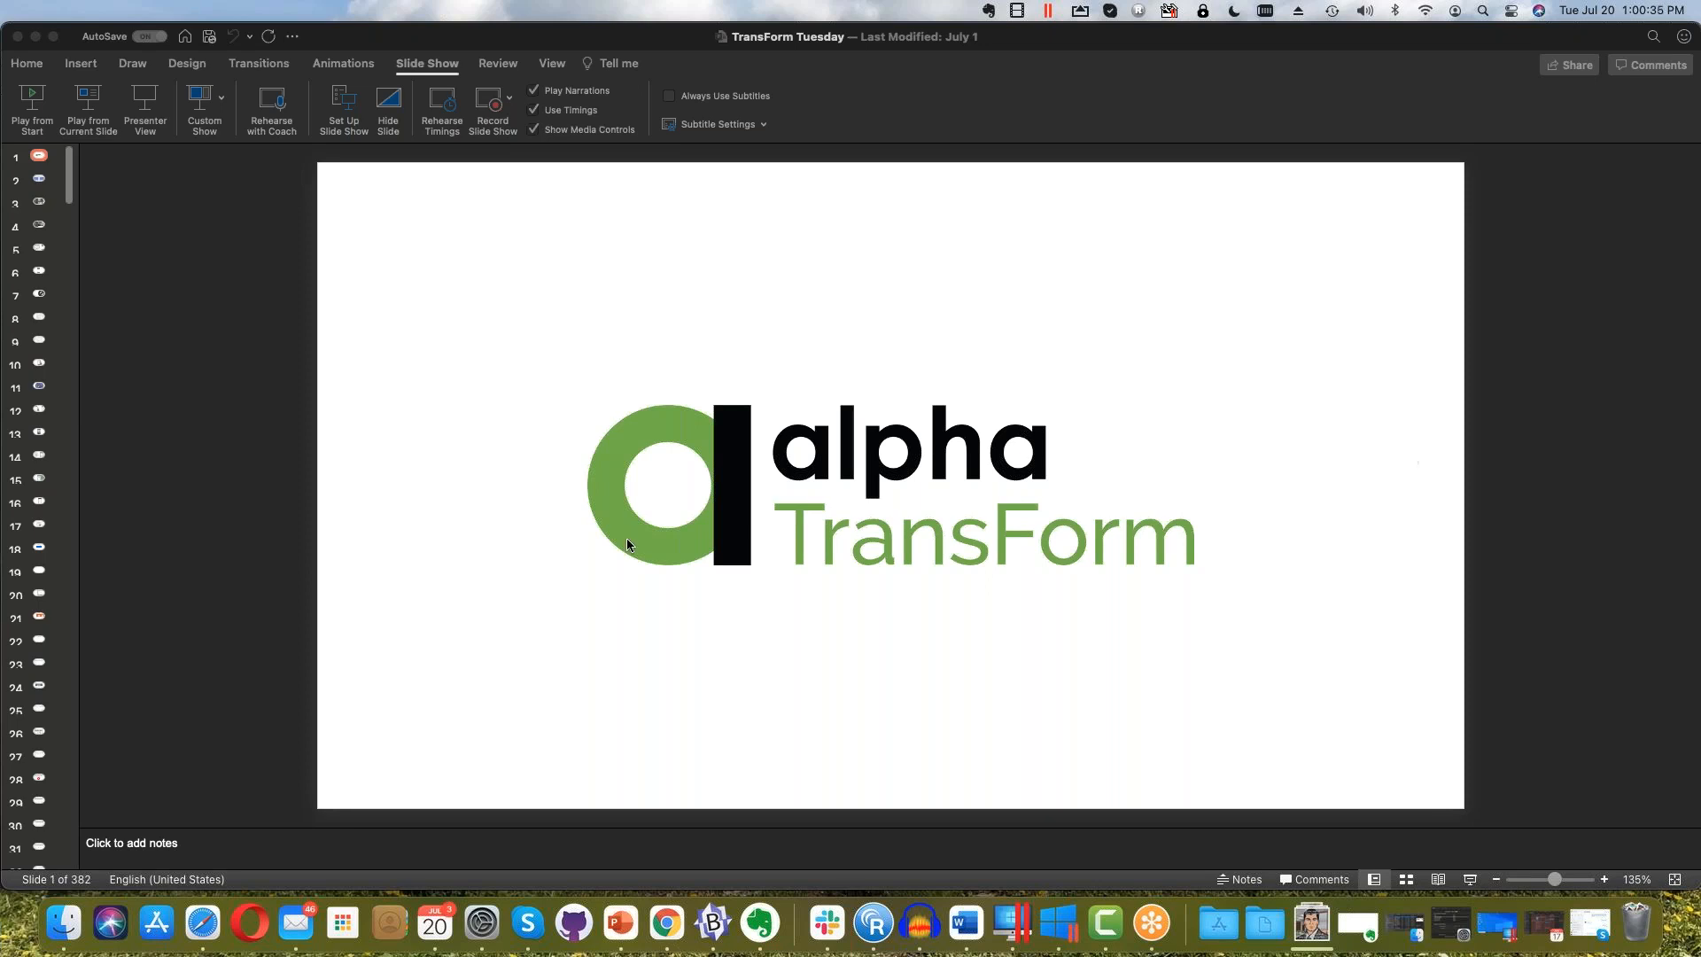
Switch to Safari and bring up the Field Service Dashboard in Alpha TransForm
click(203, 924)
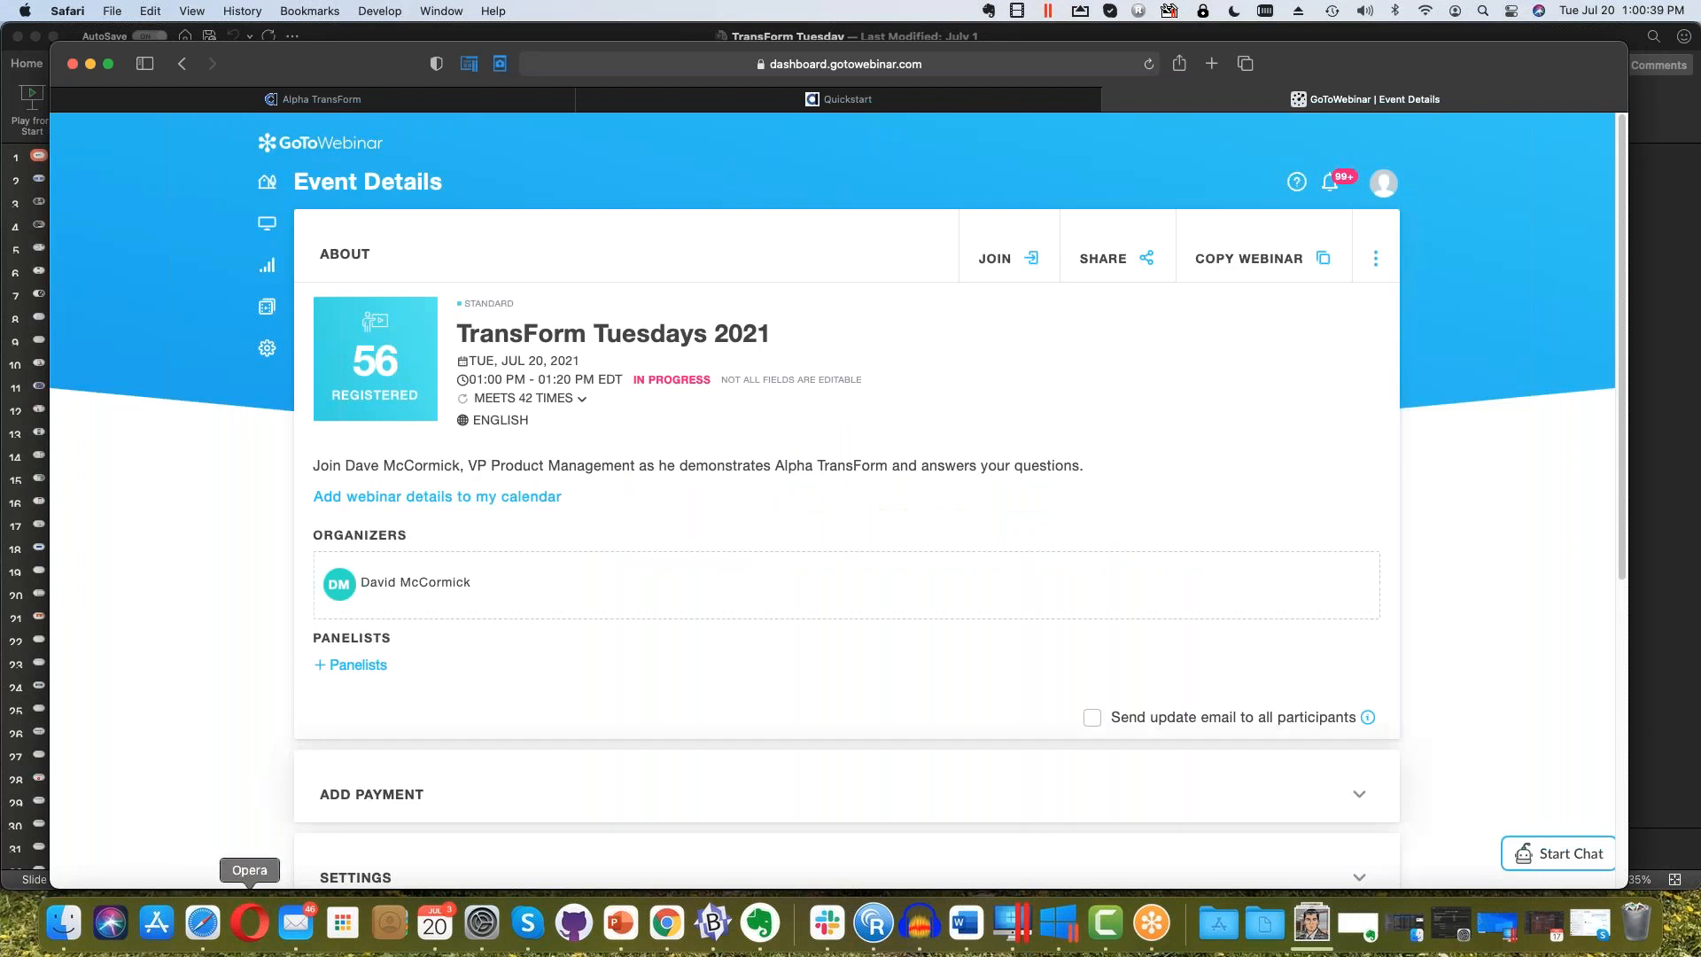
click(419, 99)
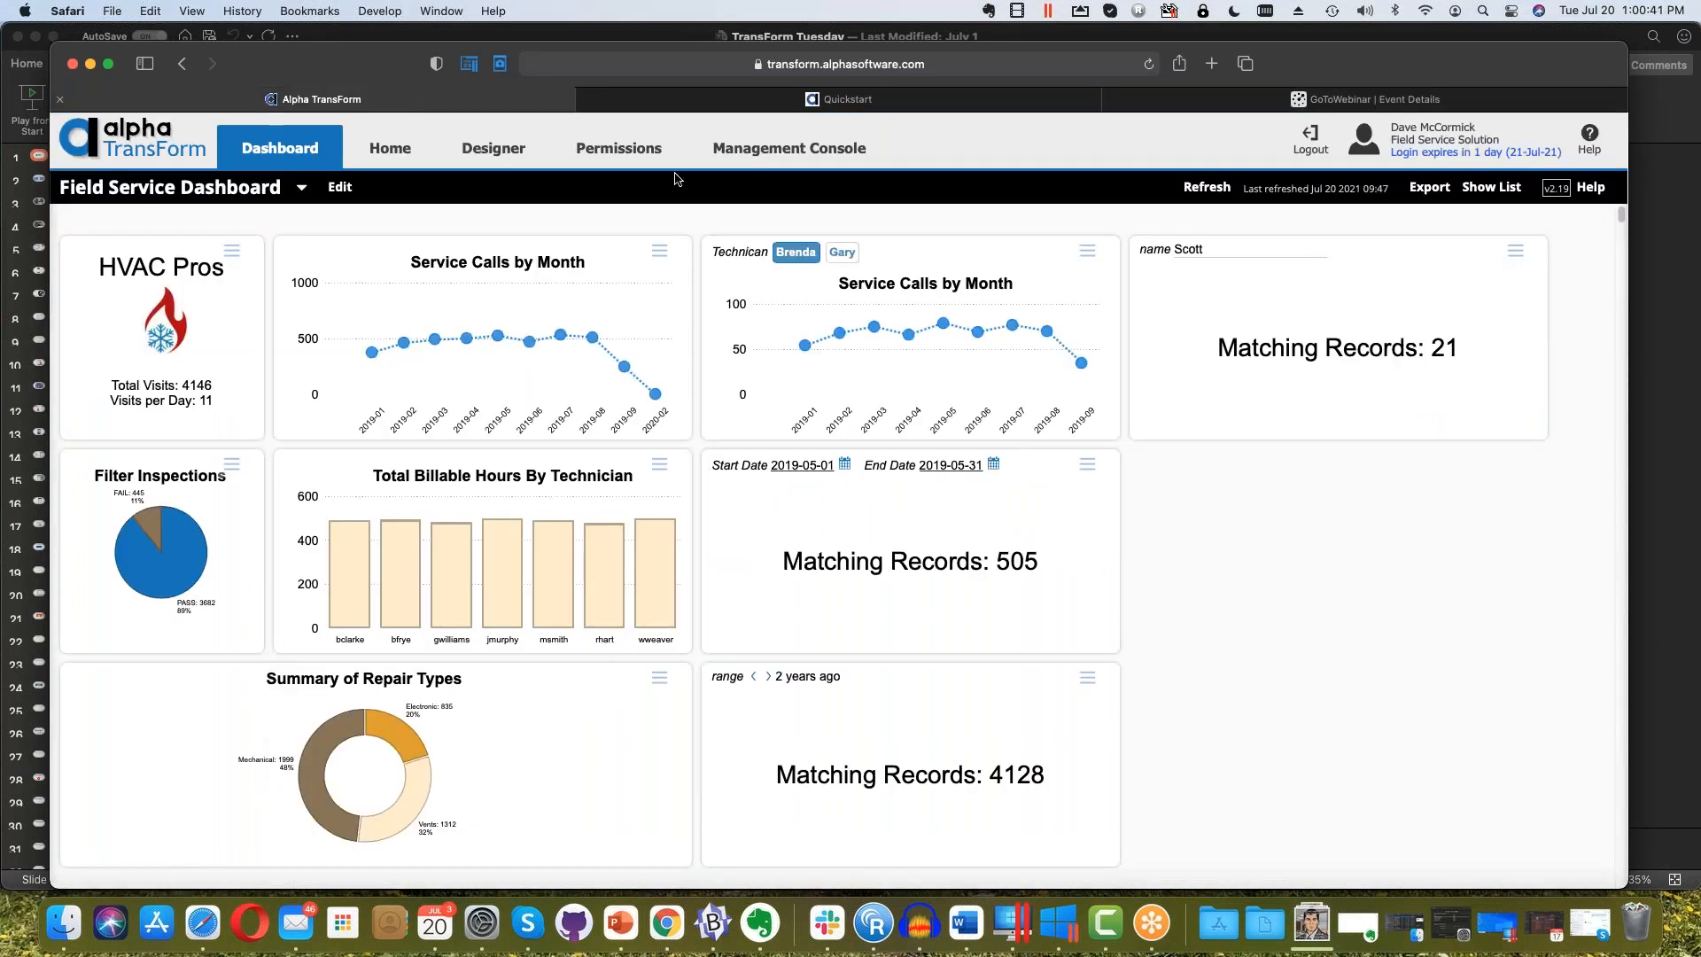
drag(1303, 56, 1303, 40)
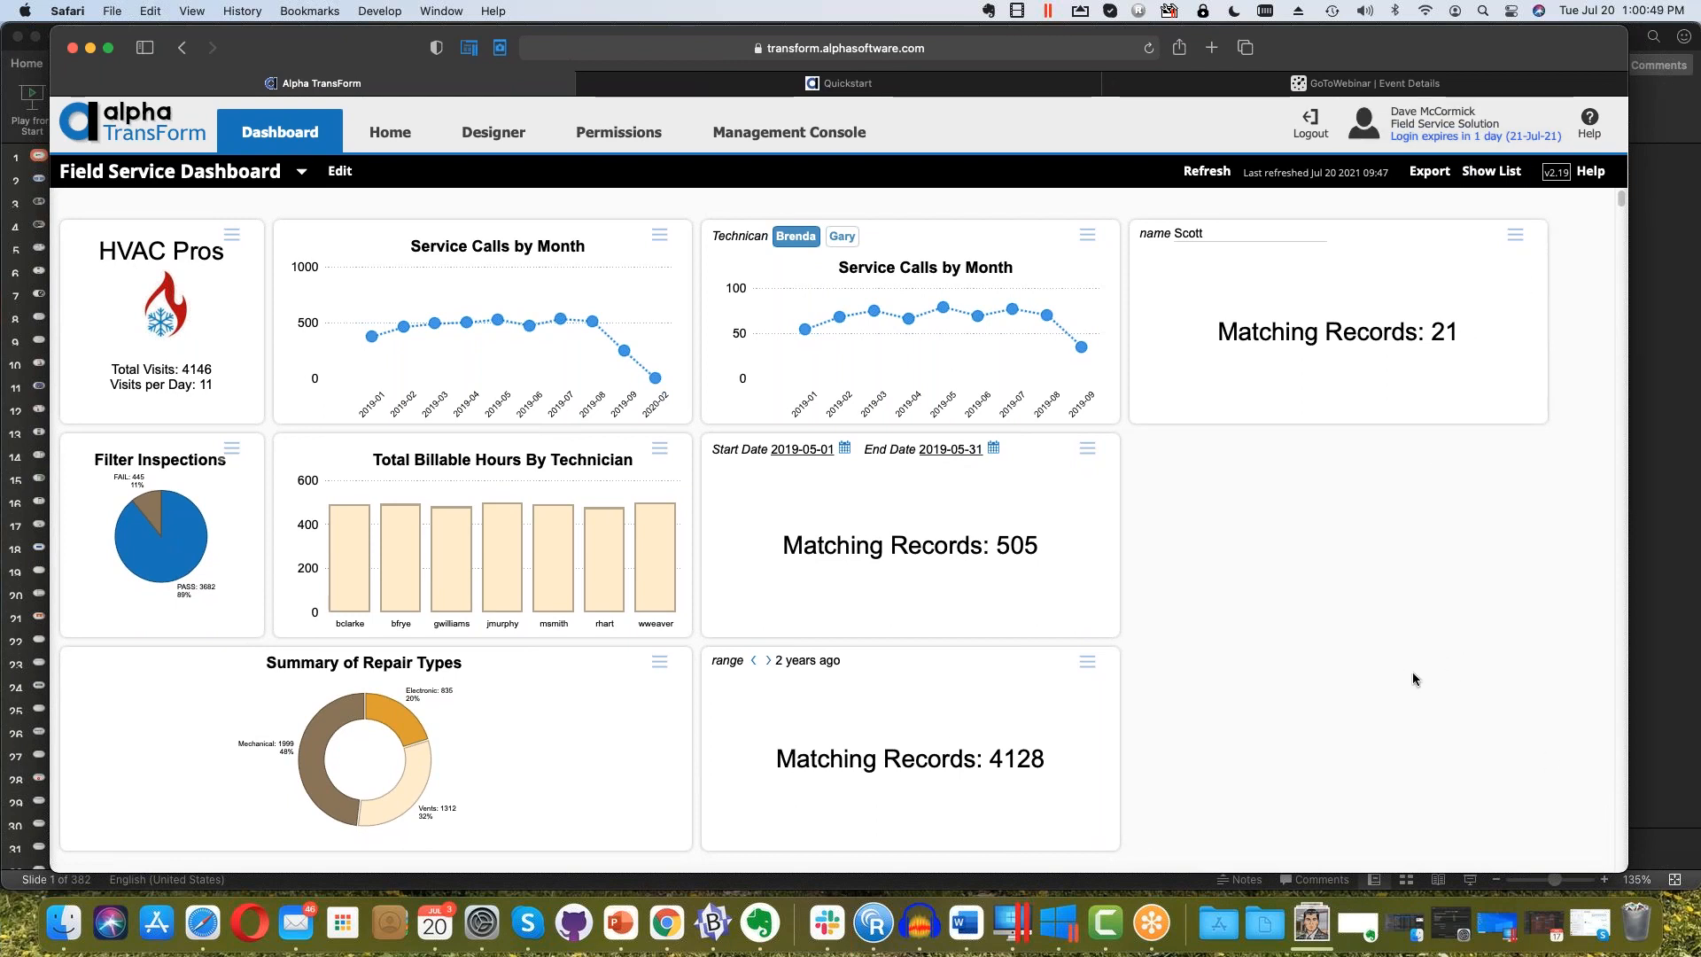
key(super+Tab)
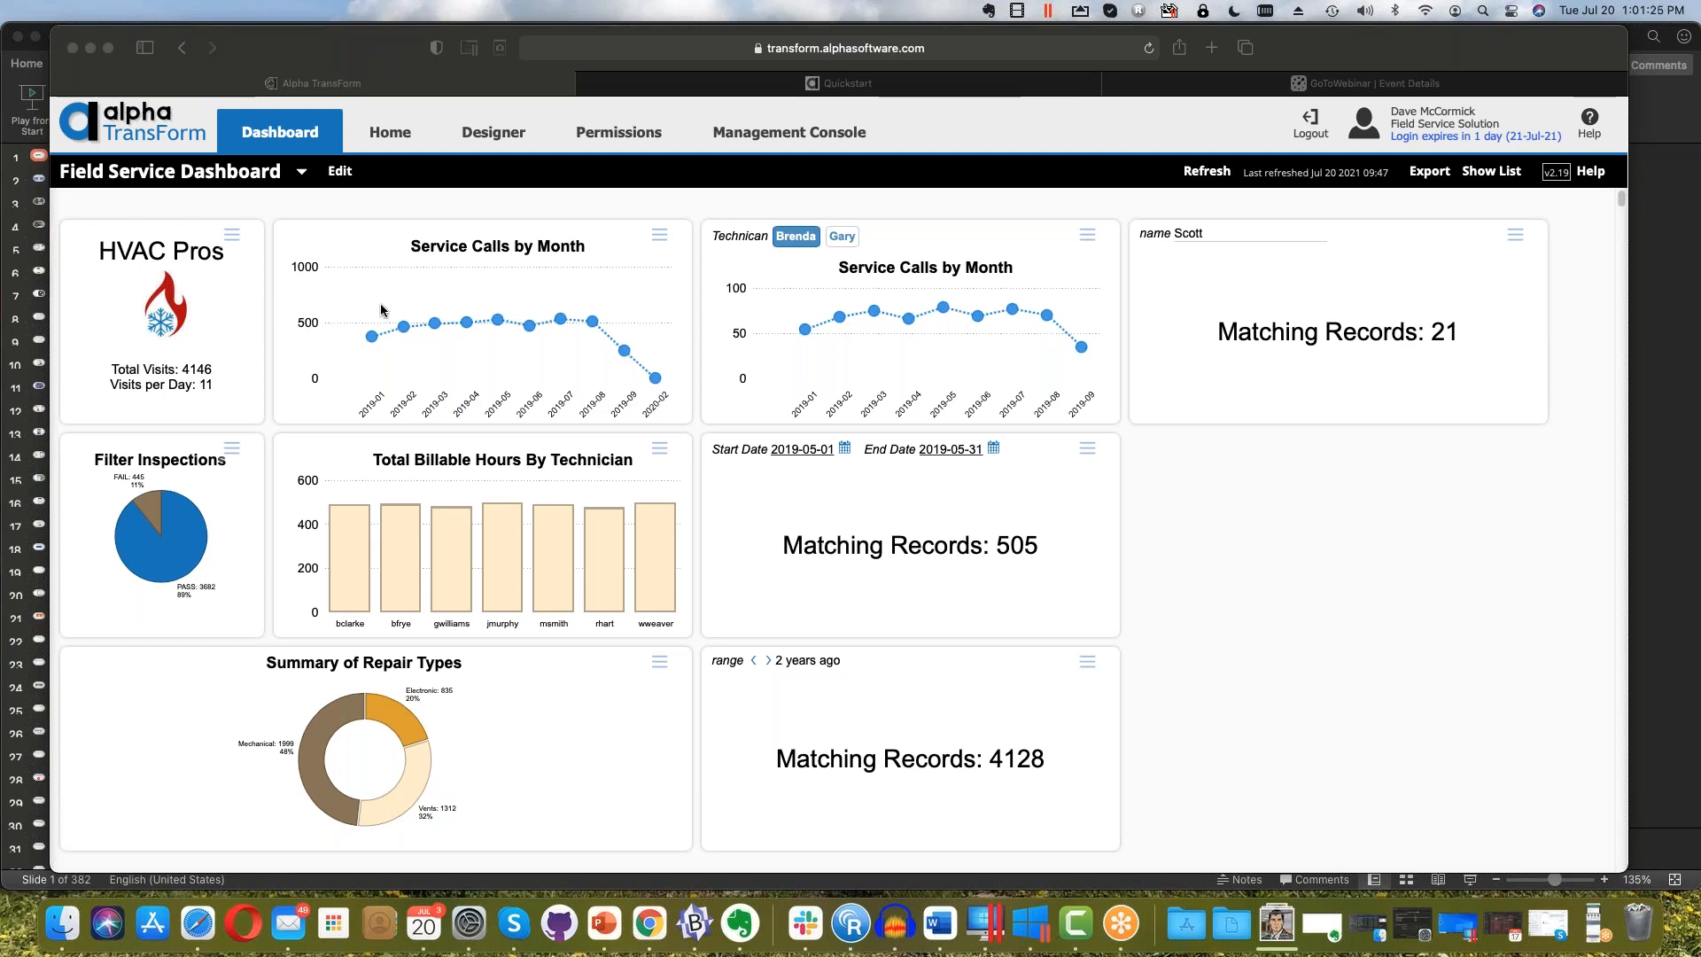
Review the list of dashboards and its management options, including adding, duplicating and sharing dashboards, then close the list
click(303, 177)
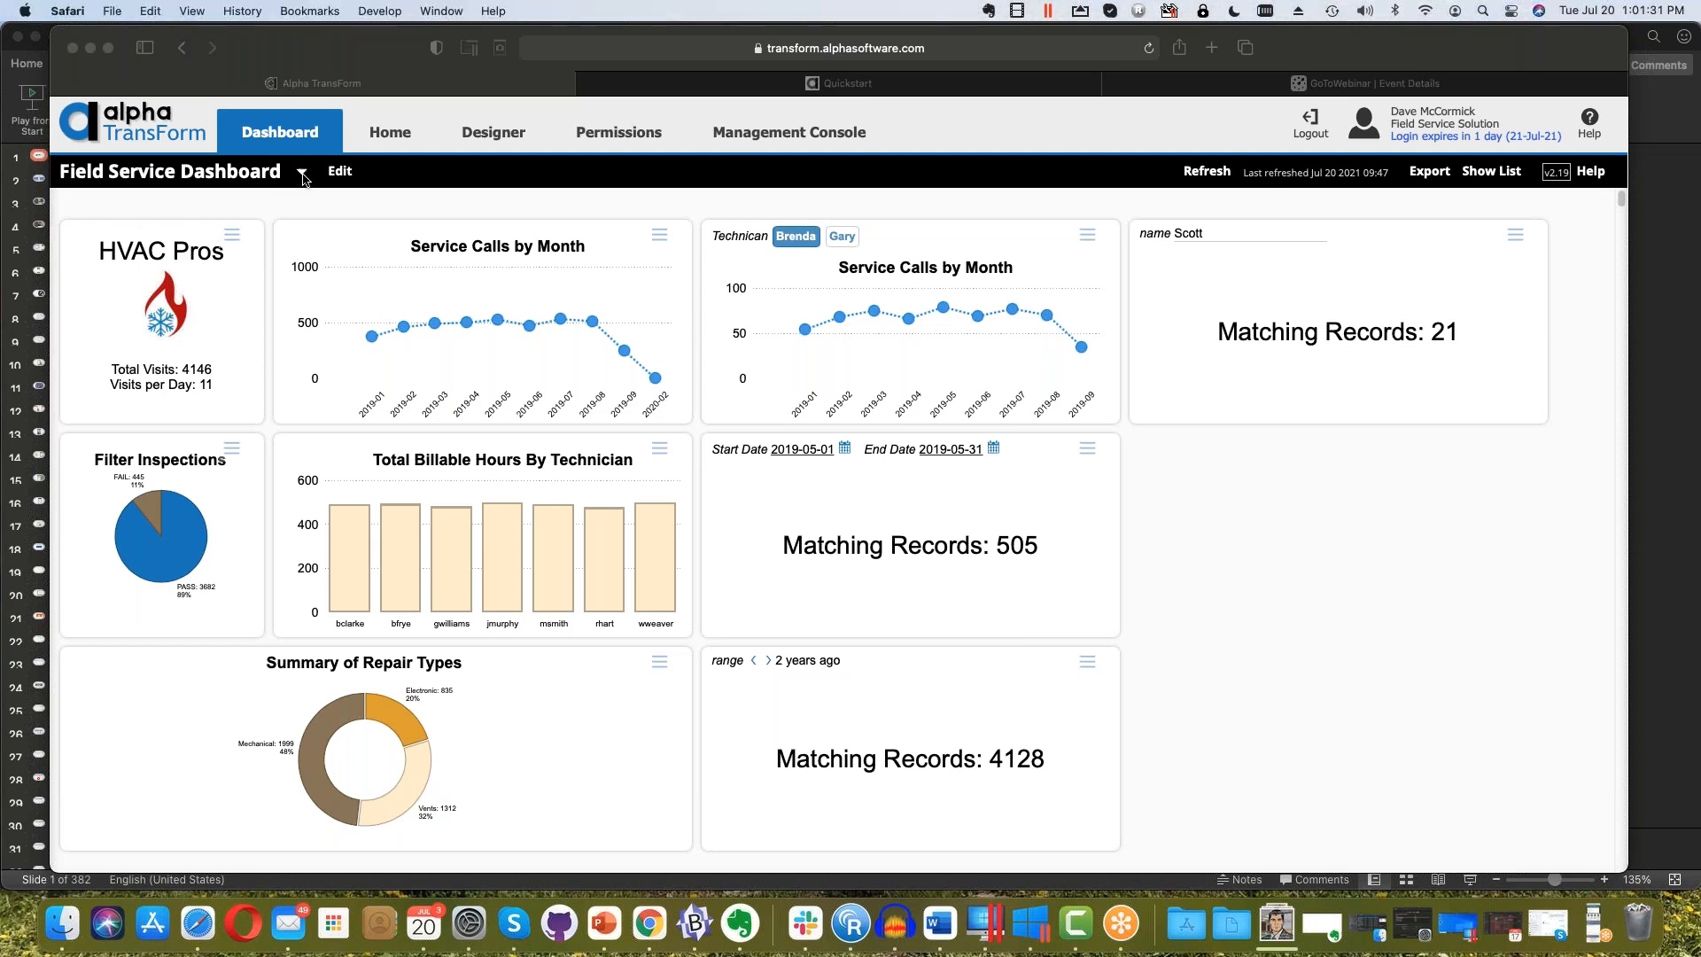
click(302, 176)
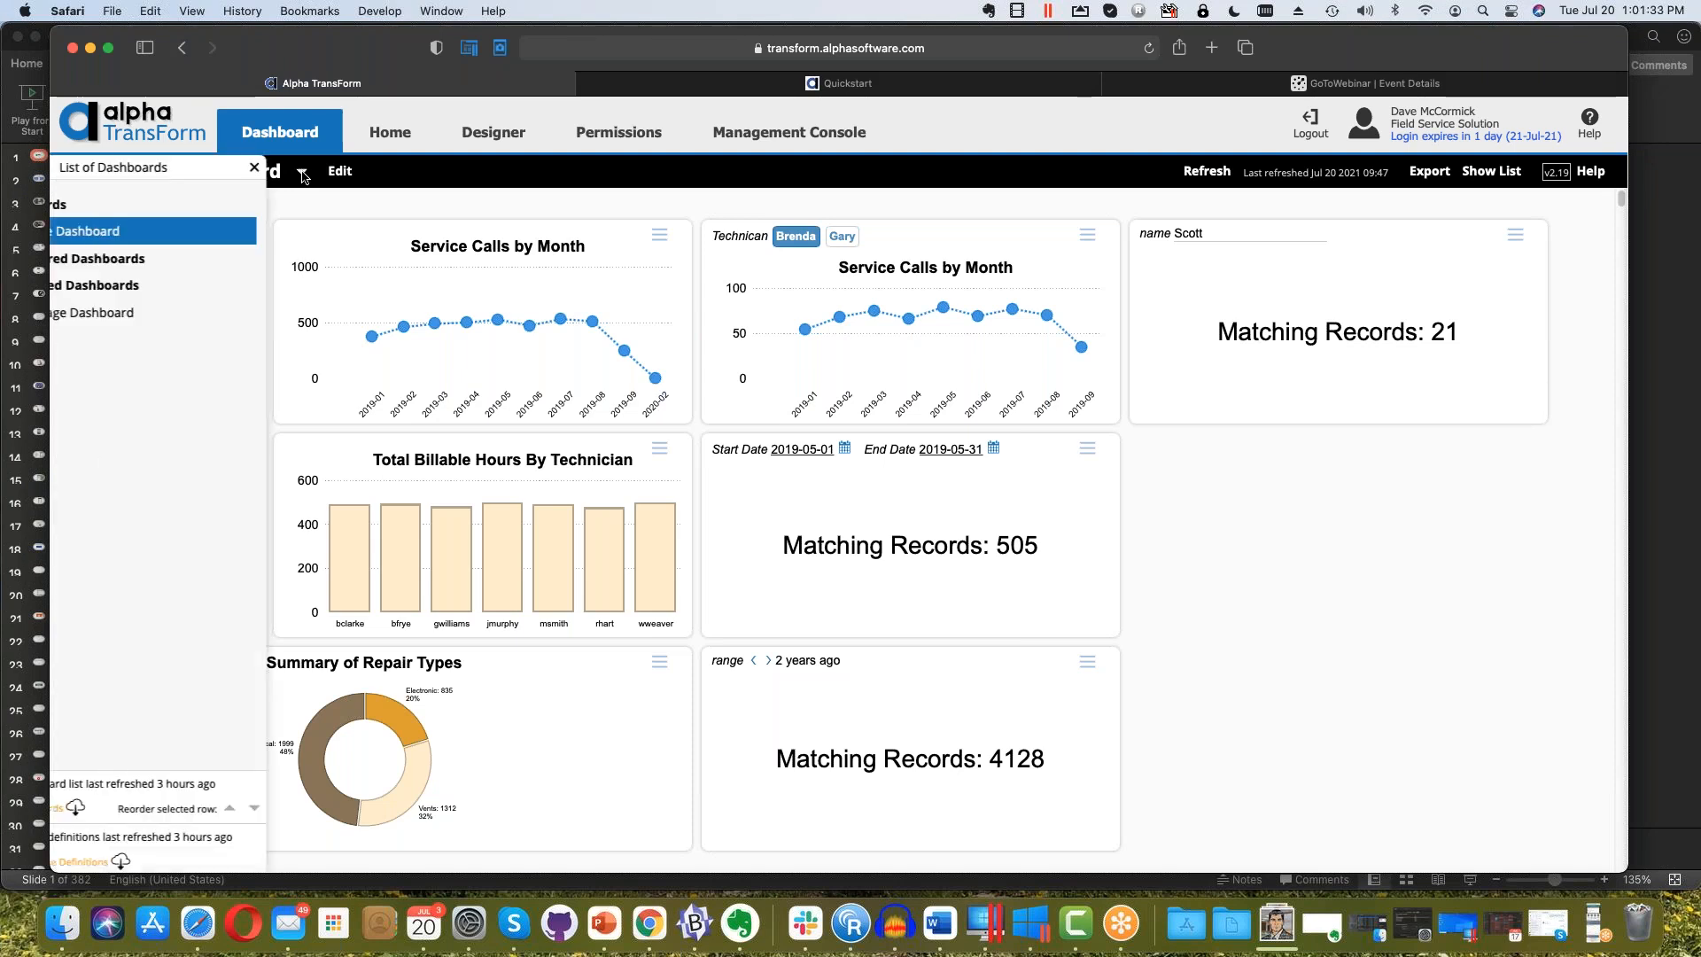
click(63, 168)
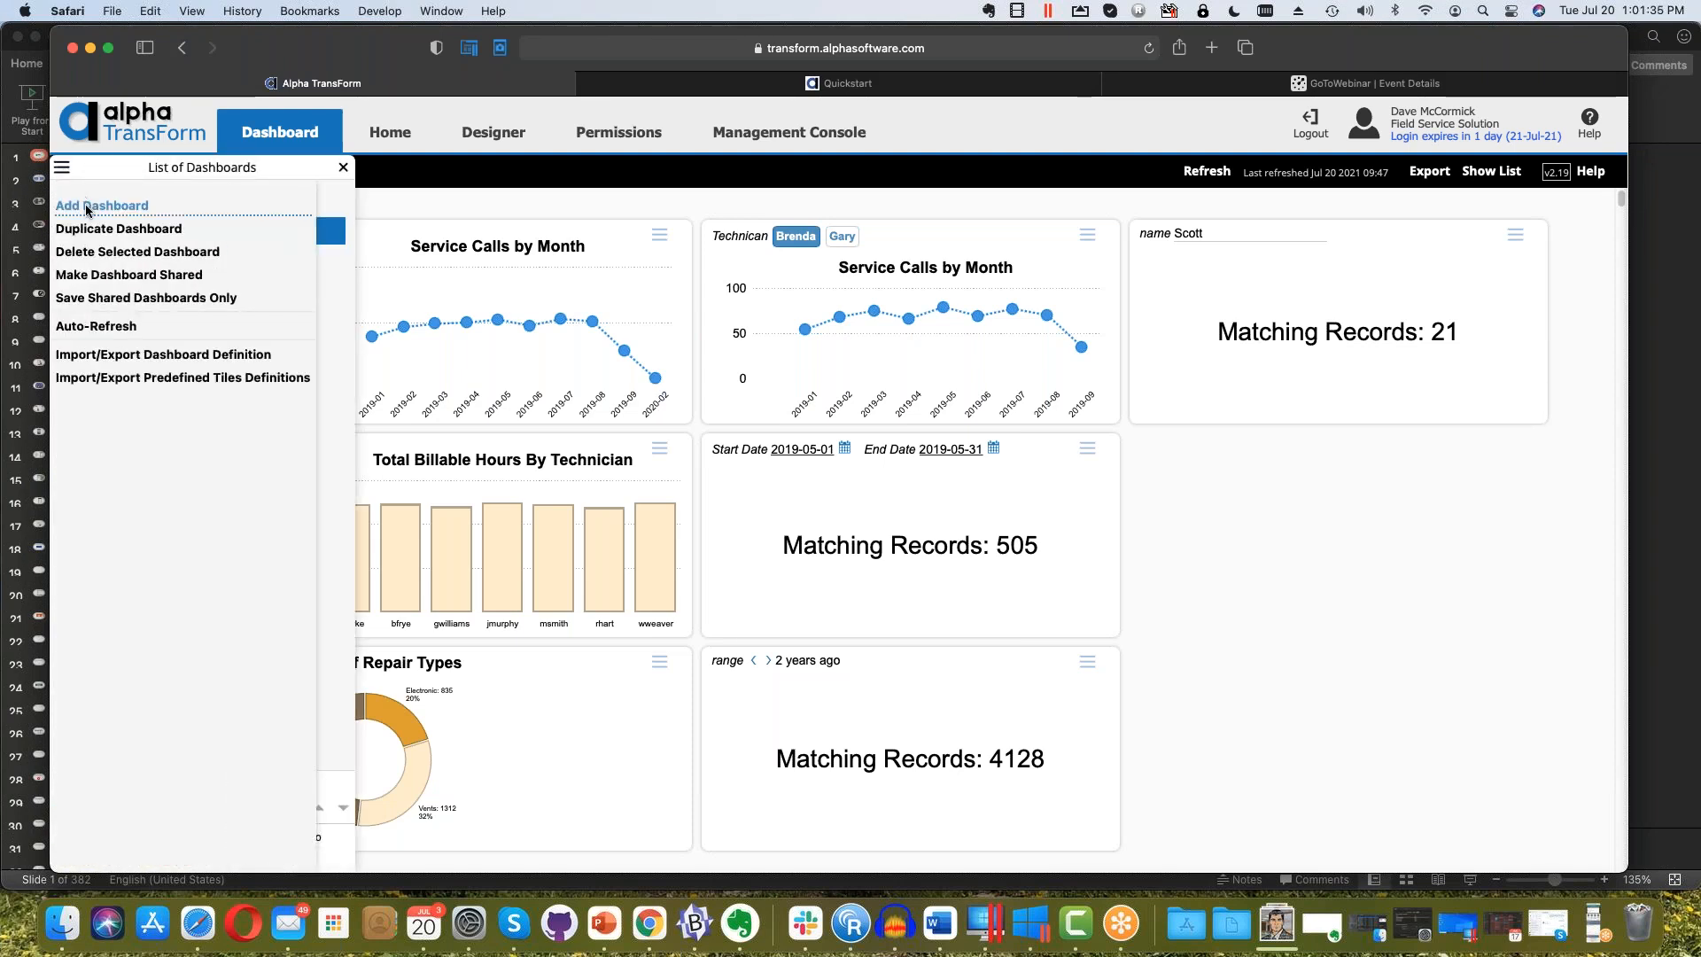
click(344, 169)
click(343, 169)
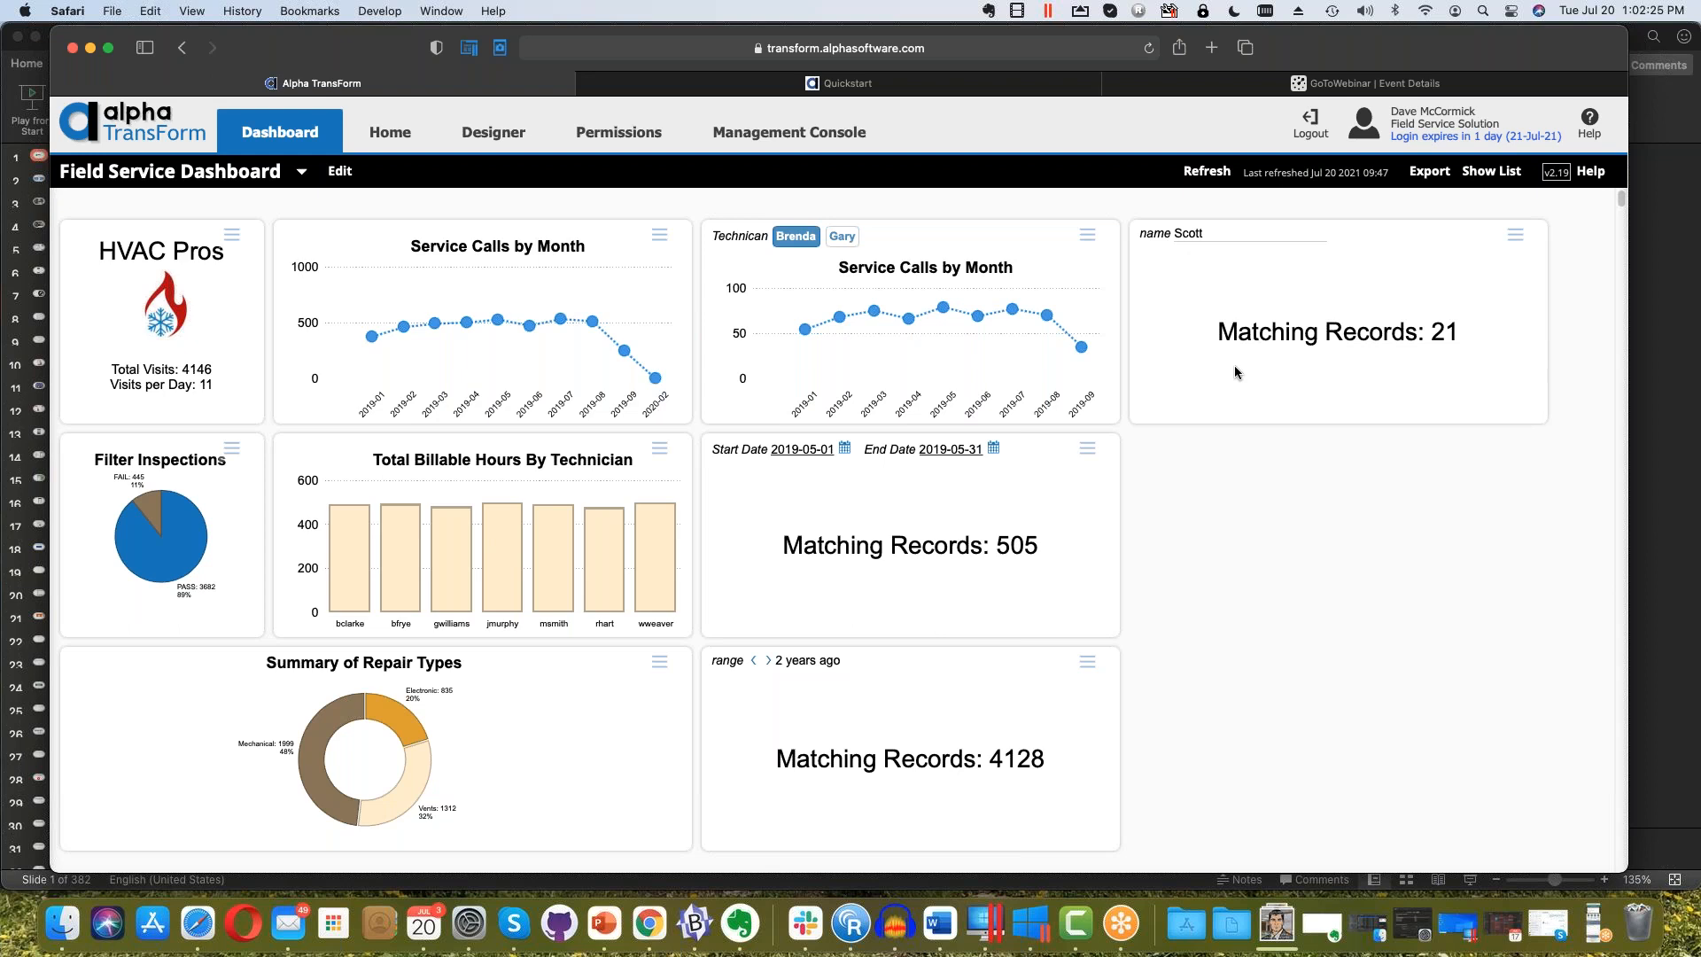
Switch the technician chart to the other technician and set the date-range tile's End Date to 2019-05-15
click(841, 239)
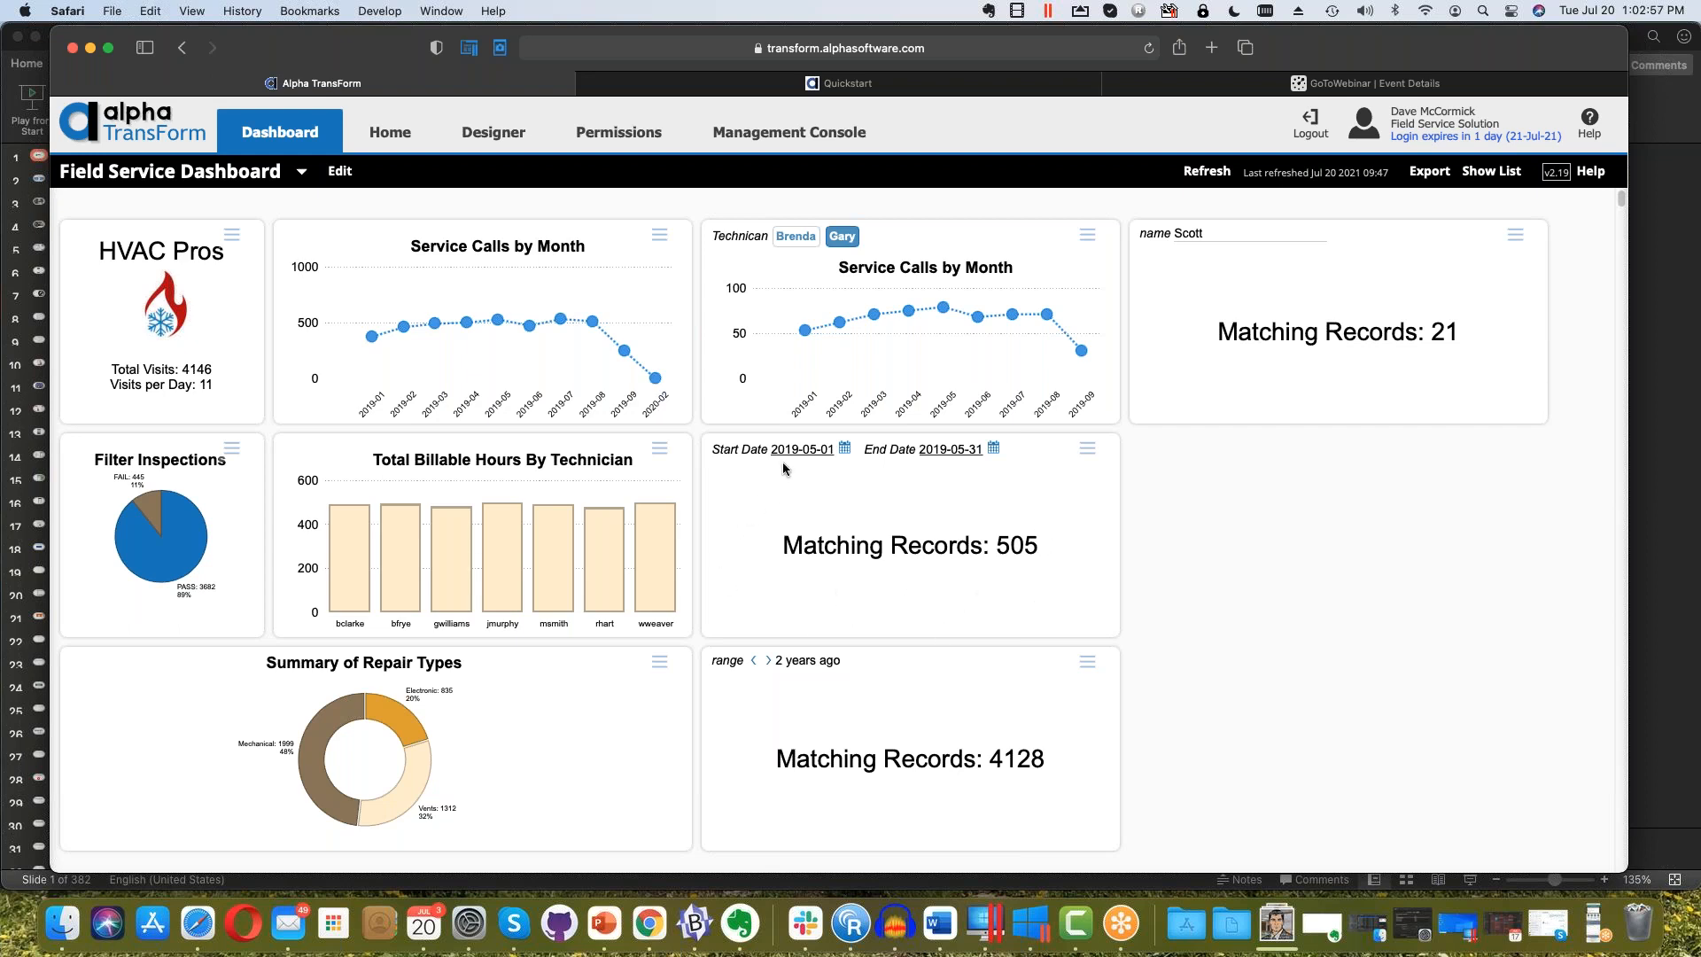
click(994, 450)
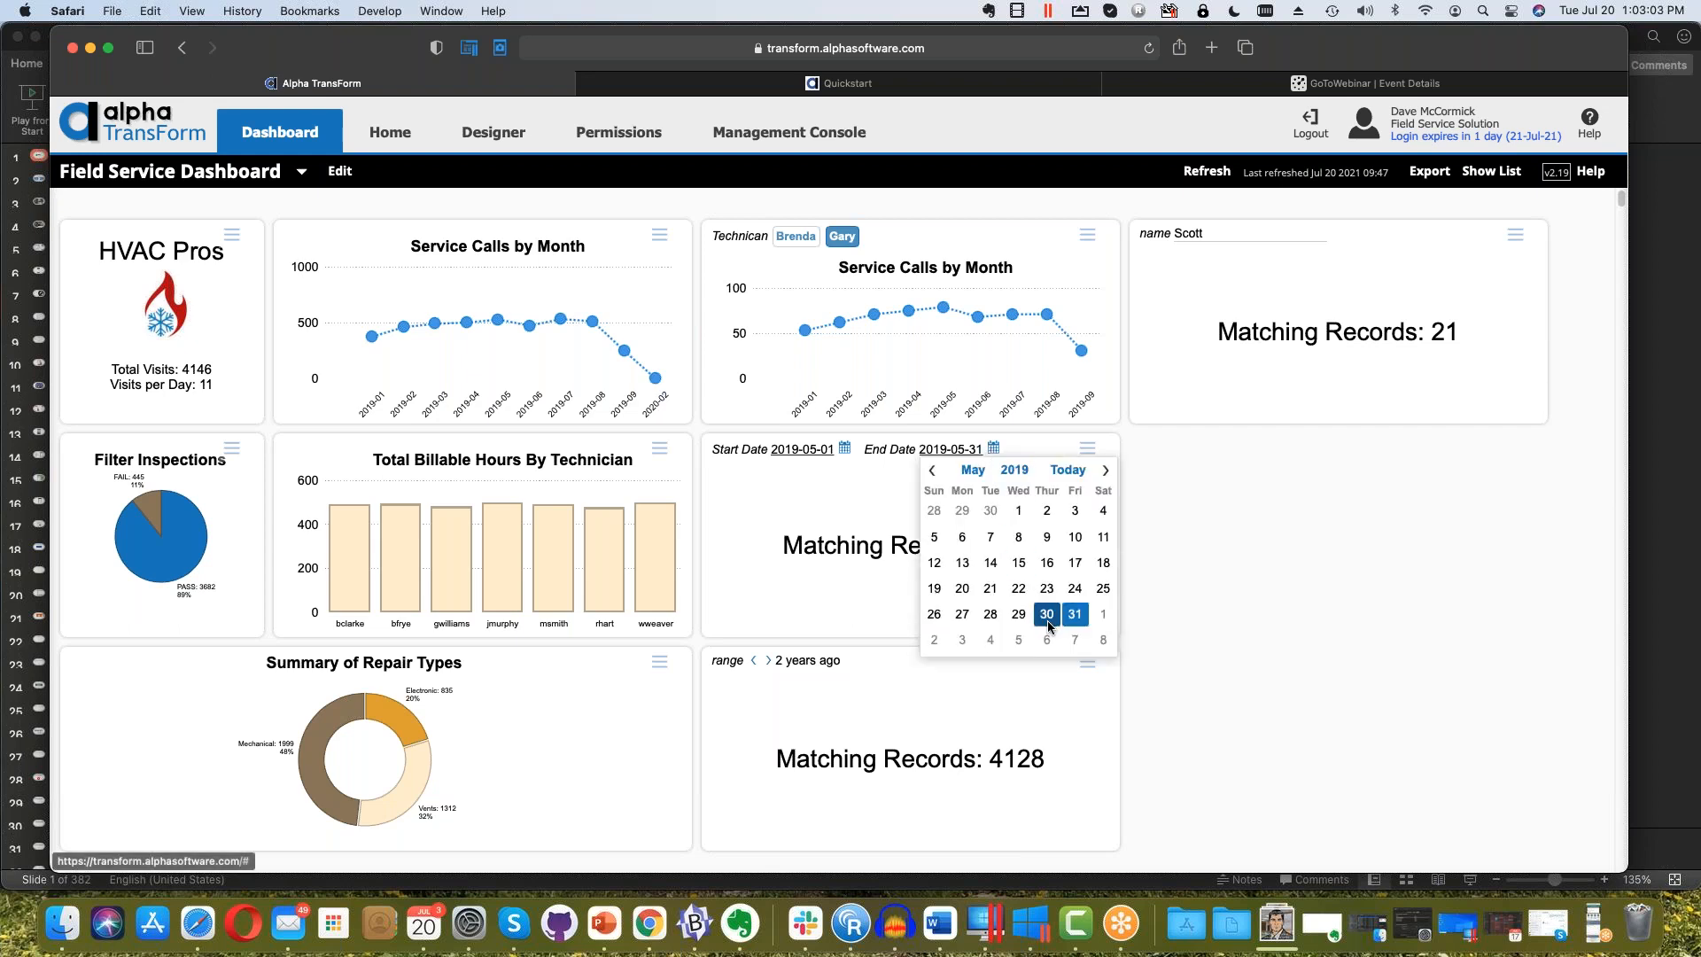
click(1025, 570)
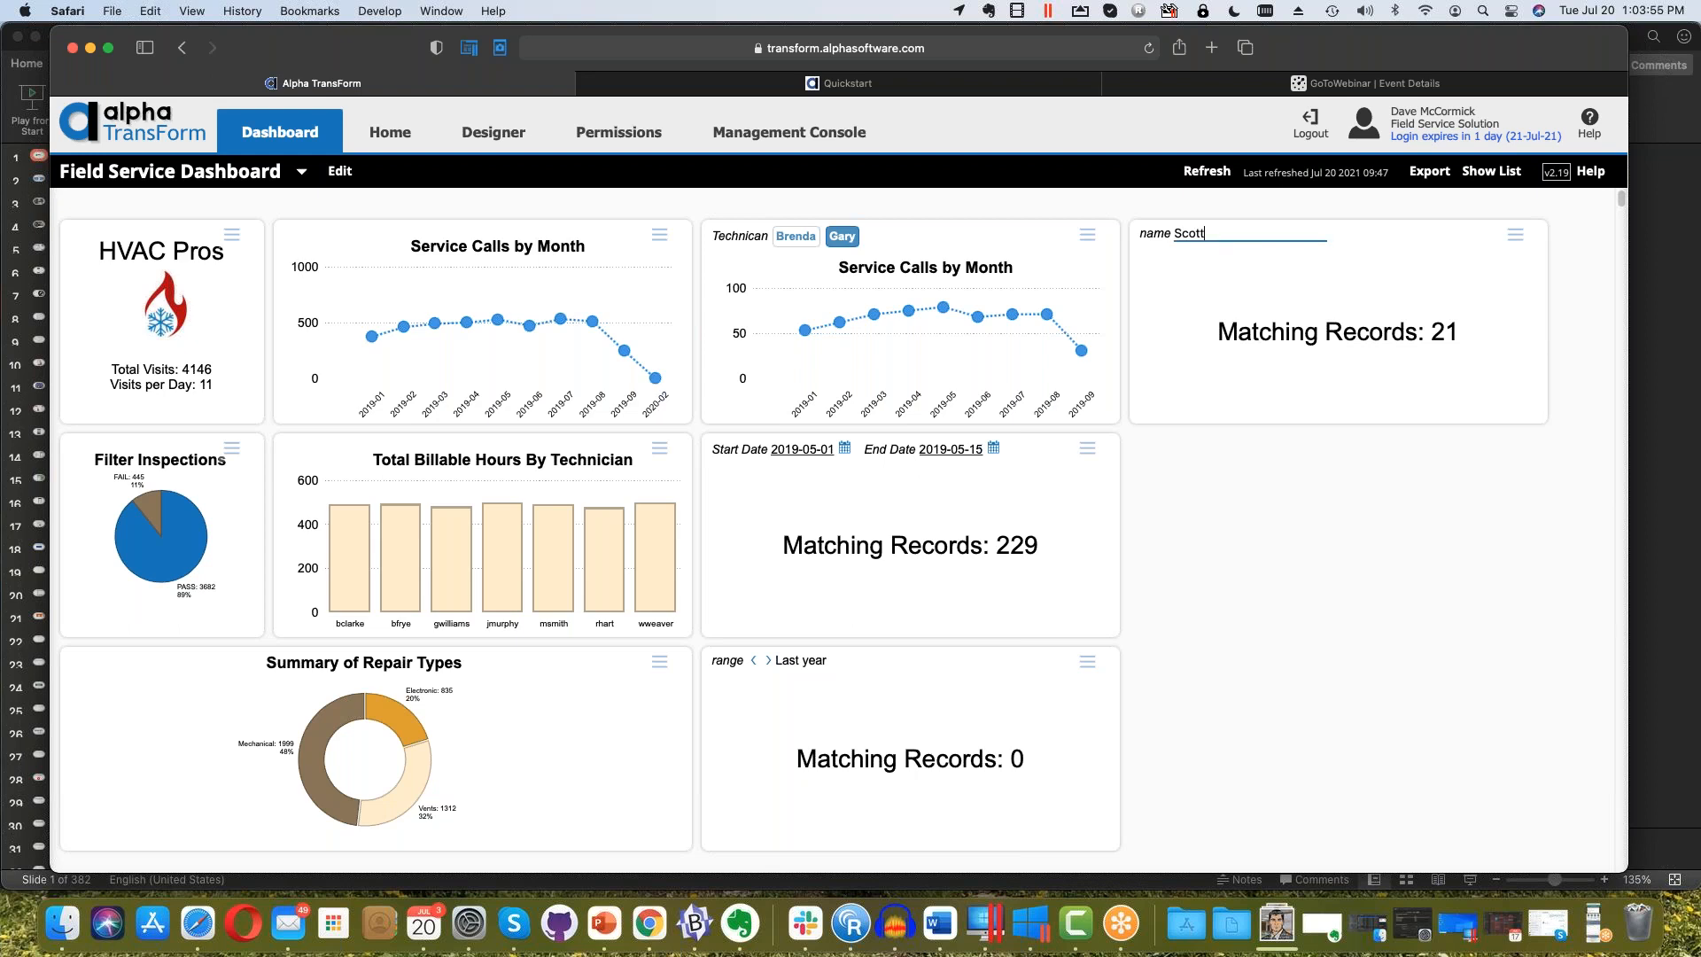
Re-enter the first name in the name filter of the matching-records tile
double_click(1204, 233)
text(Scoo)
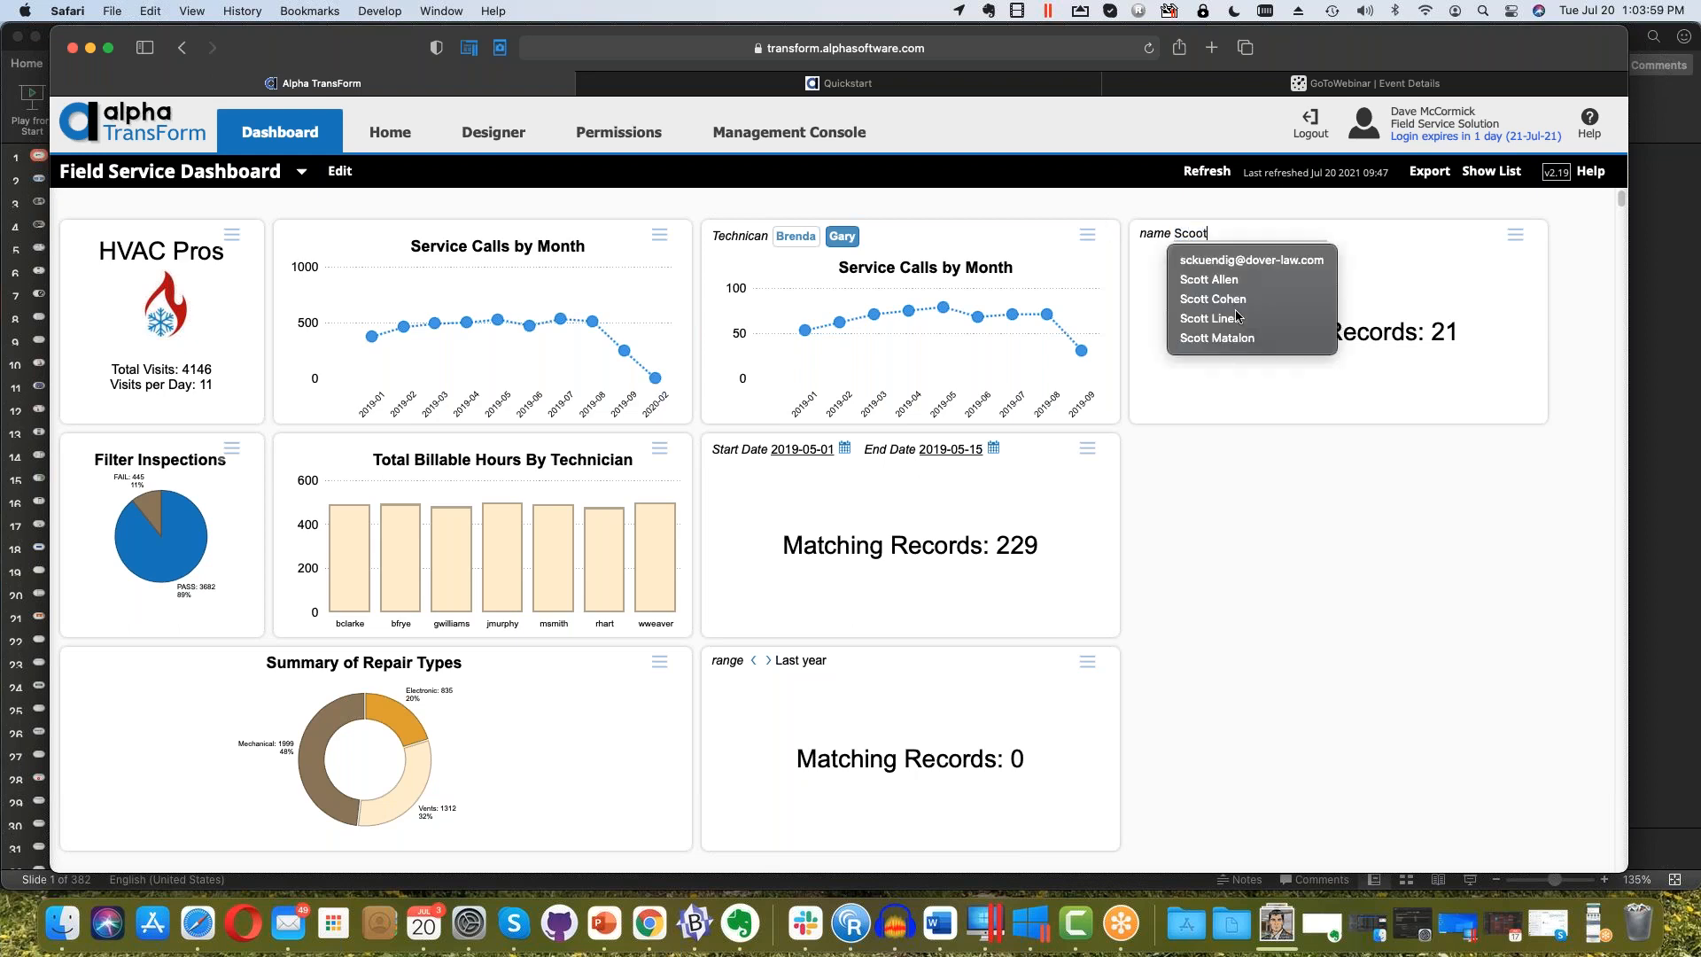
key(BackSpace)
text(tt)
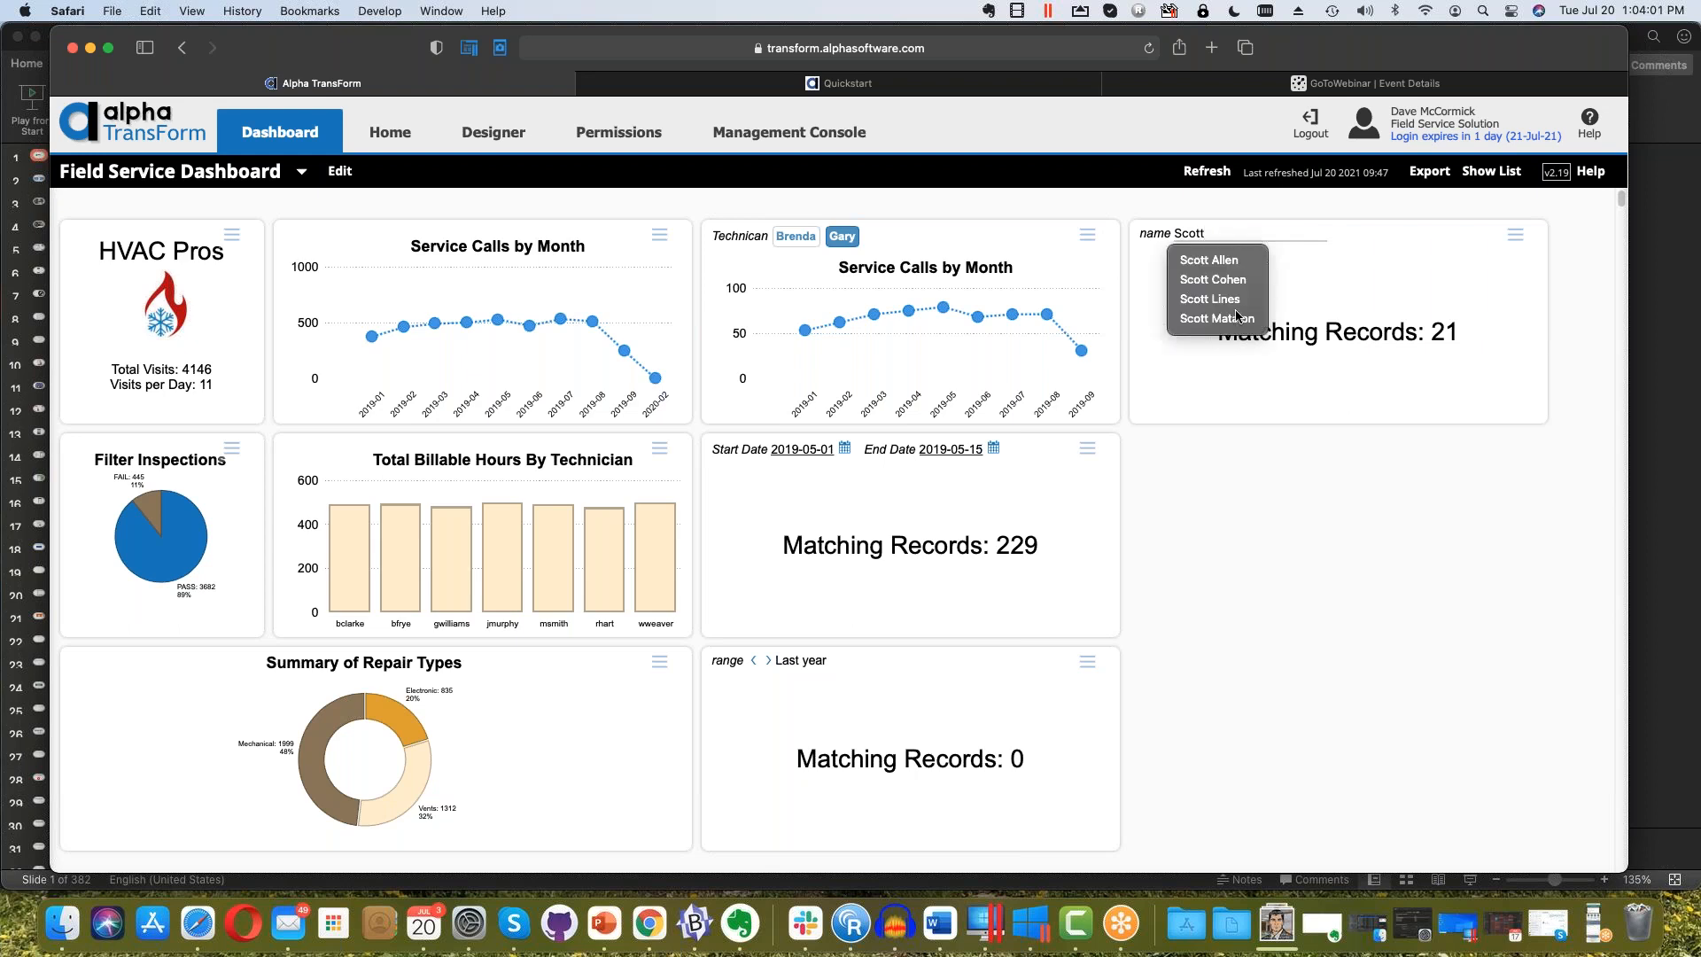
click(1350, 501)
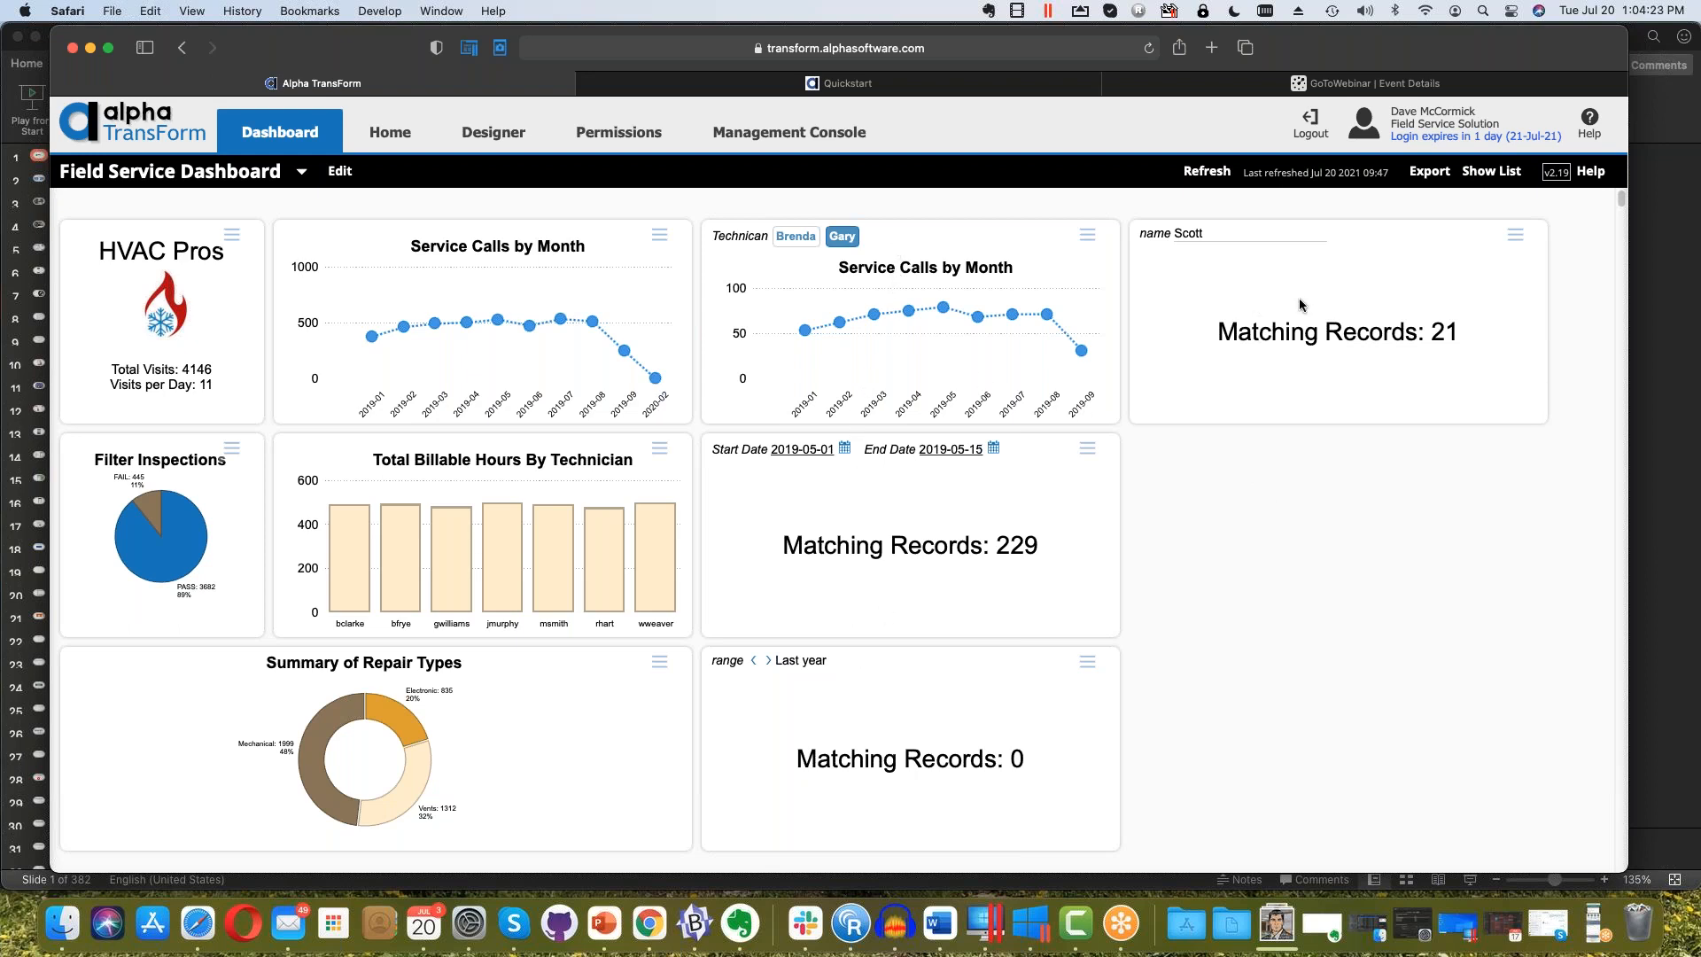
Delete the matching-records tile that has the name filter and confirm the deletion
click(1516, 237)
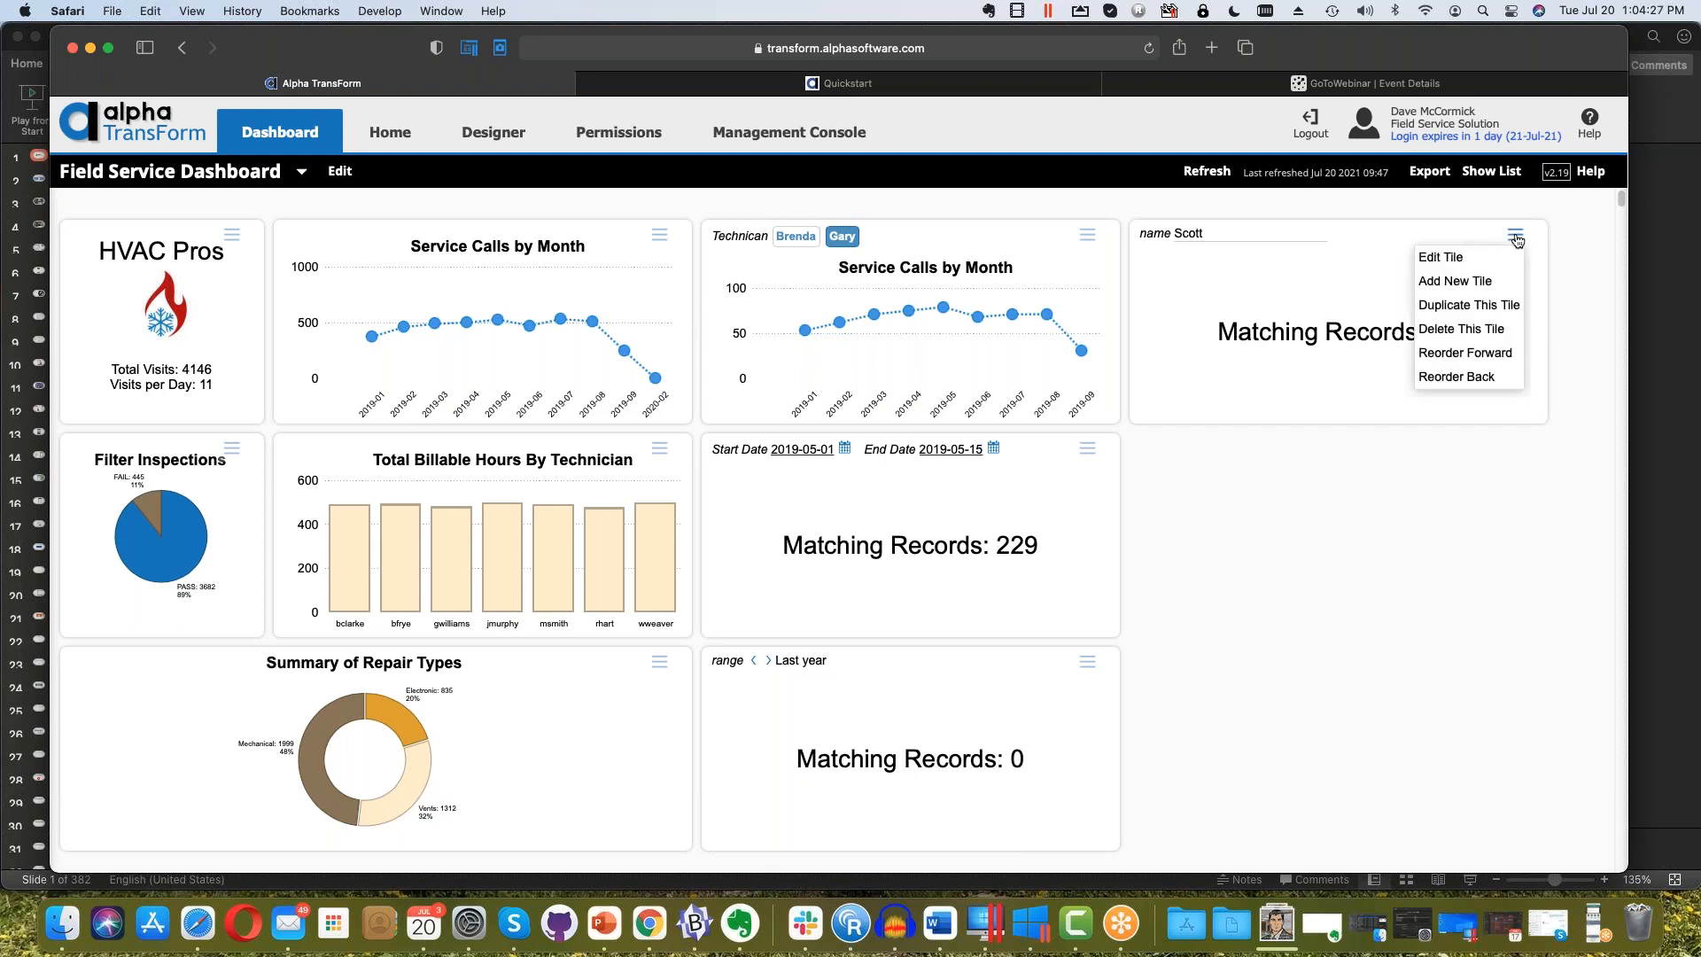
click(1493, 333)
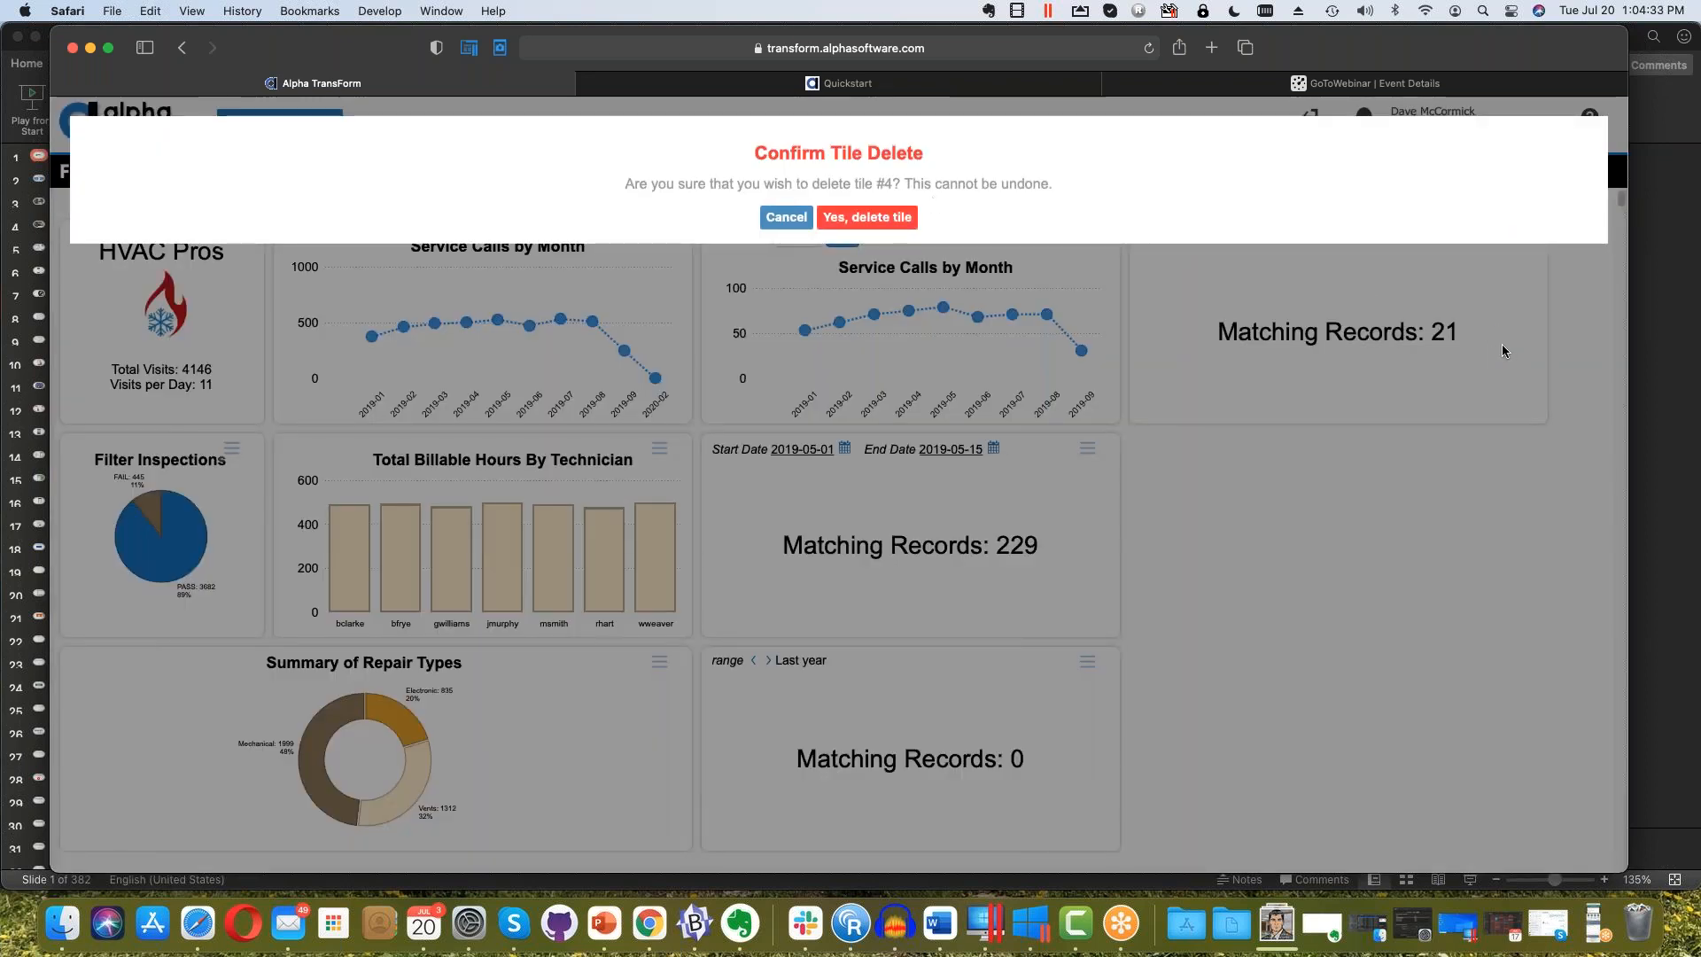
click(890, 221)
Add a new Blank Text Tile after the service calls chart that has the technician selector
click(1092, 239)
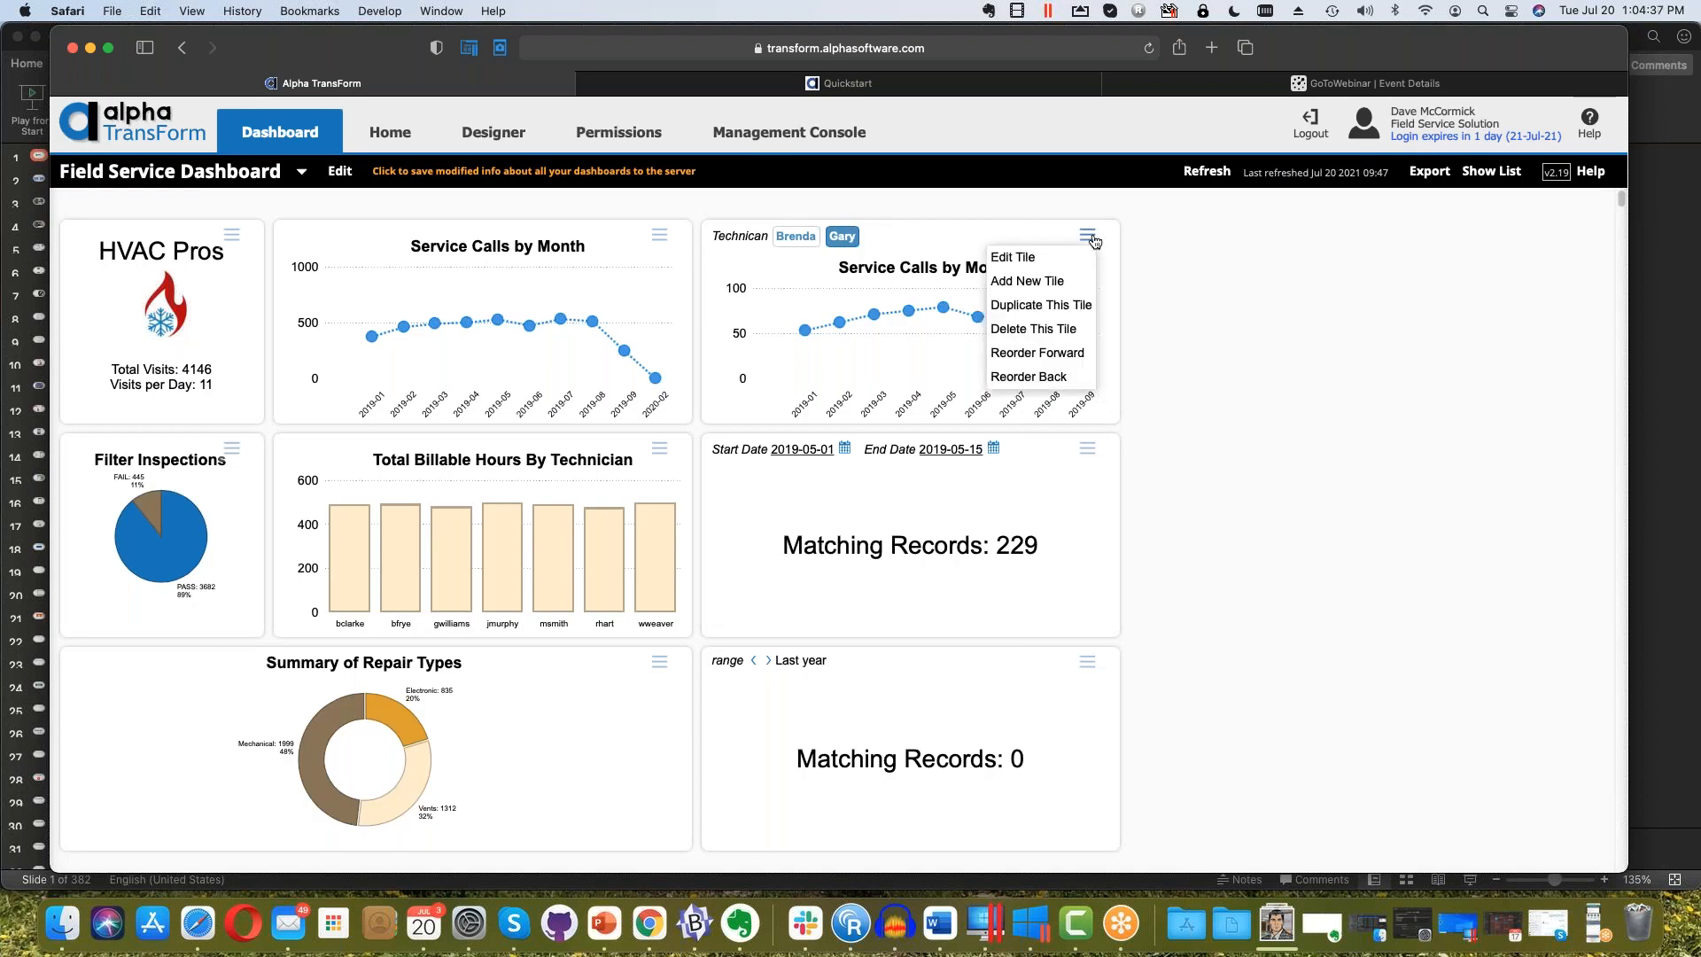
click(1057, 281)
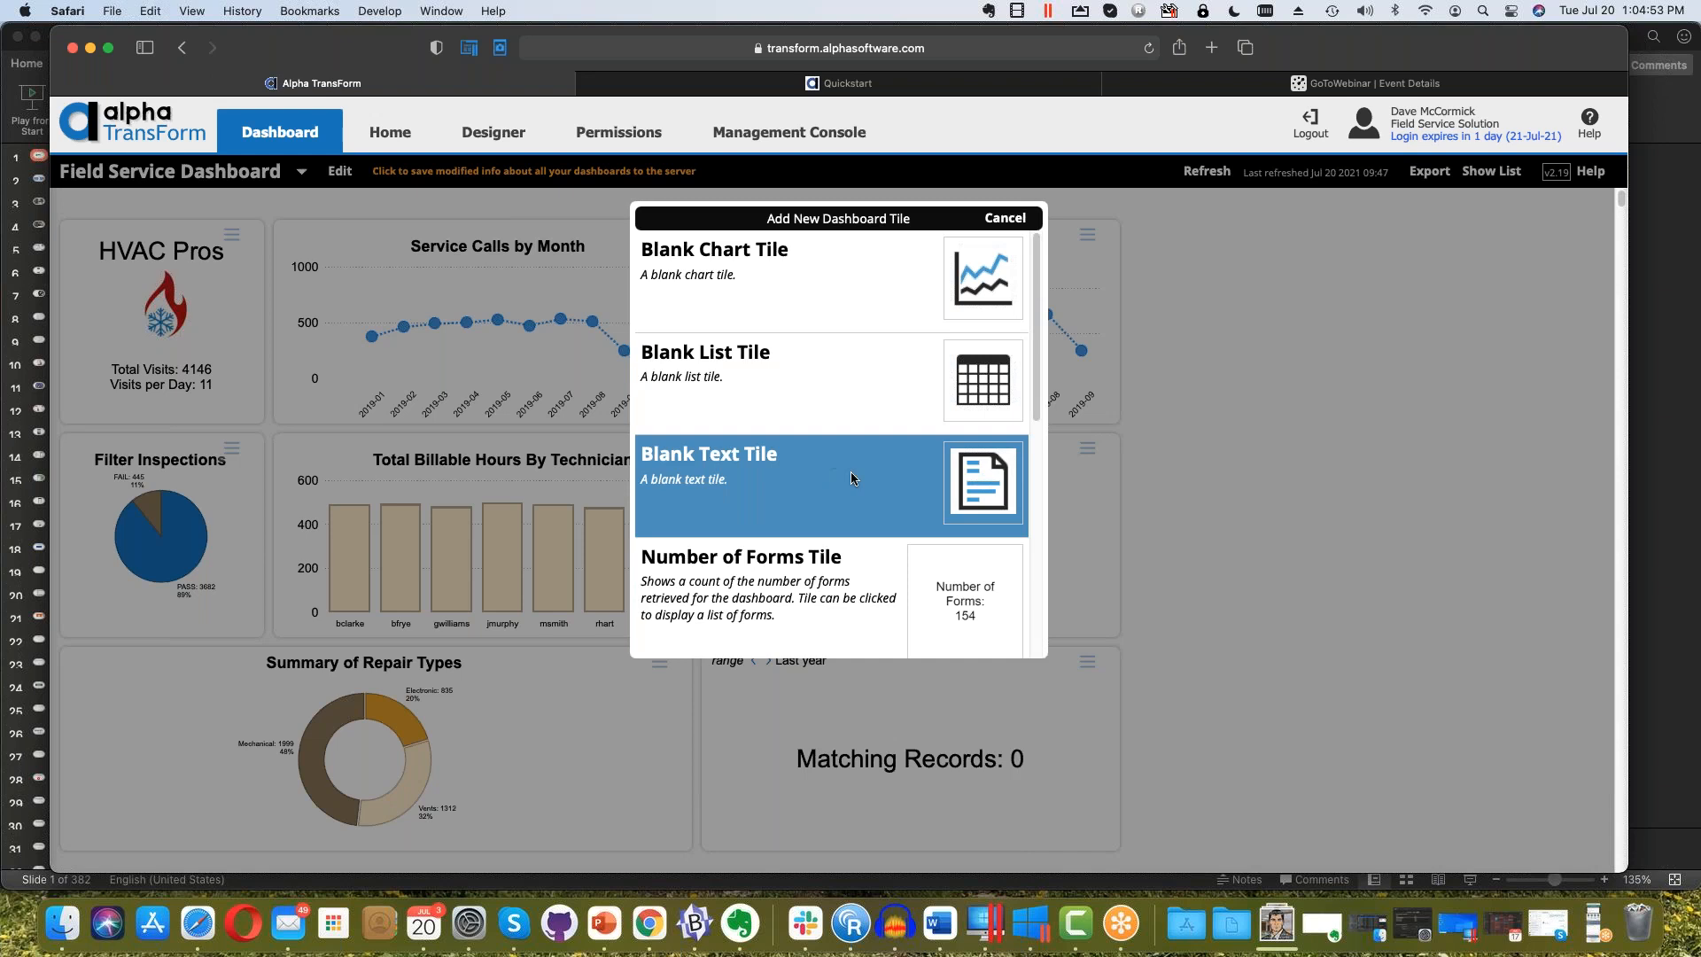
click(894, 481)
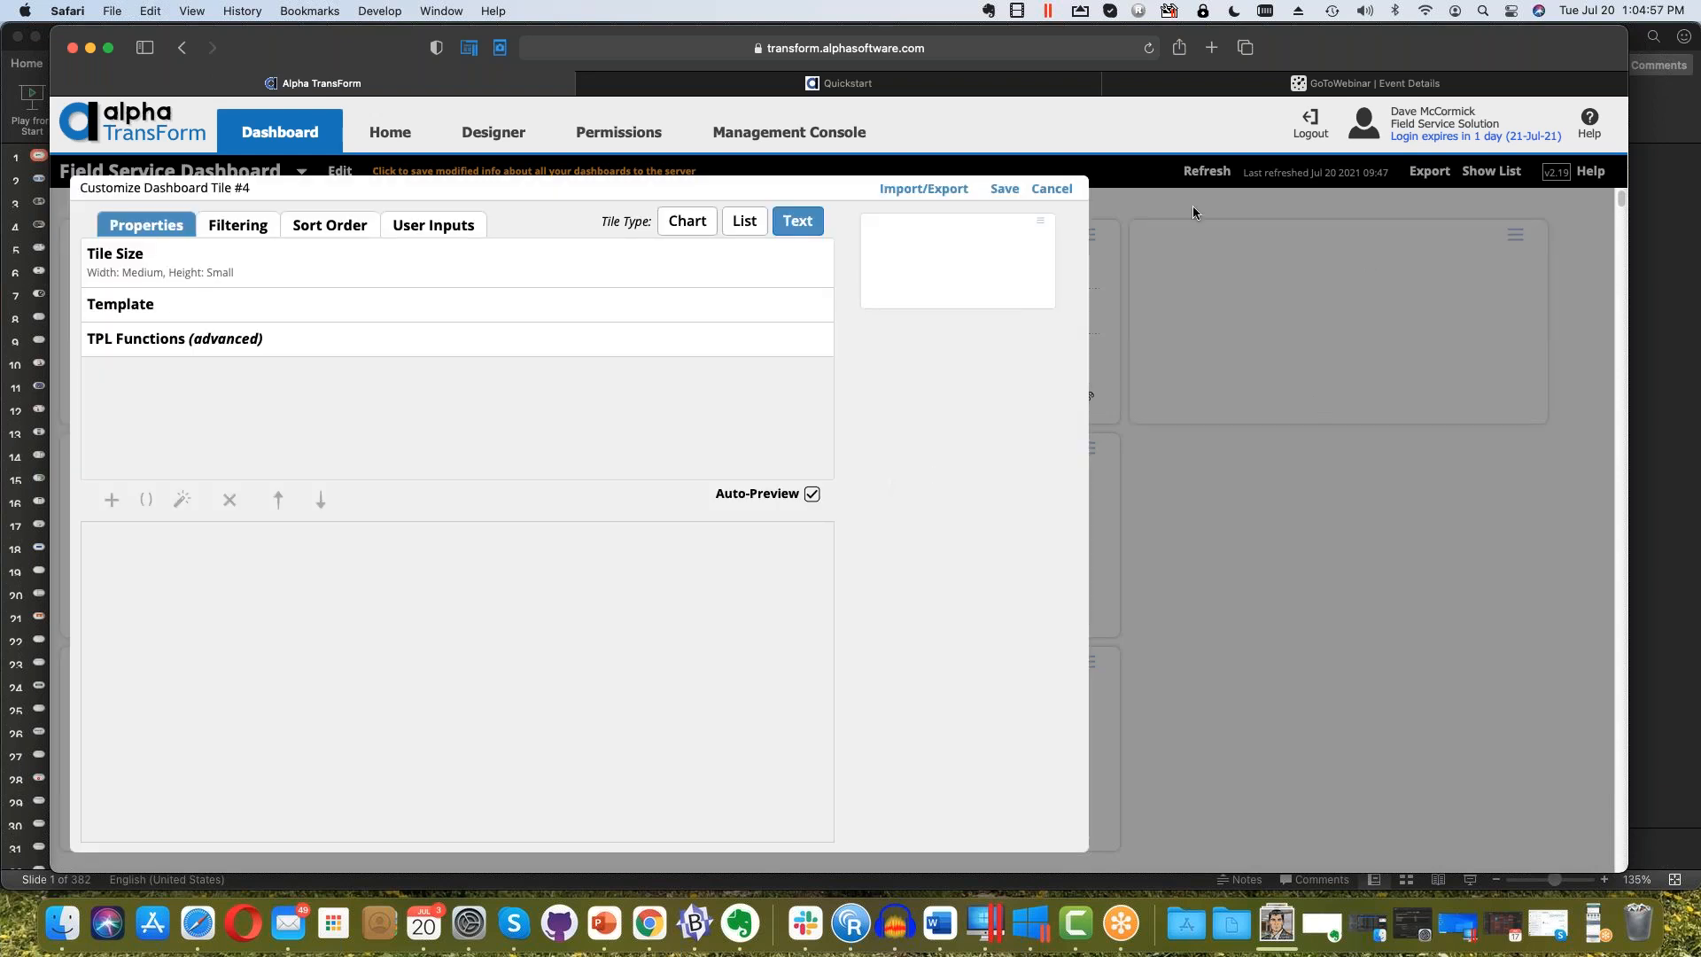
Set the new tile's template text to "Matching Records: {len($dash.rows)}" and check the preview
click(363, 312)
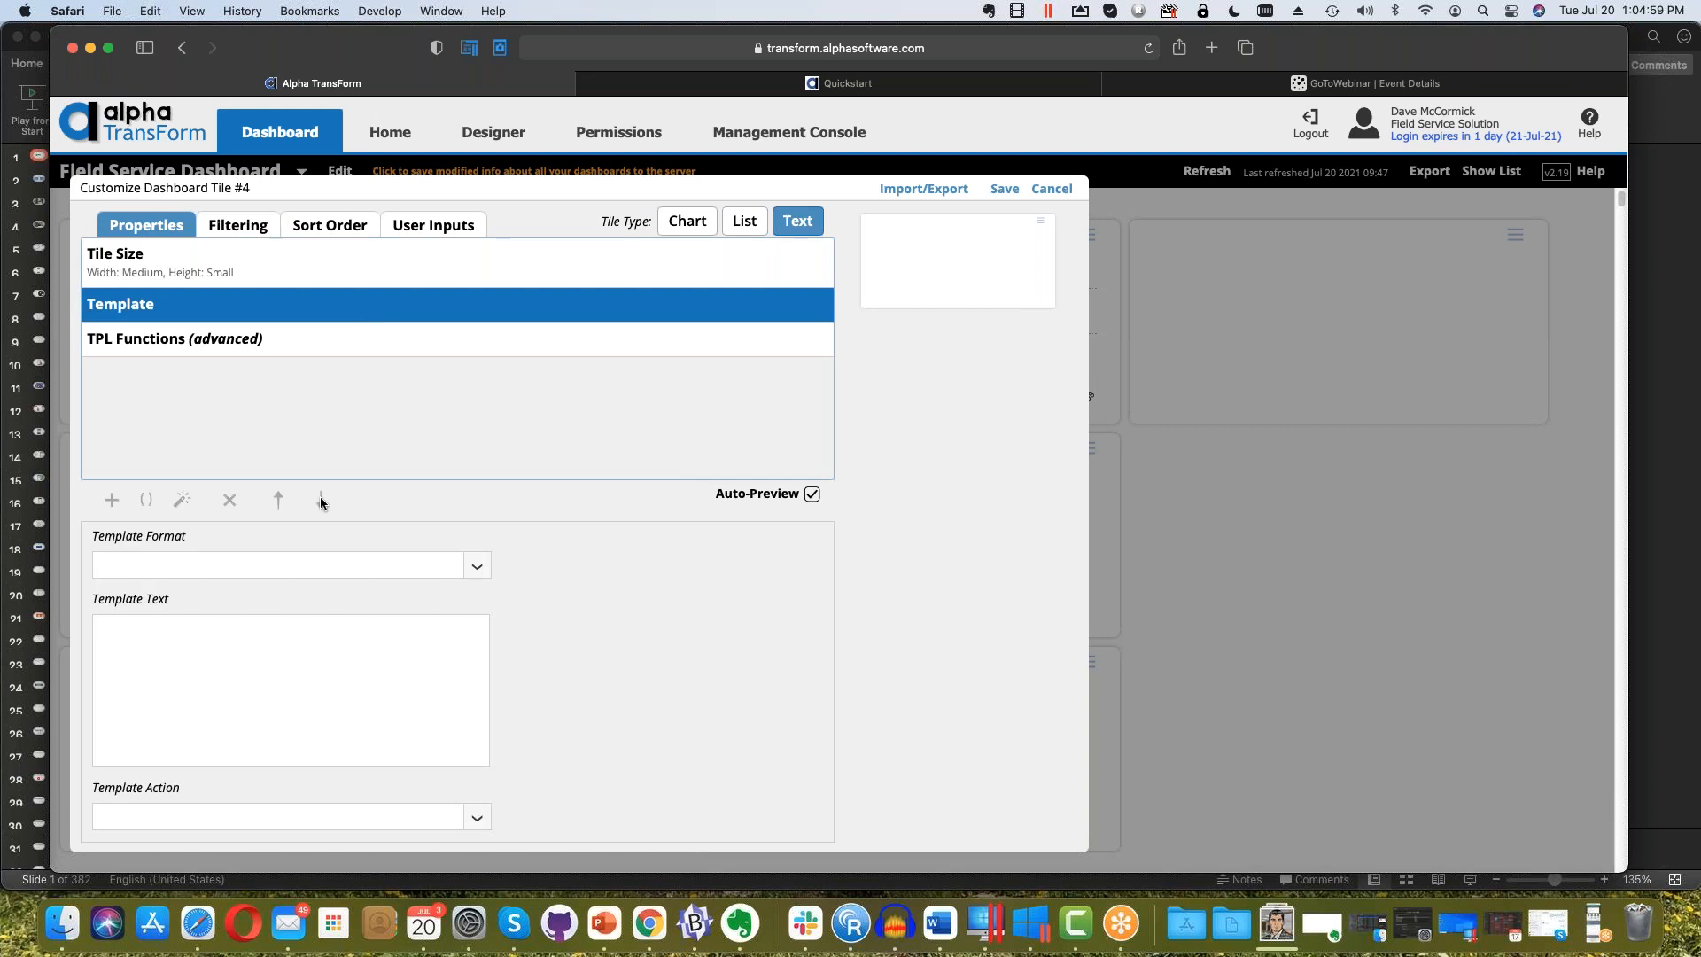
right_click(255, 672)
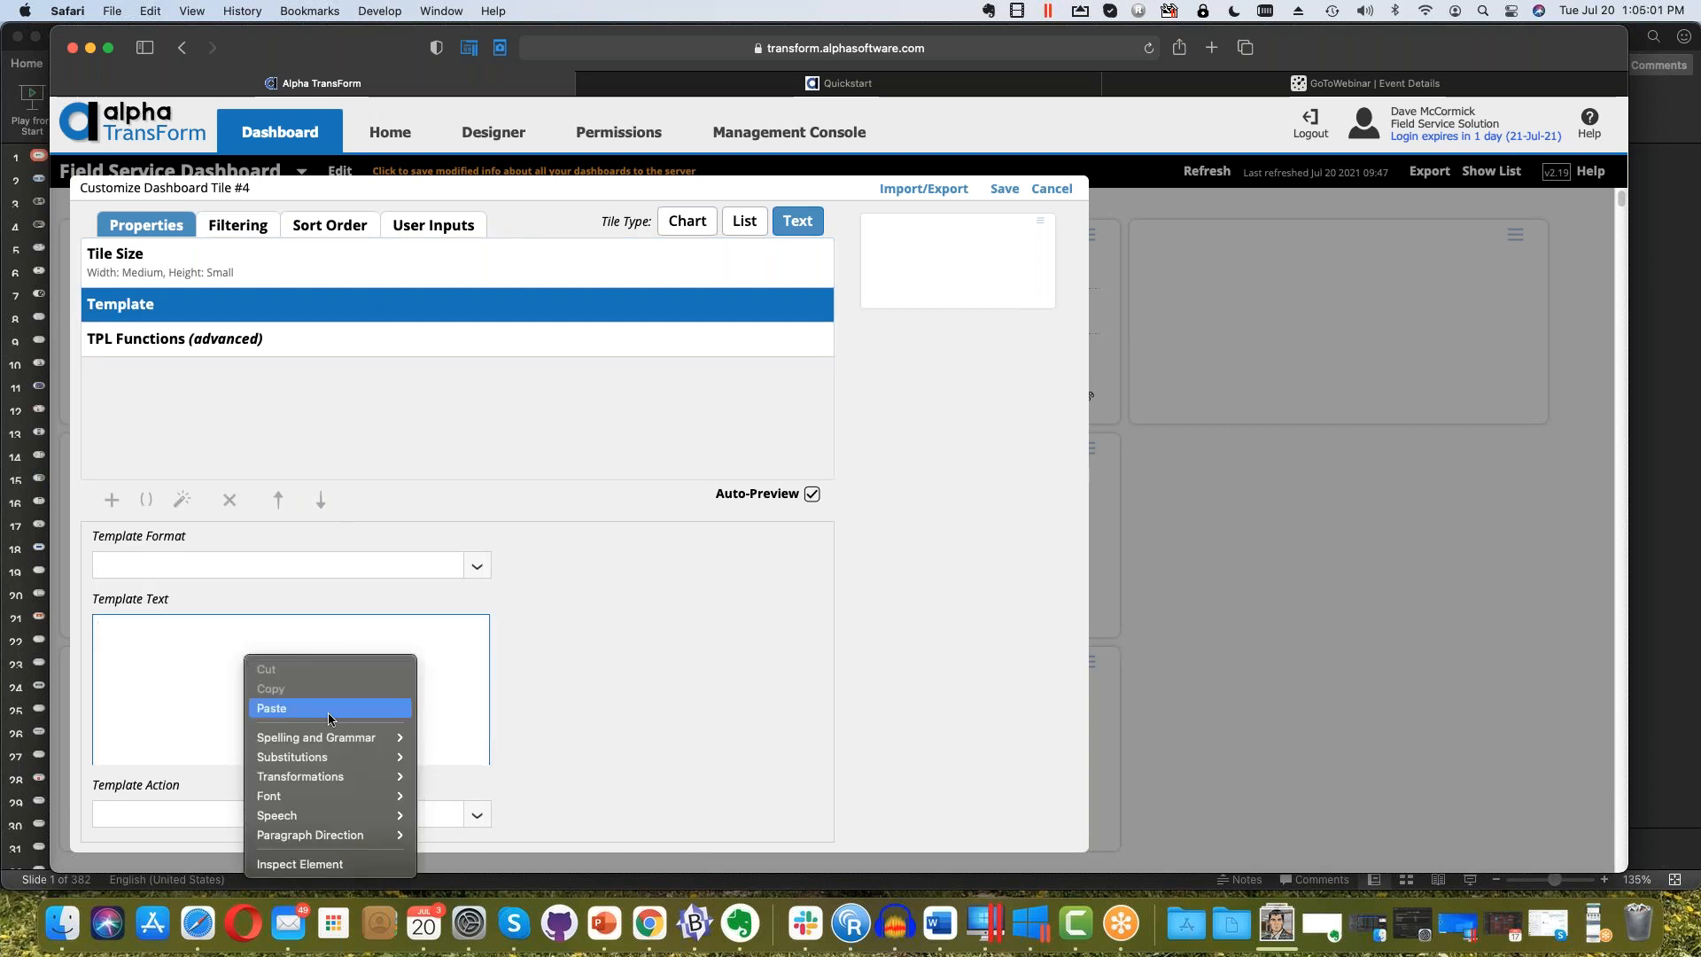
click(271, 708)
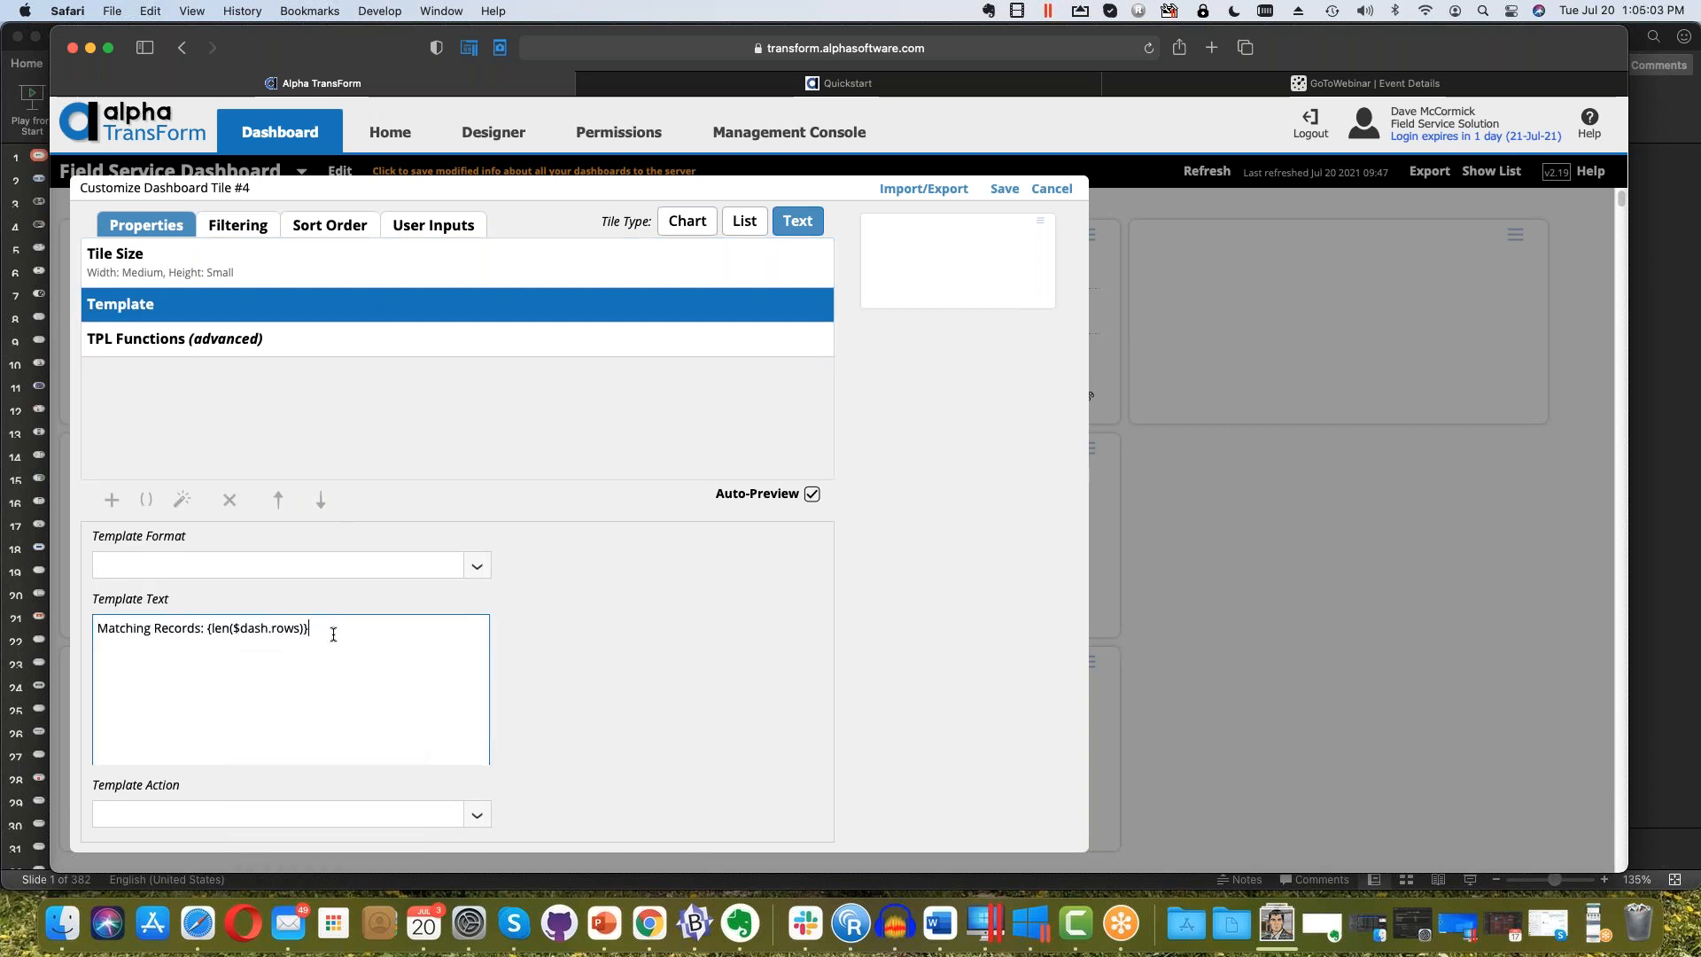
click(205, 629)
drag(267, 629, 318, 630)
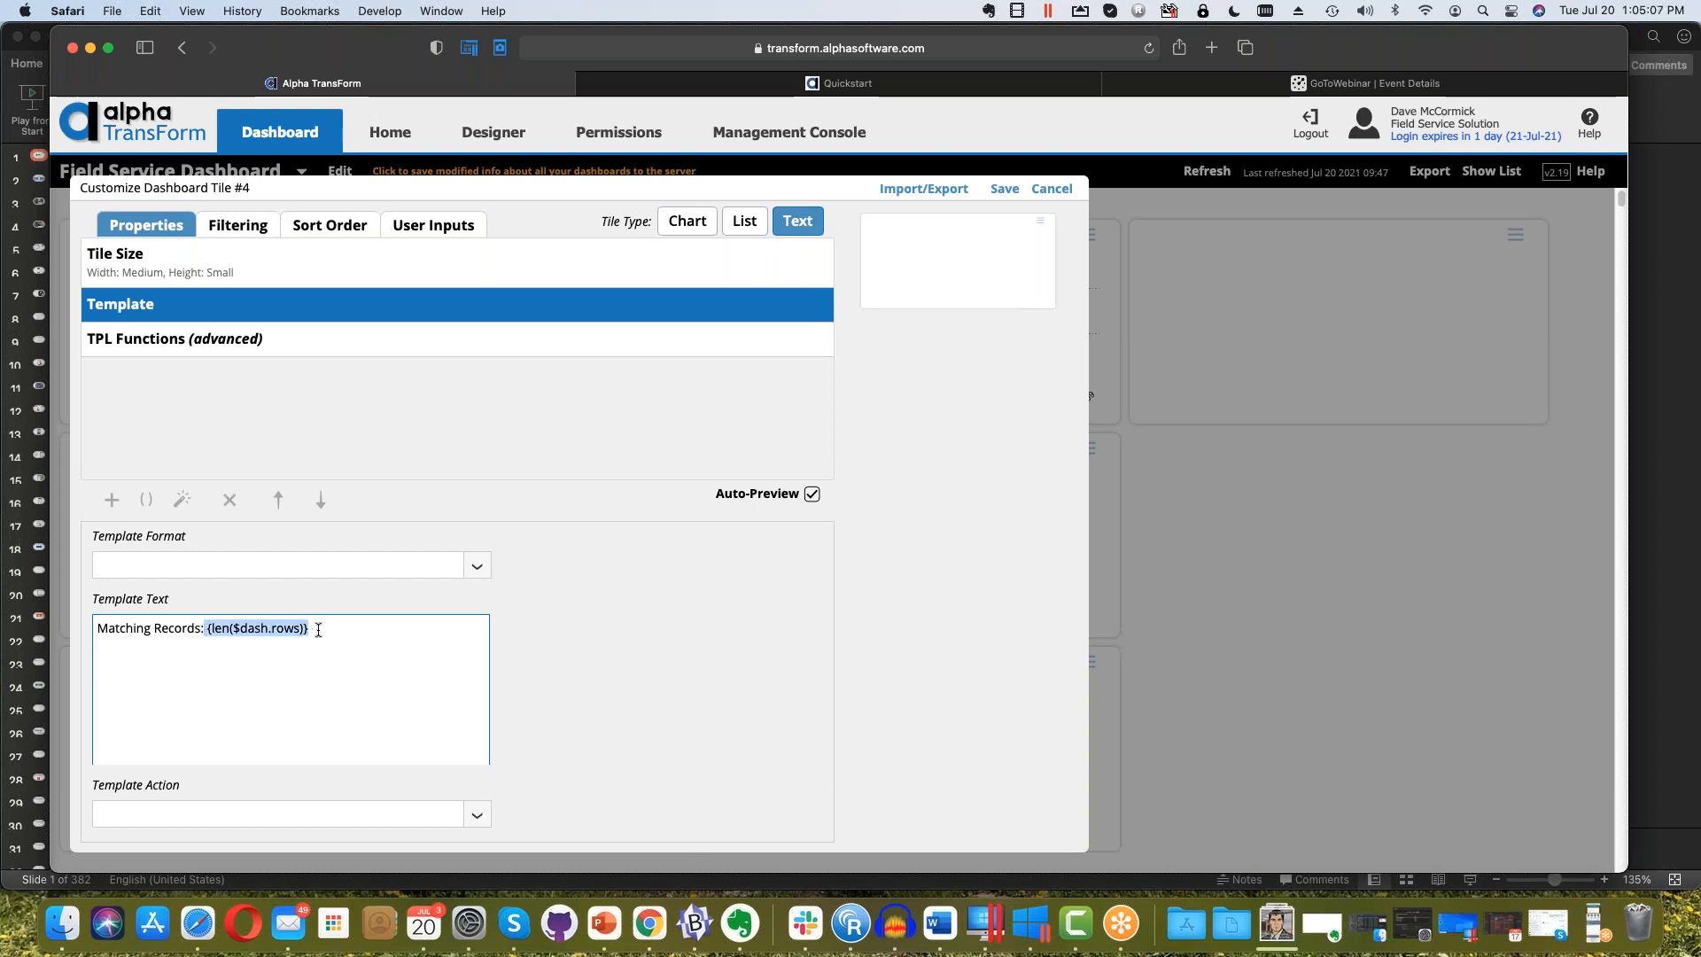
click(210, 629)
mouse_move(212, 629)
mouse_down()
mouse_move(319, 631)
mouse_move(208, 625)
mouse_up()
mouse_move(327, 630)
mouse_down()
mouse_move(206, 629)
mouse_move(303, 630)
mouse_up()
click(324, 628)
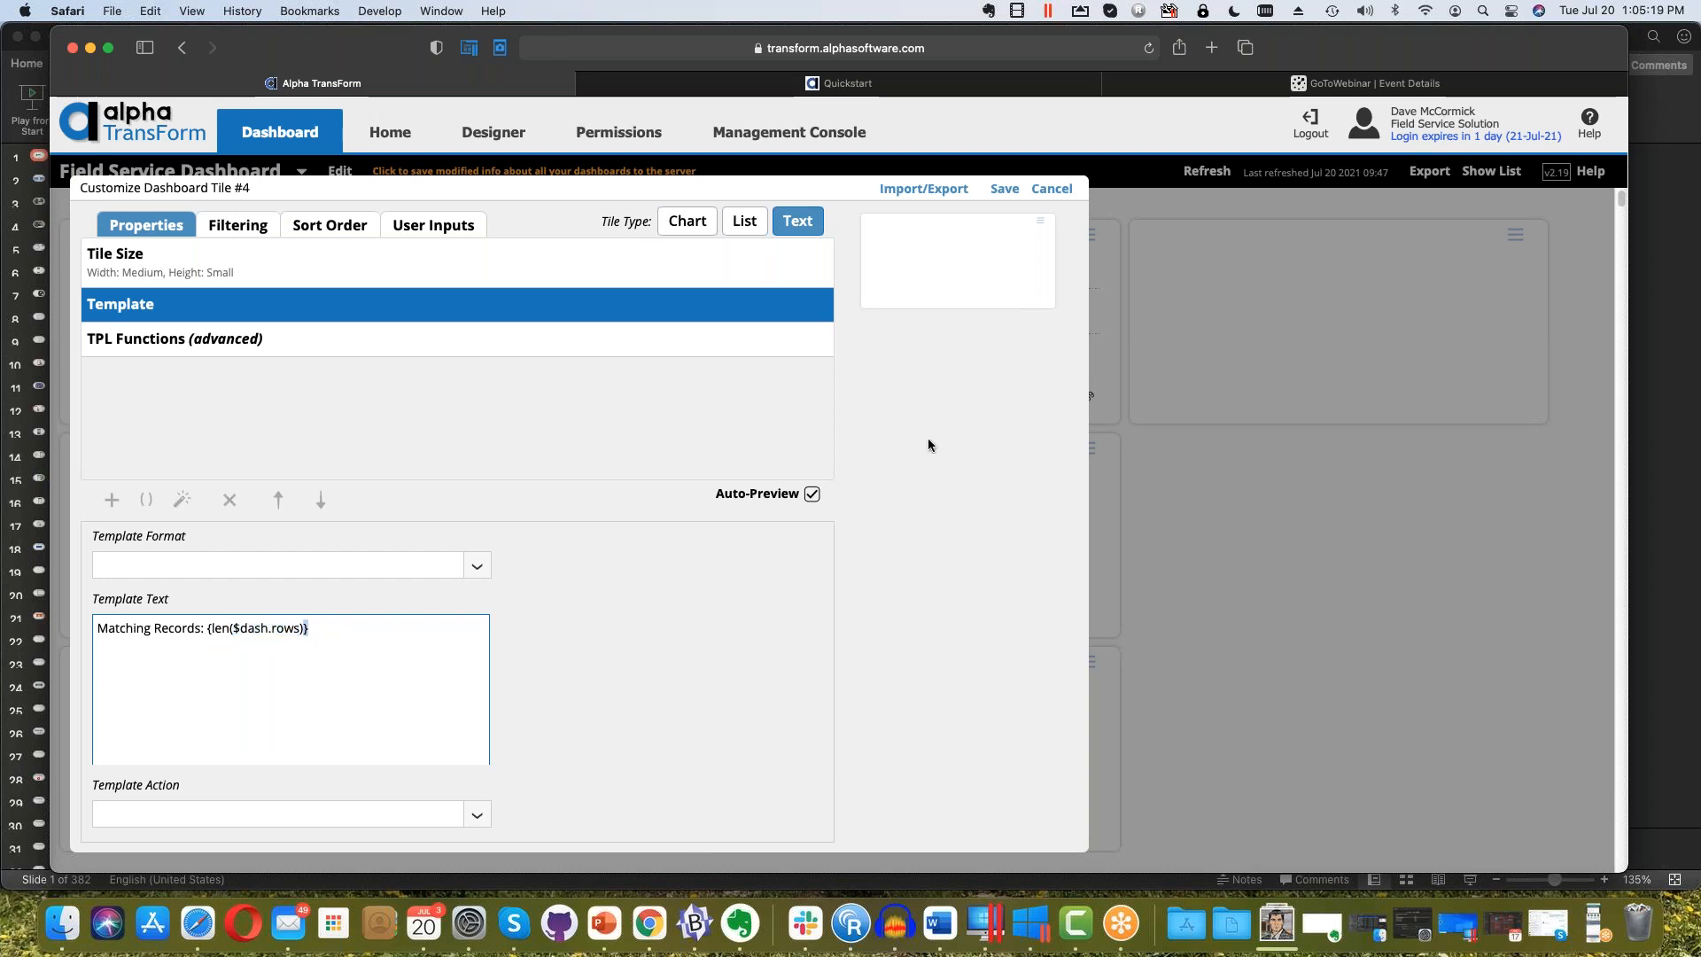
click(918, 405)
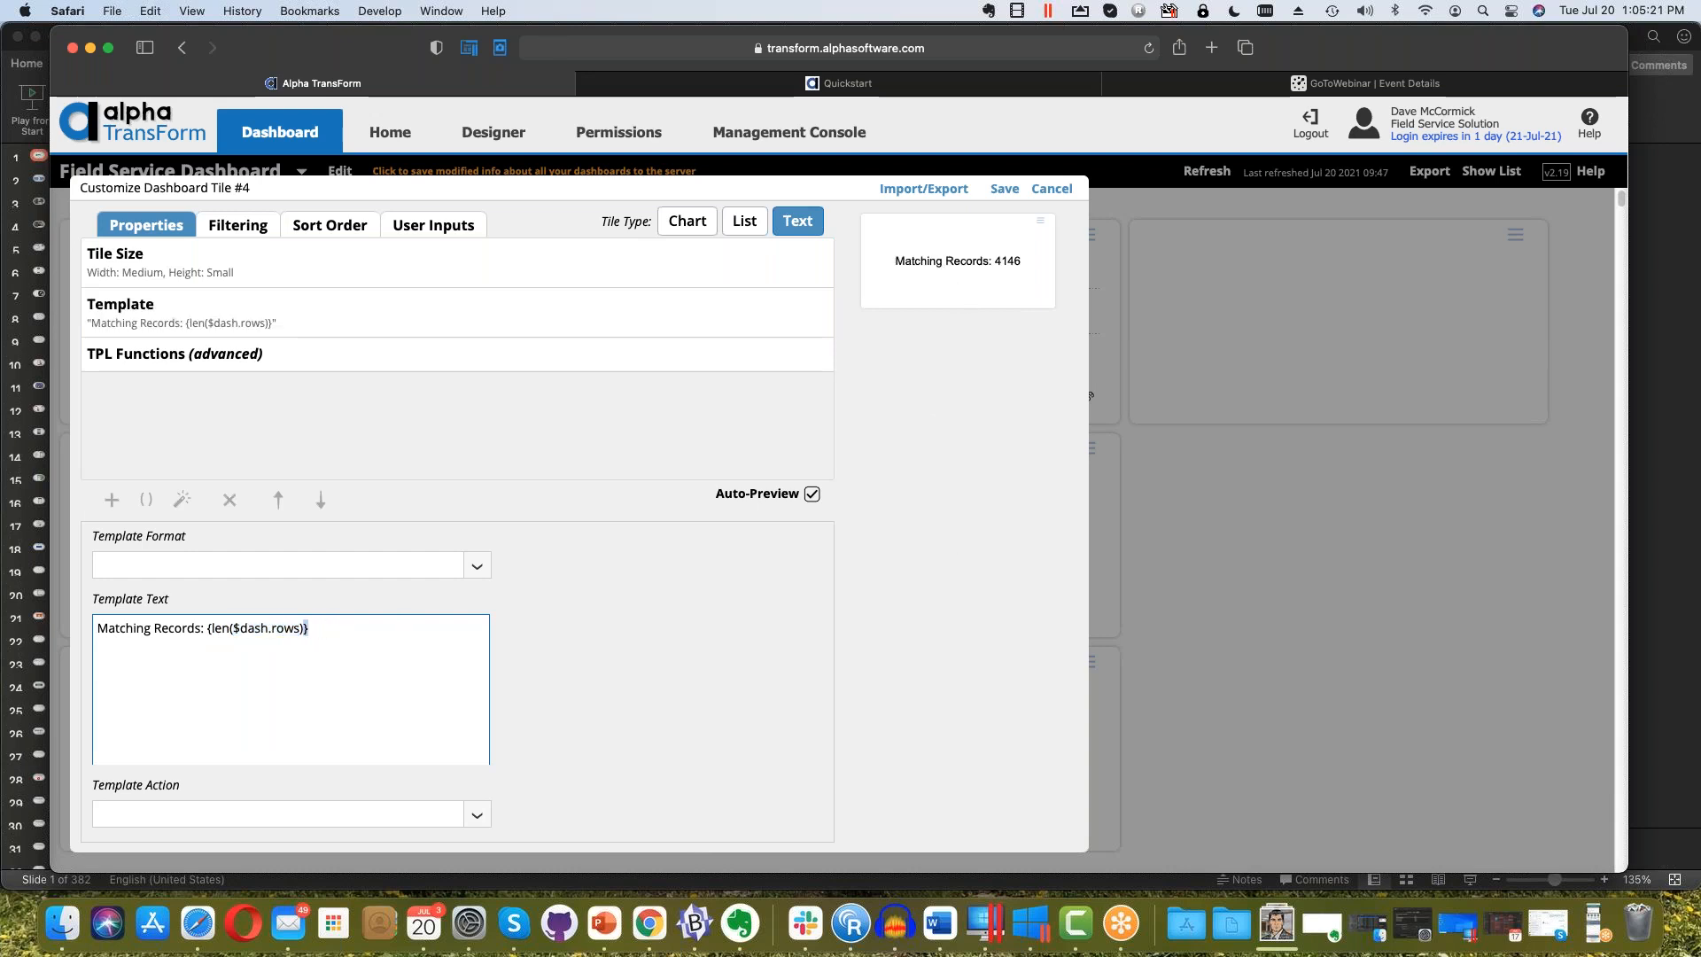
click(902, 267)
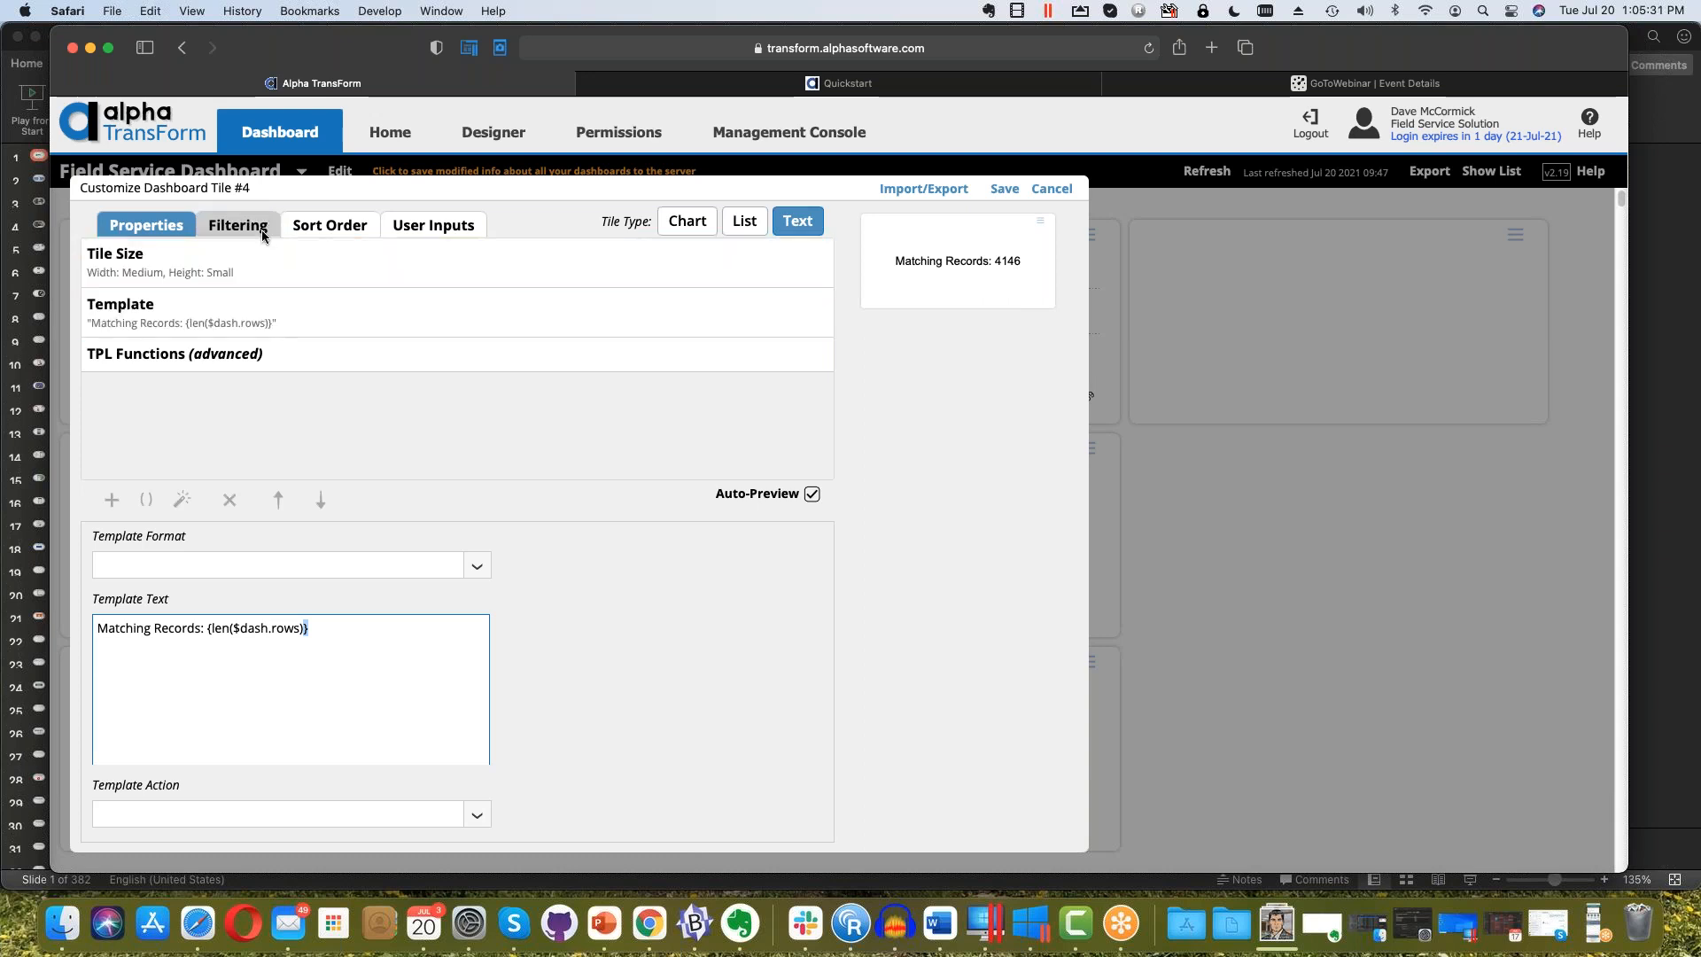
Add a text user input to the tile with both its name and its display text set to "name"
click(450, 229)
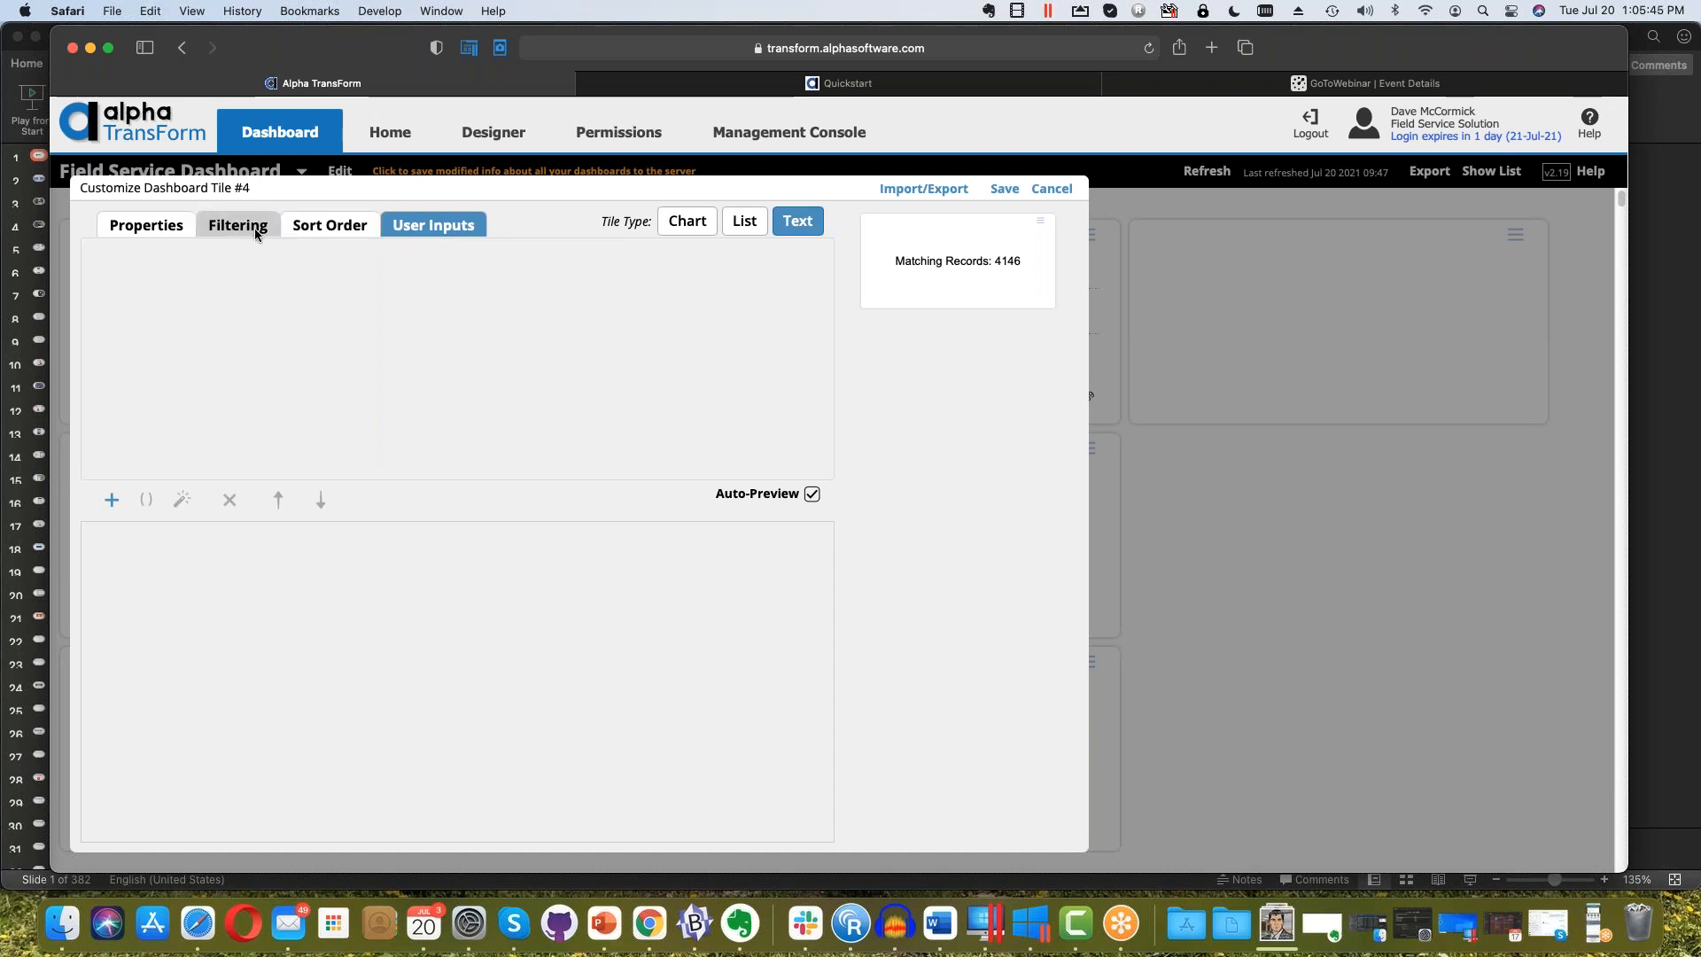
click(111, 501)
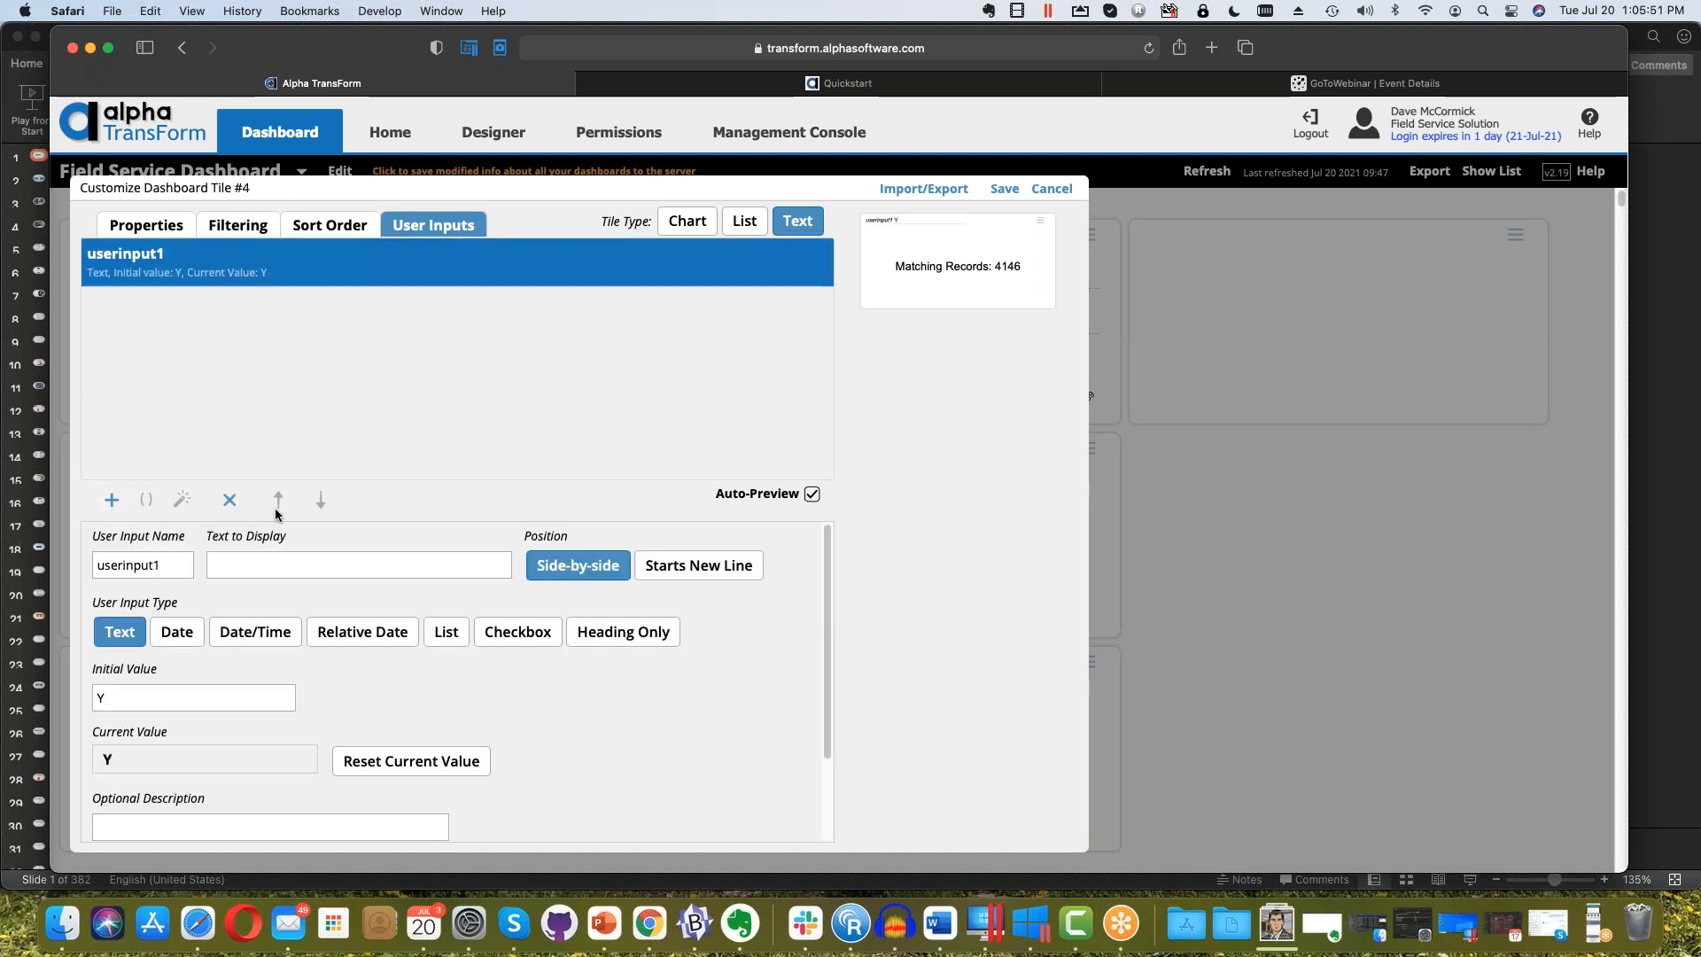
drag(167, 567, 71, 557)
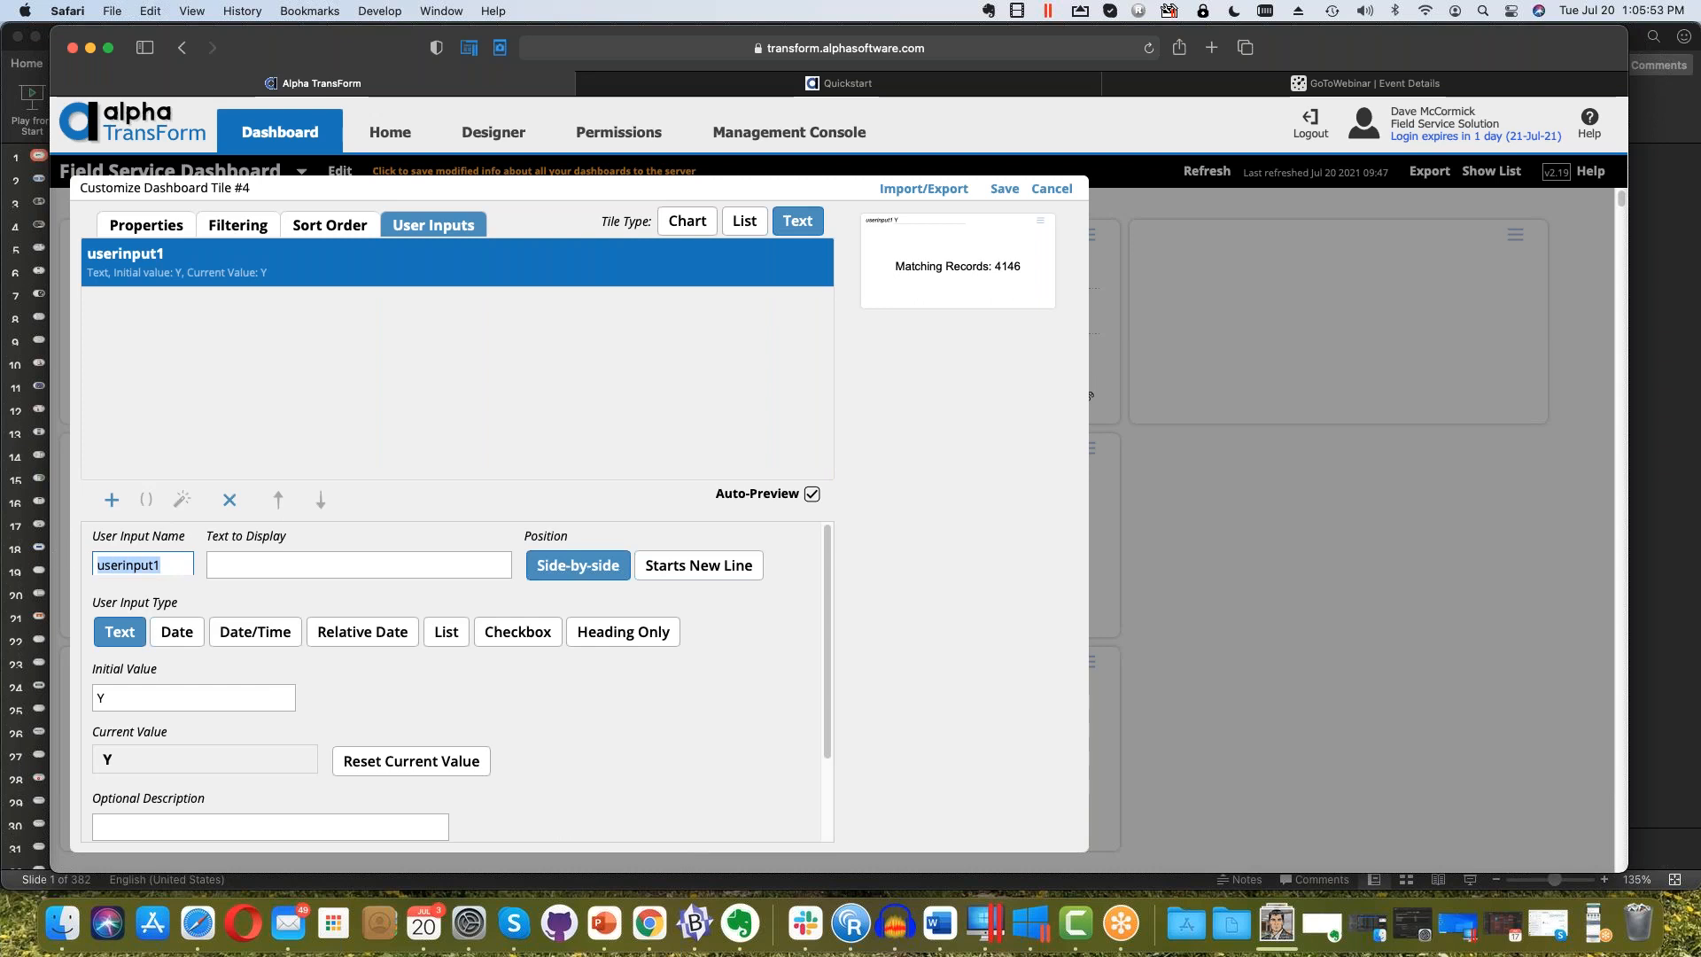
text(name)
key(Tab)
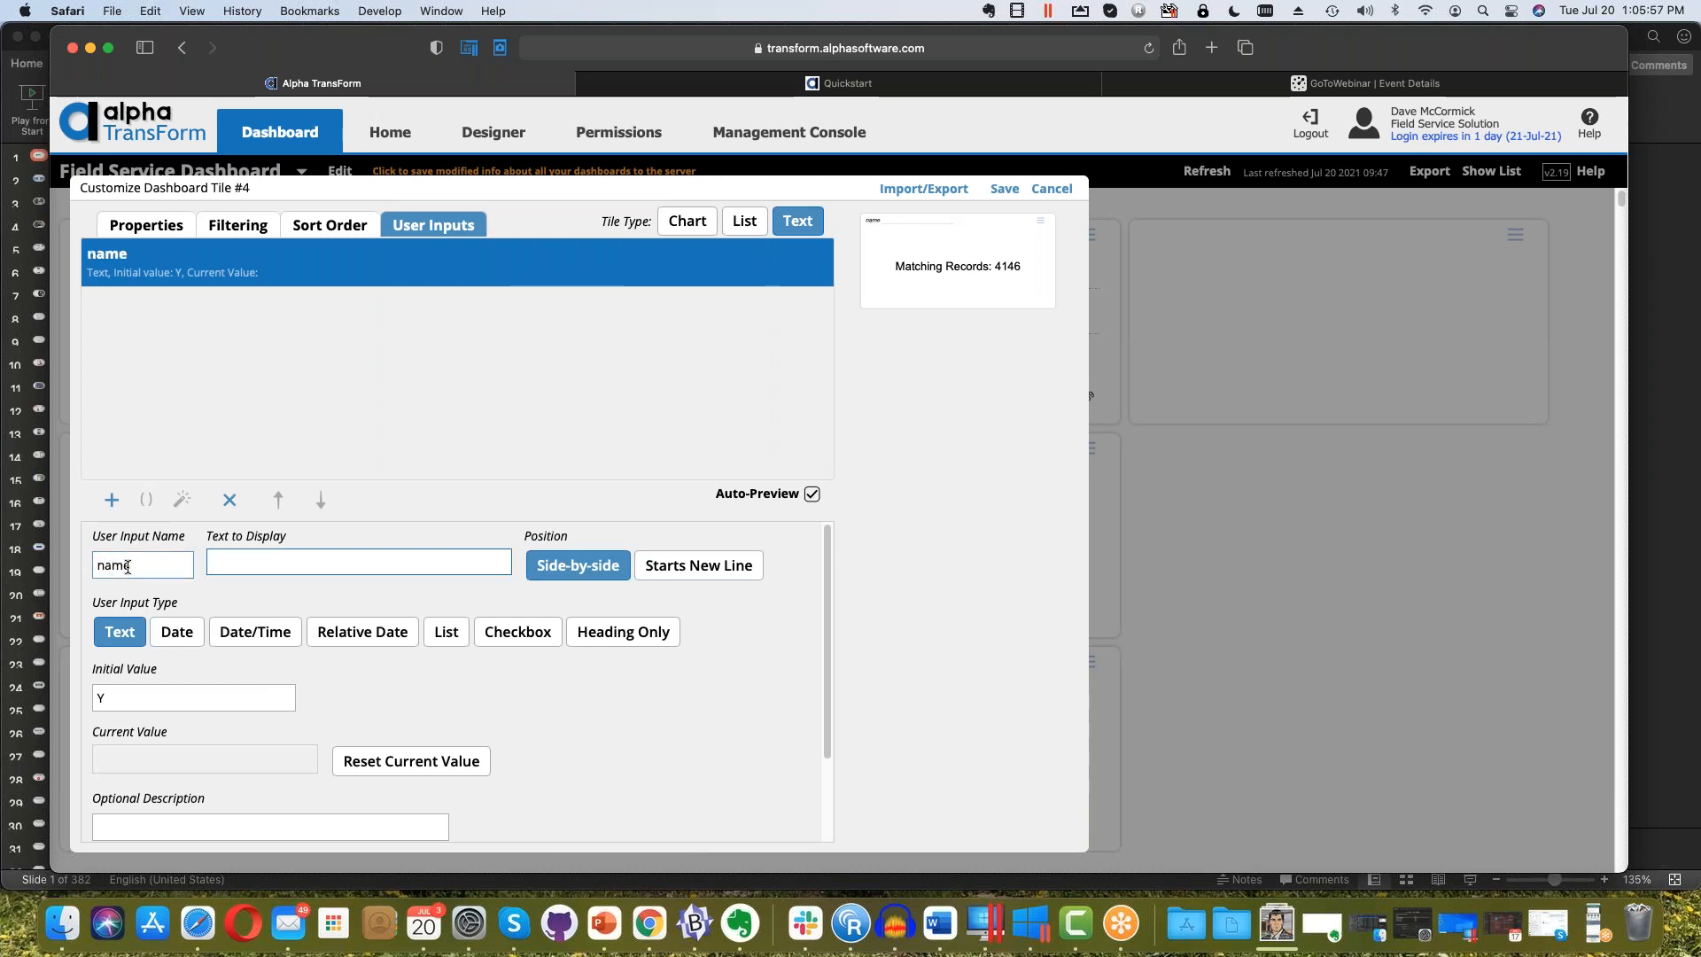
mouse_move(896, 263)
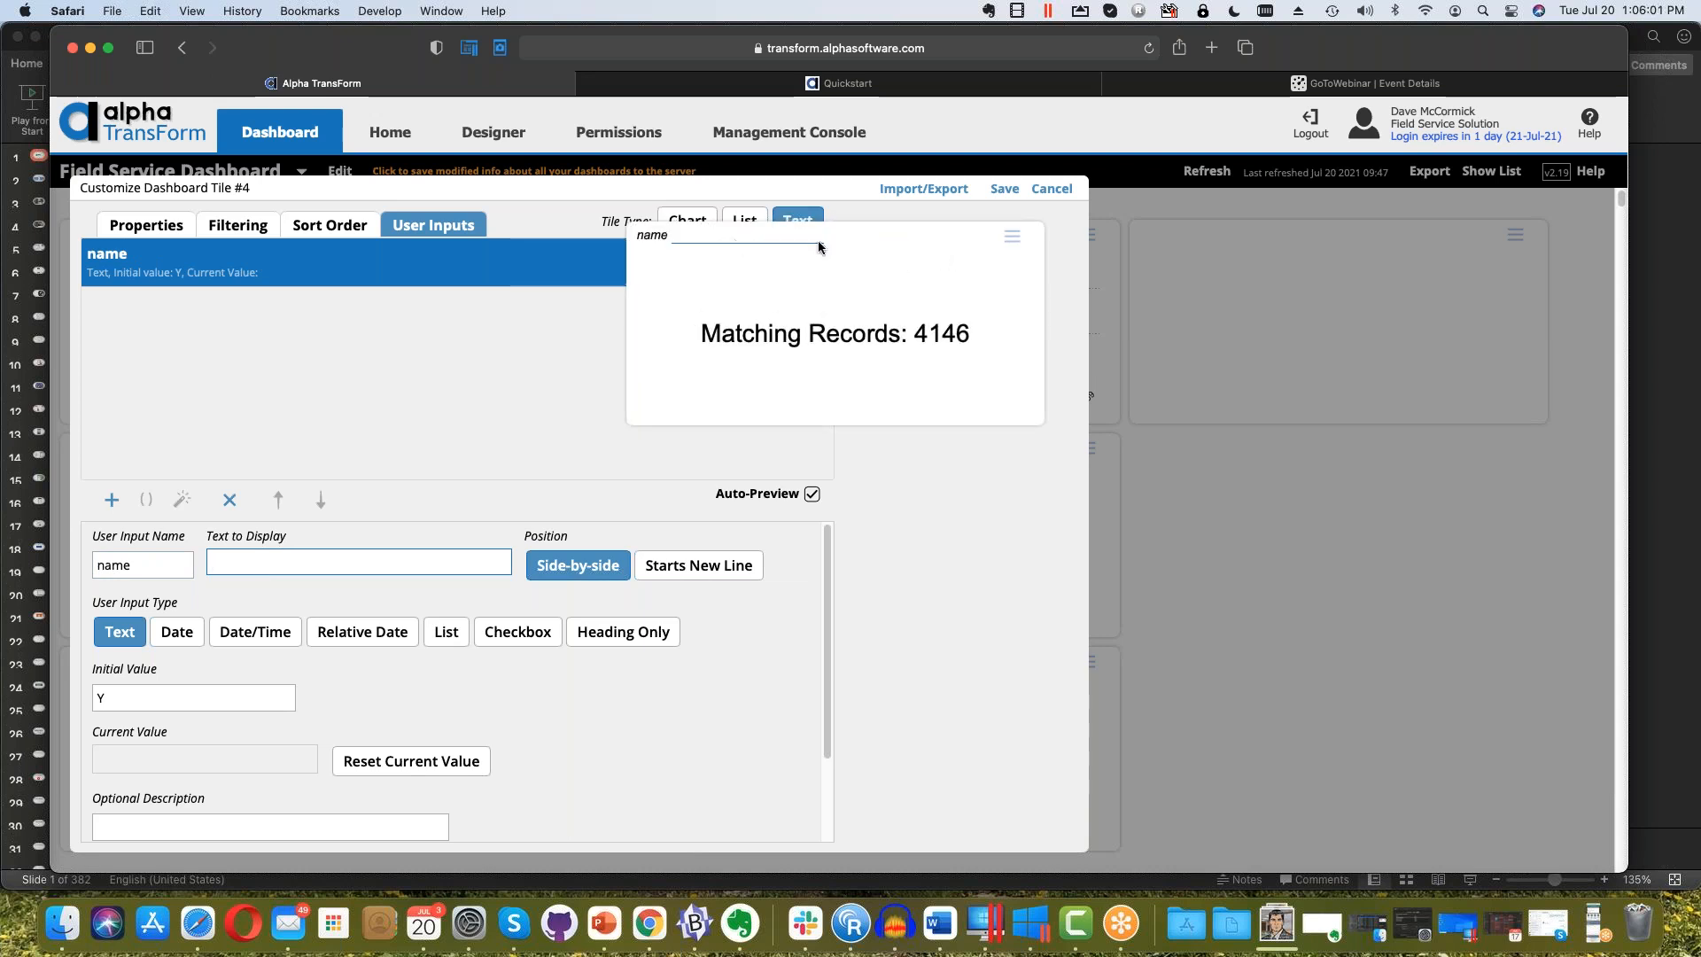
text(name)
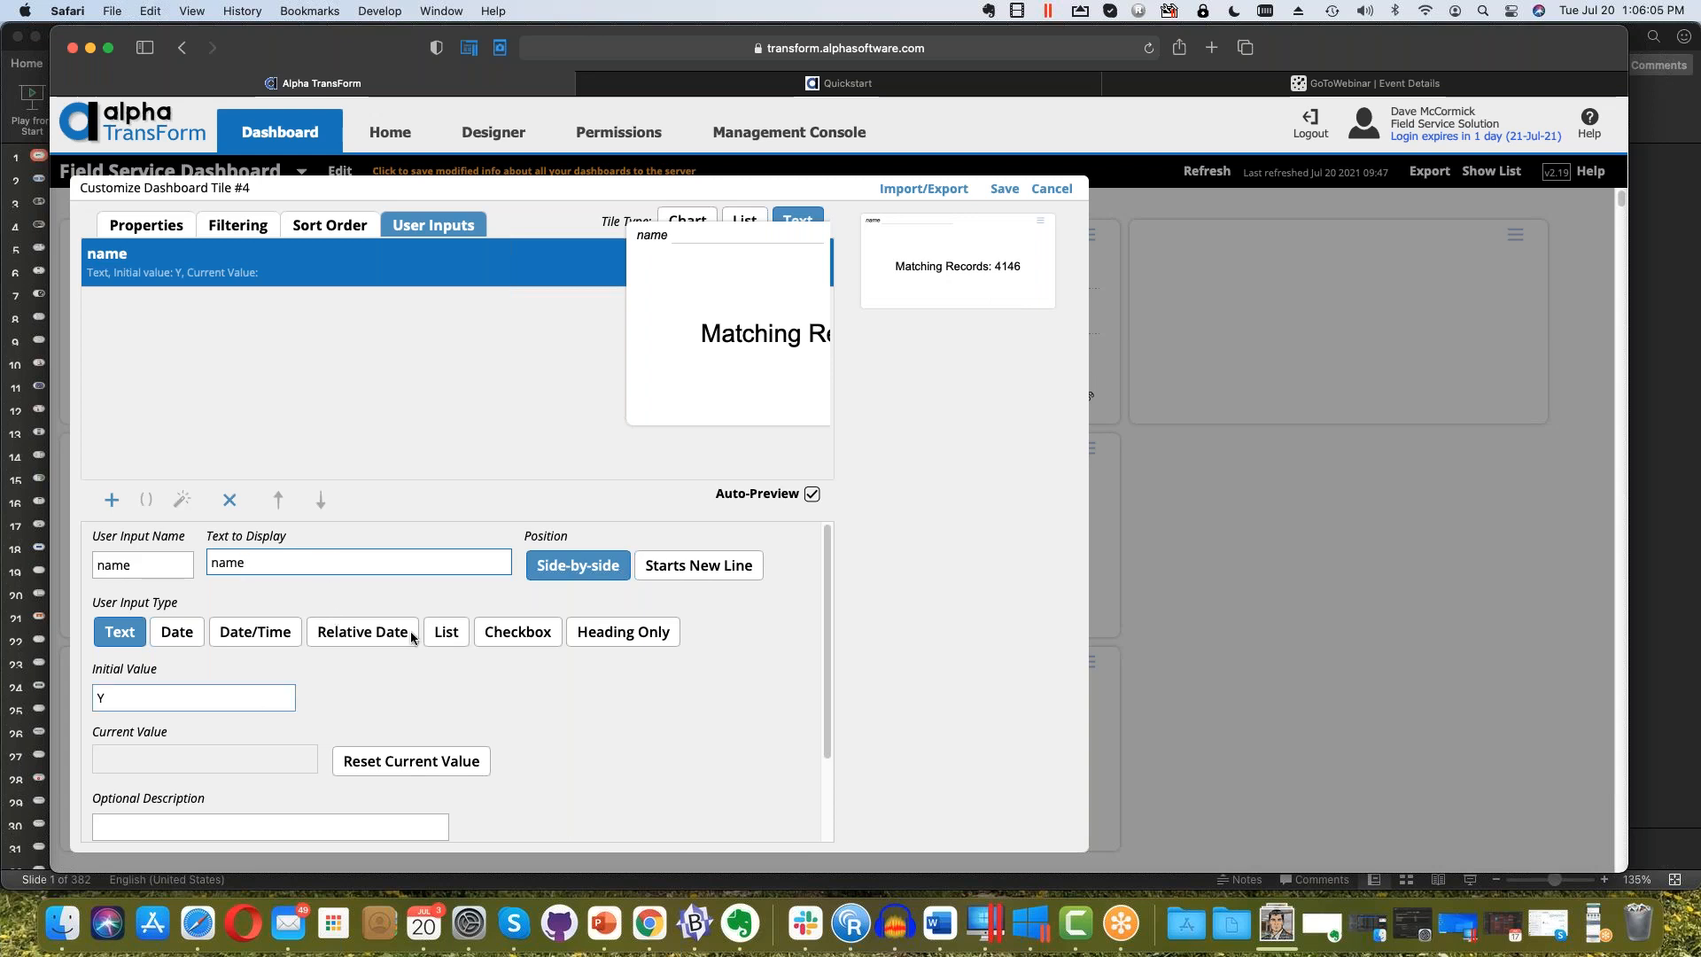
mouse_move(932, 237)
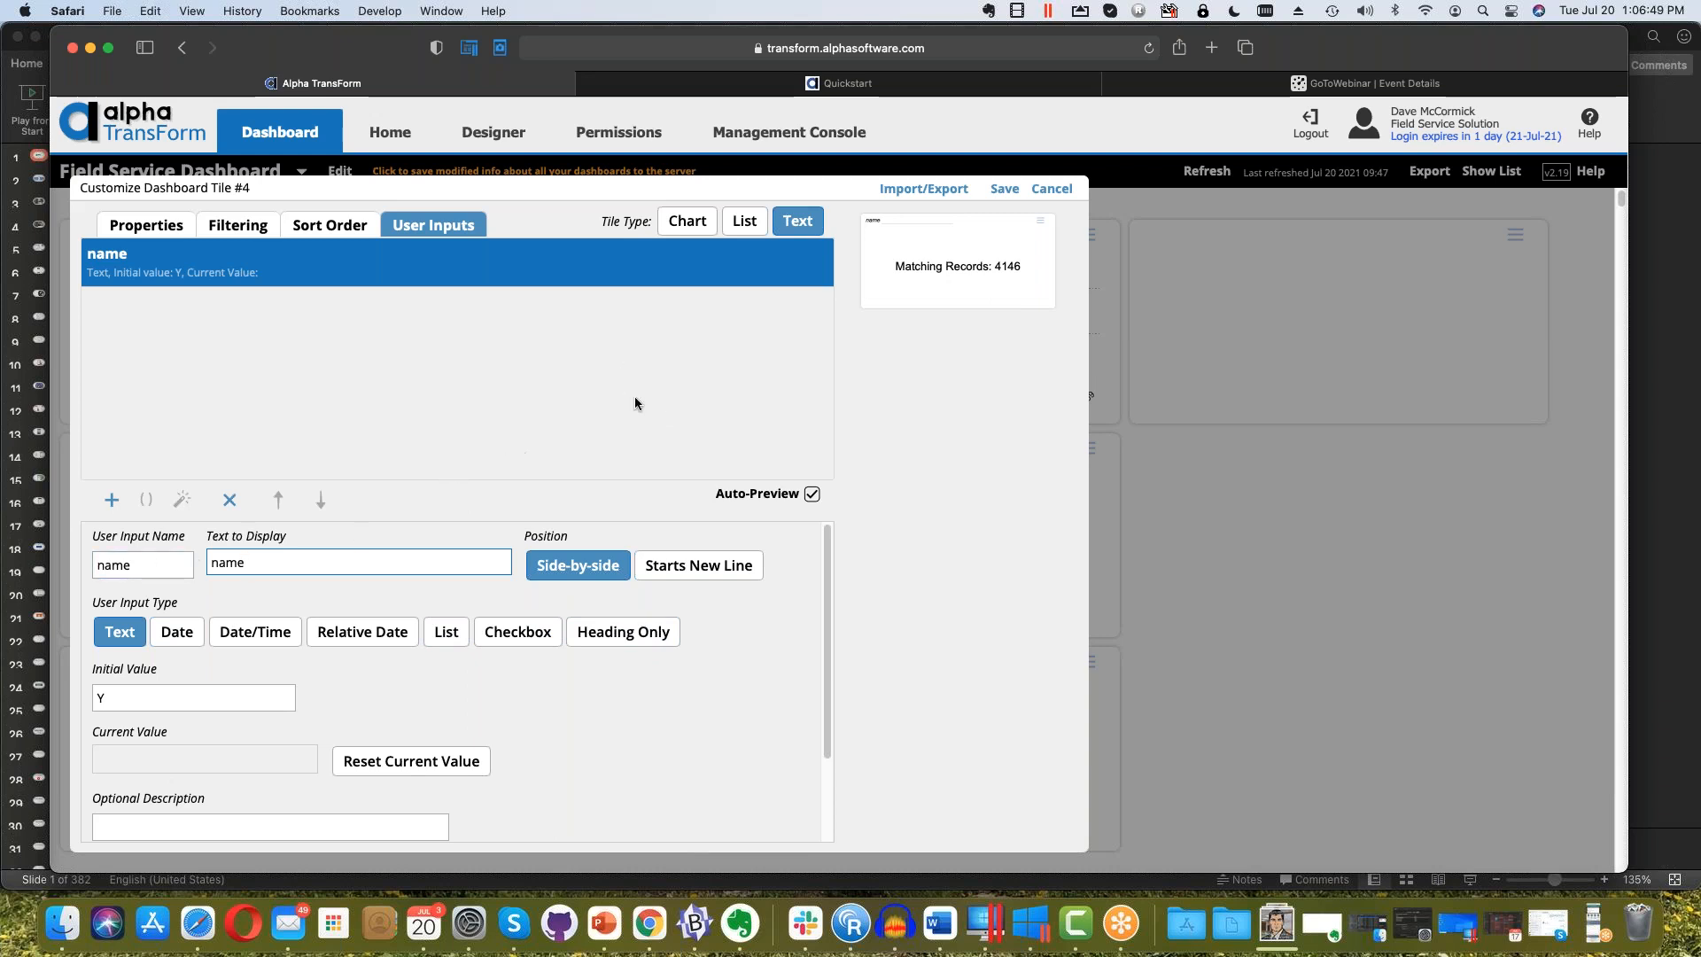
Add a filter rule to the tile using the Diagnose and Repair (DRF) form's Contact Name field
click(251, 227)
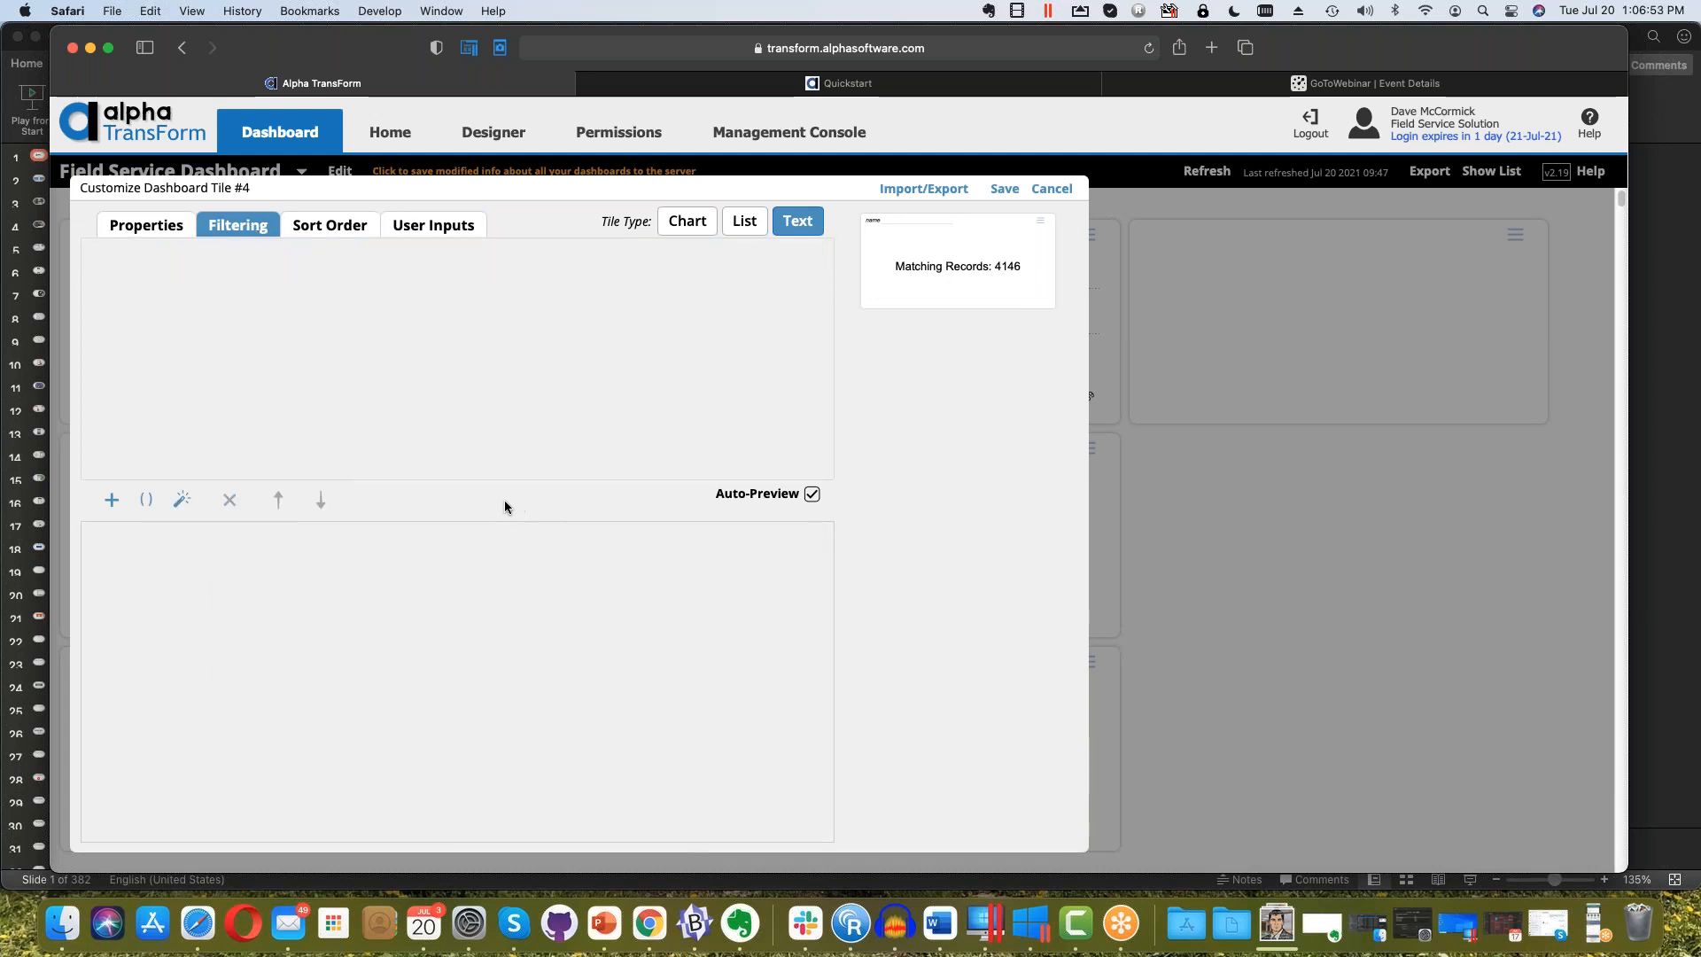
click(111, 501)
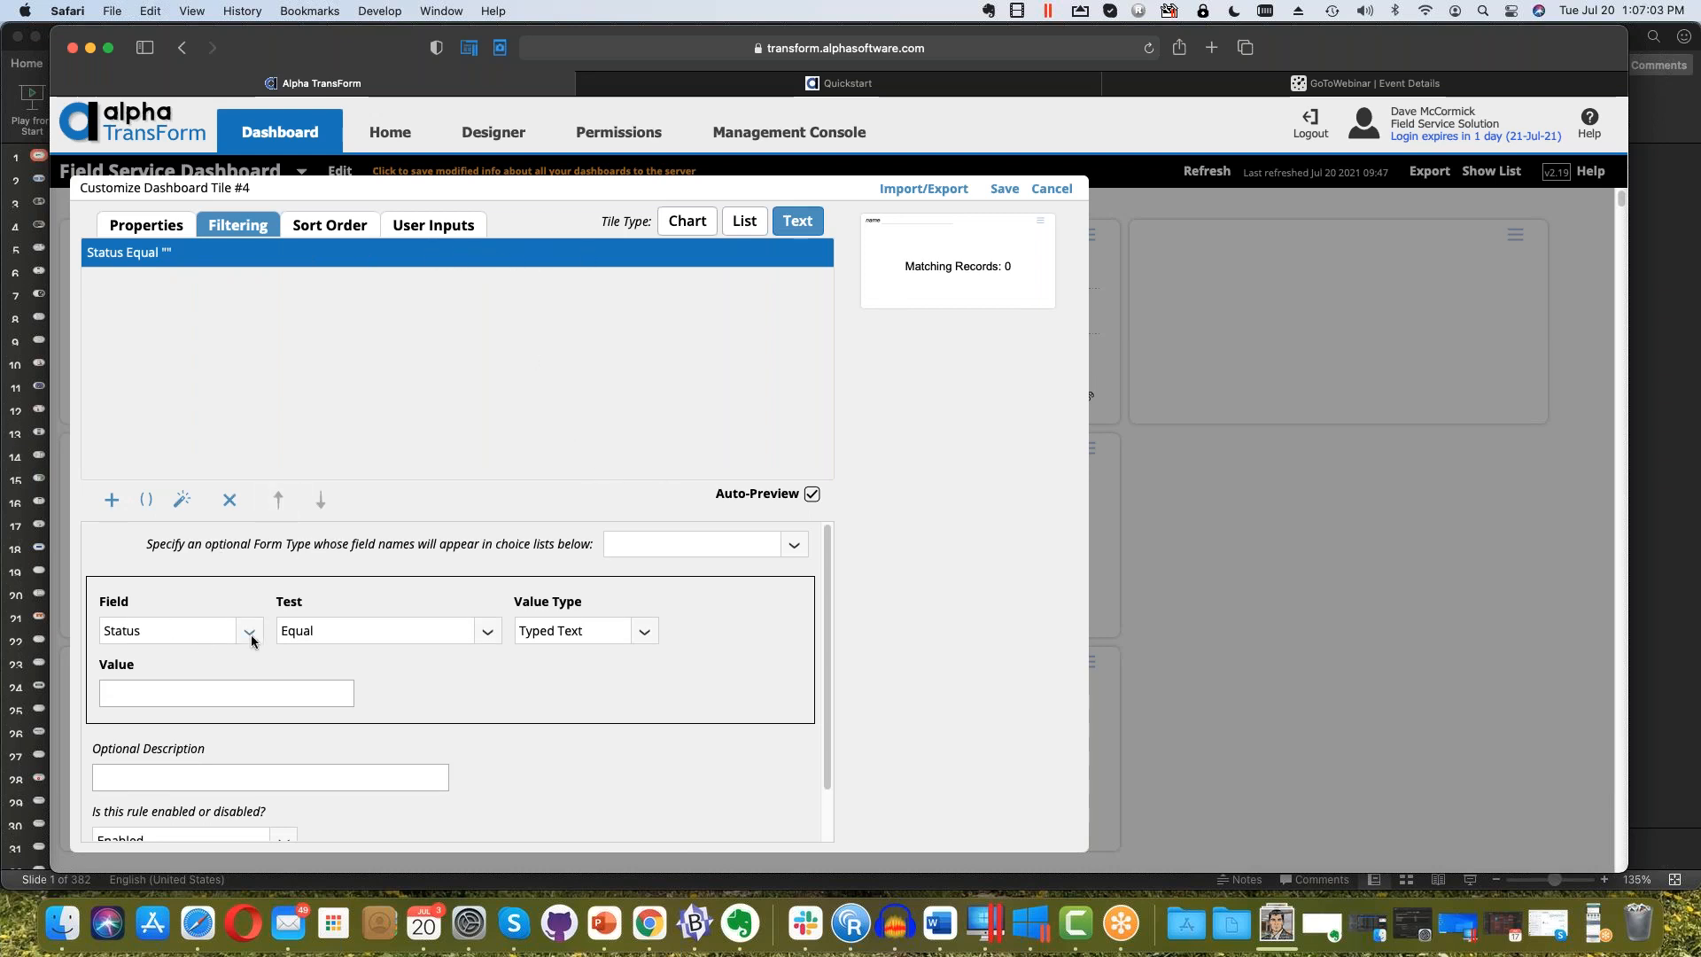
click(796, 550)
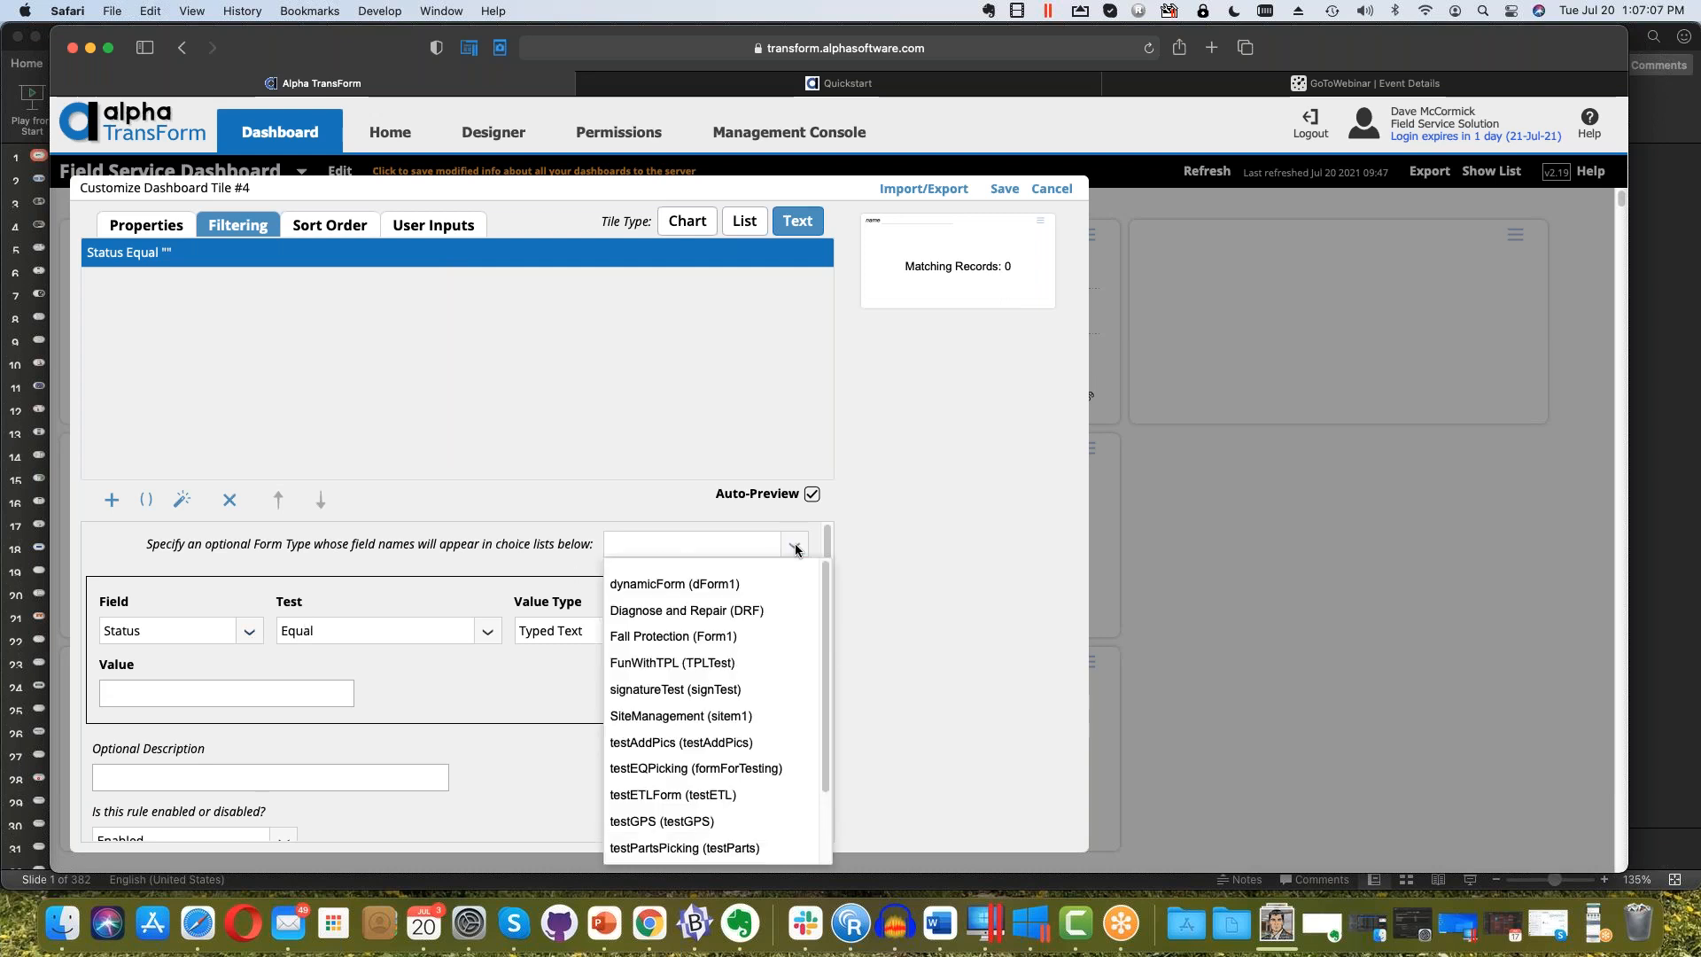
click(771, 611)
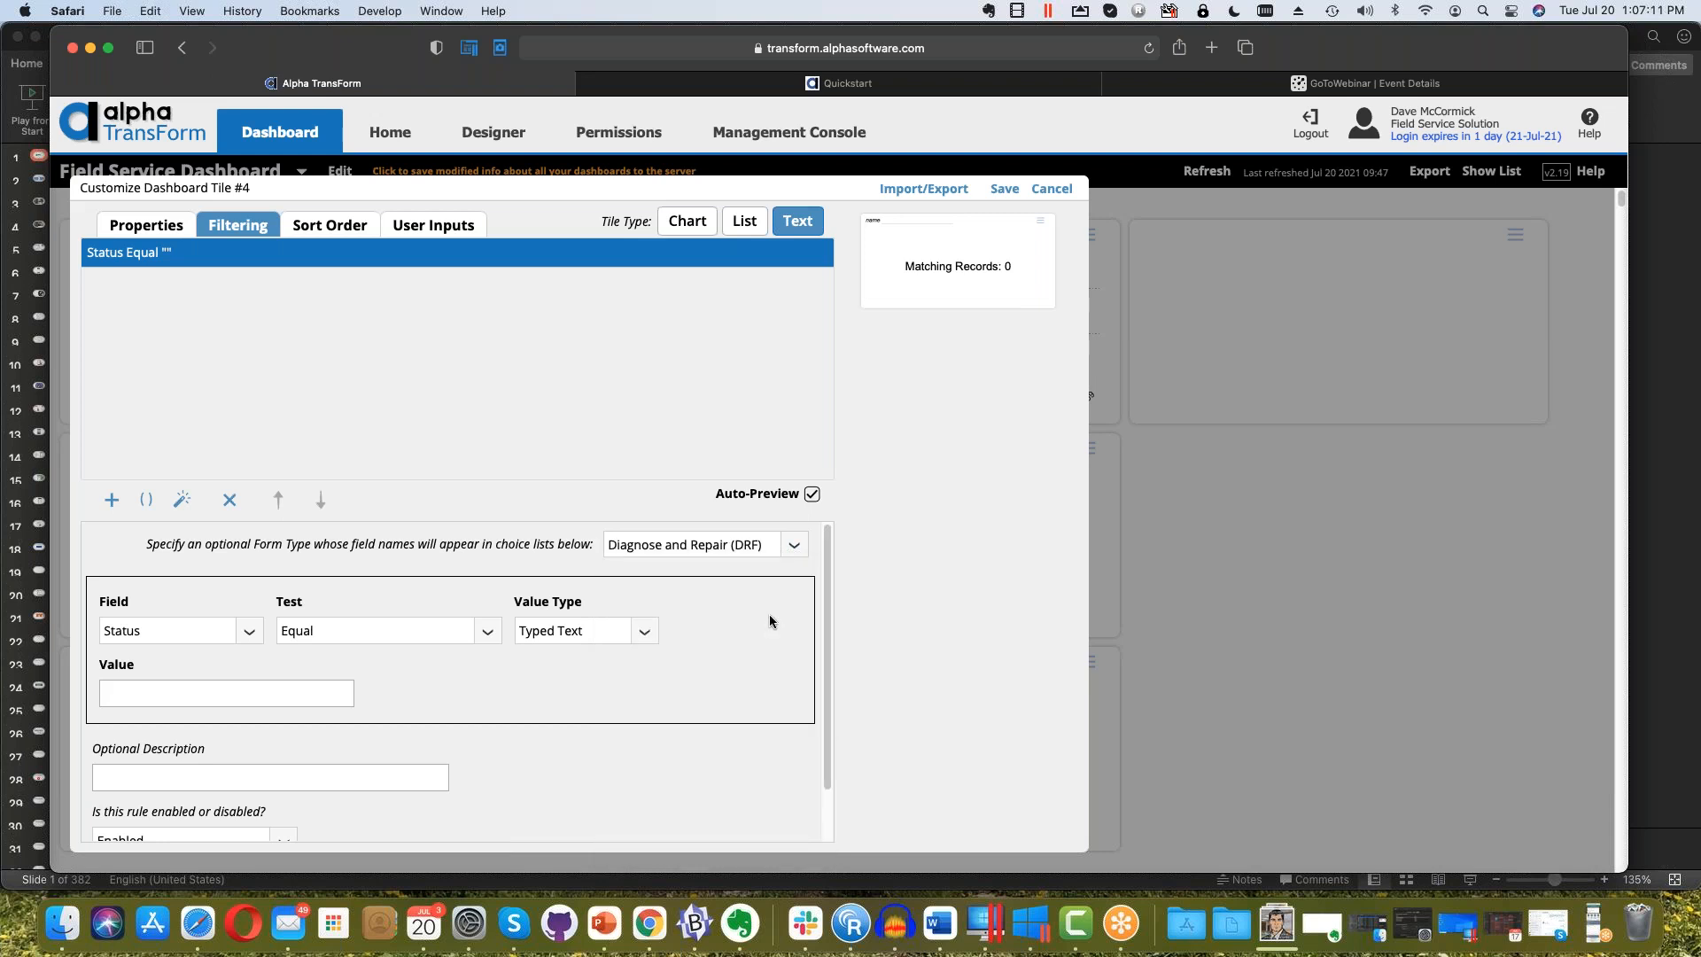
click(252, 635)
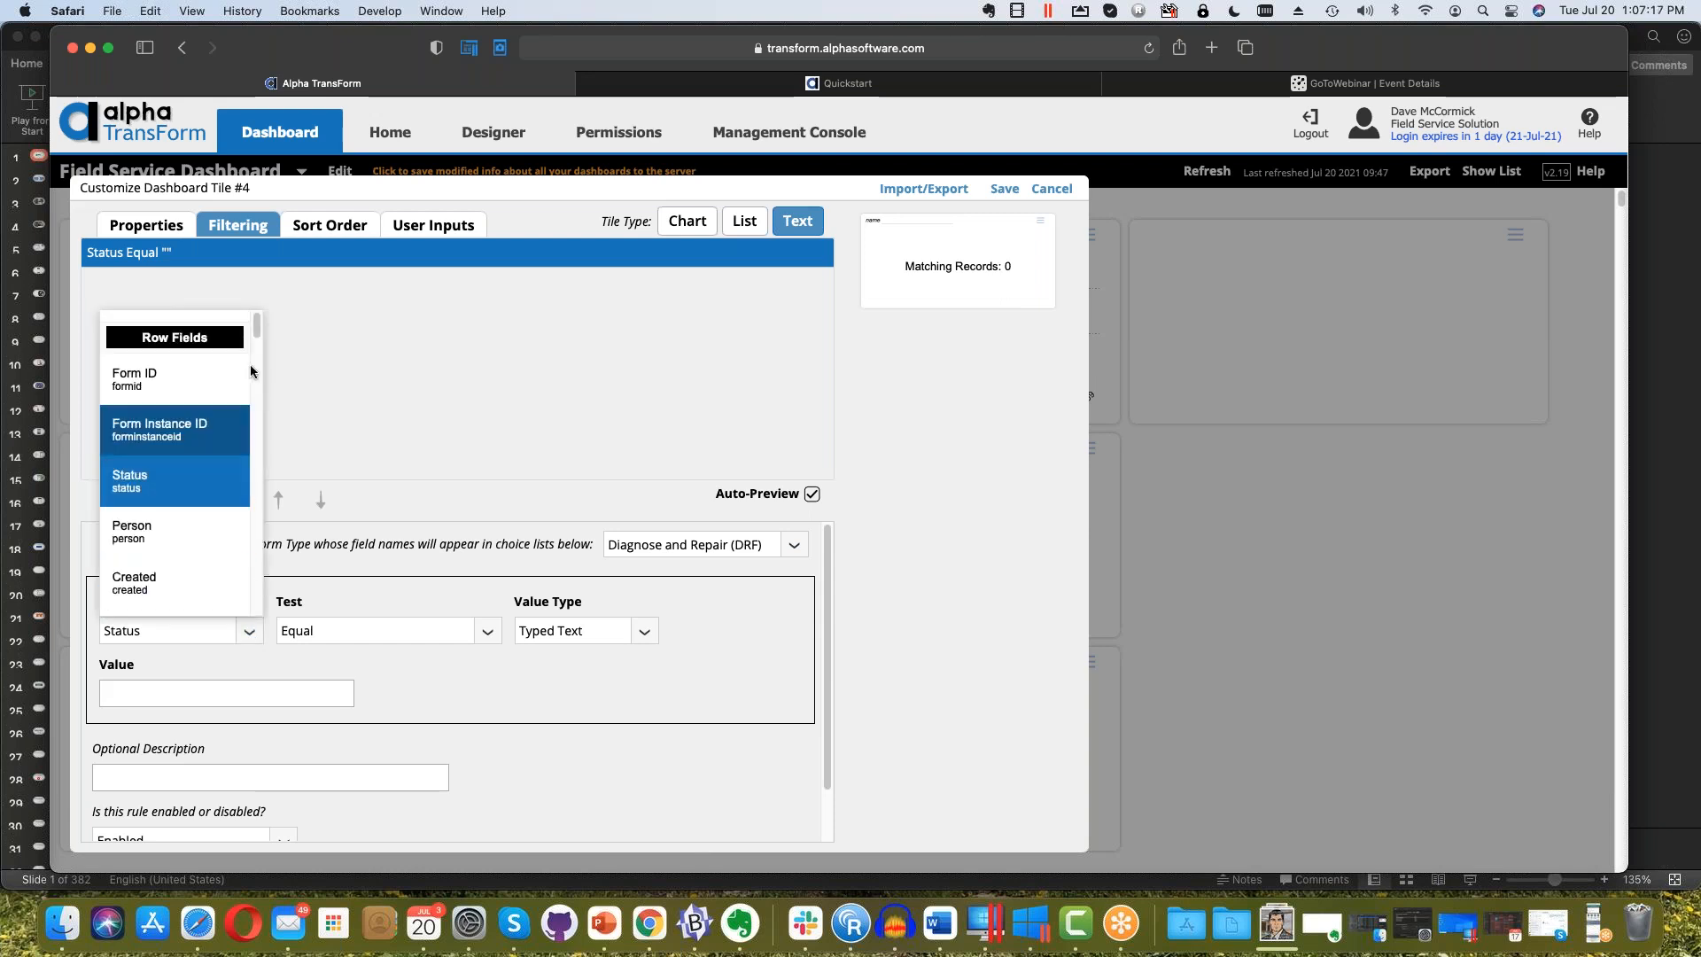
scroll(252, 380, down, 3)
scroll(252, 381, down, 10)
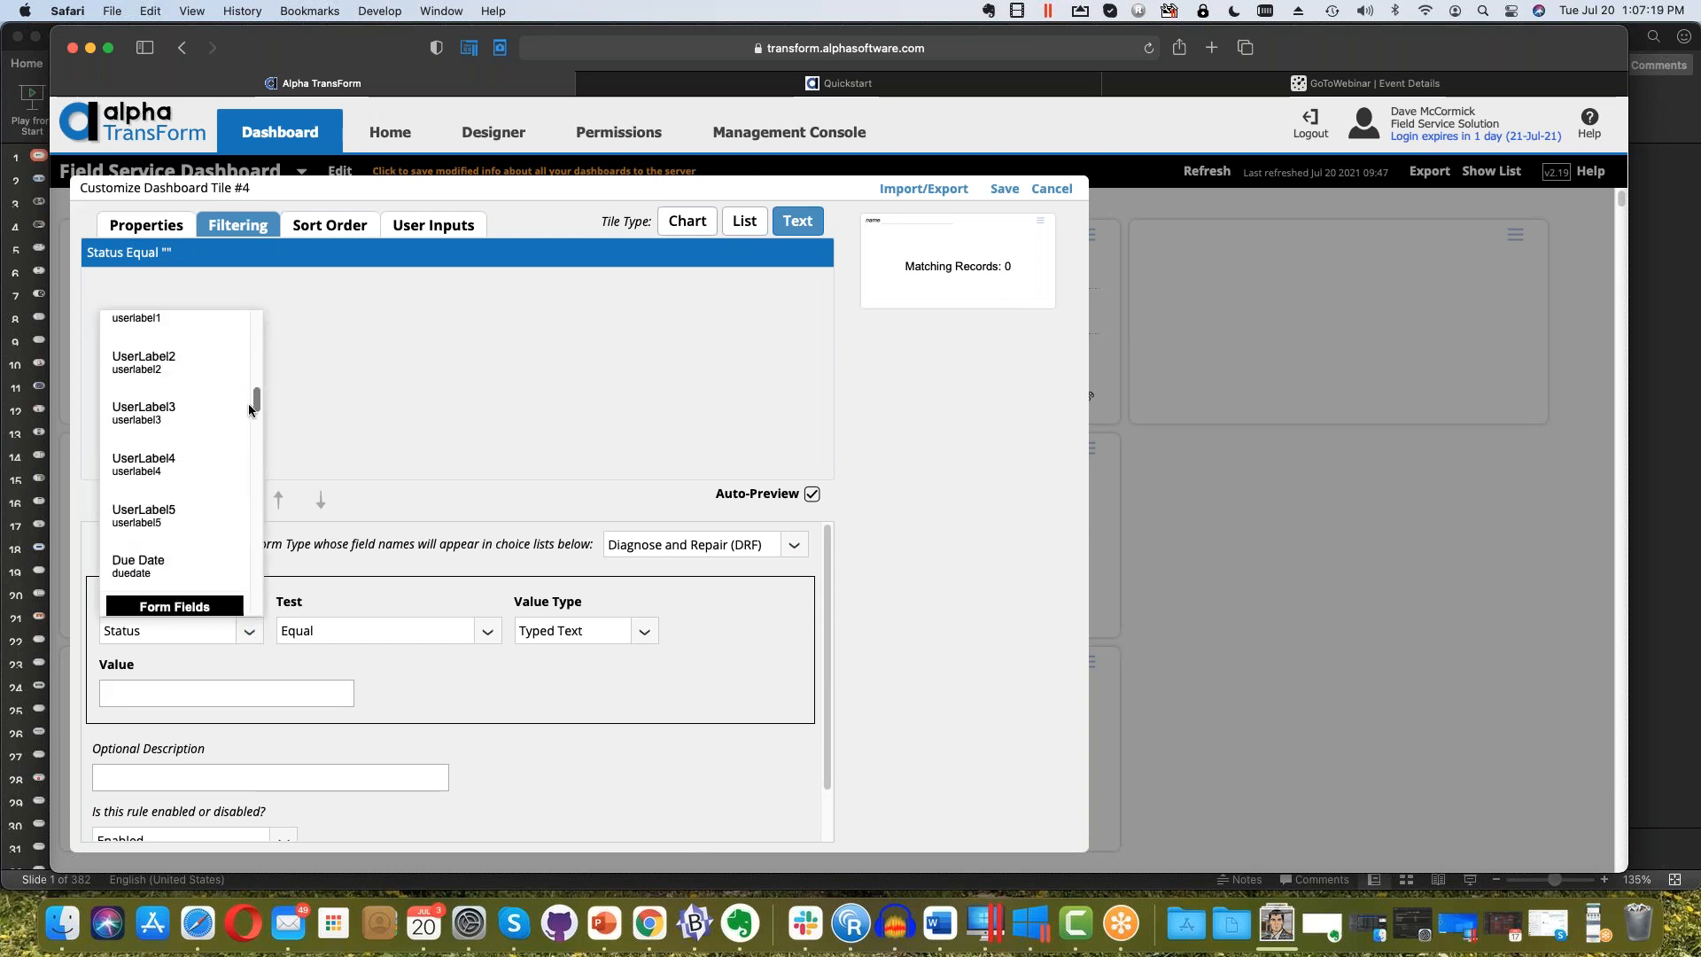
scroll(251, 423, down, 2)
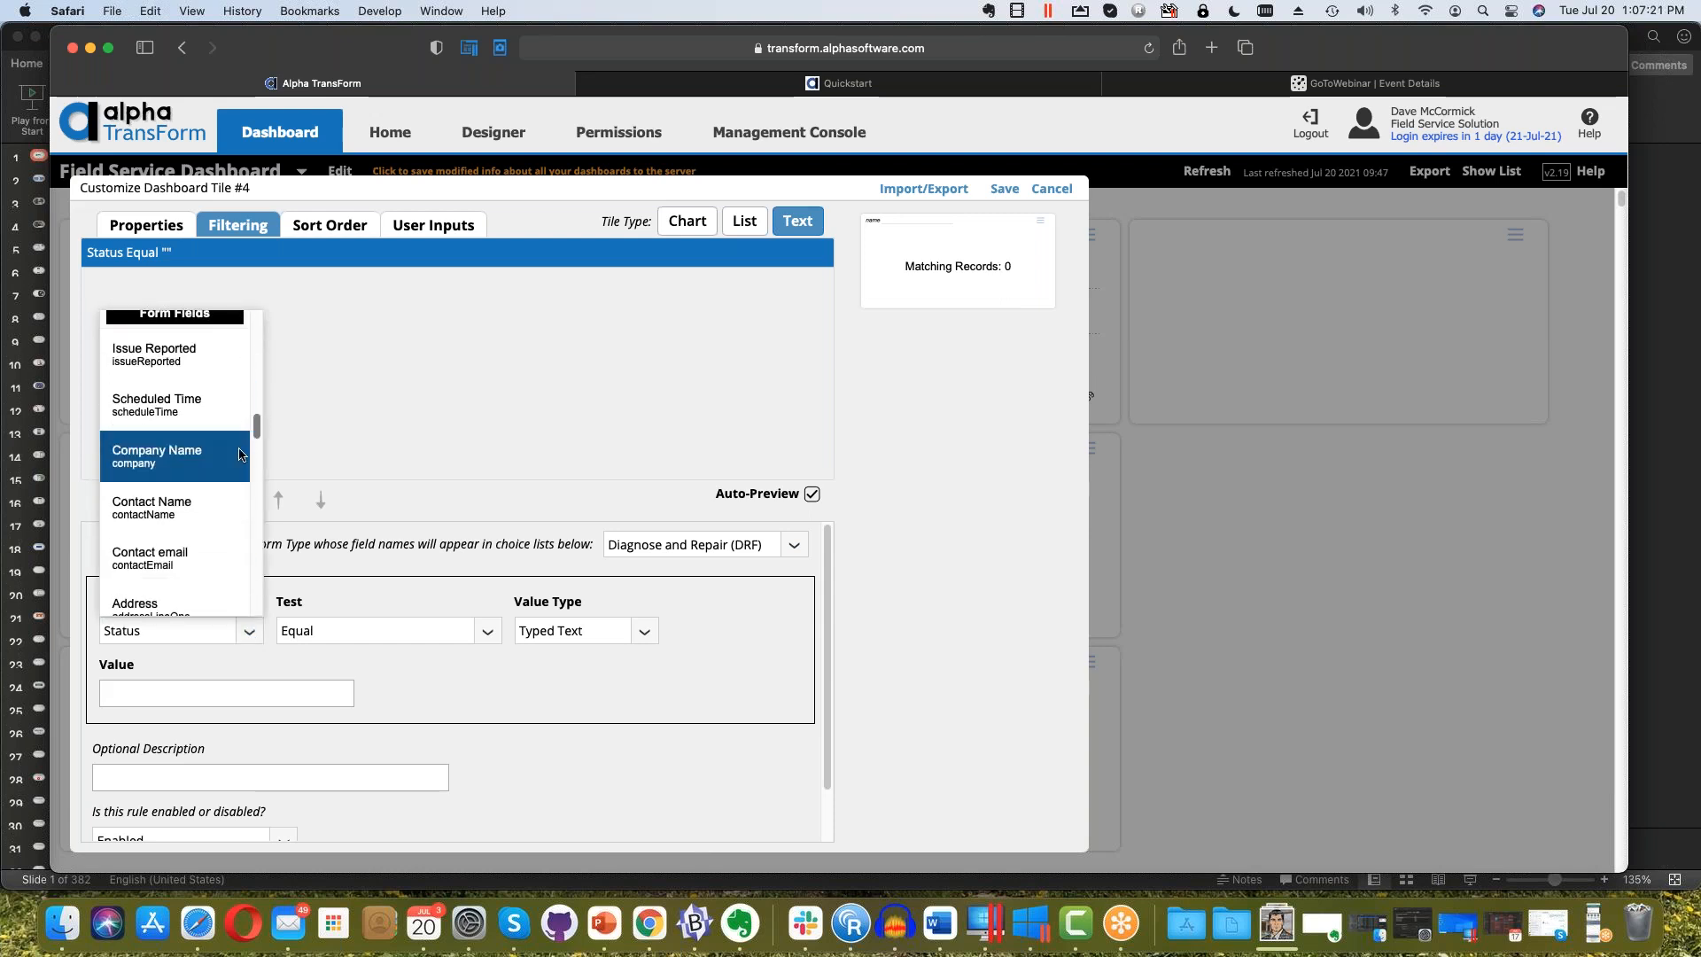
click(207, 507)
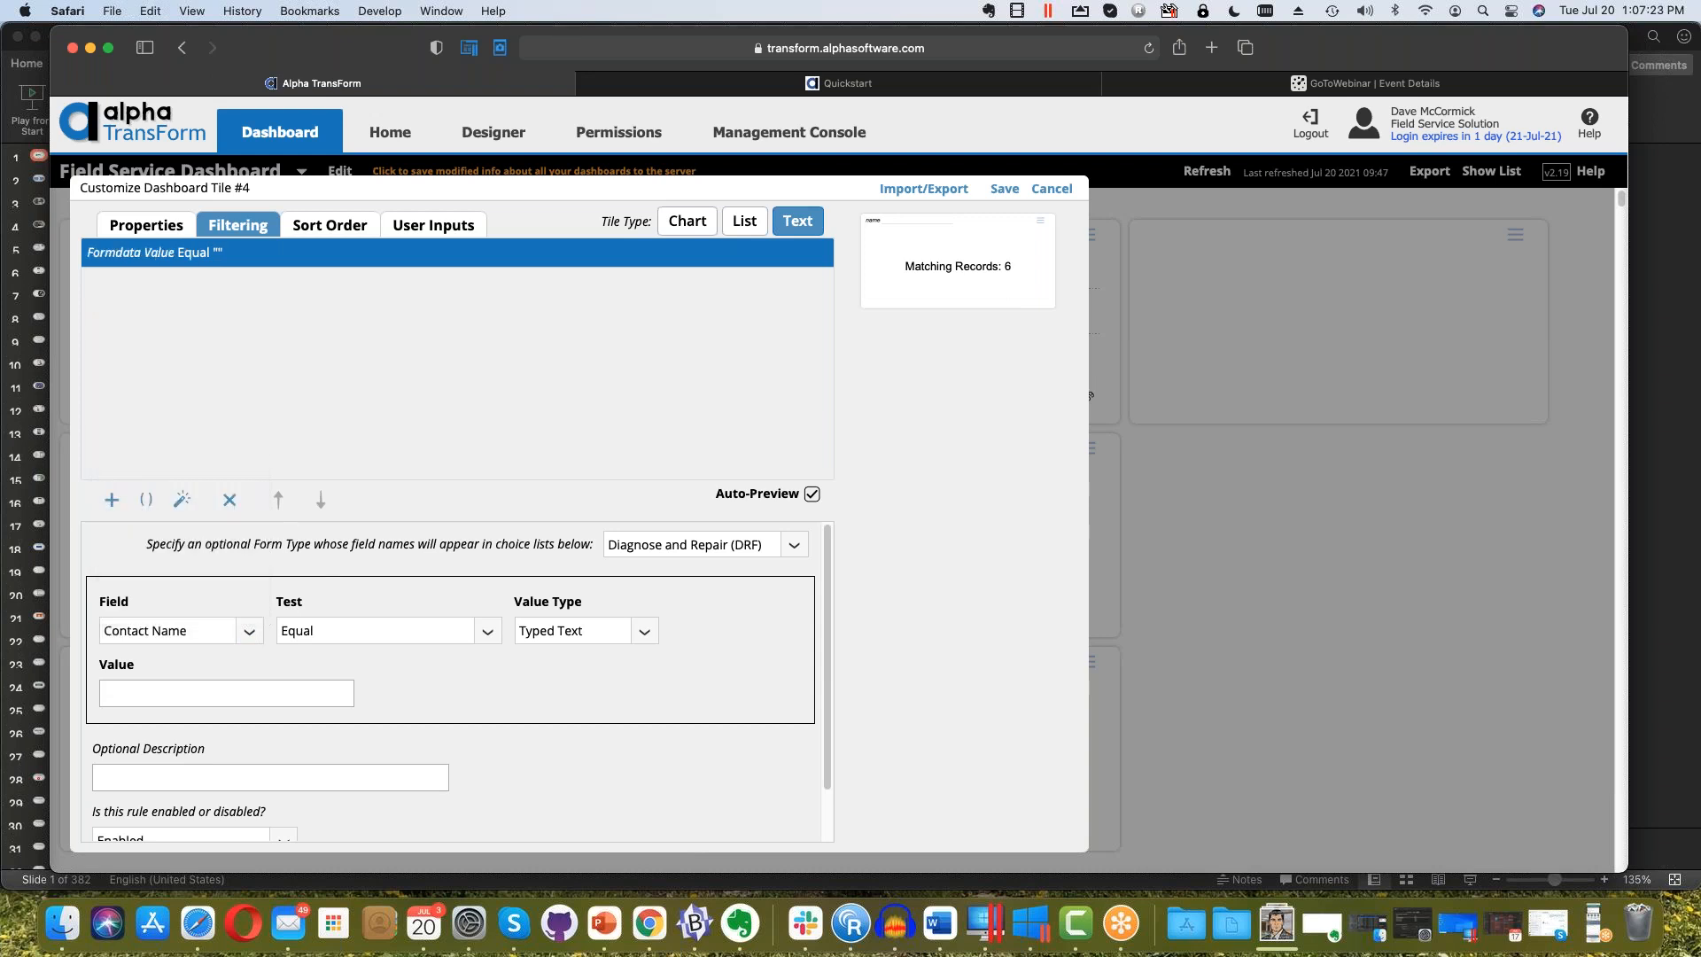
Set the filter's test to Contains, with value type Field or User Input and the user input name as the value
click(489, 632)
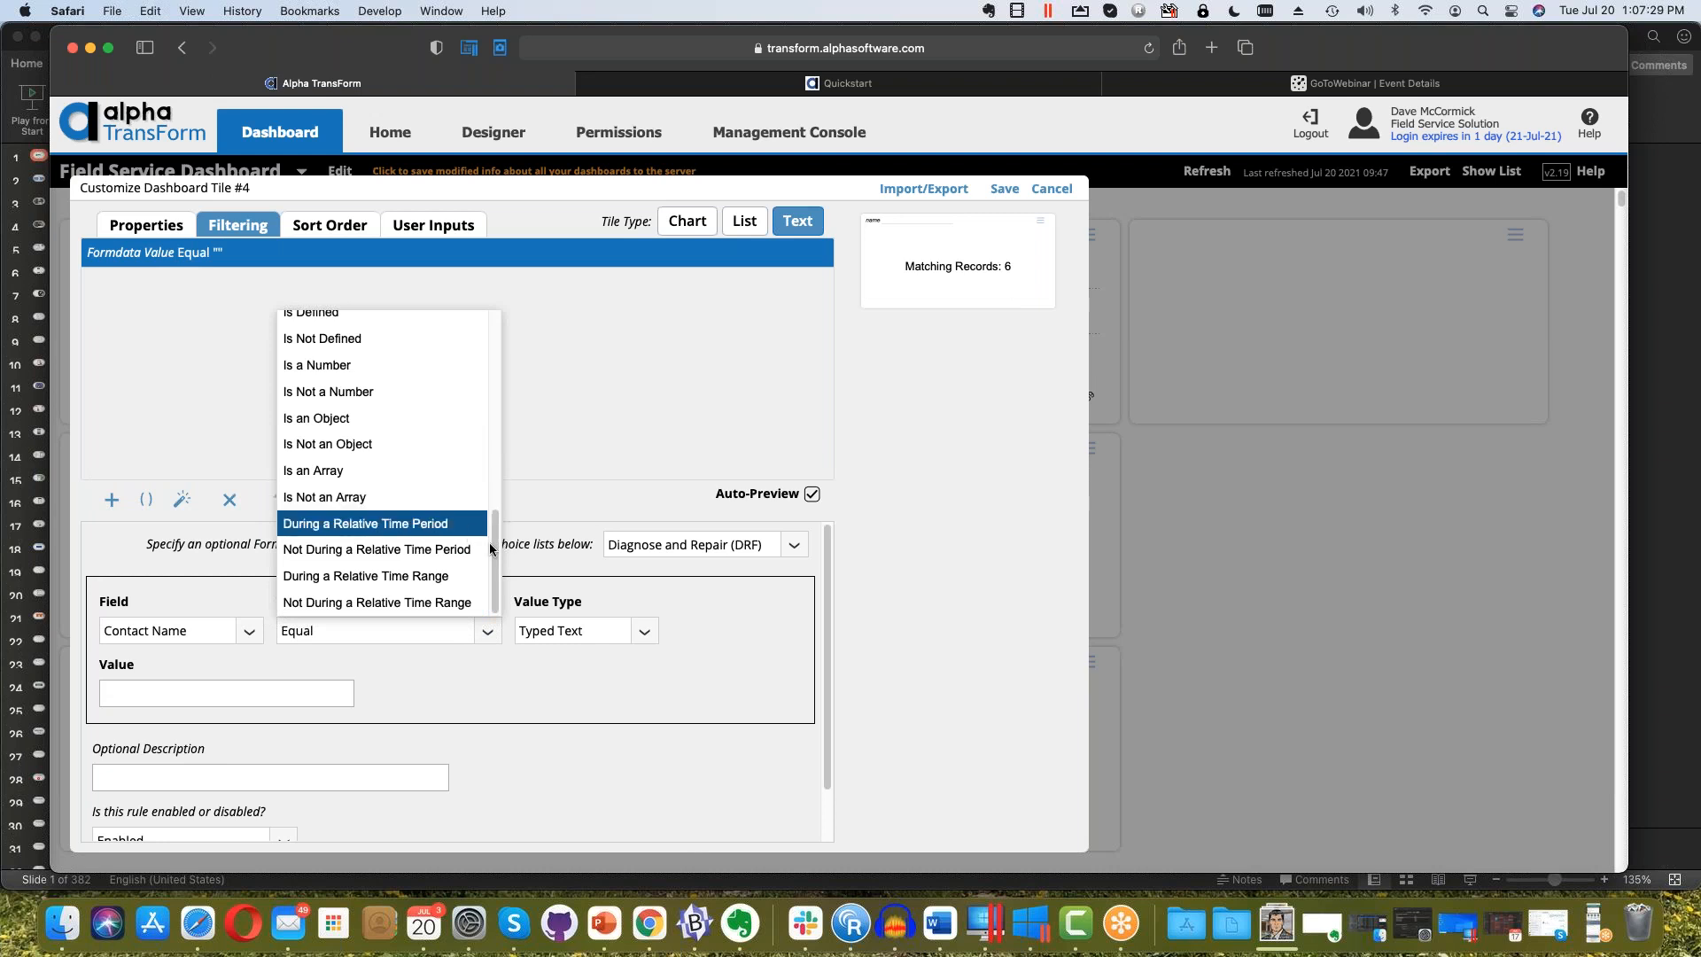
drag(494, 523, 497, 376)
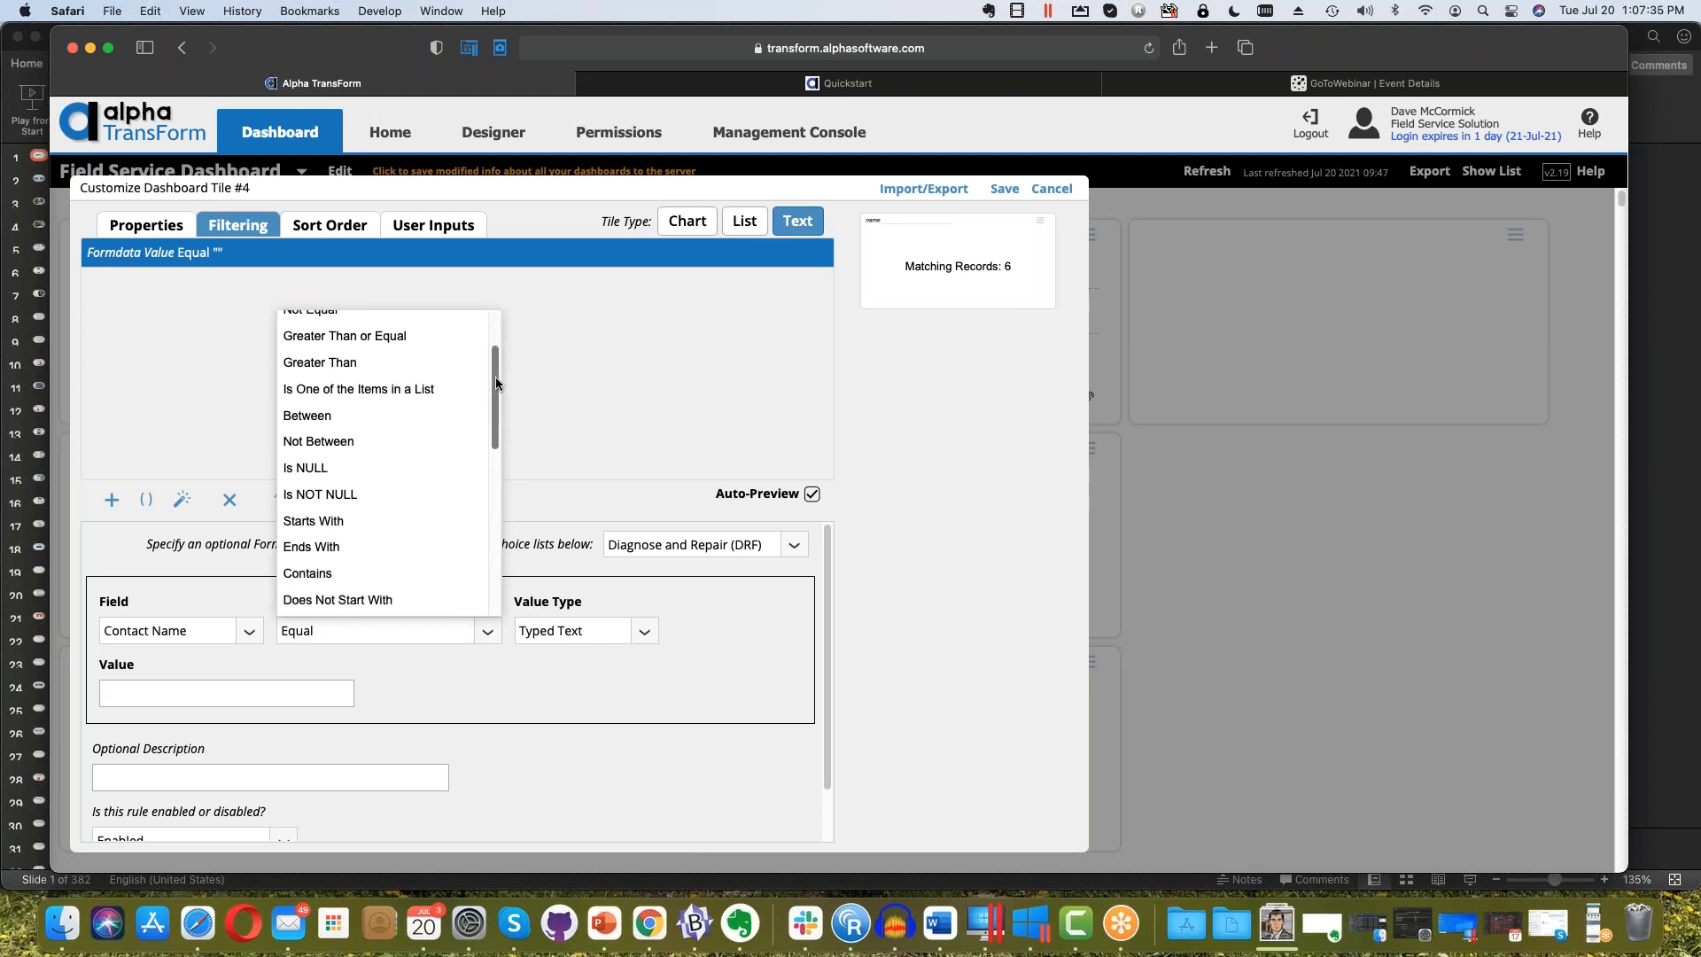
click(420, 571)
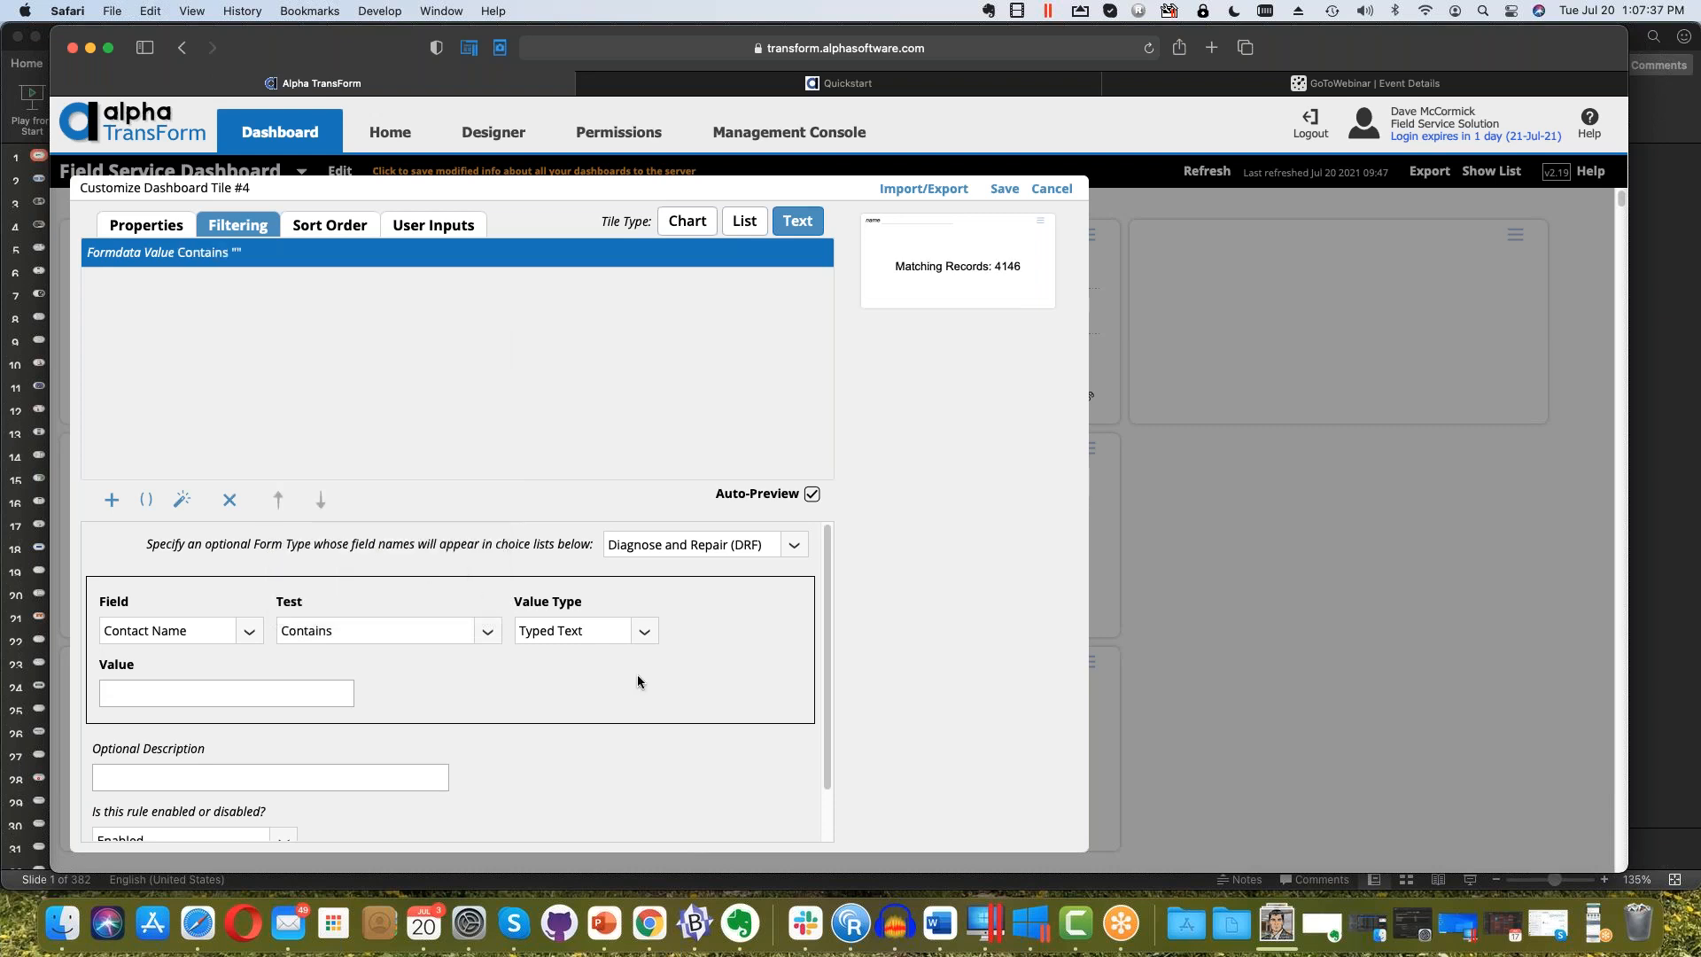
click(645, 633)
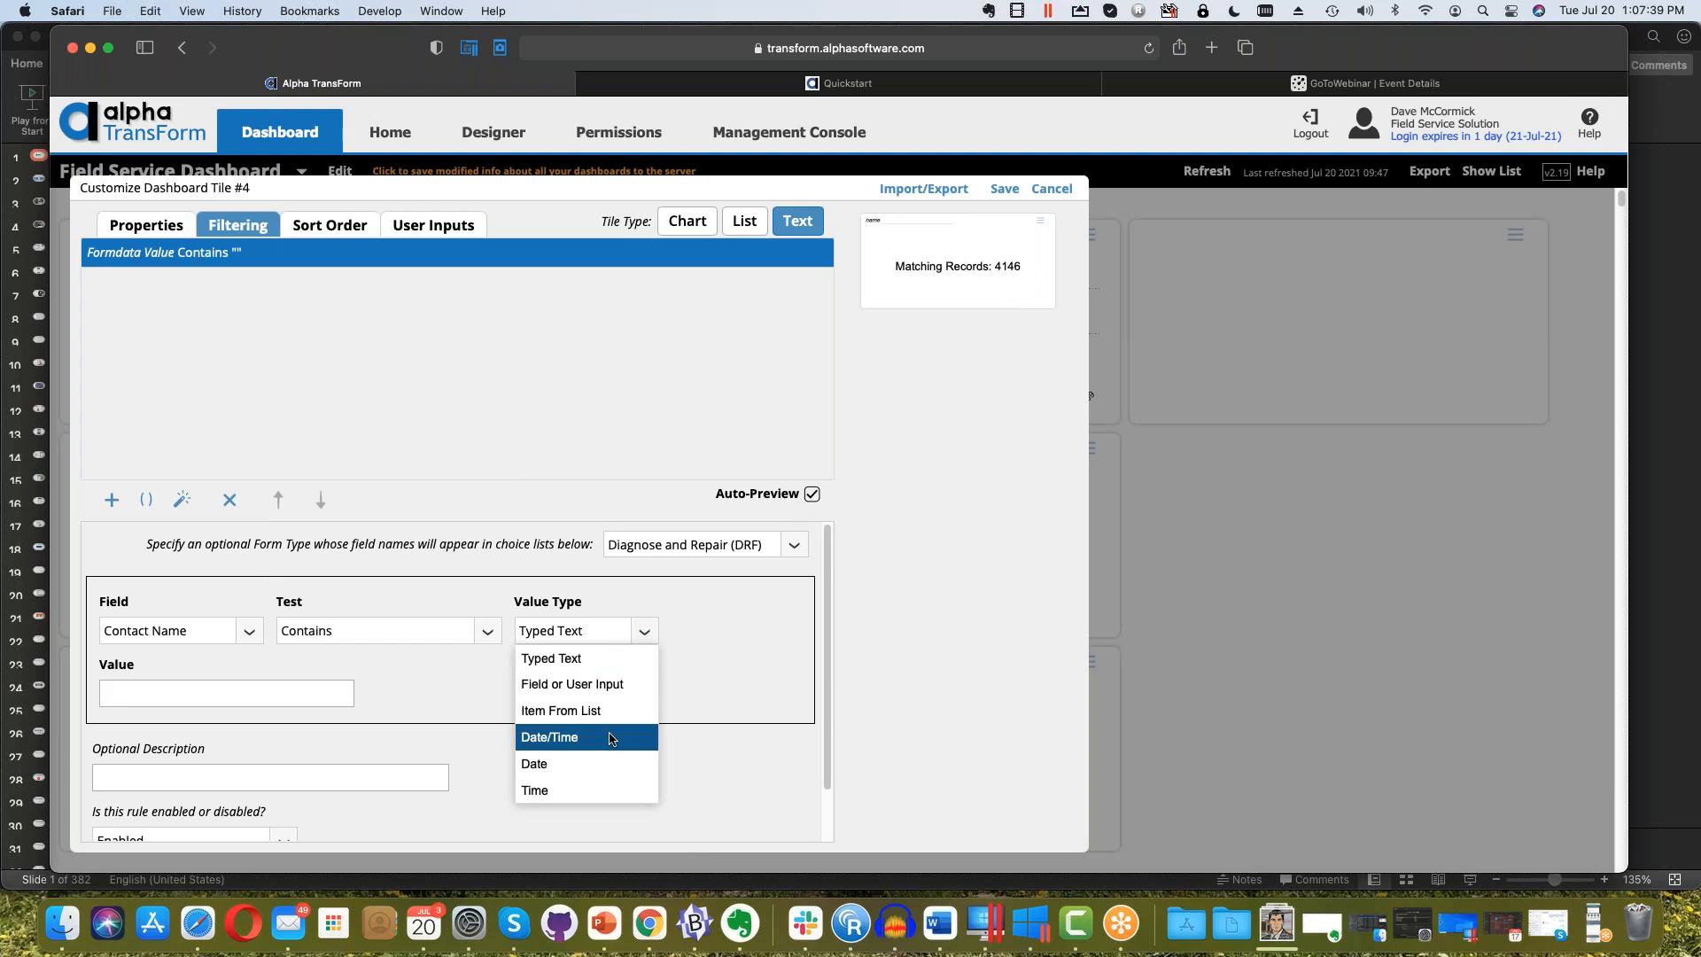
click(608, 684)
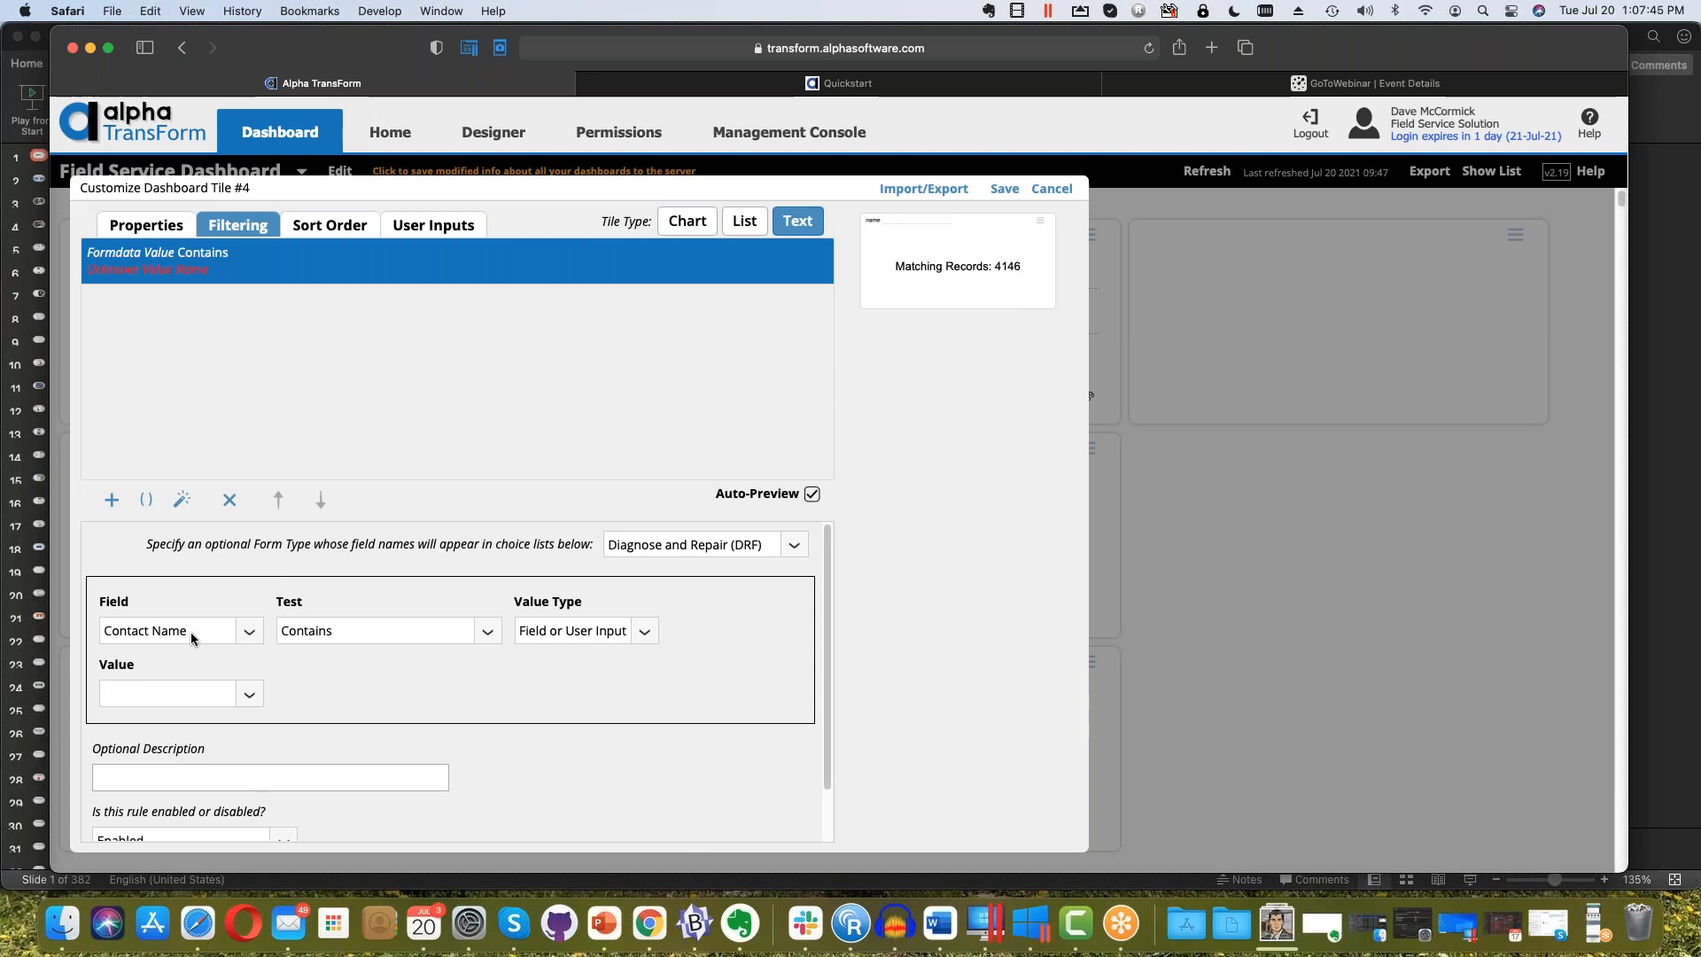
click(249, 694)
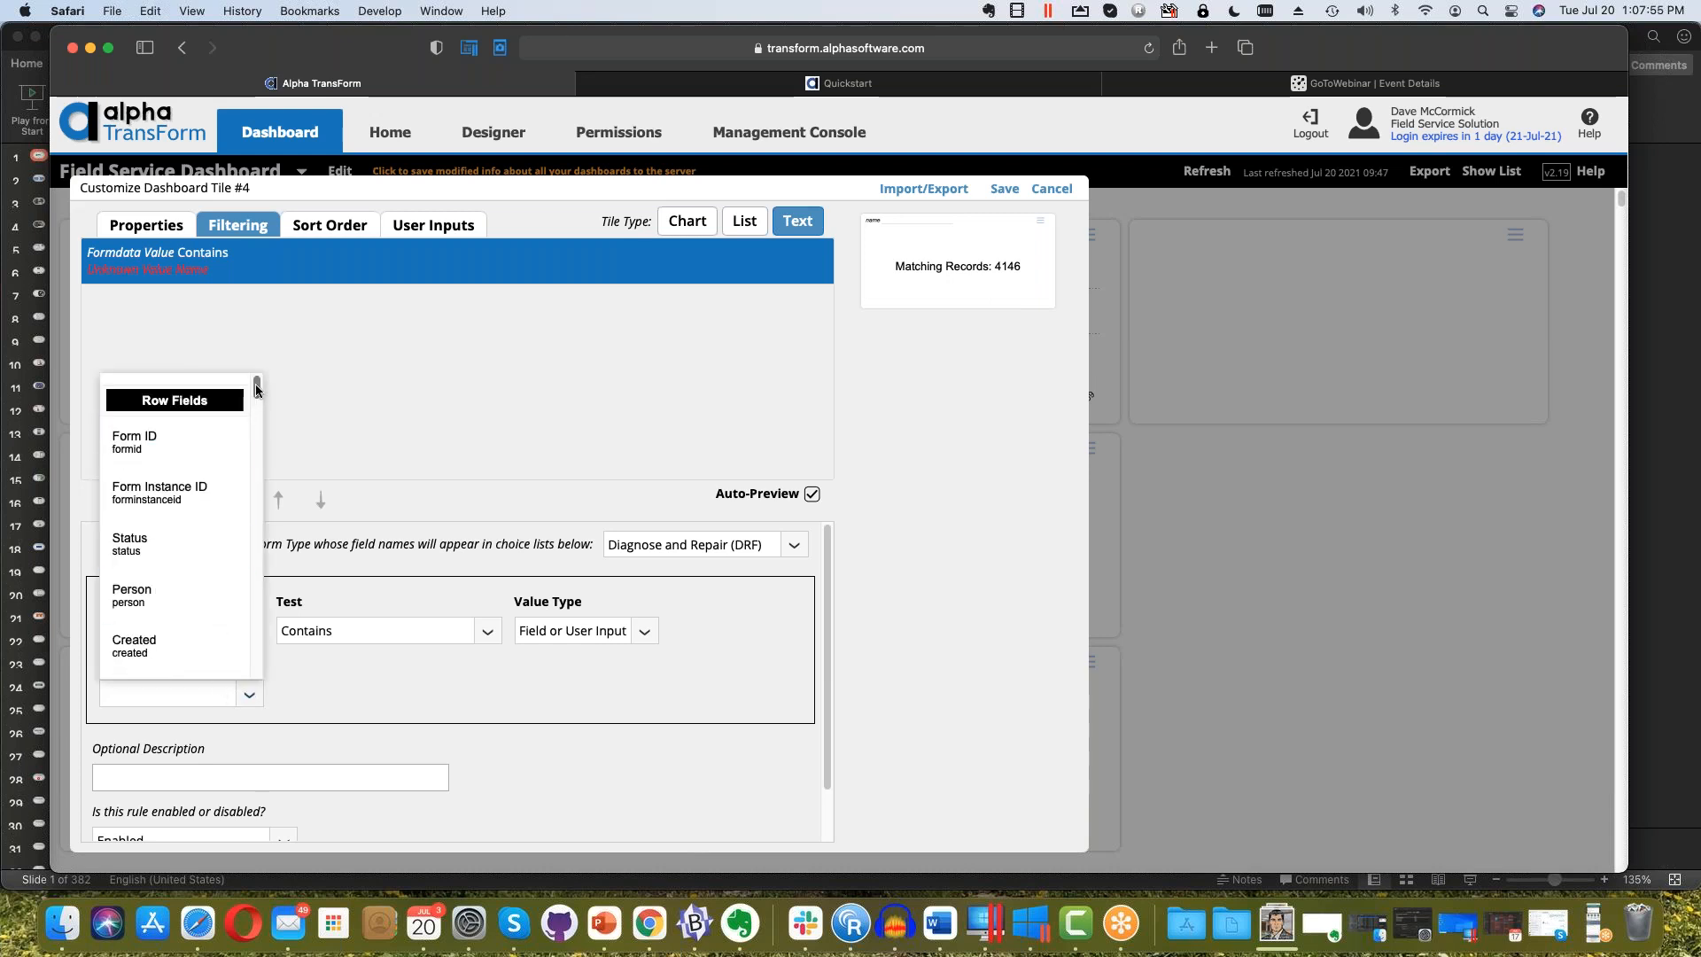
drag(258, 390, 230, 690)
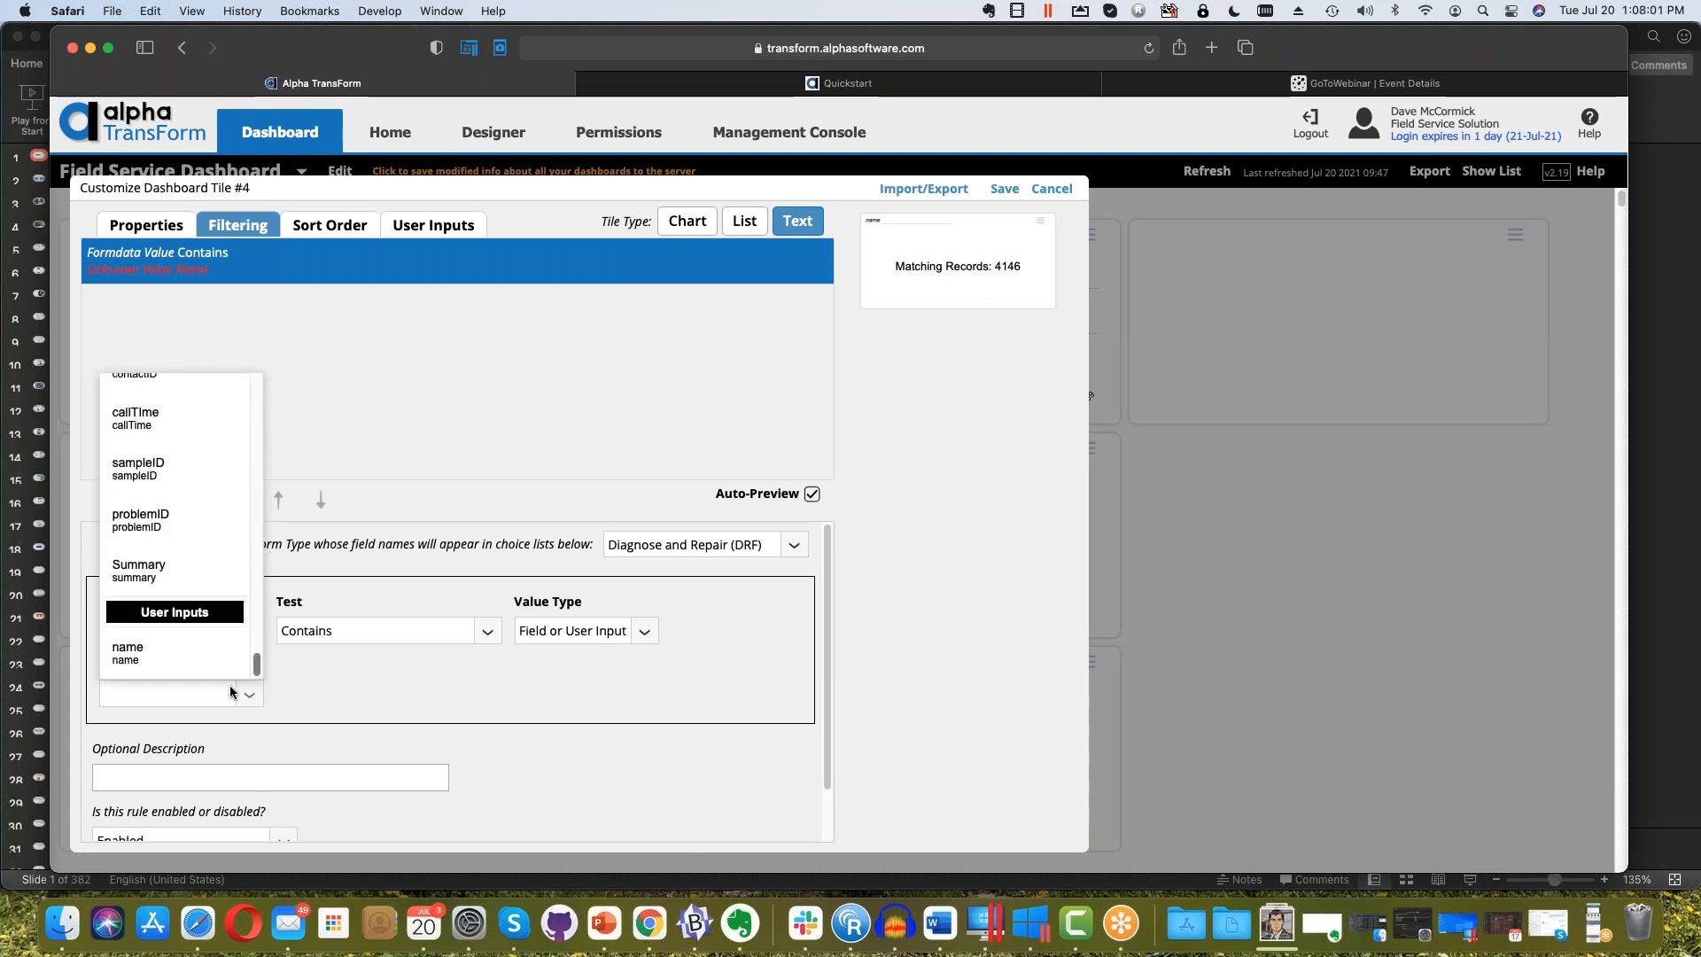
click(133, 660)
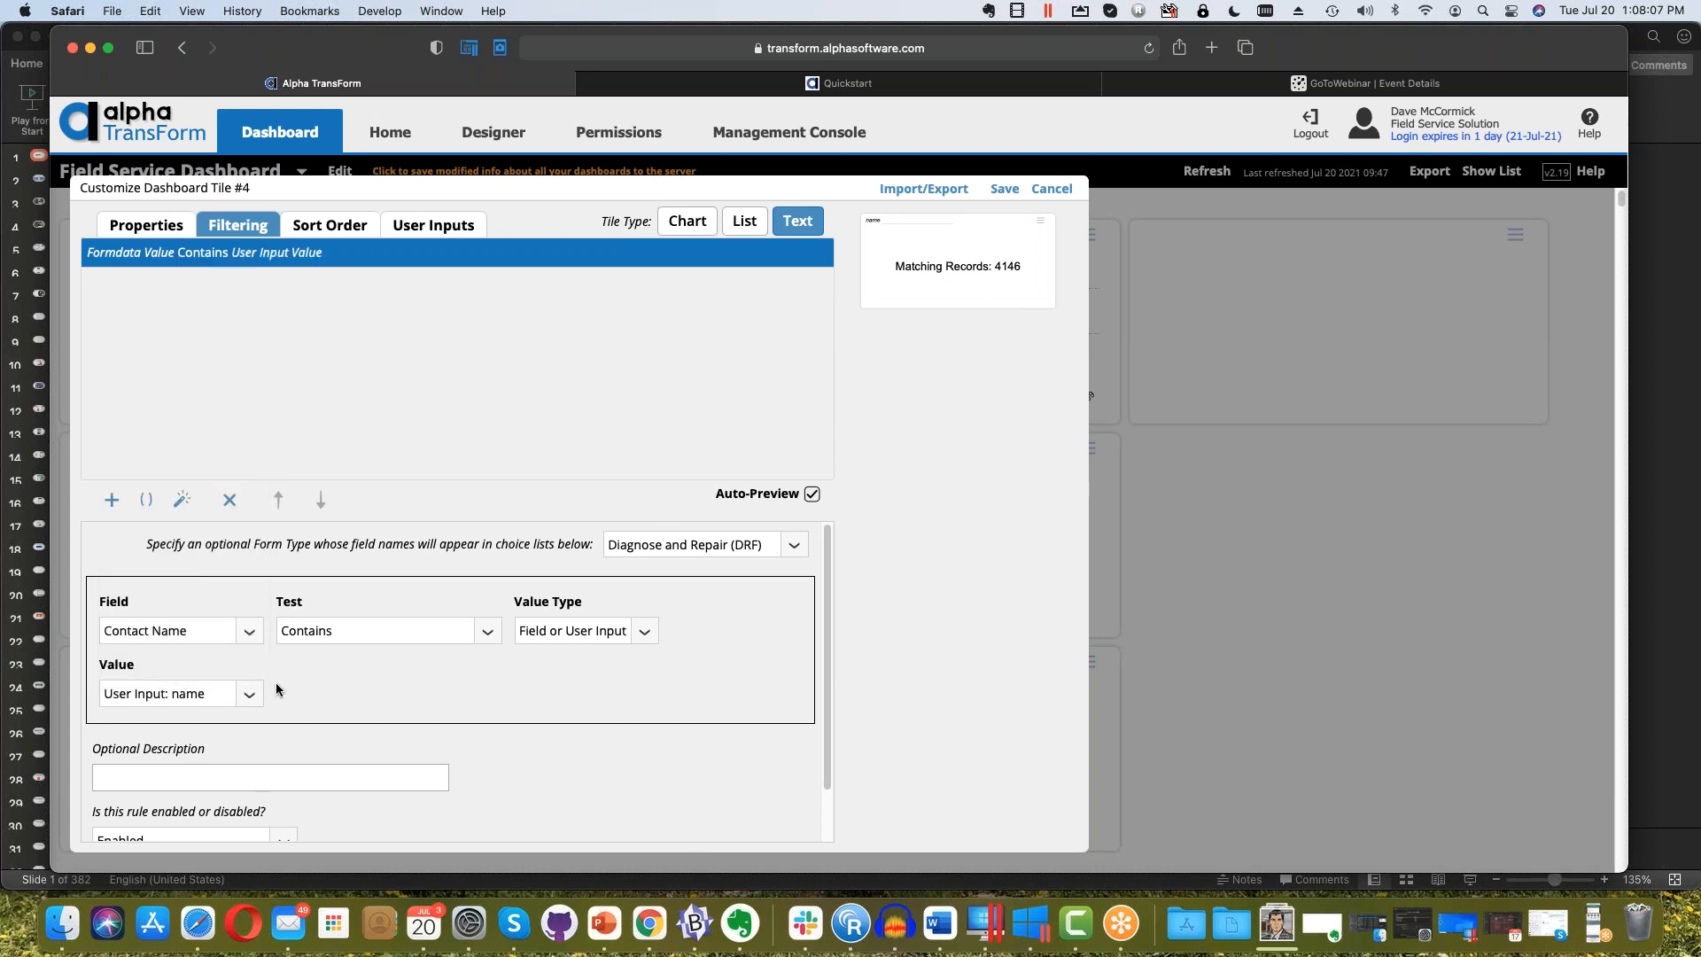
Check the enlarged preview of the tile and save the tile
scroll(328, 696, down, 2)
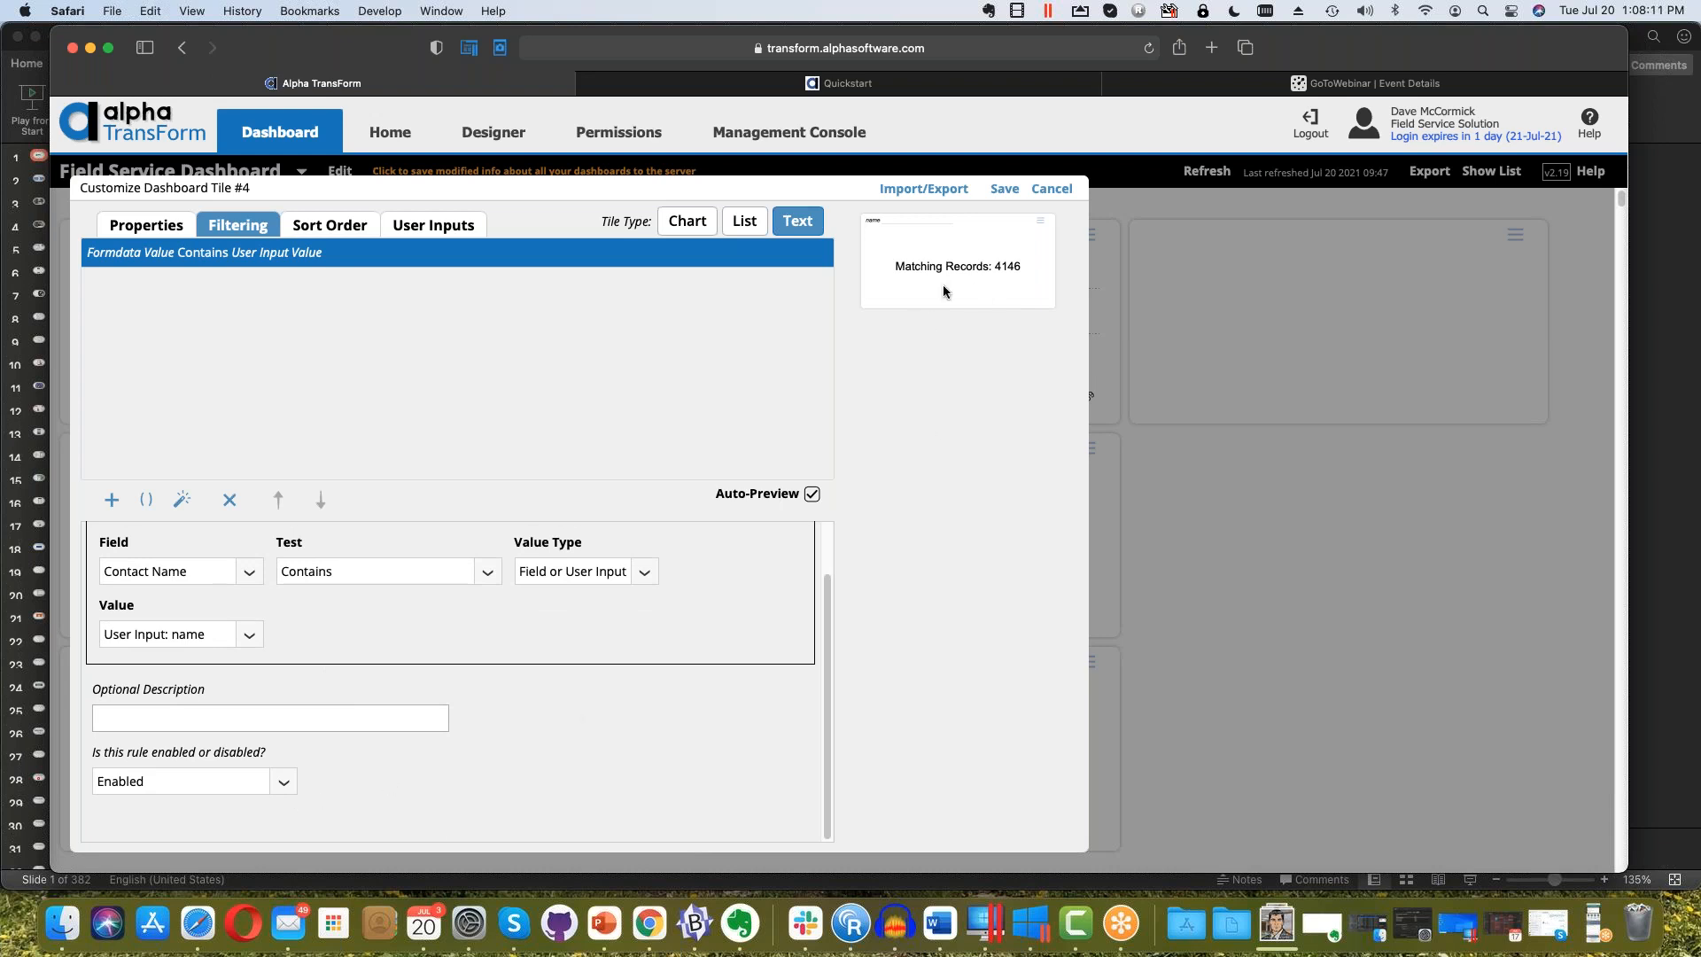
click(1004, 264)
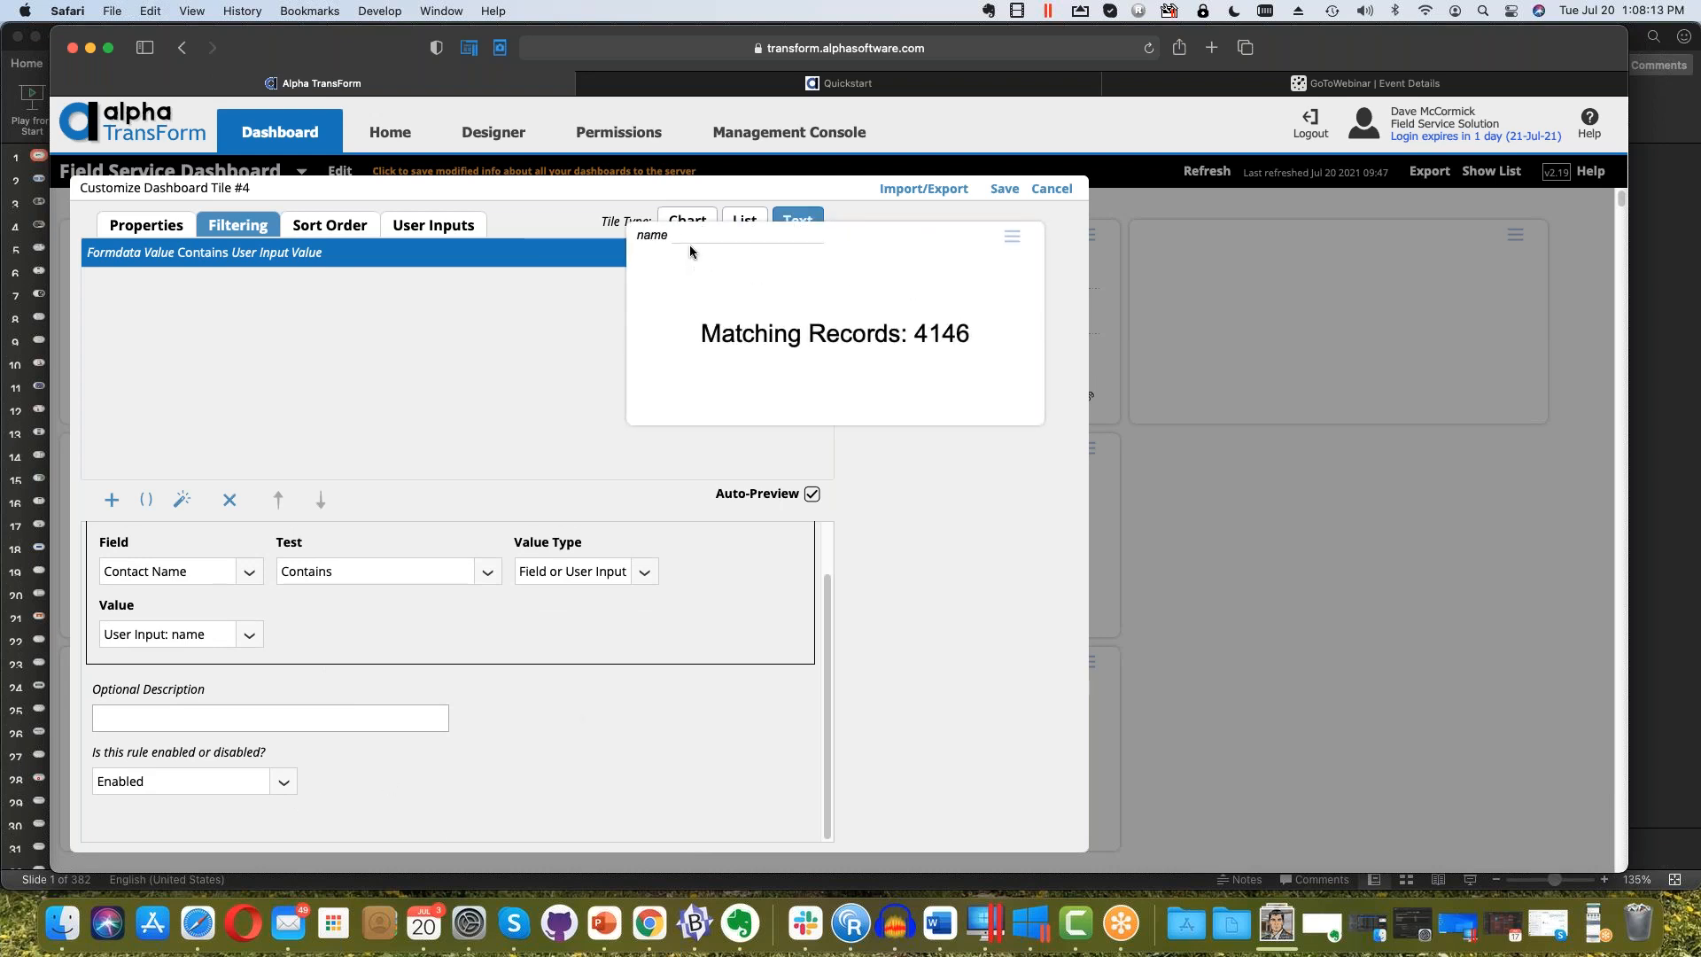
click(1005, 188)
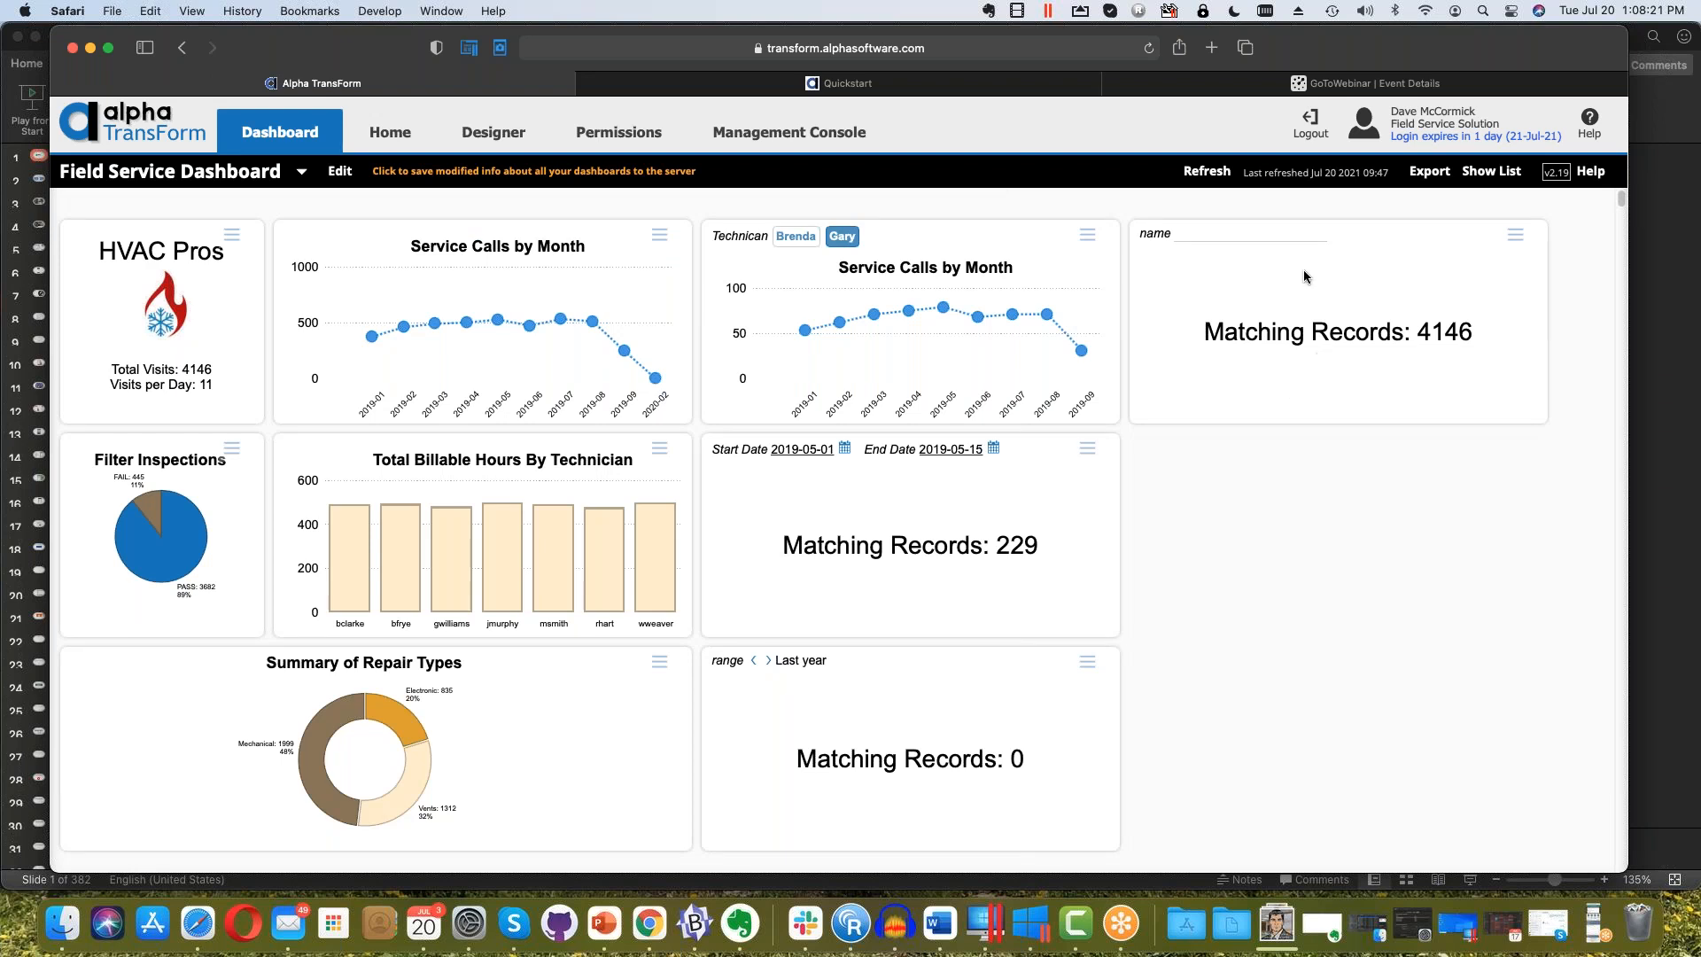
Enter a contact's name in the new tile's name input to filter its matching records
click(1193, 232)
click(1206, 238)
text(Scott)
click(1258, 408)
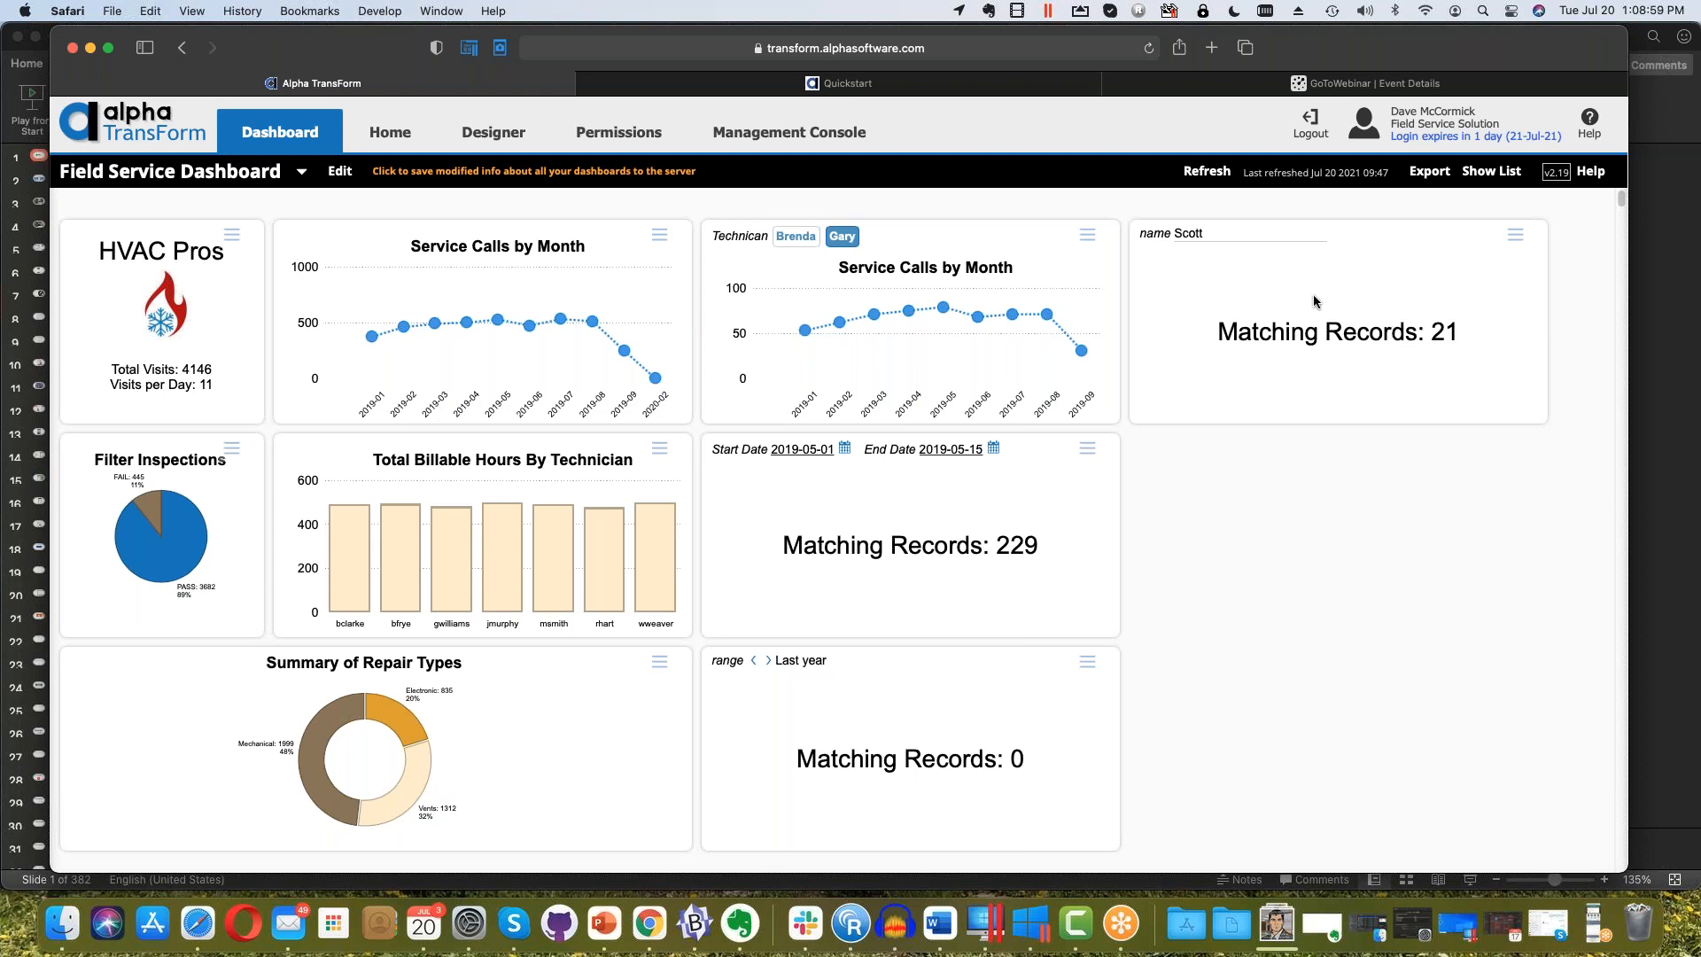
Edit the name-filtered tile so its template action is Show filtered list, and save it
click(1515, 235)
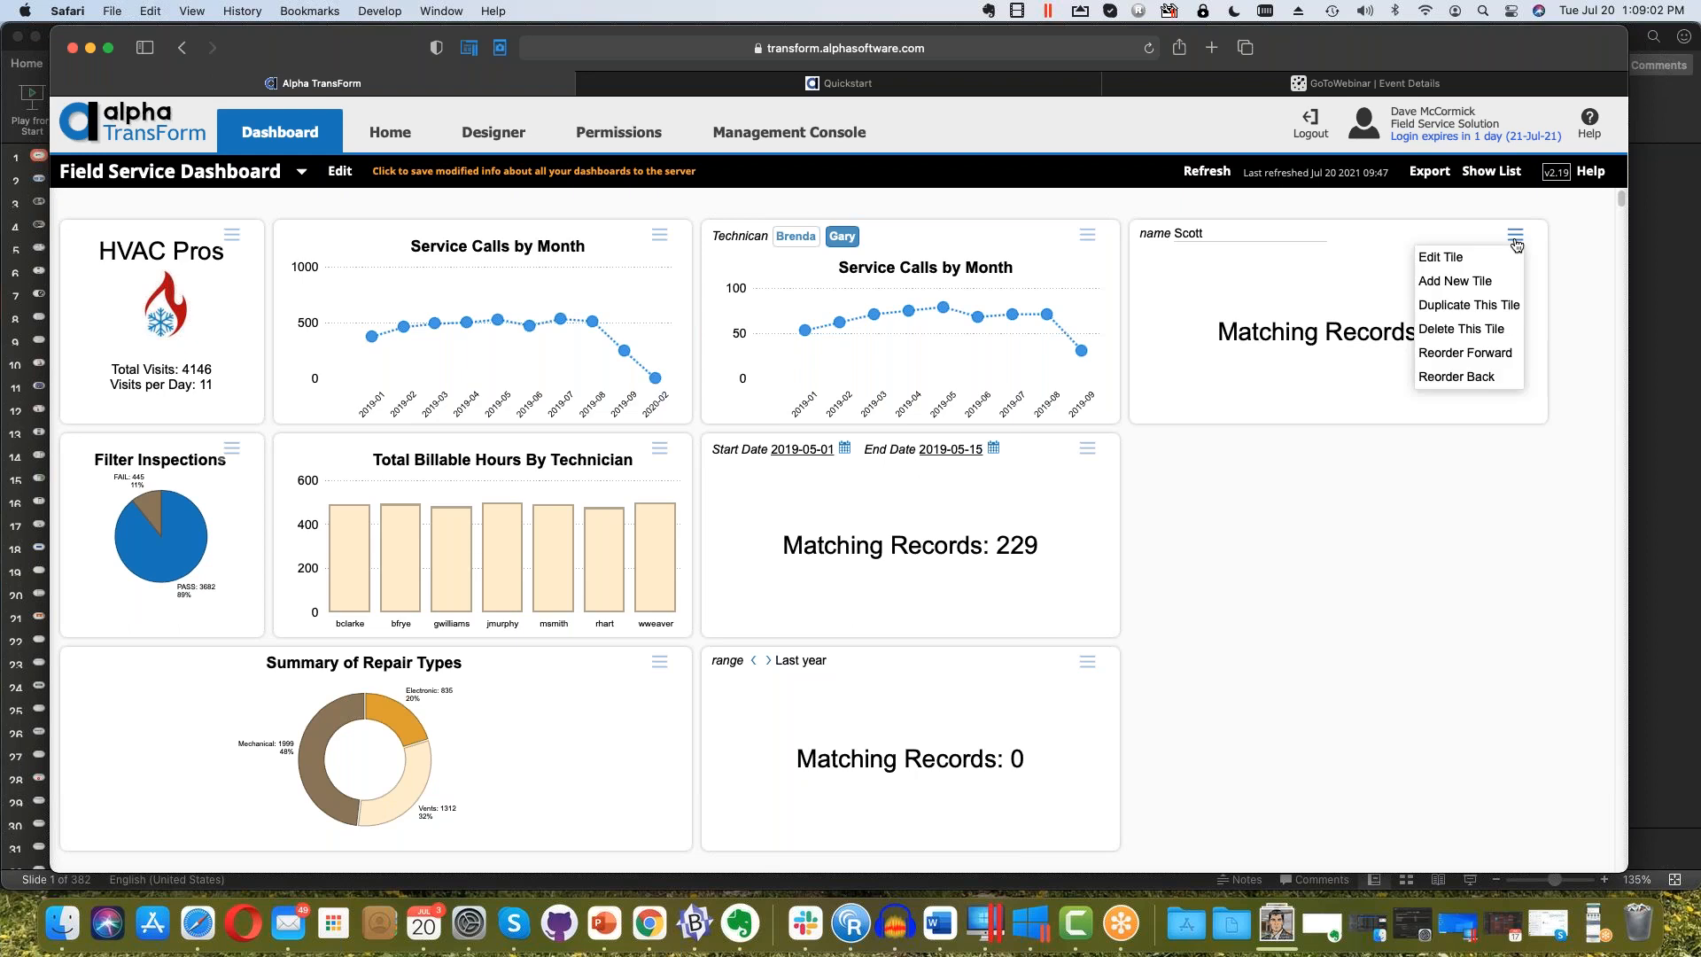
click(1471, 257)
click(484, 321)
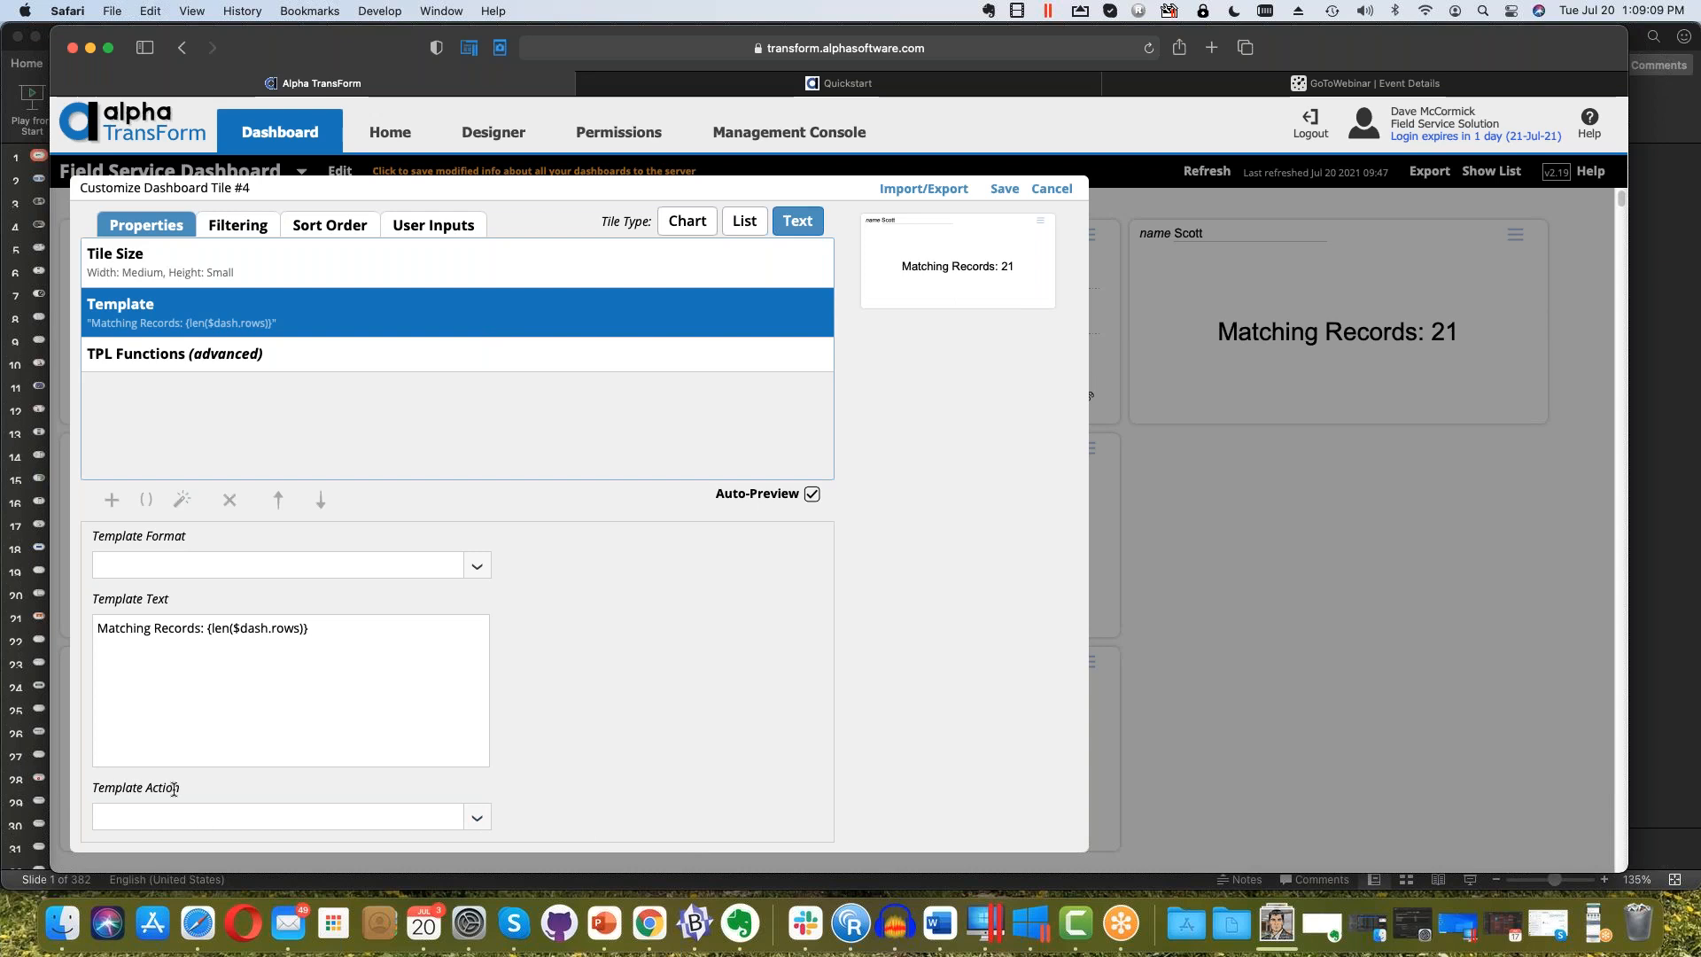
click(478, 817)
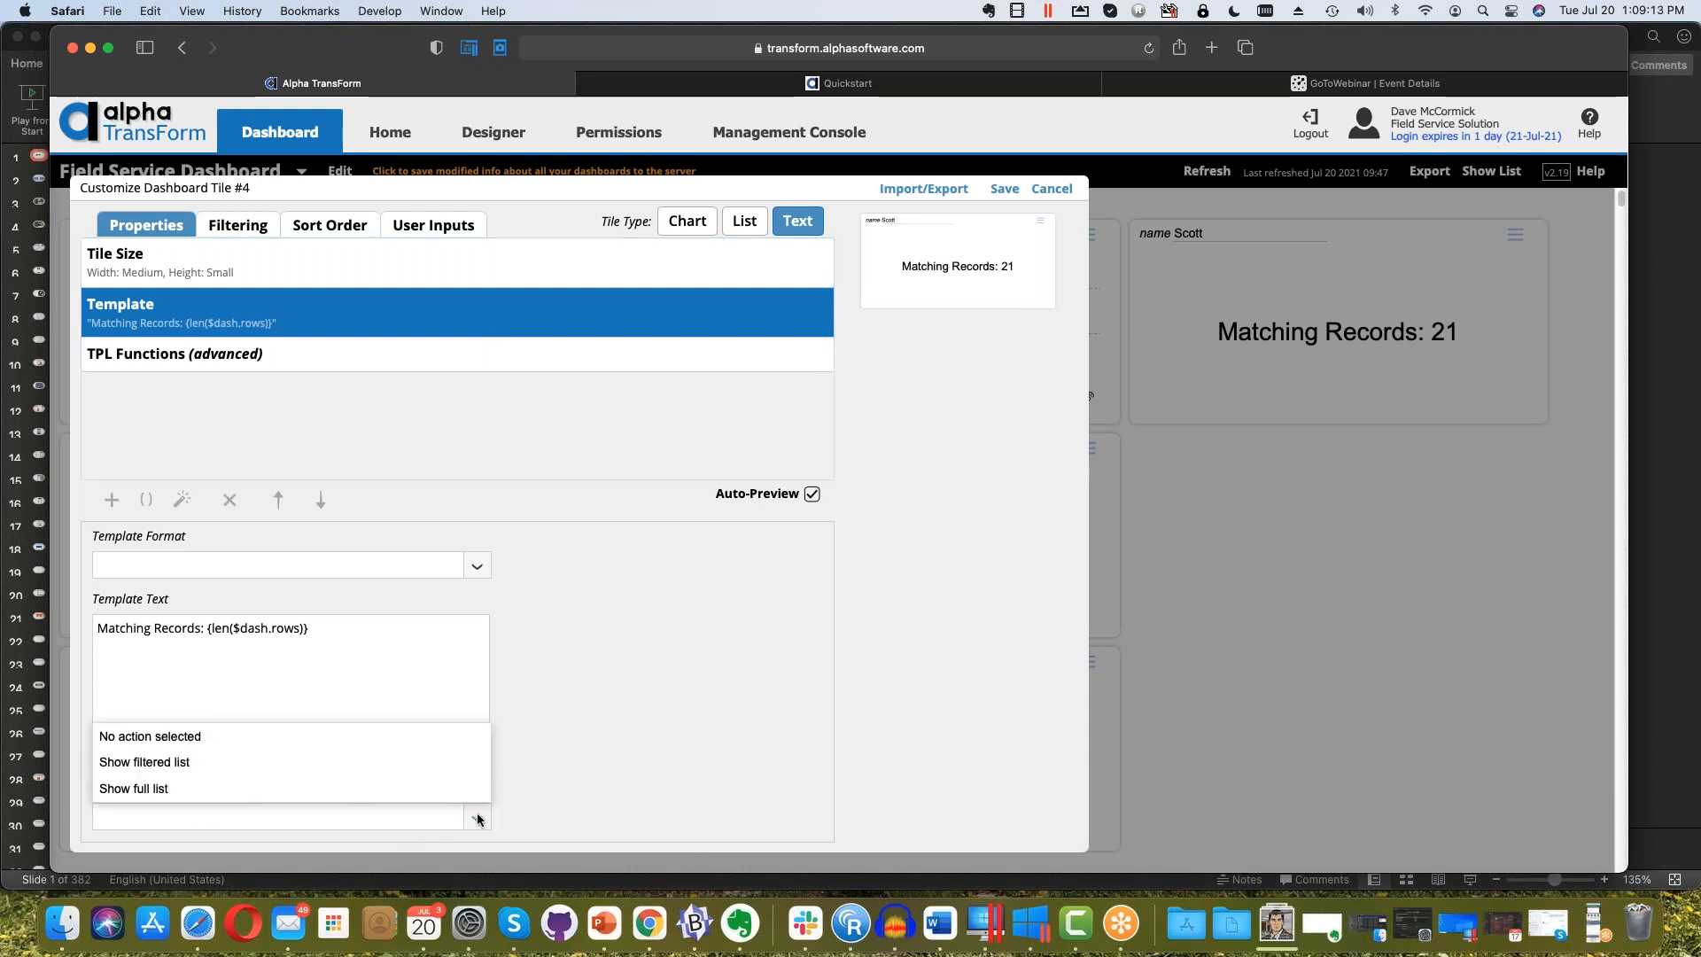
click(379, 771)
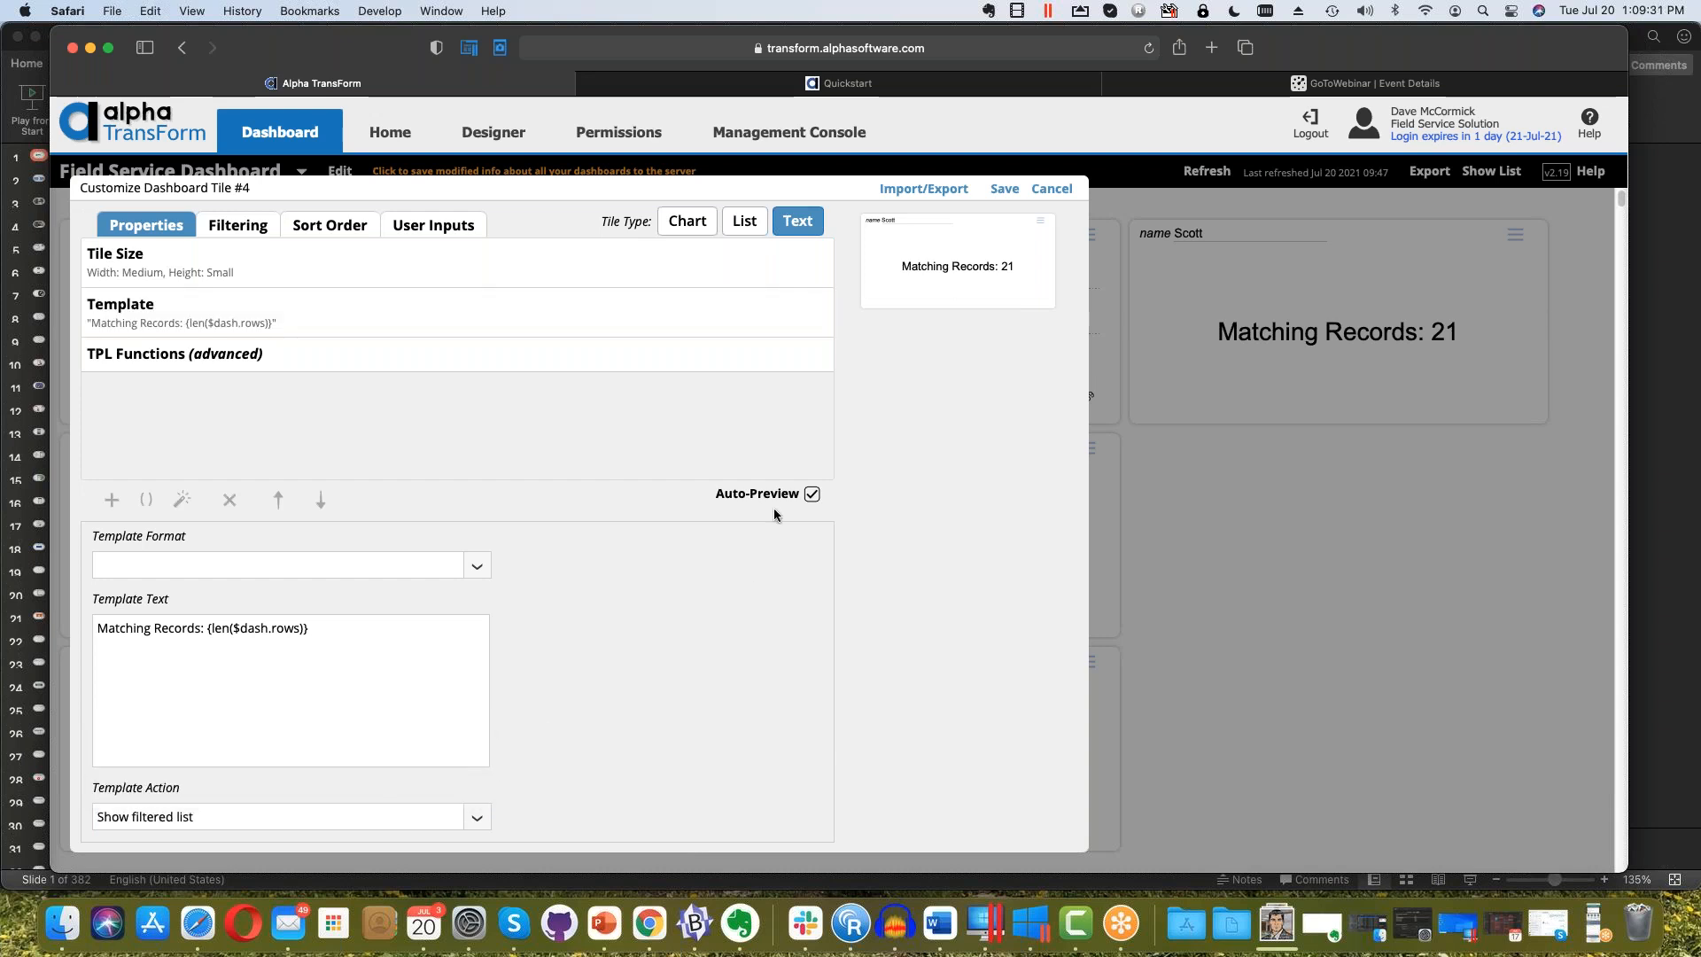
click(1005, 189)
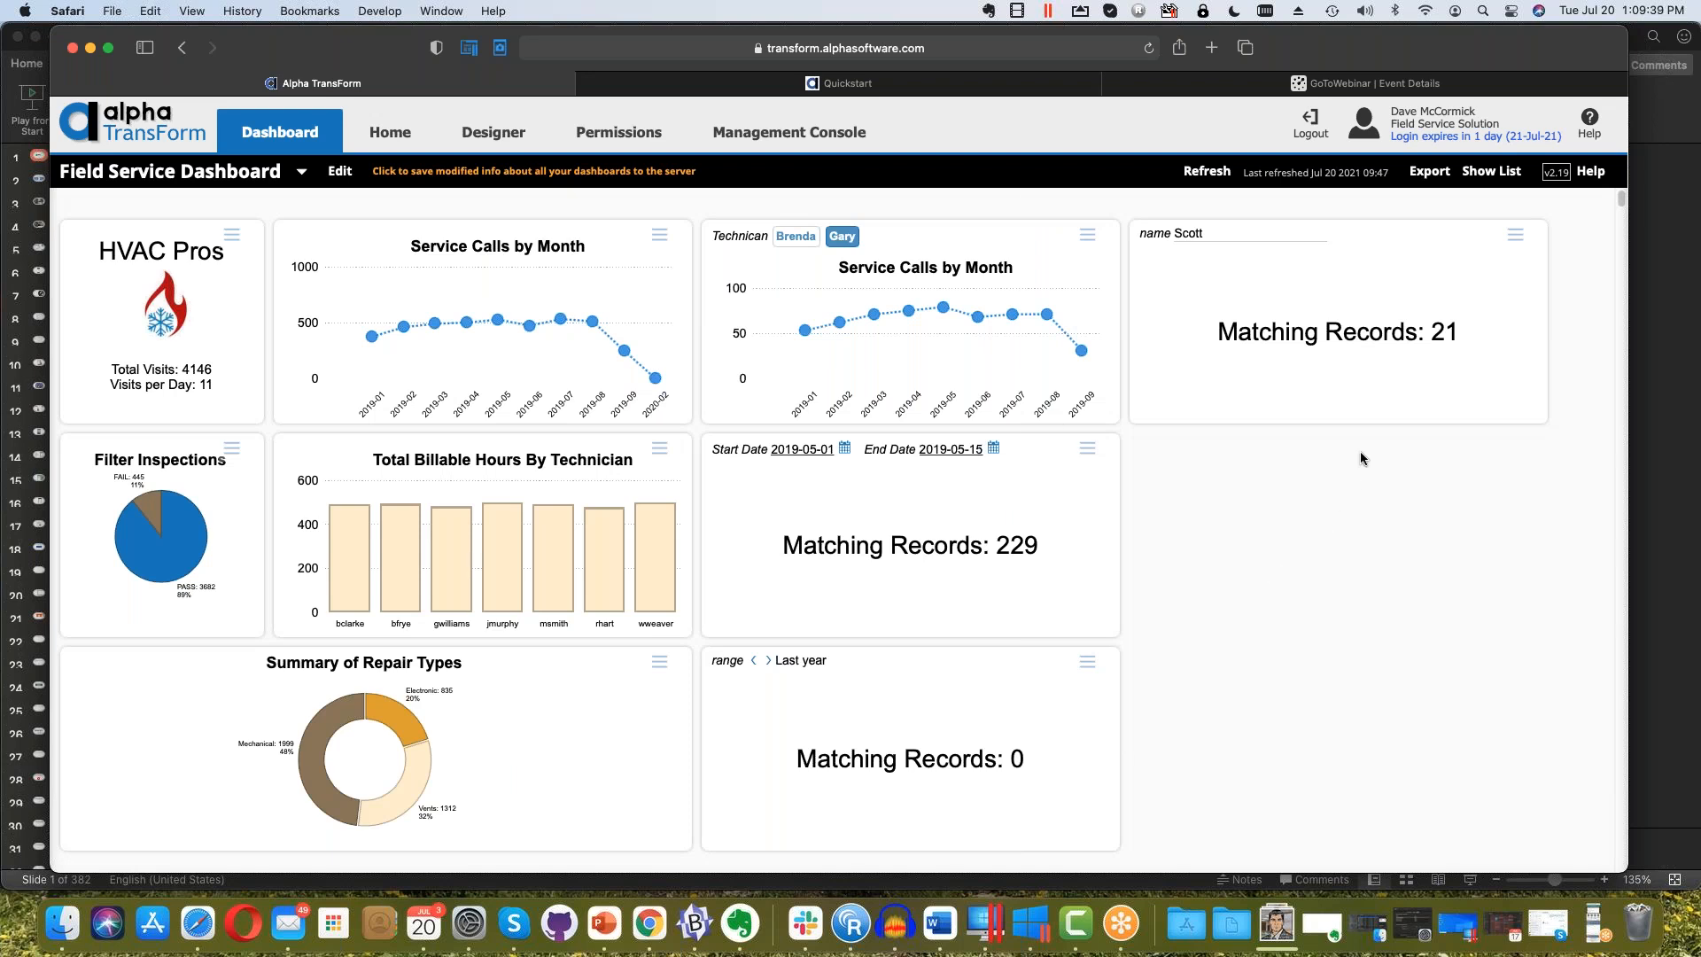
Open the filtered list from the name tile, examine the contact name in several records, and return to the dashboard
click(1372, 337)
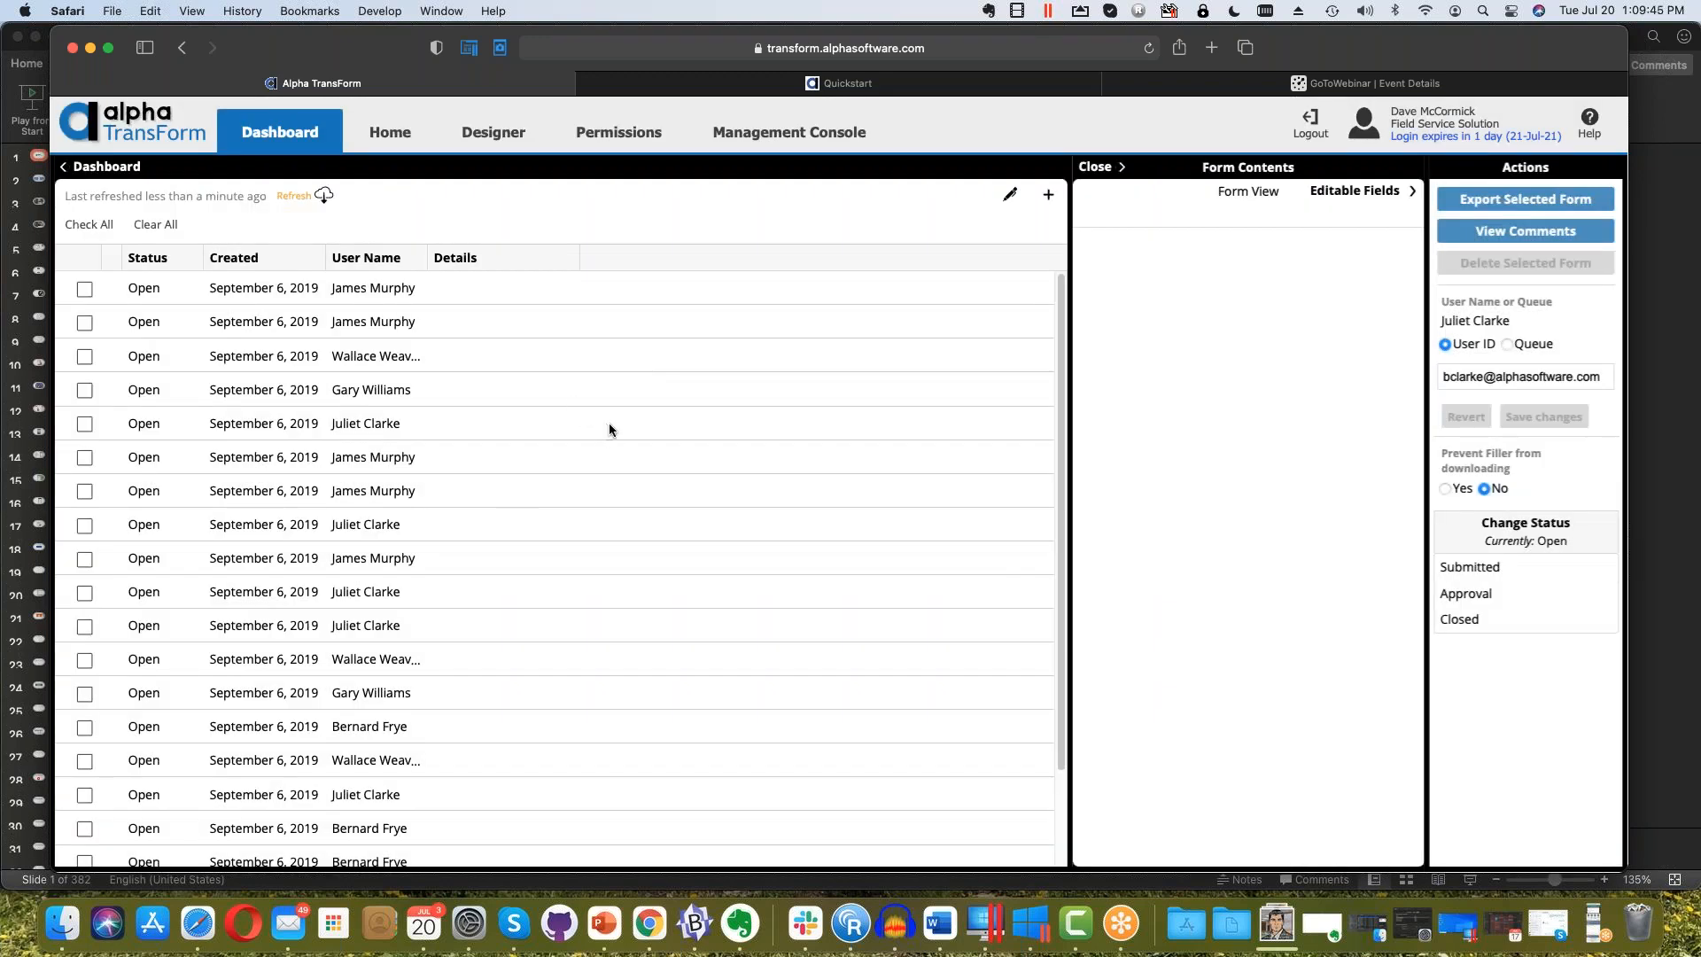
click(556, 431)
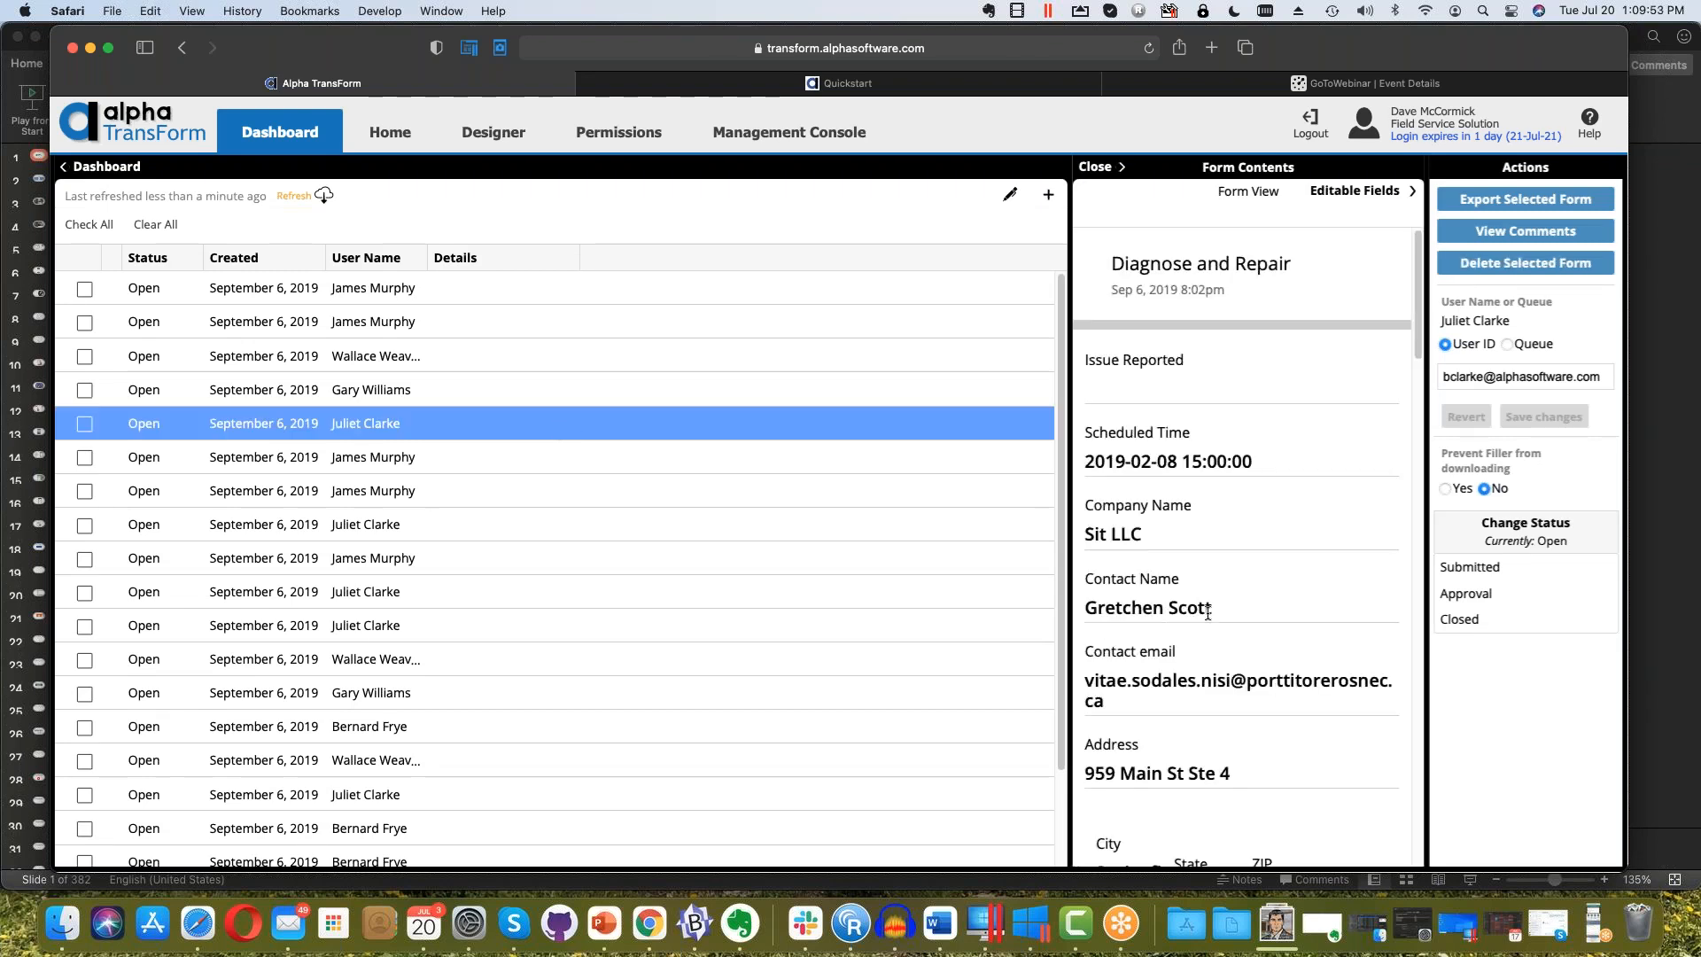
click(524, 604)
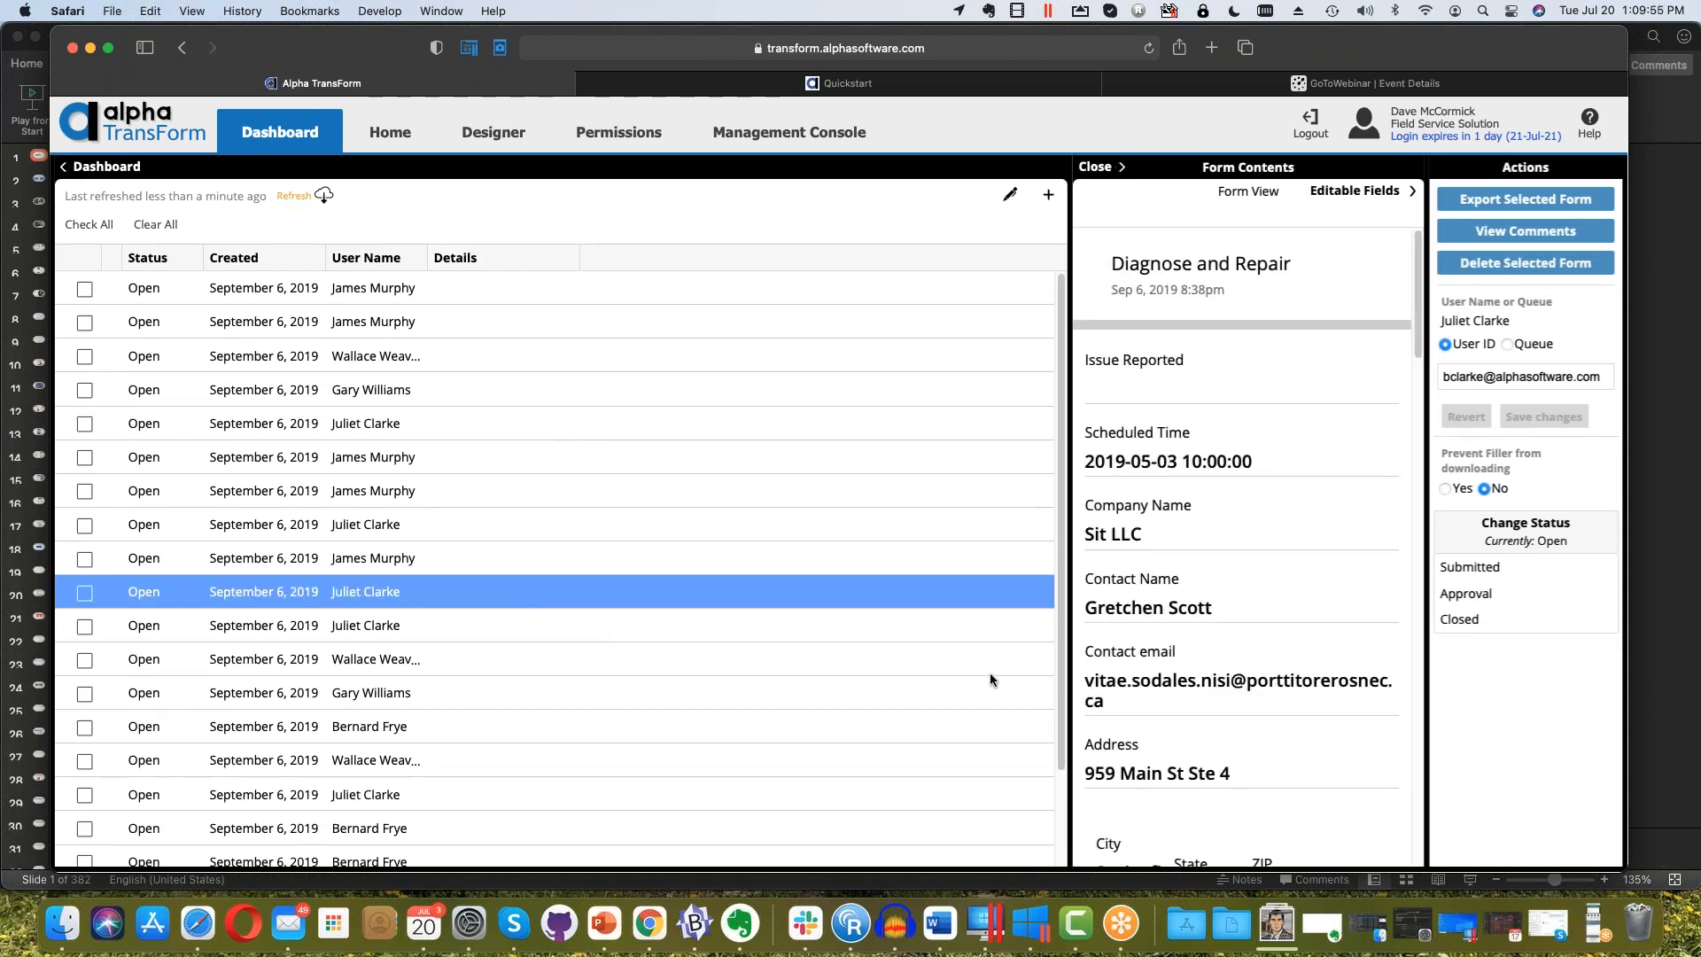
click(485, 713)
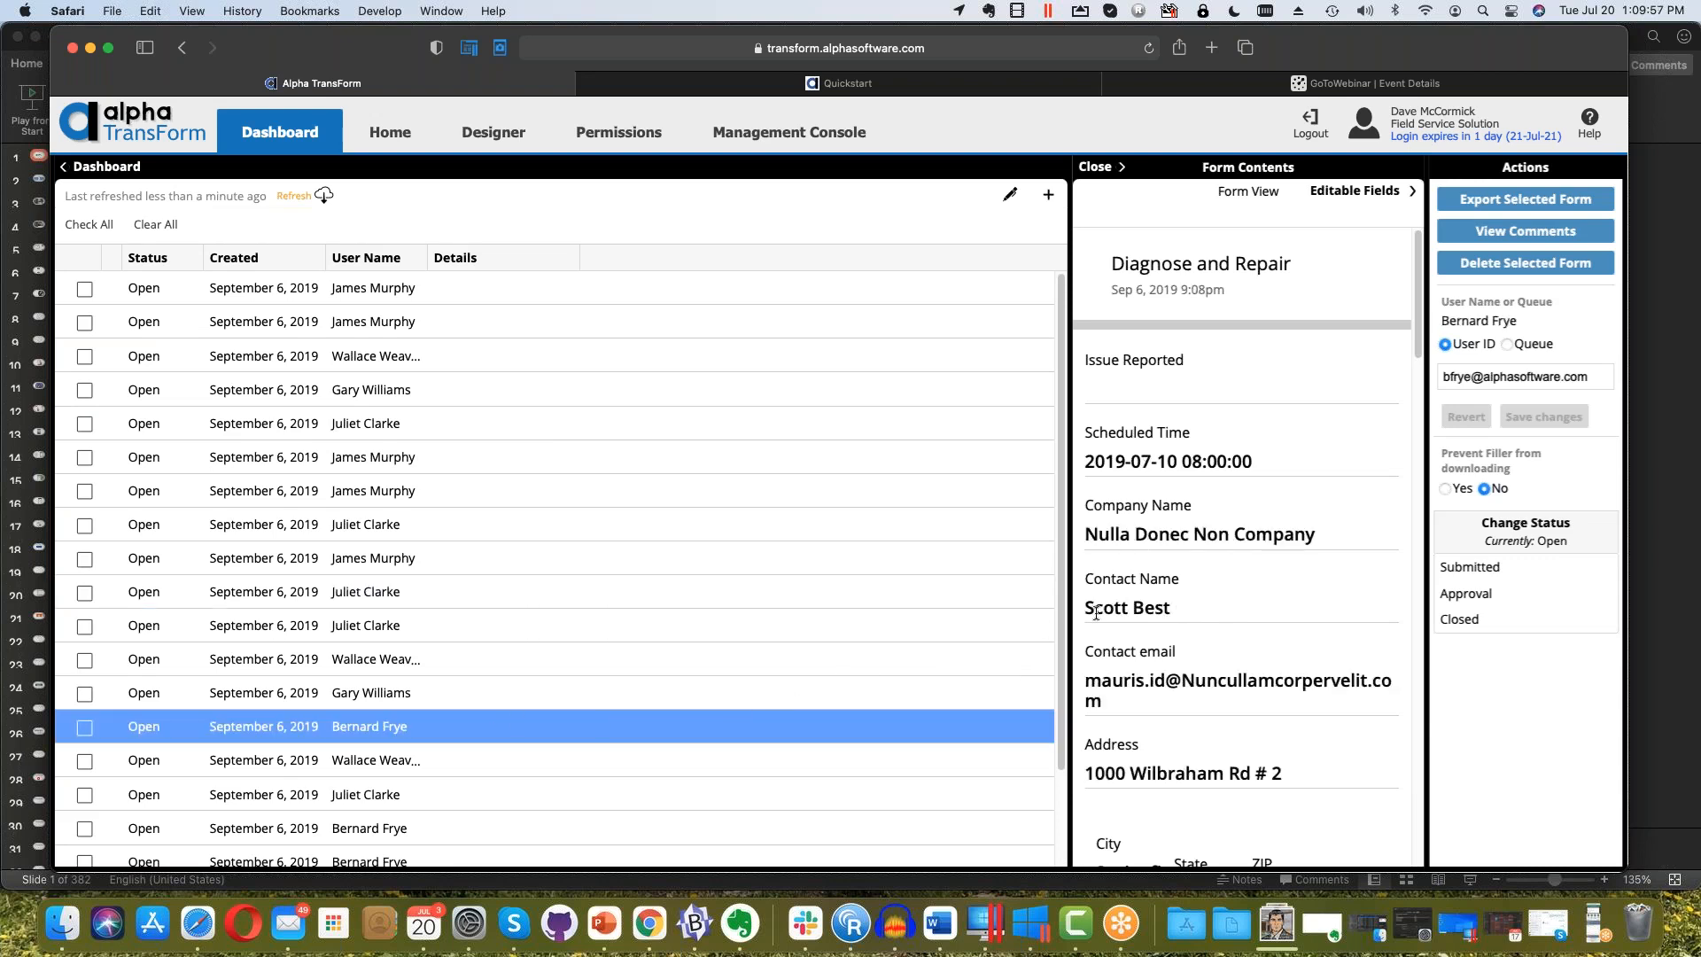
click(487, 803)
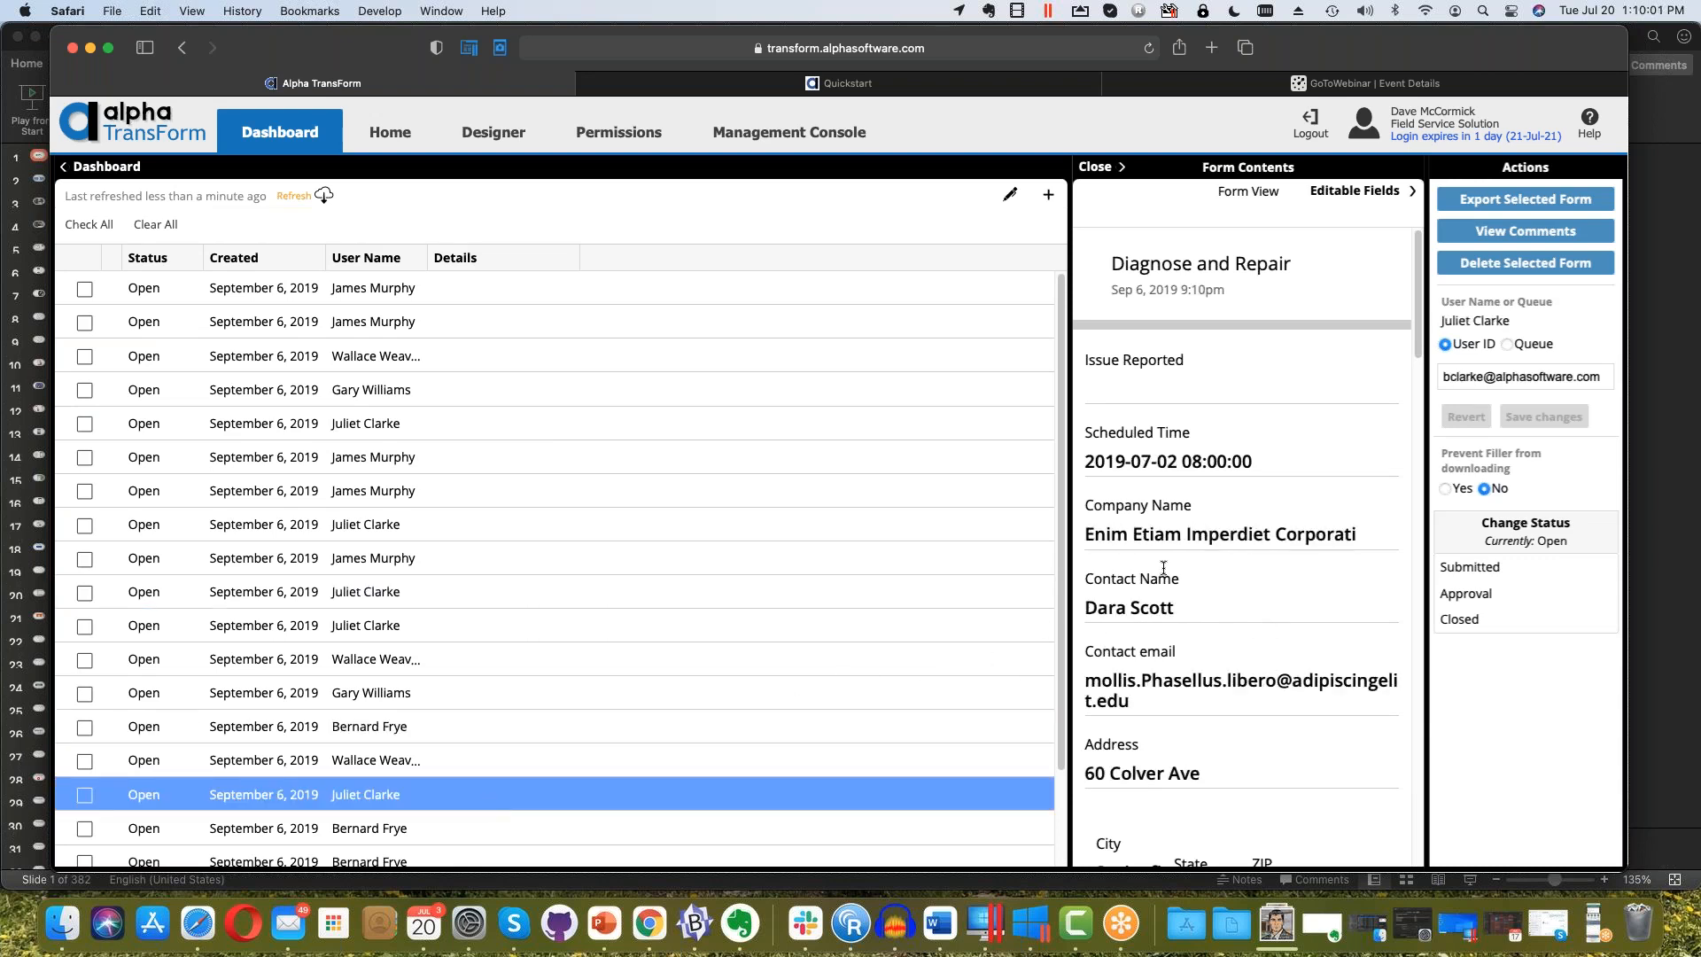
click(134, 171)
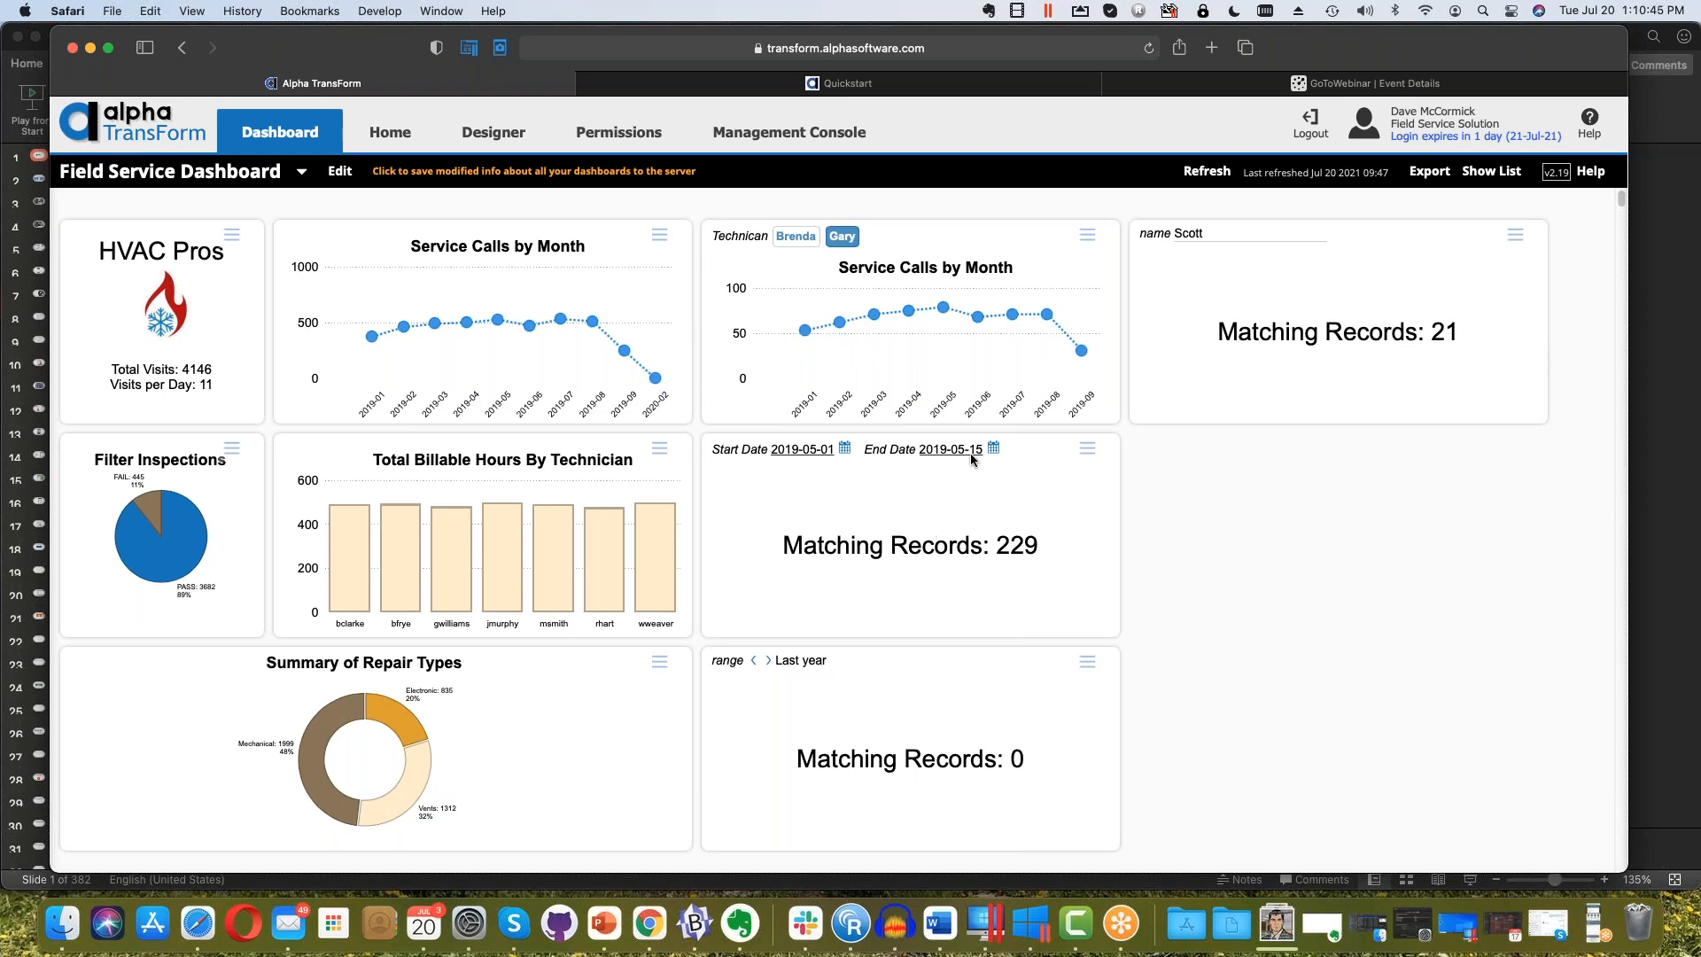
Open the tile with start and end dates for editing and examine its Start Date user input settings
click(1088, 452)
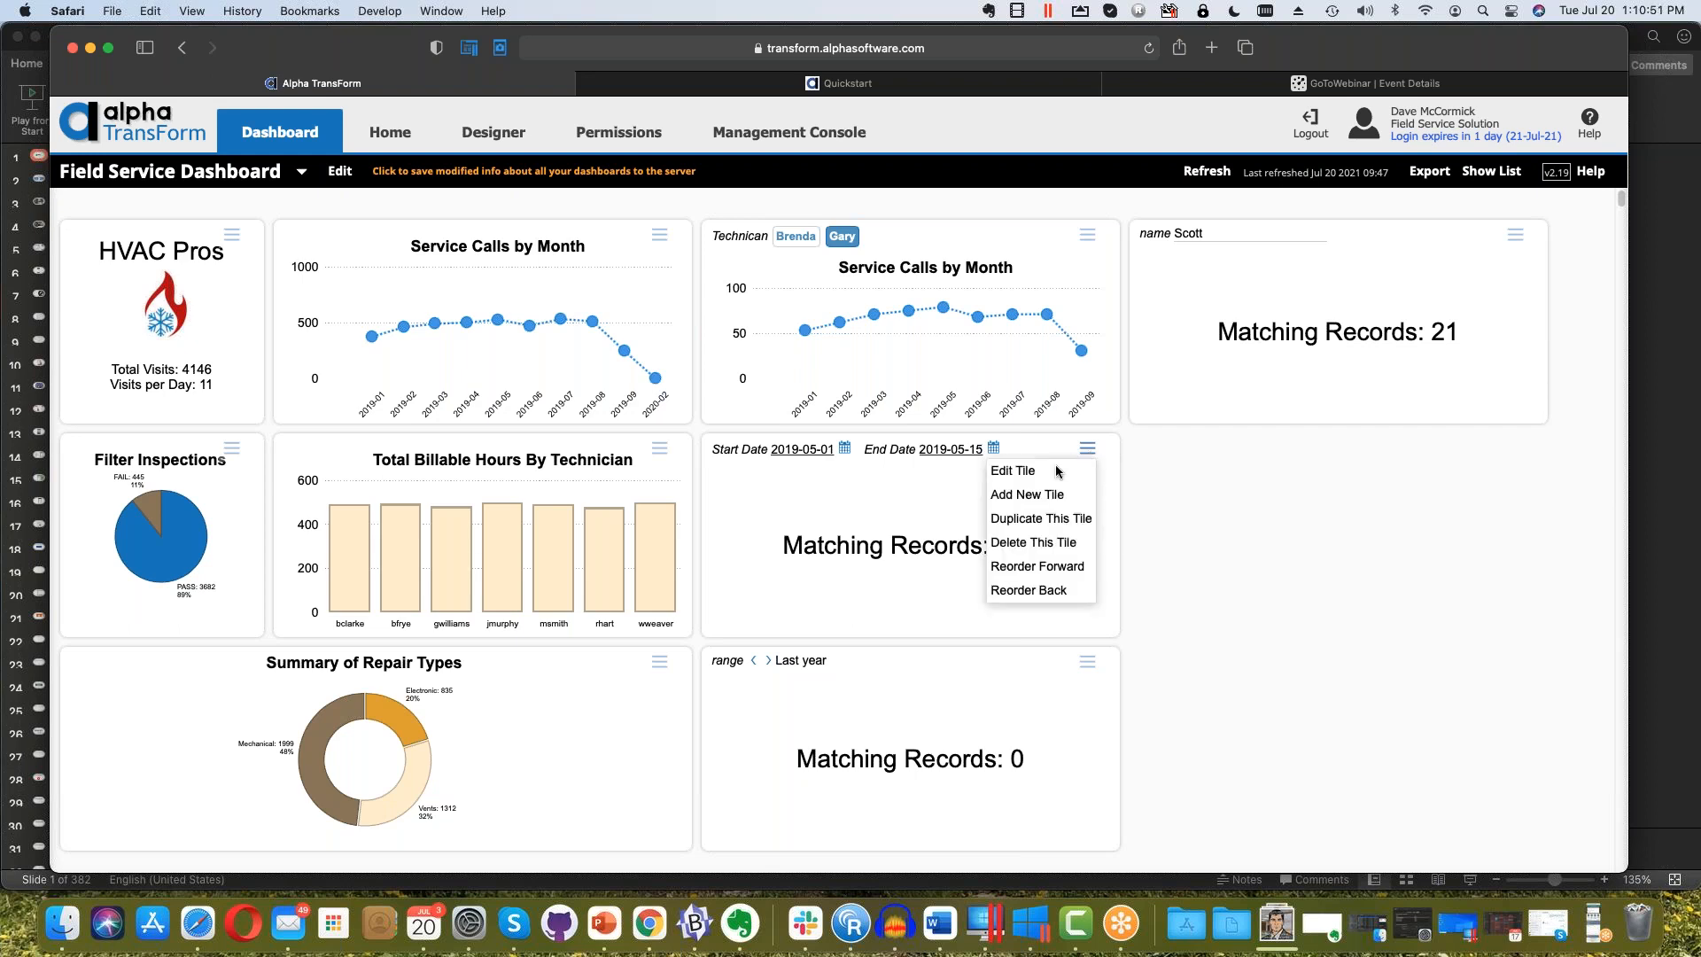
click(1060, 470)
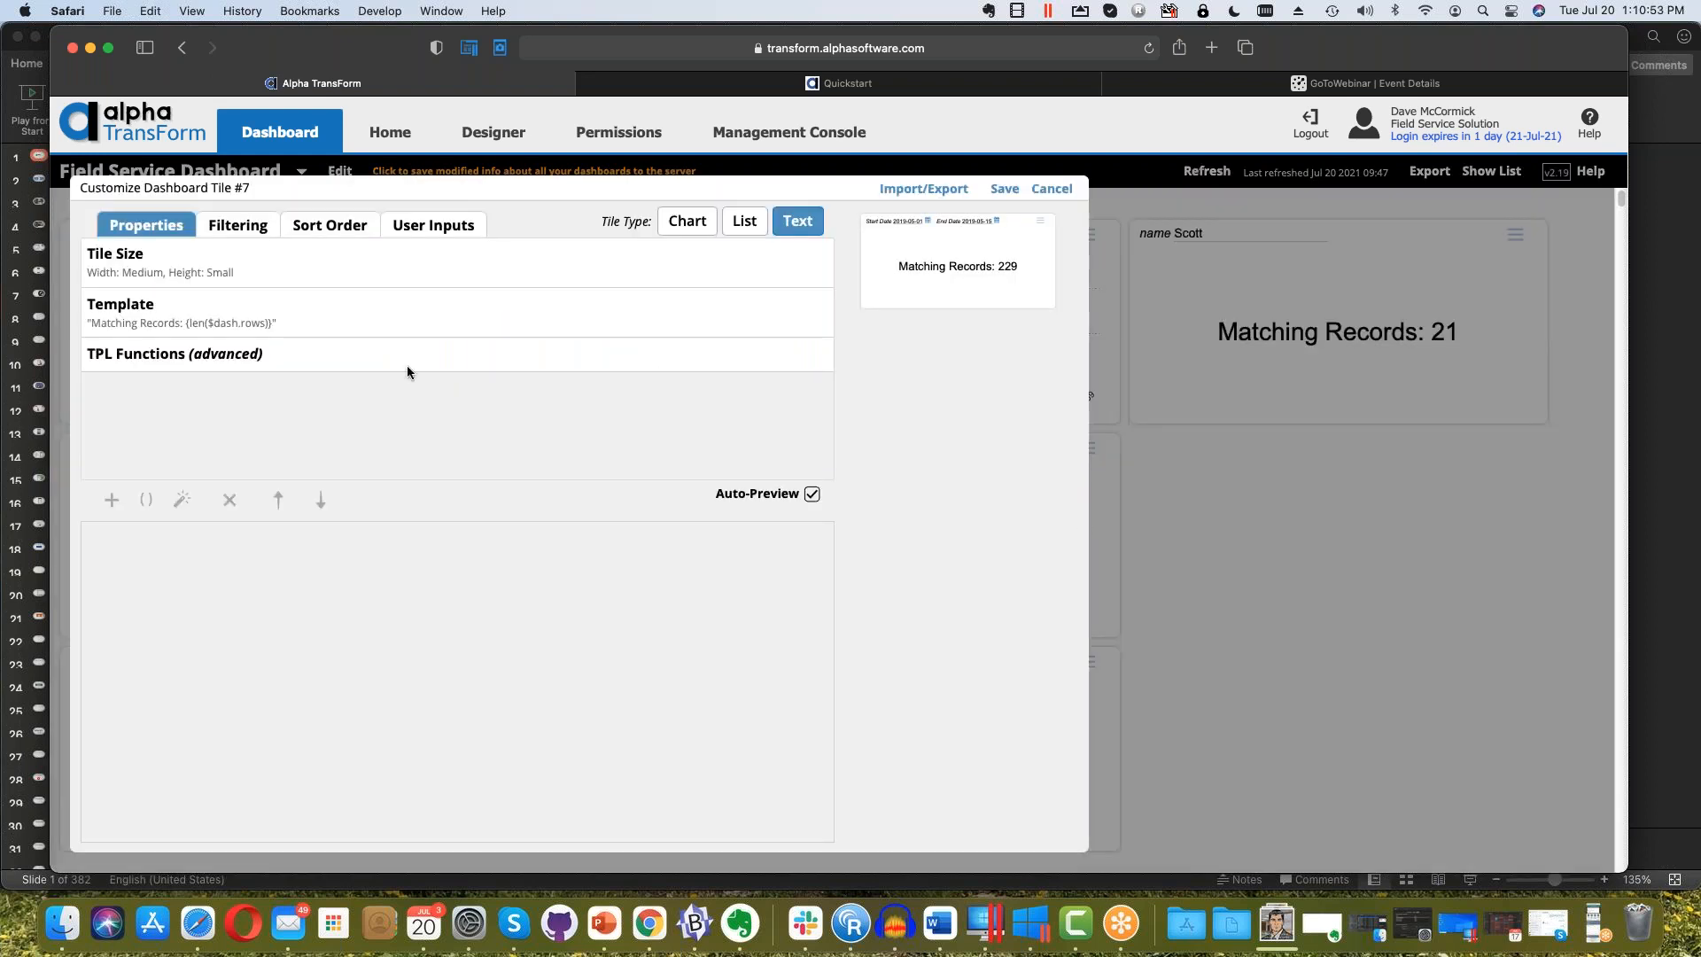
click(435, 226)
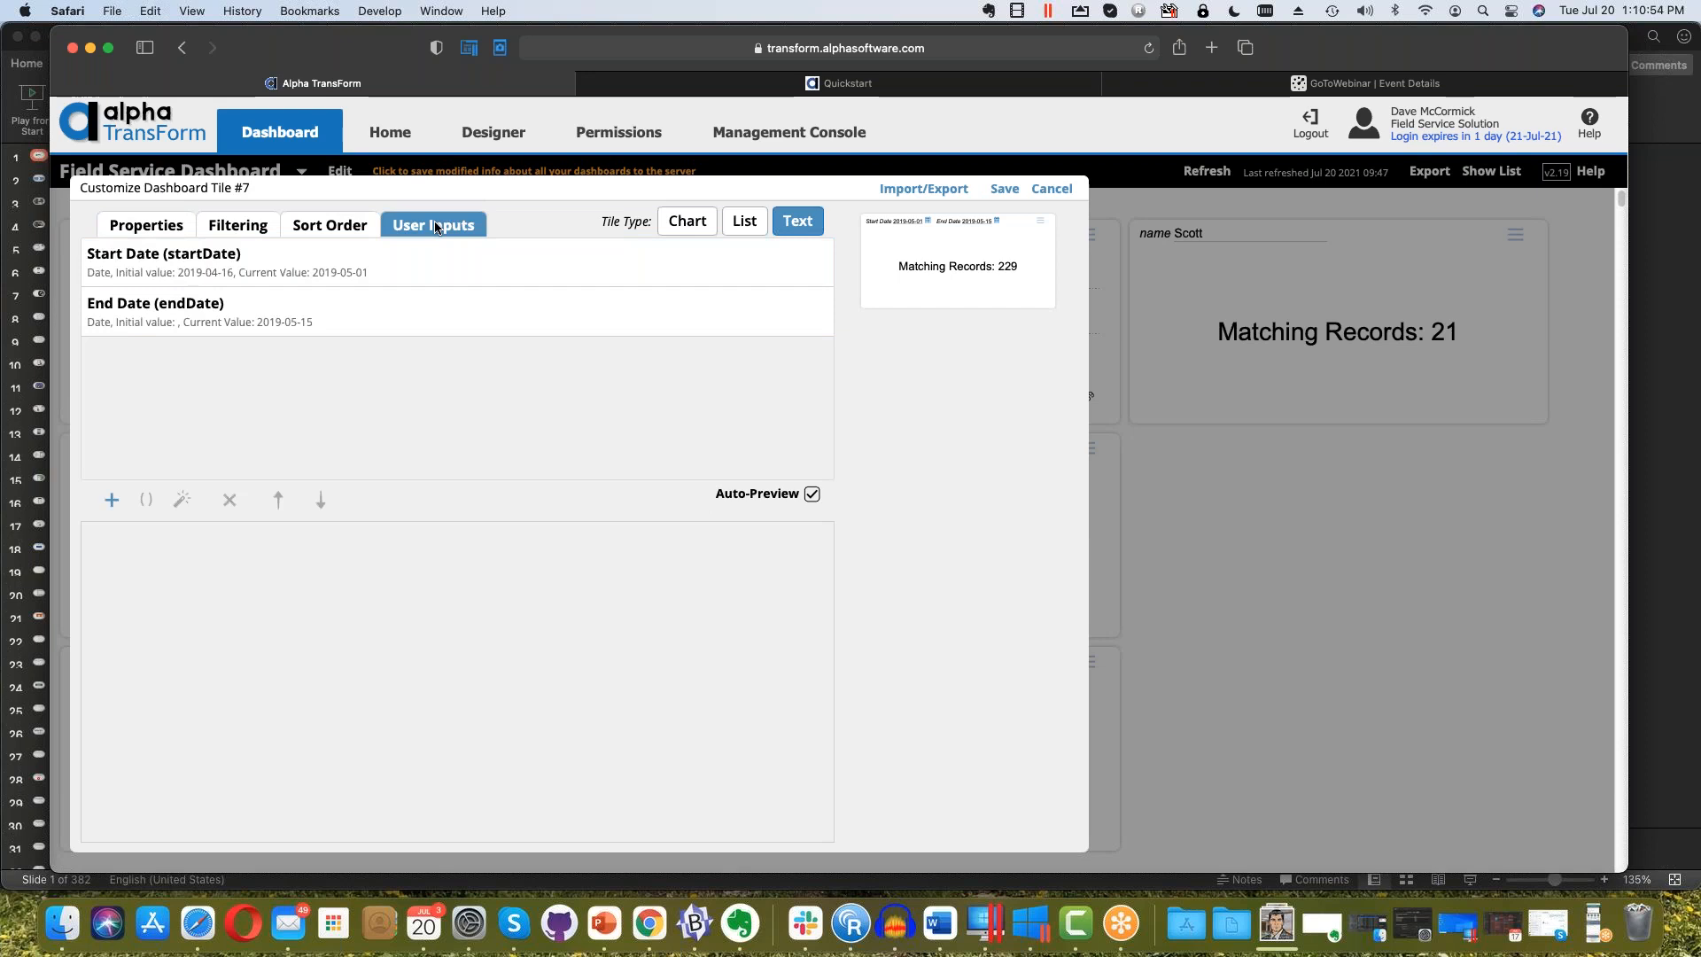
click(299, 272)
click(108, 567)
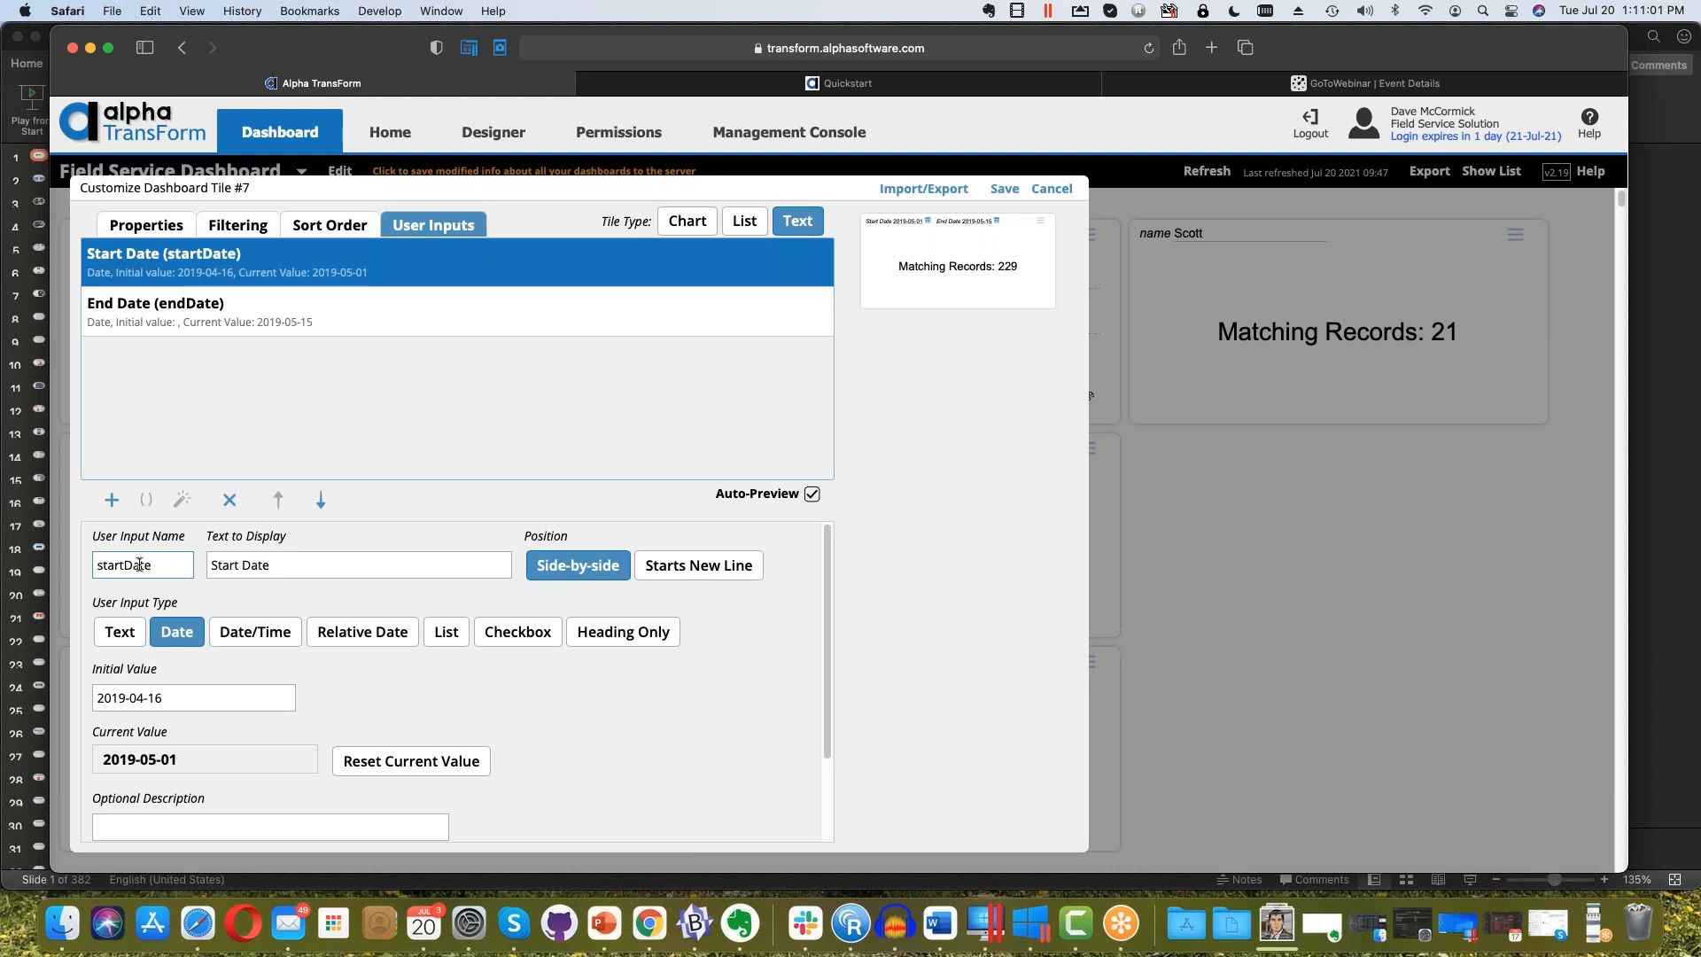
Examine the date tile's enlarged preview and the settings of its End Date user input
key(Tab)
mouse_move(869, 242)
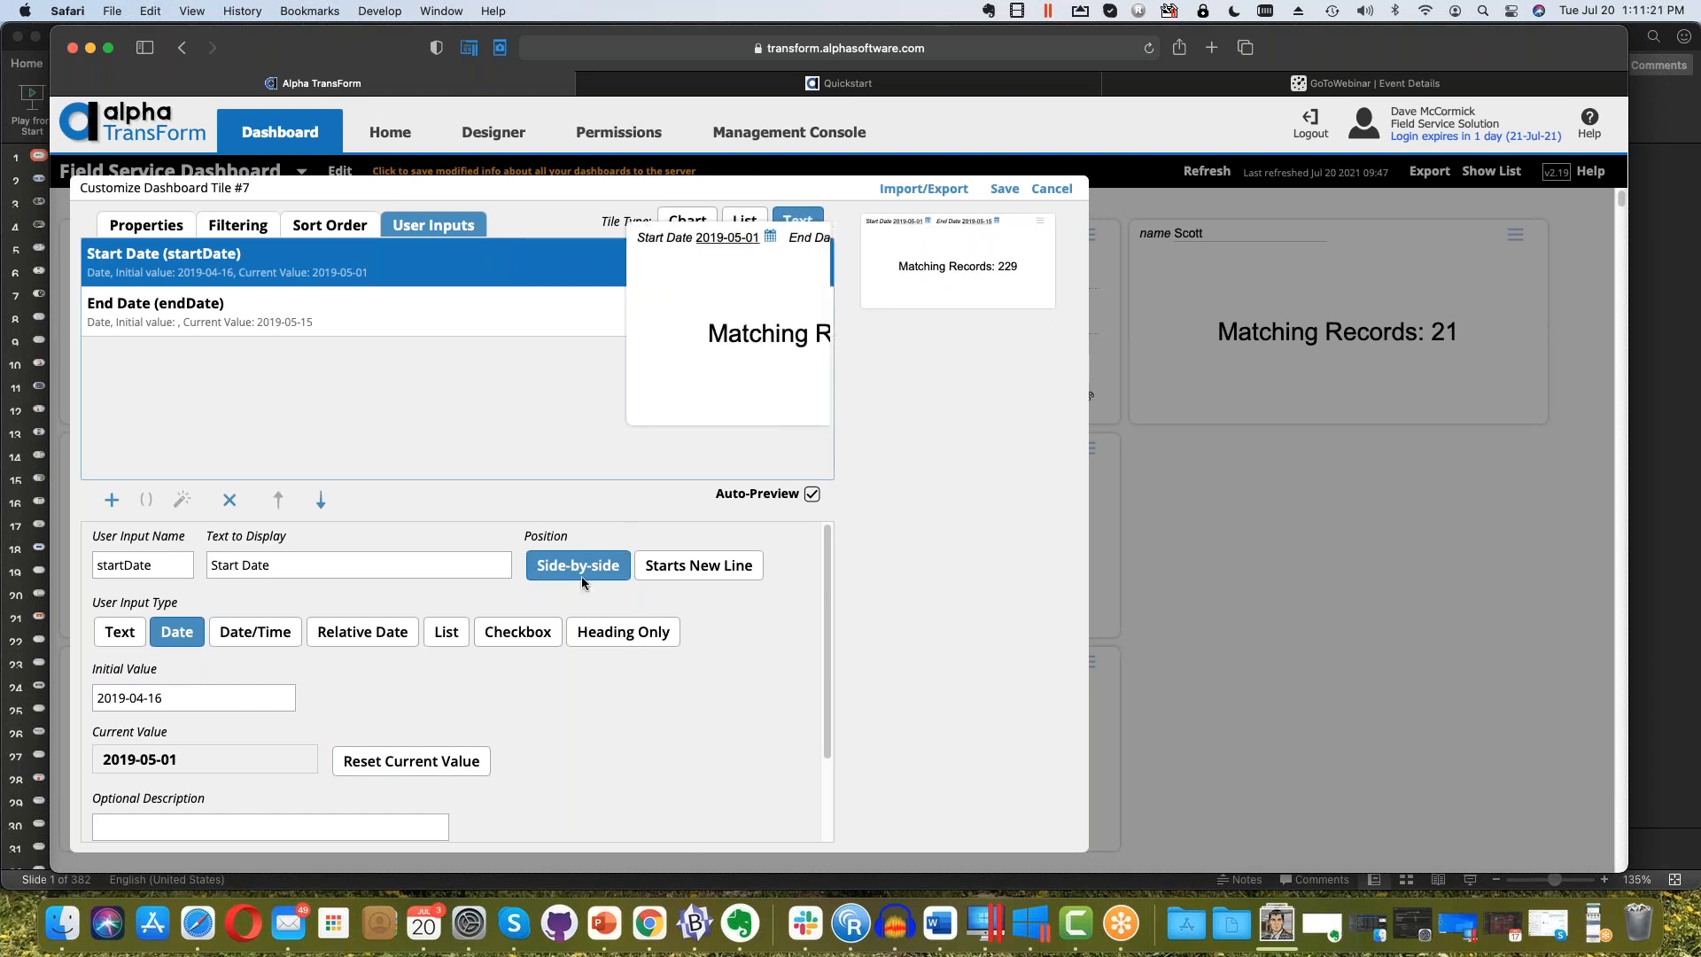
mouse_move(994, 246)
click(264, 319)
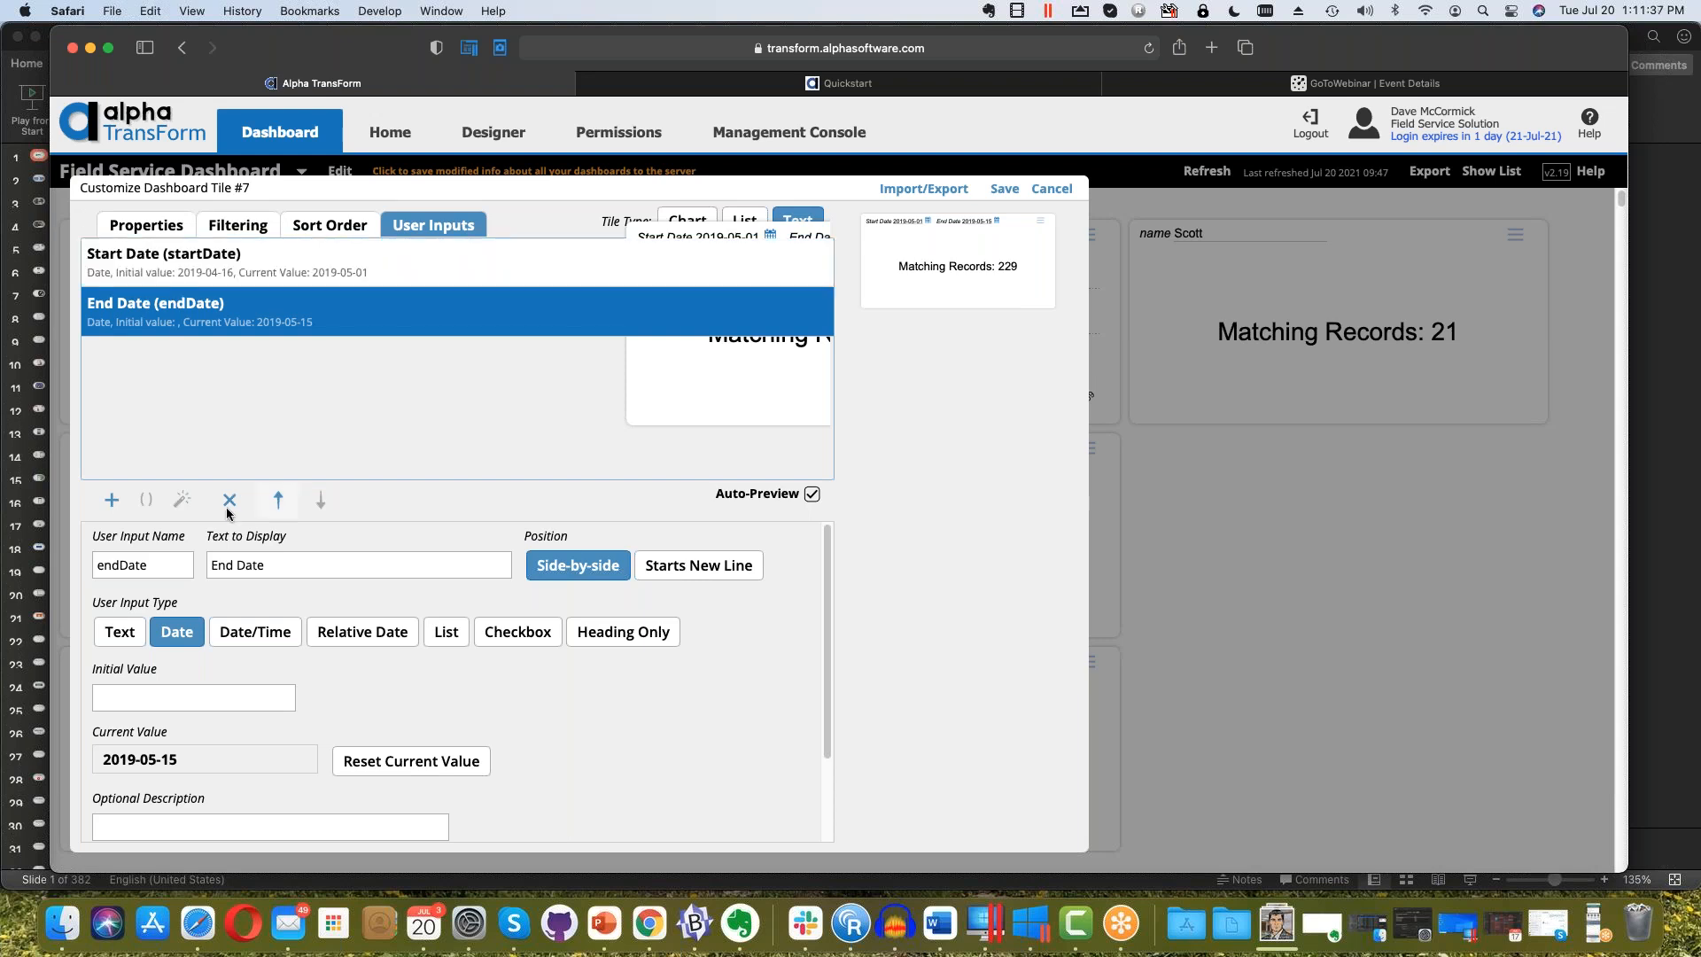
click(994, 222)
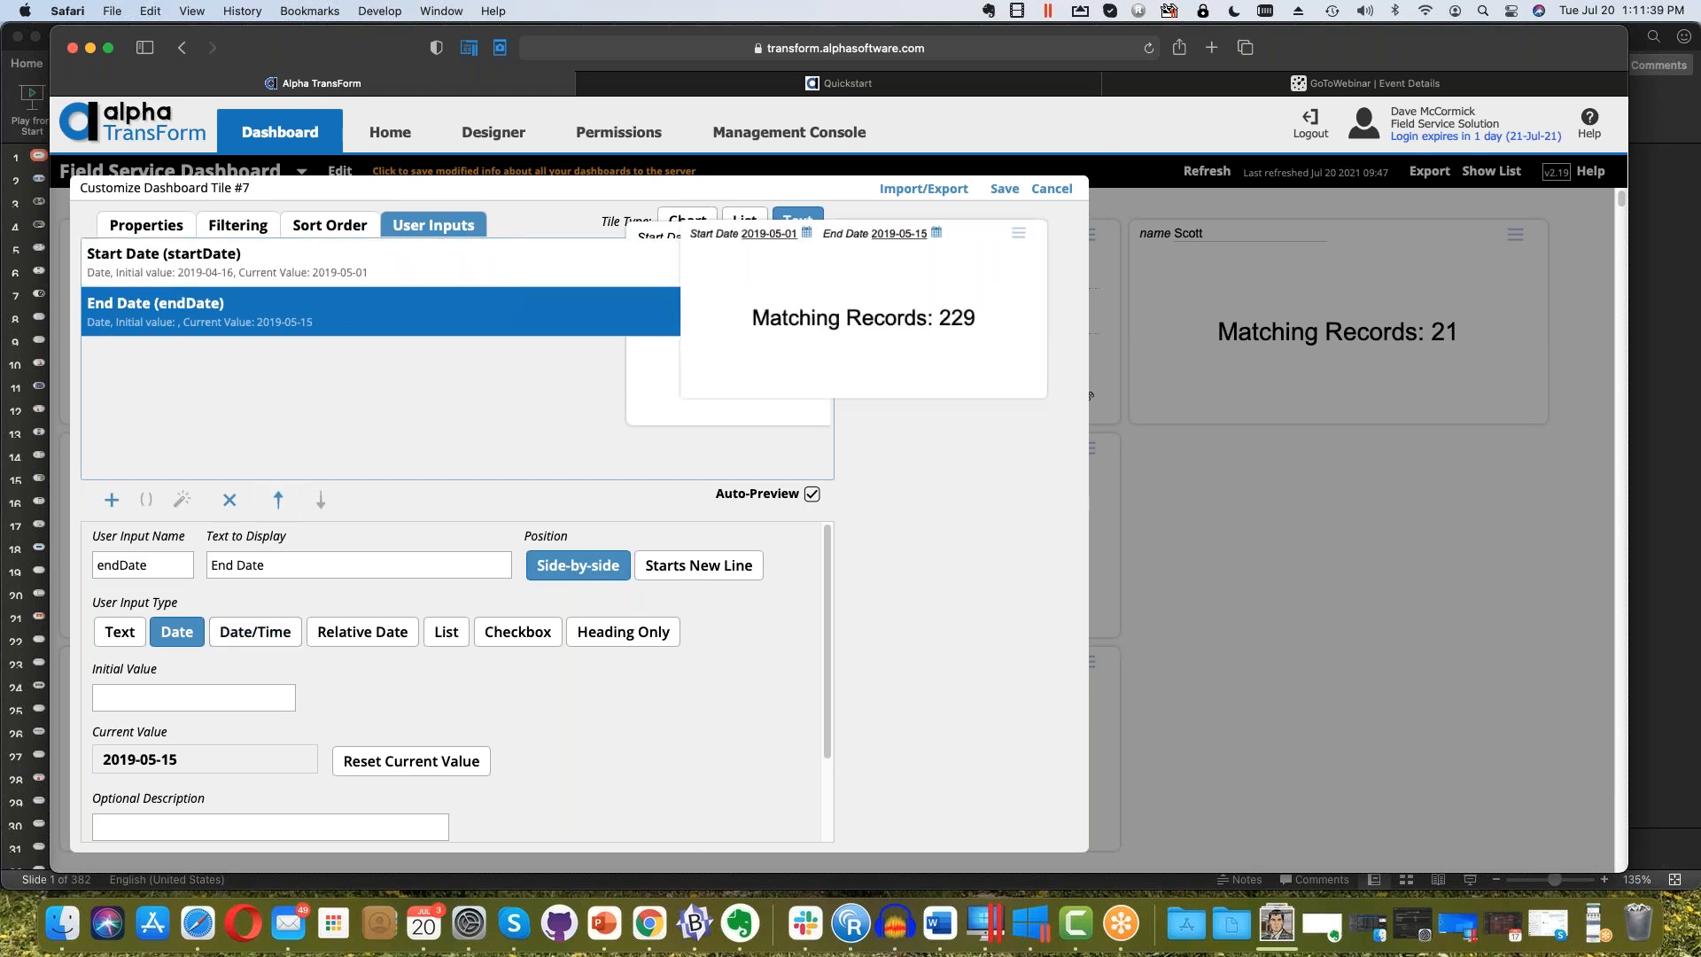
Examine the date tile's two filter rules that compare Scheduled Time with the startDate and endDate user inputs
click(262, 236)
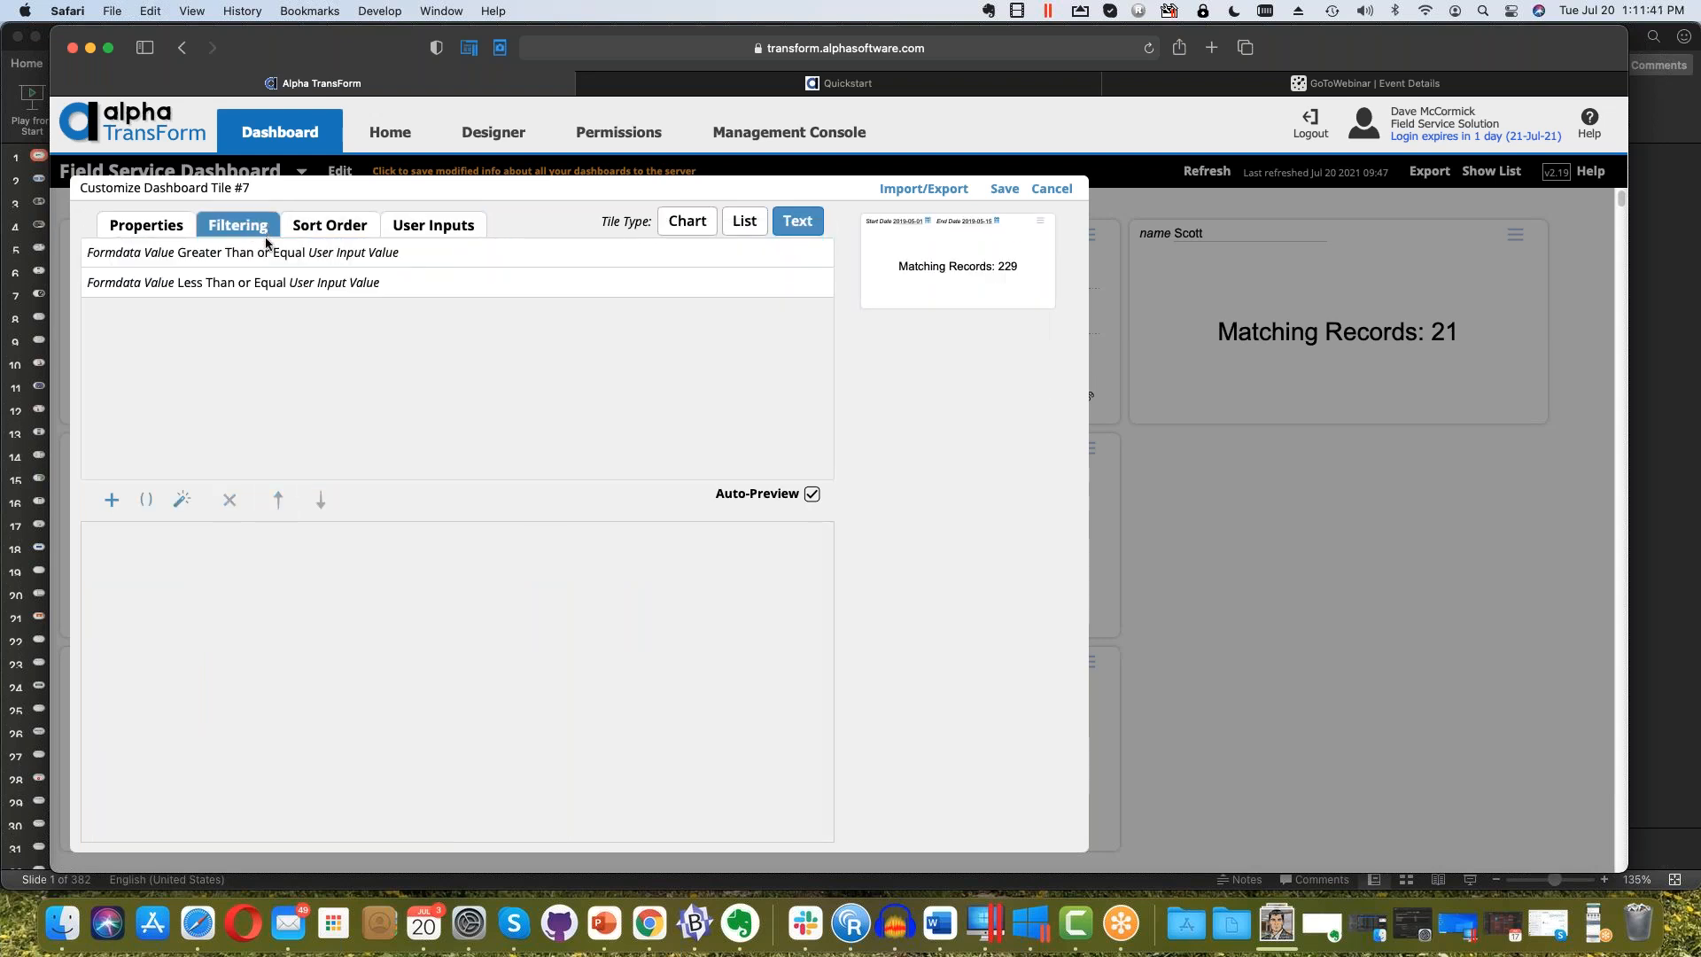
click(275, 254)
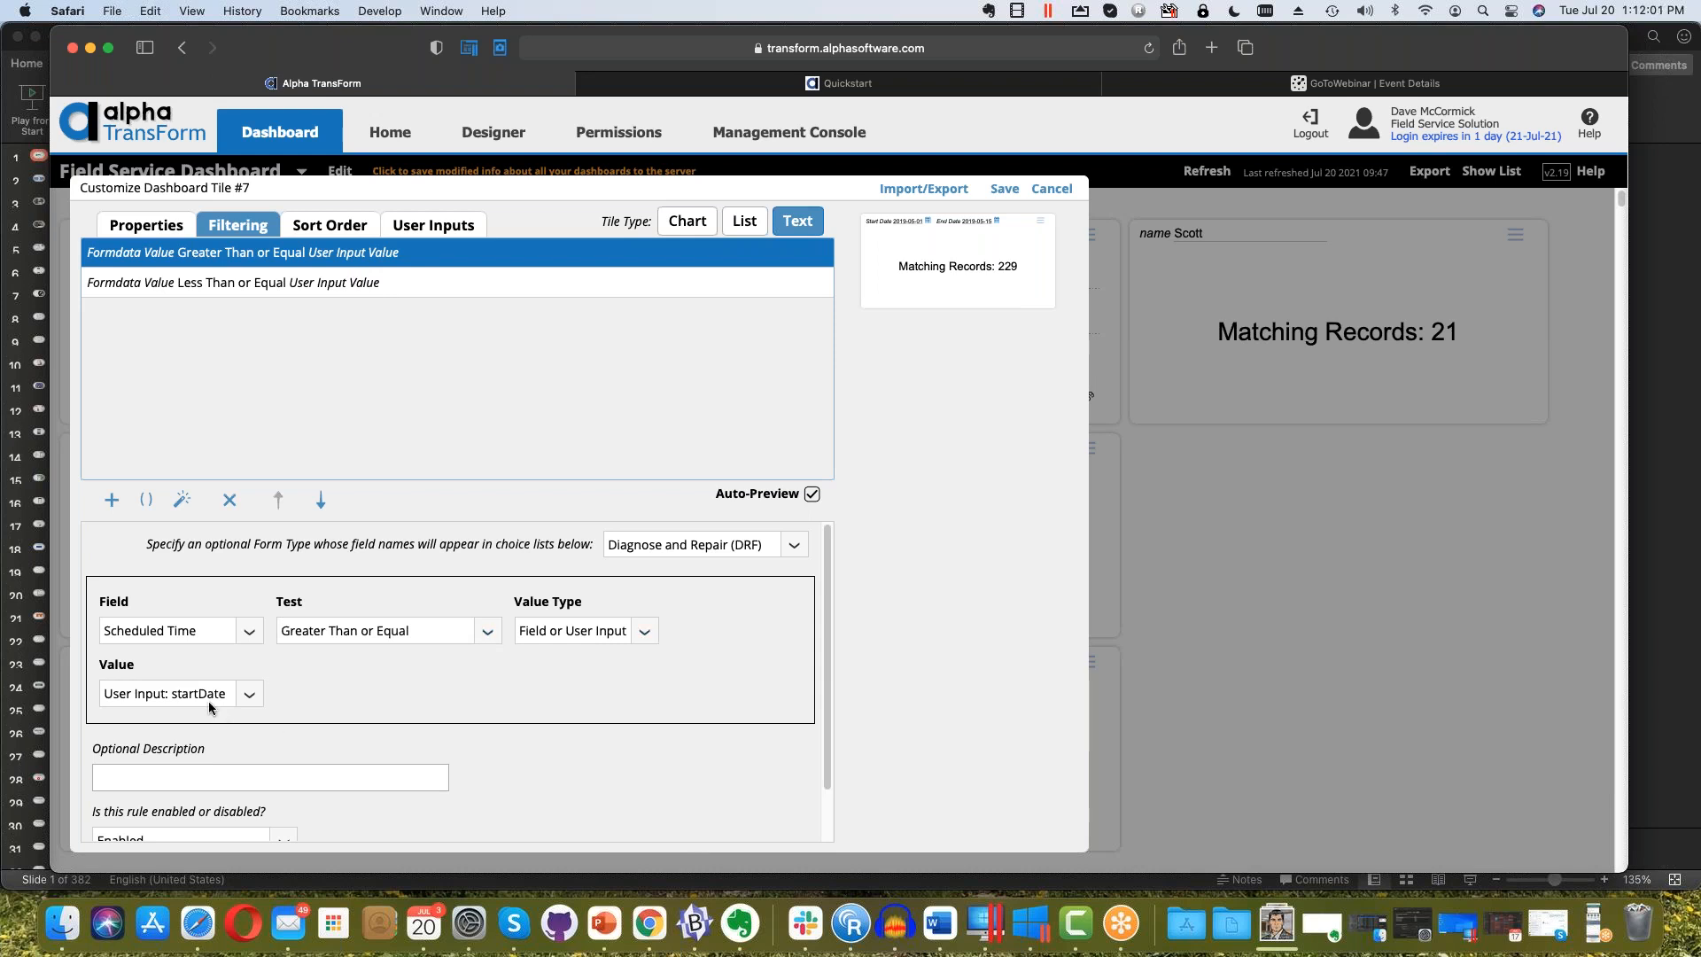
click(191, 284)
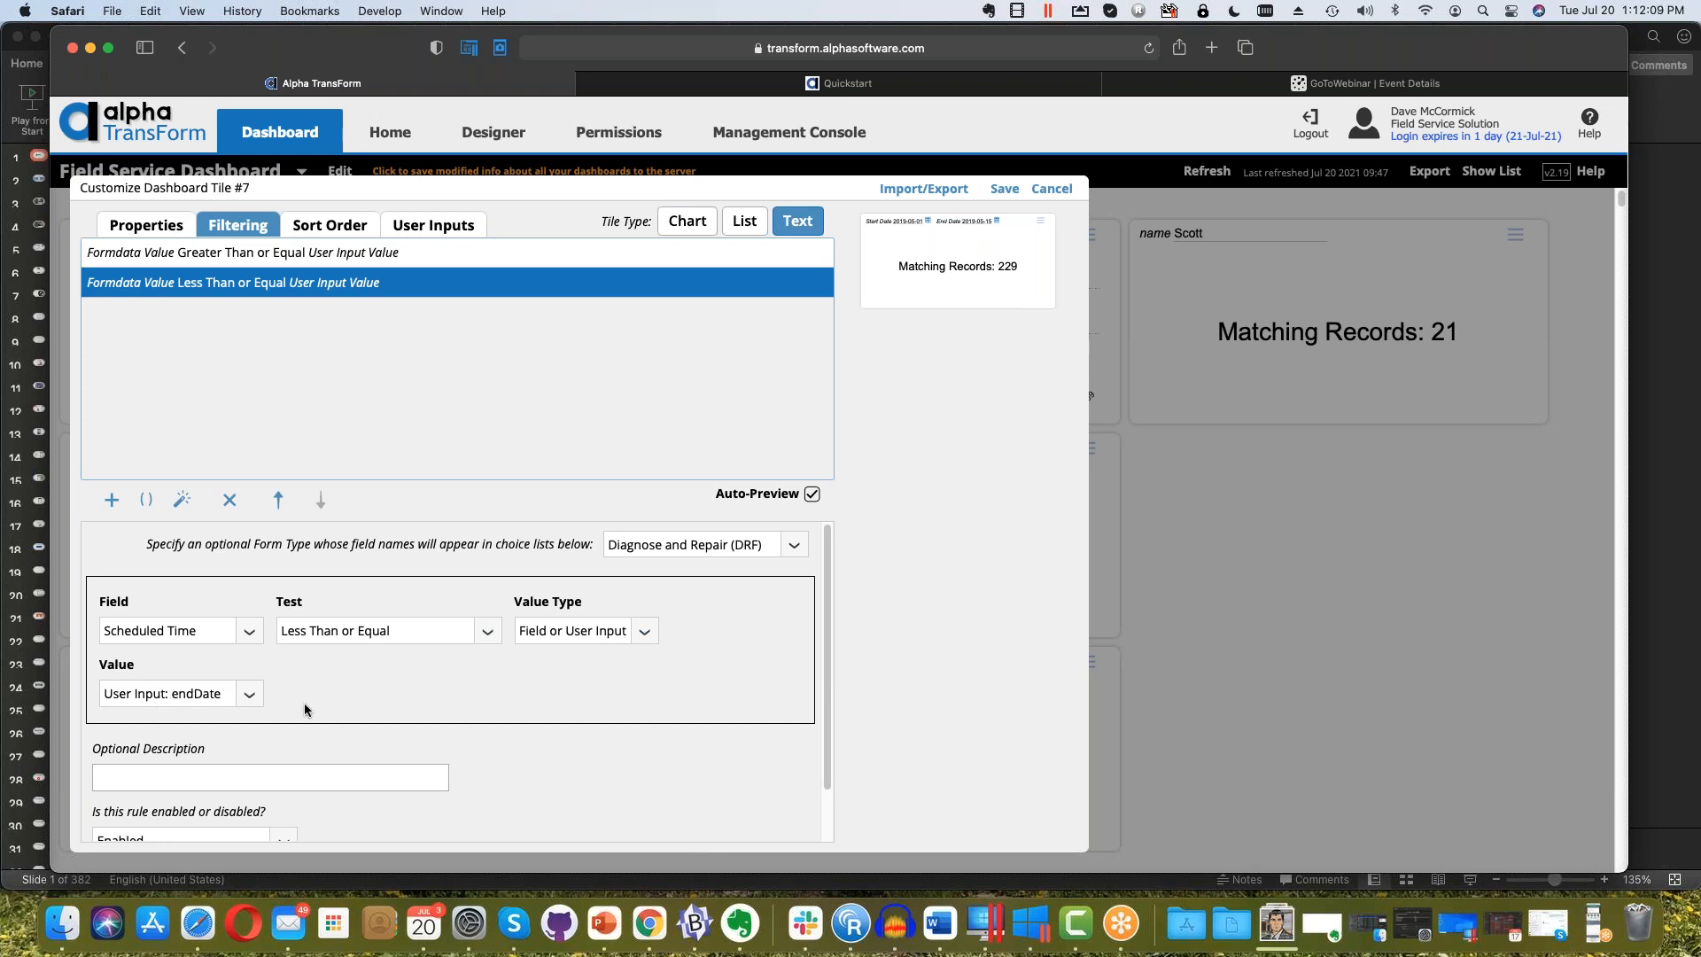
scroll(496, 746, down, 2)
scroll(496, 746, up, 2)
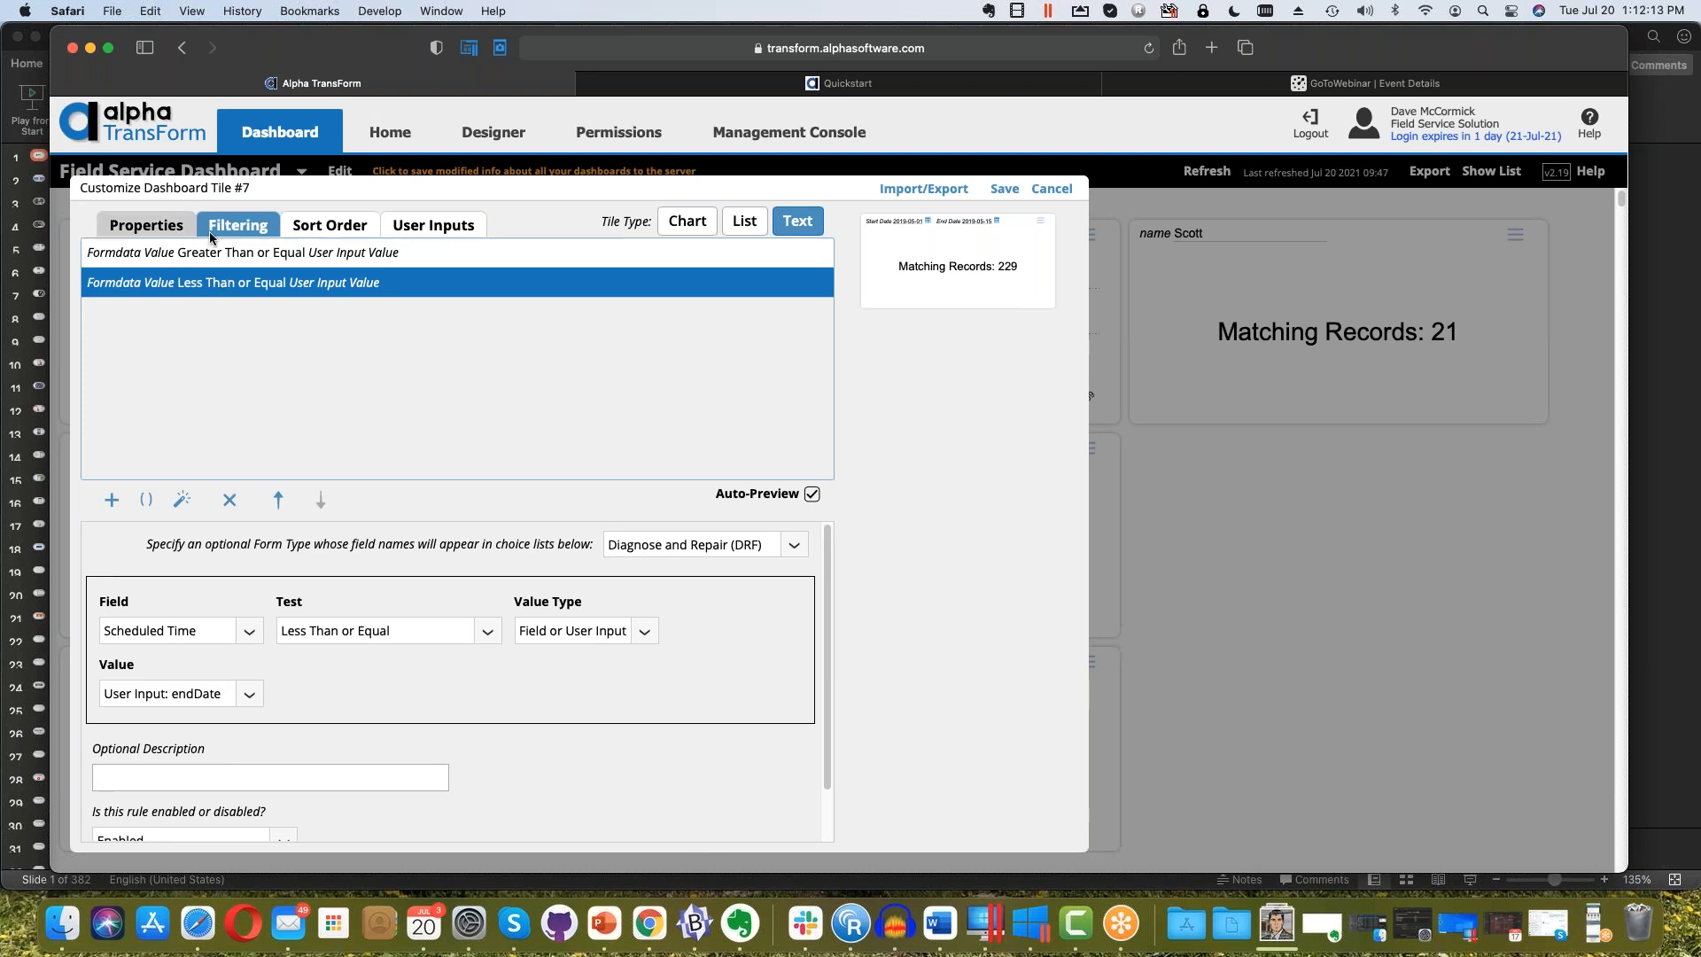
Set the date tile's template action to Show filtered list and save the tile
click(181, 221)
click(275, 325)
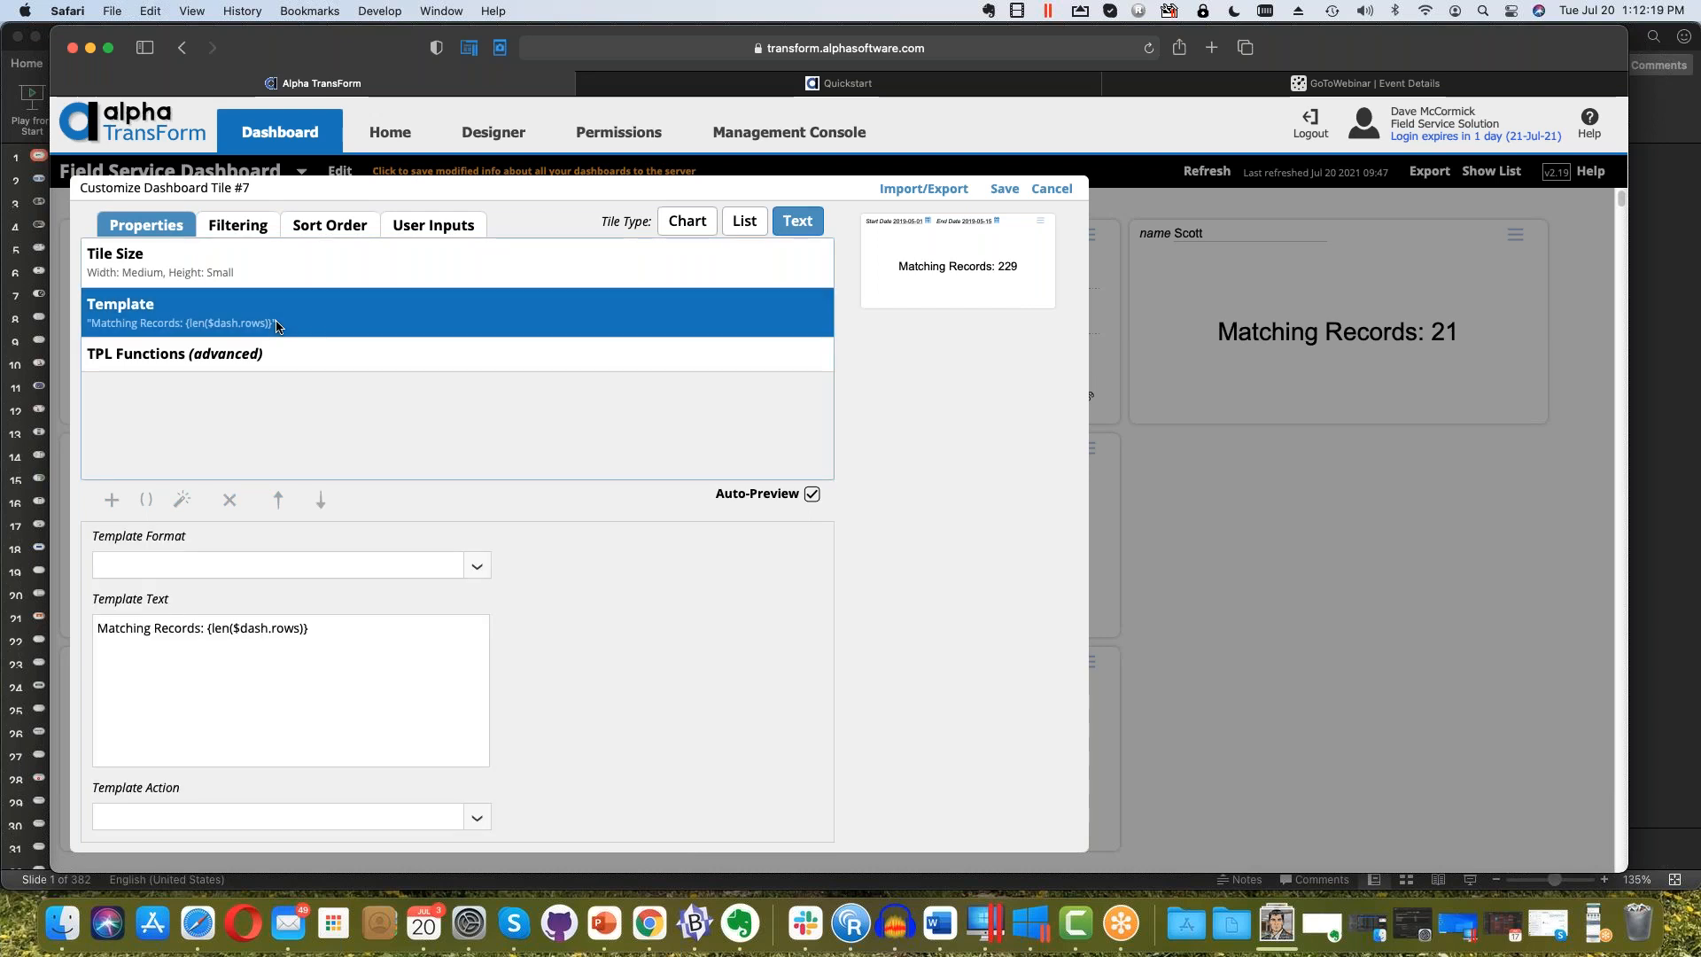
click(476, 819)
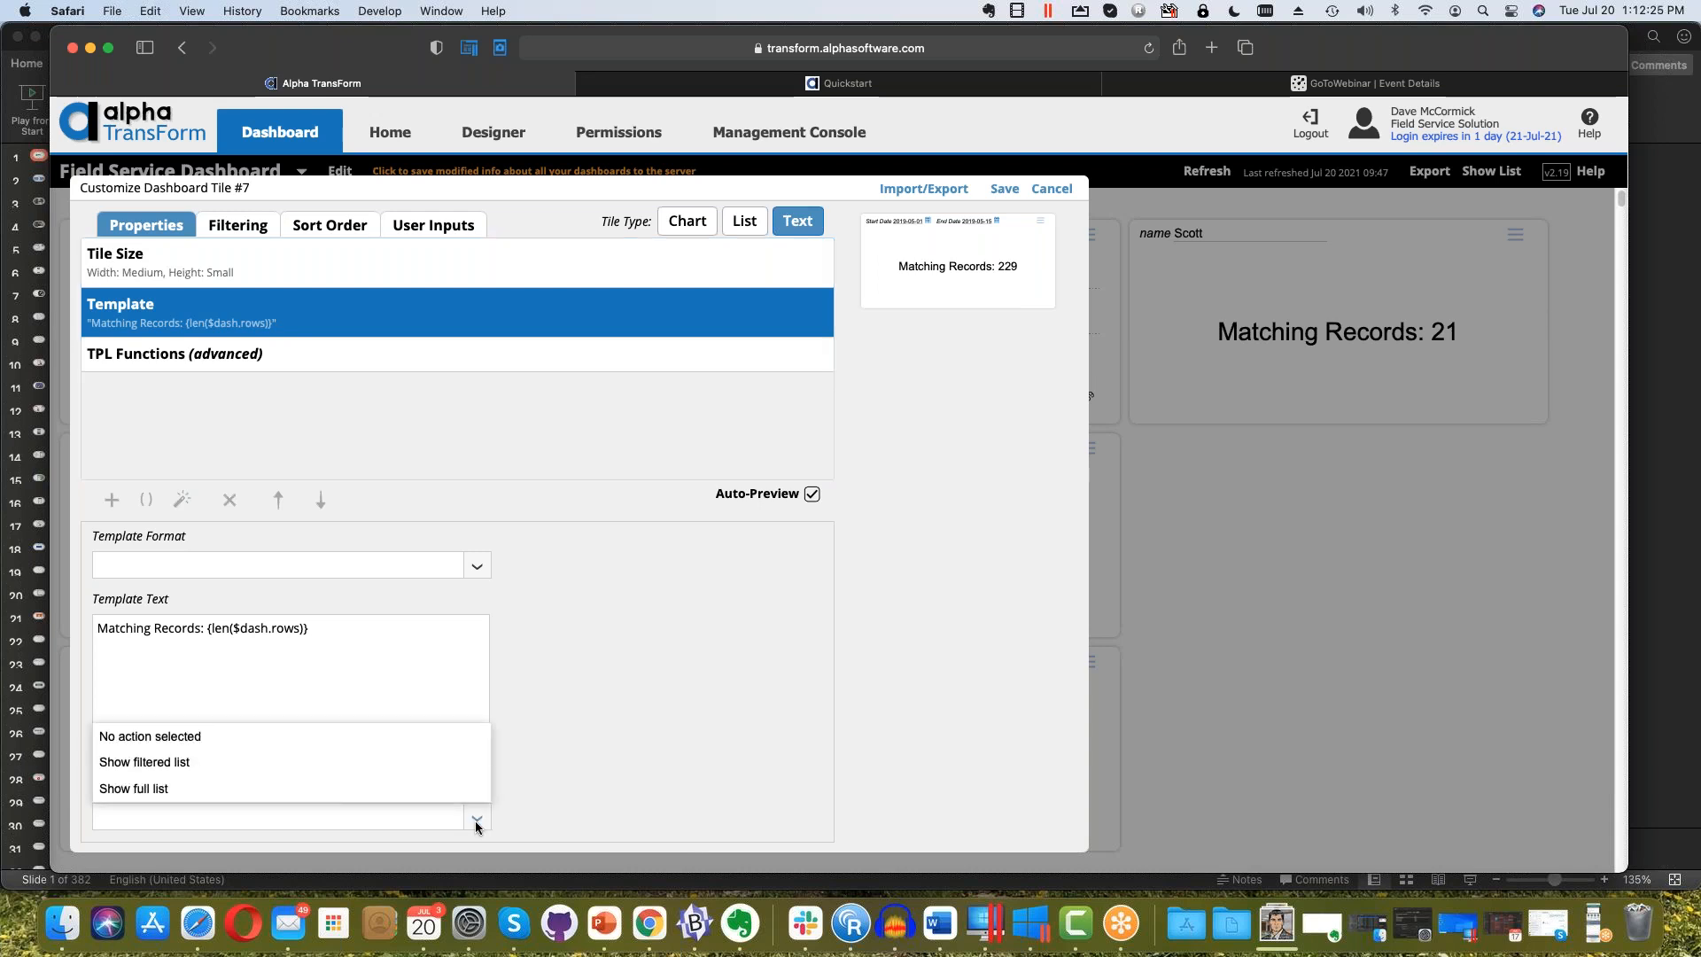
click(423, 767)
click(1008, 189)
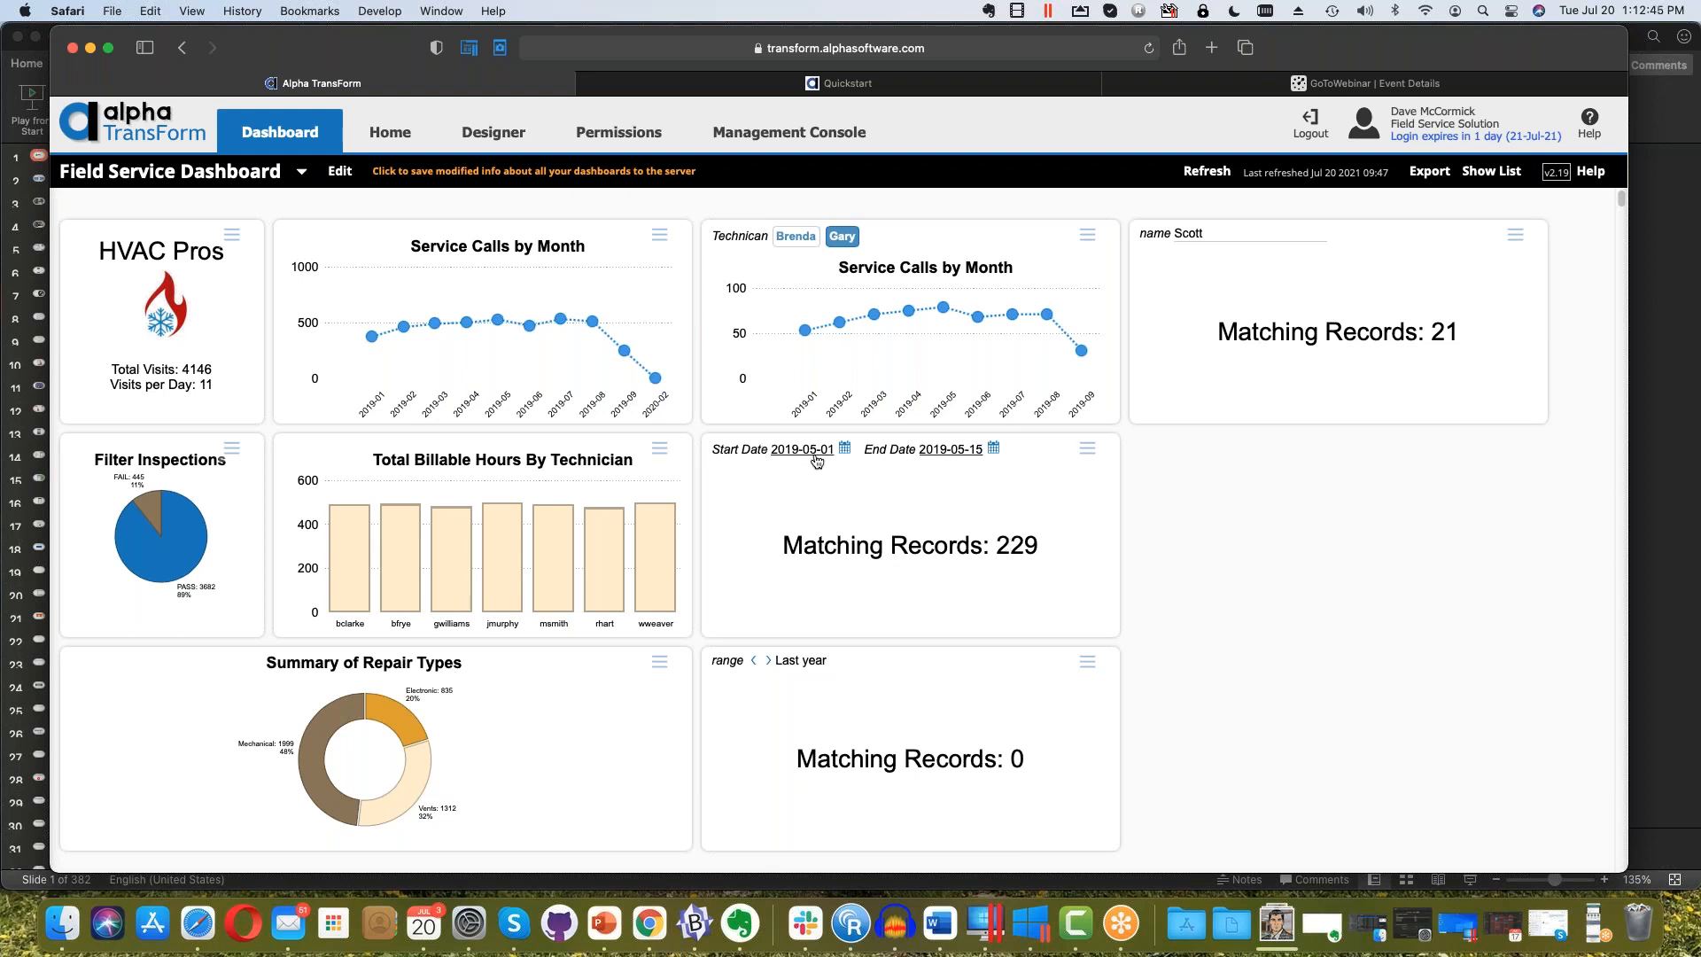
Open the filtered list from the date tile, examine the Scheduled Time in several records, and return to the dashboard
click(1015, 550)
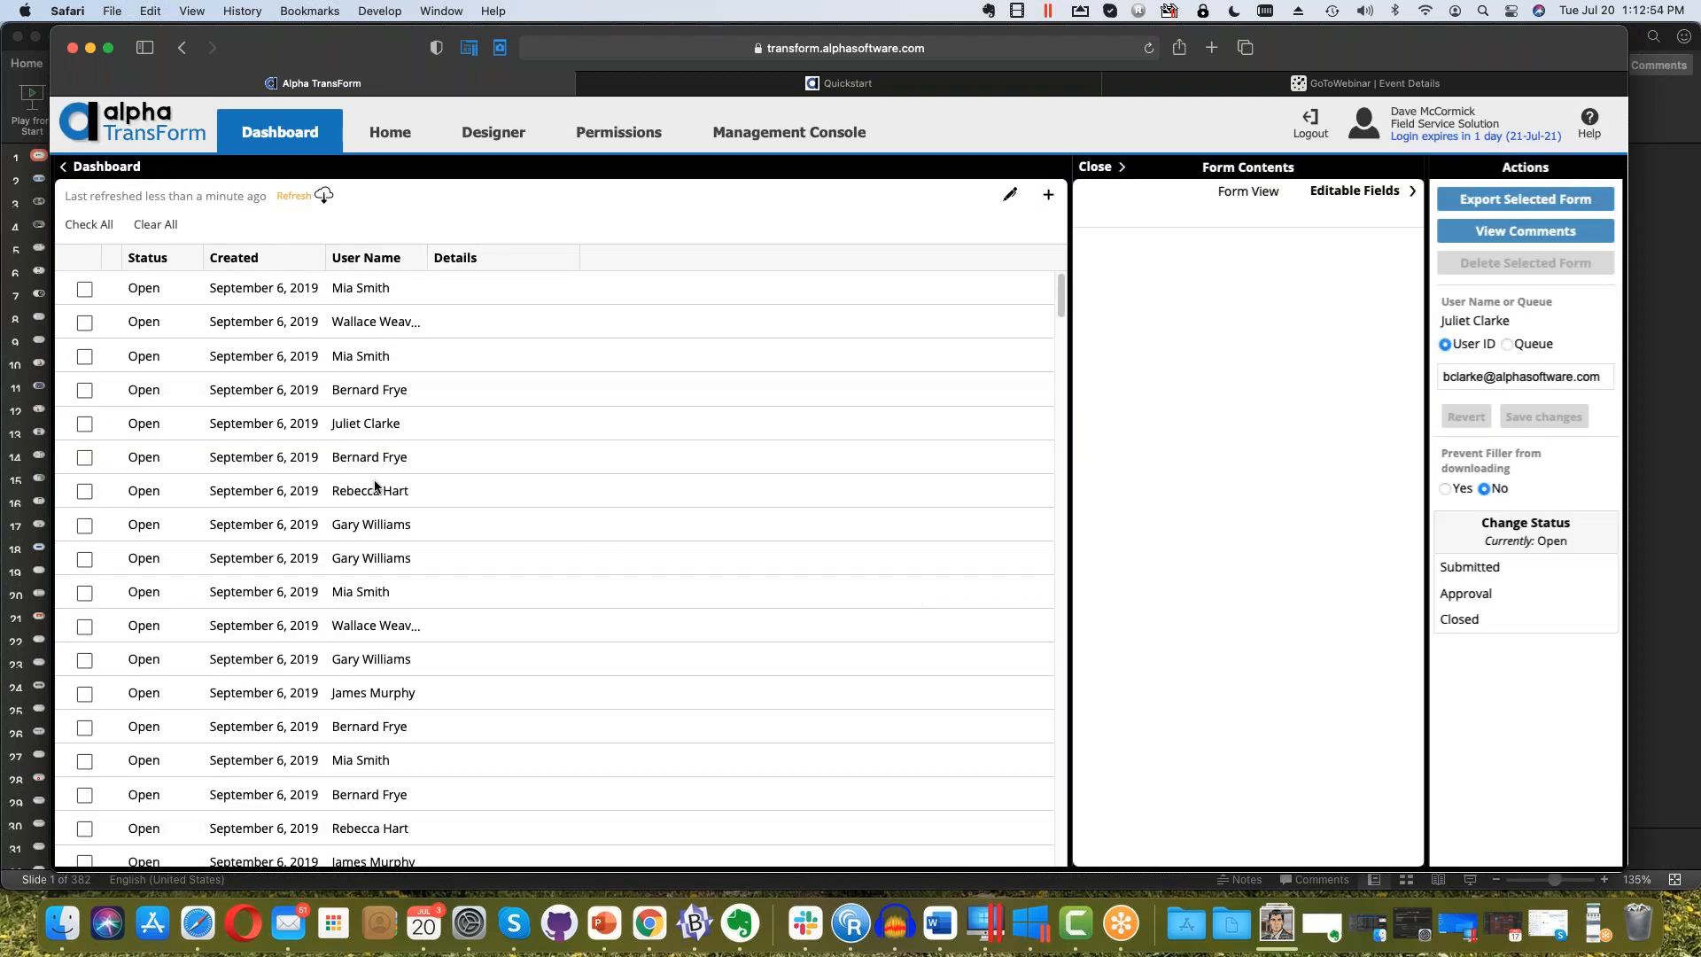
click(375, 487)
click(380, 558)
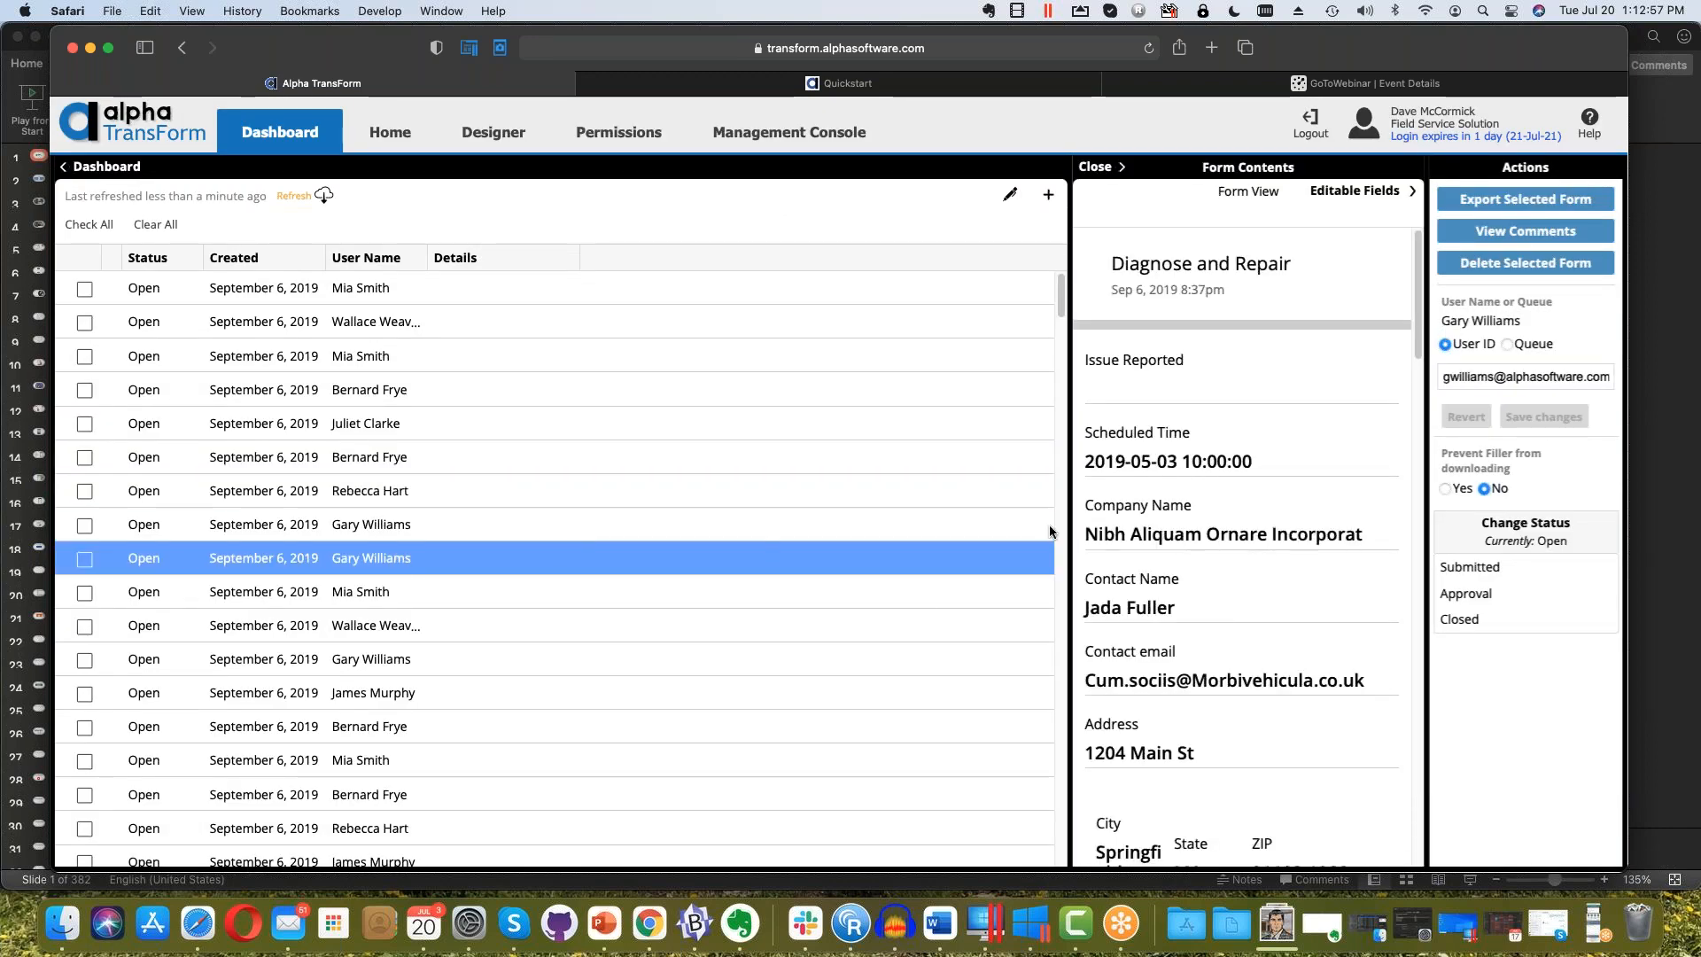
click(327, 774)
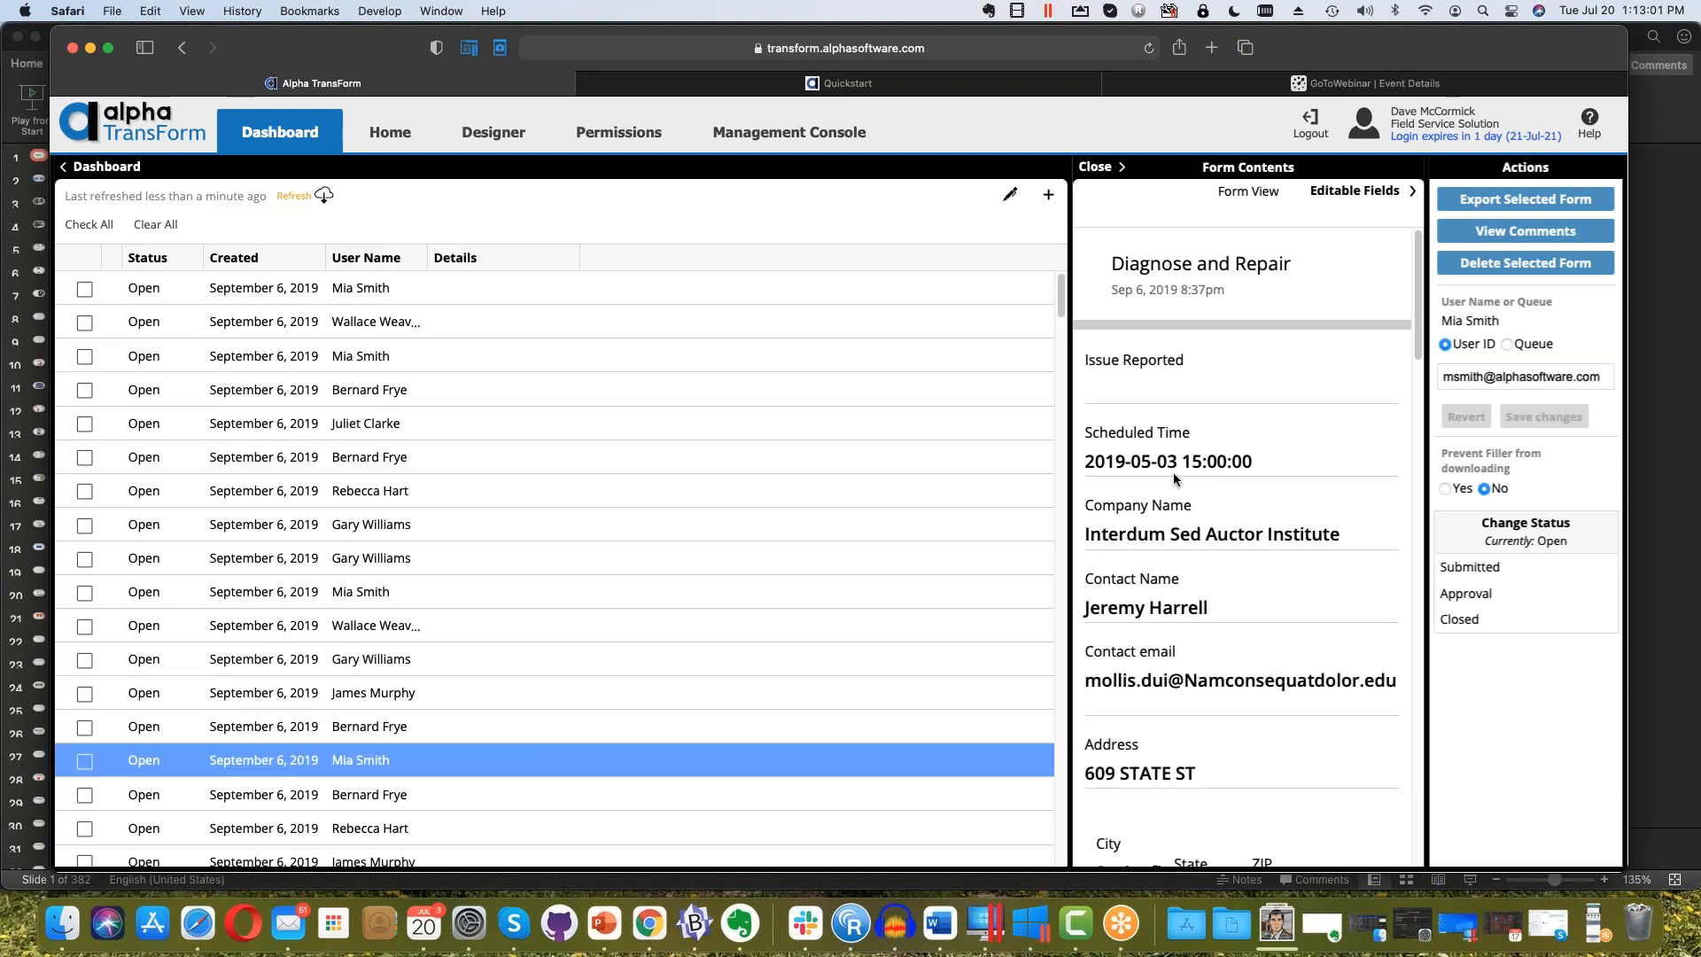
scroll(167, 767, down, 10)
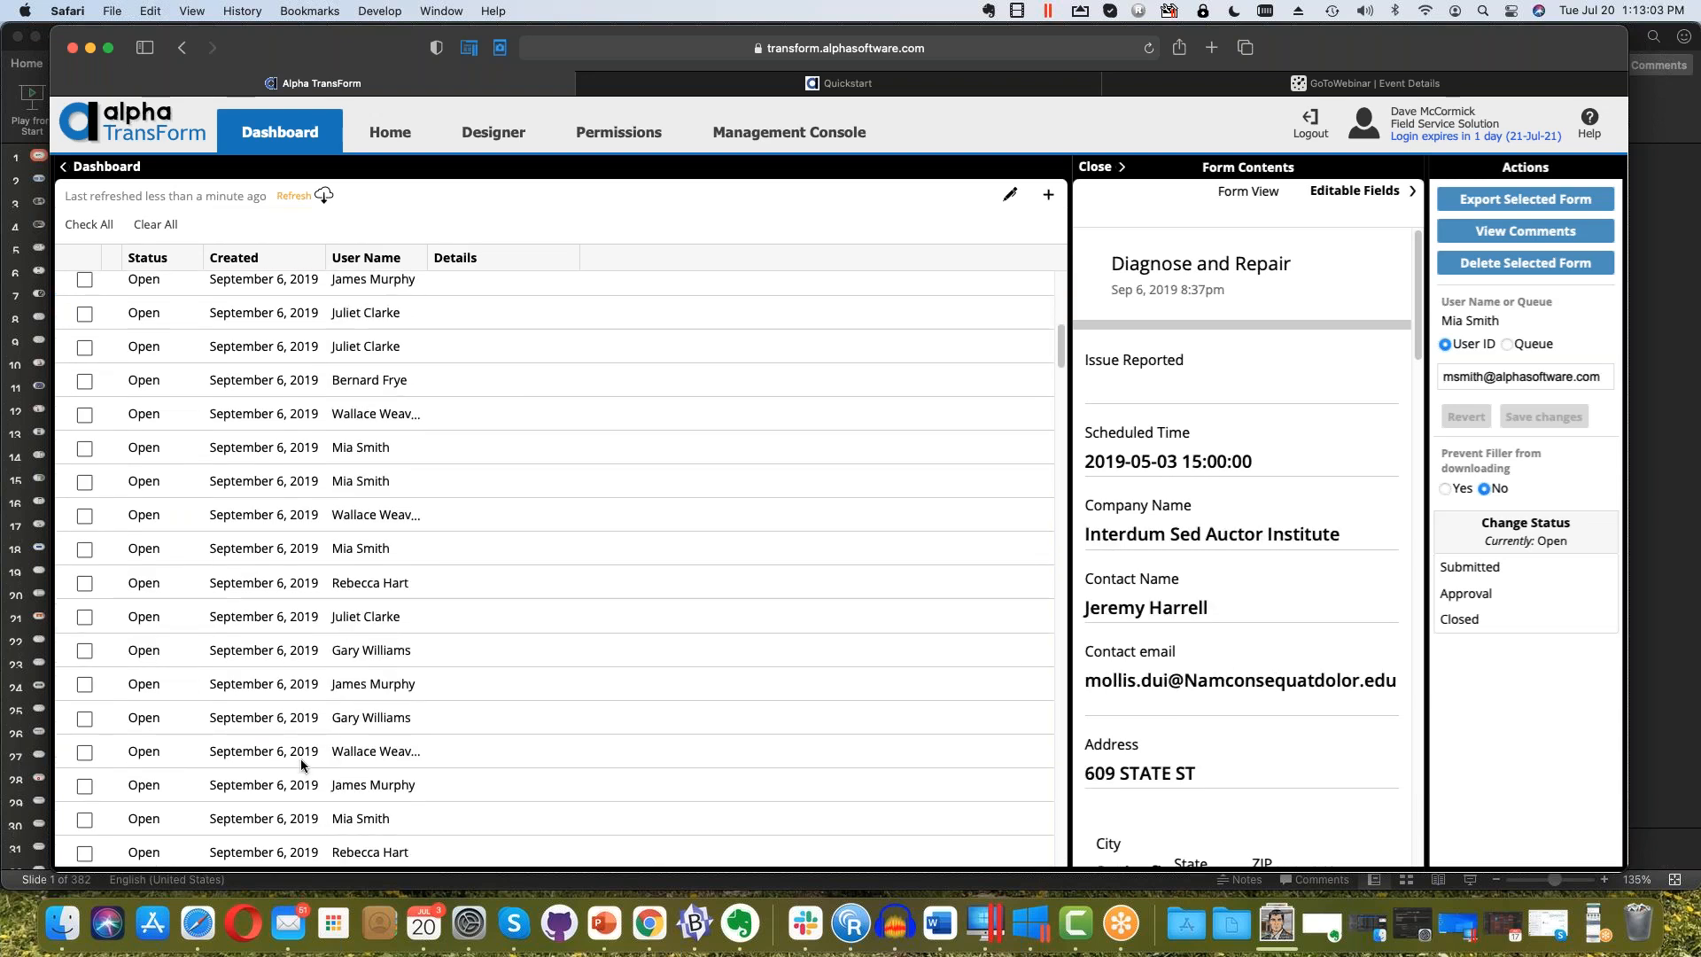
click(302, 762)
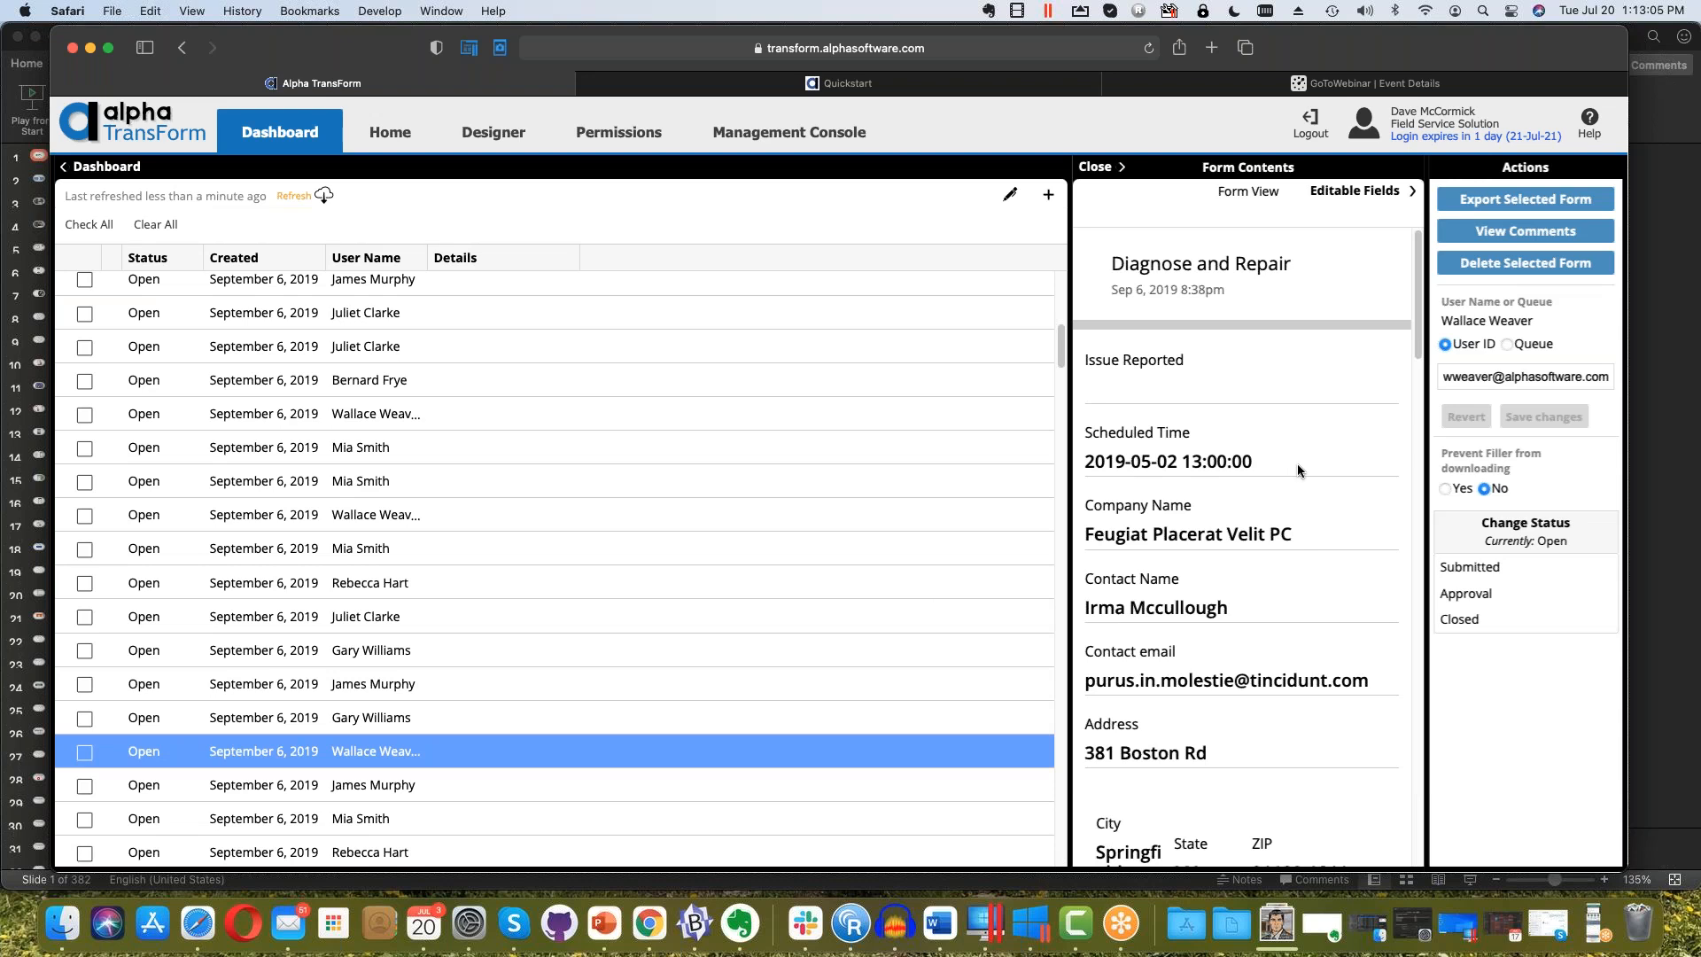
scroll(741, 706, up, 5)
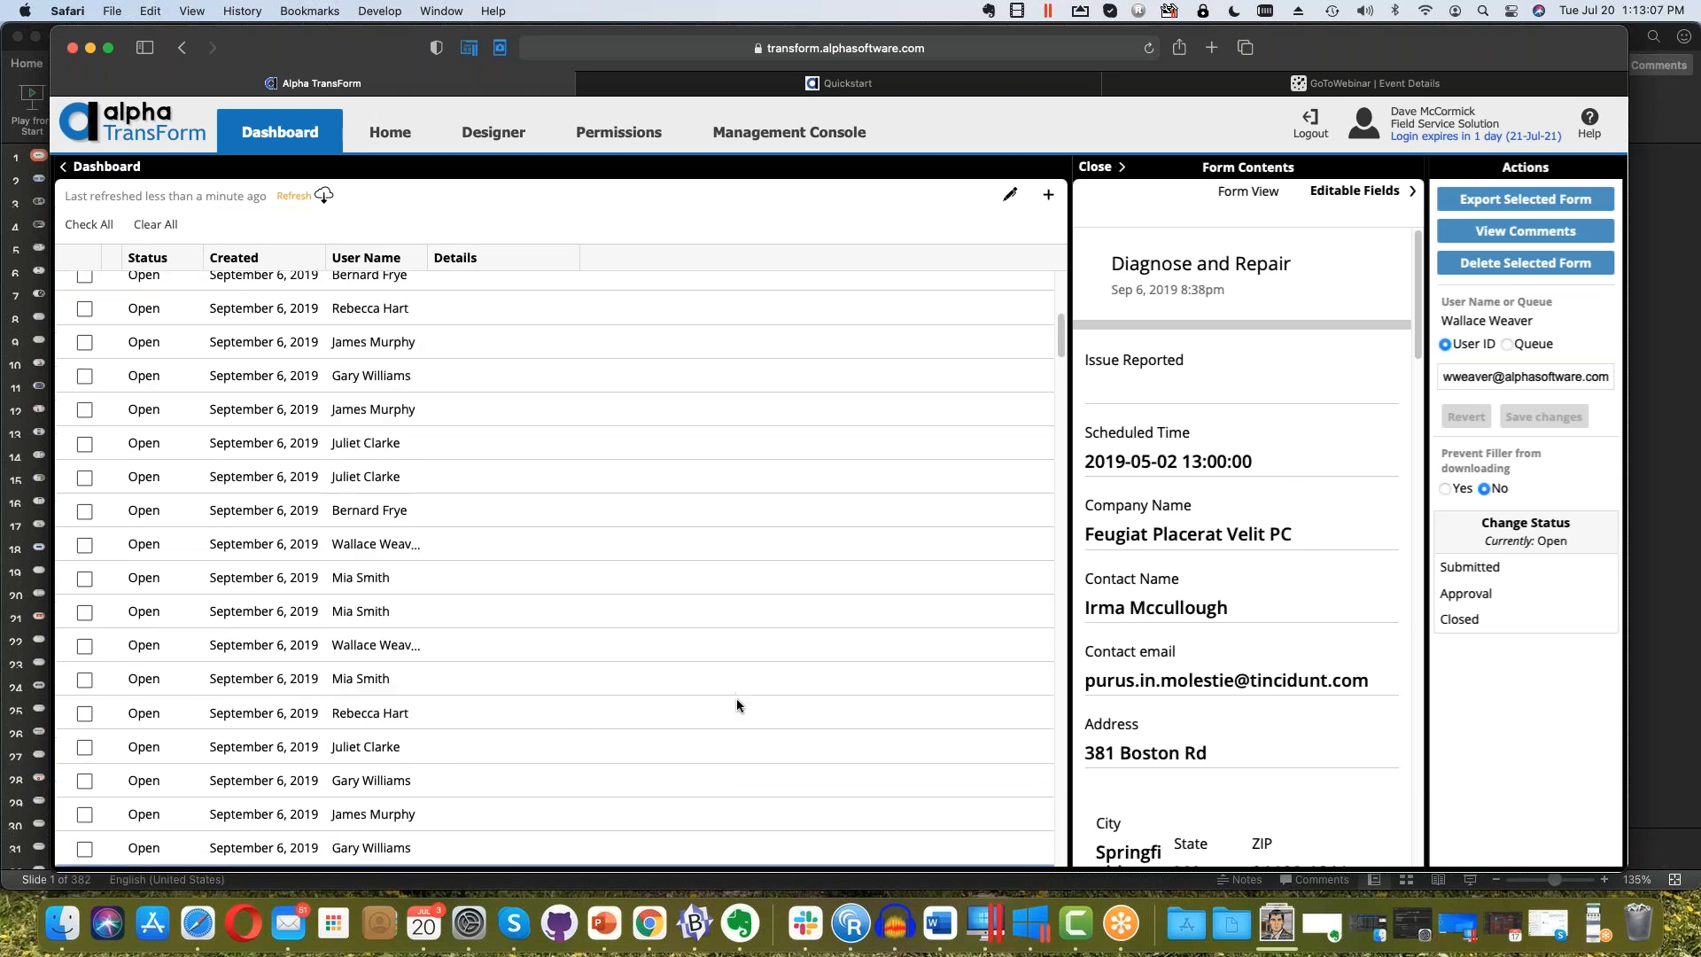
click(122, 168)
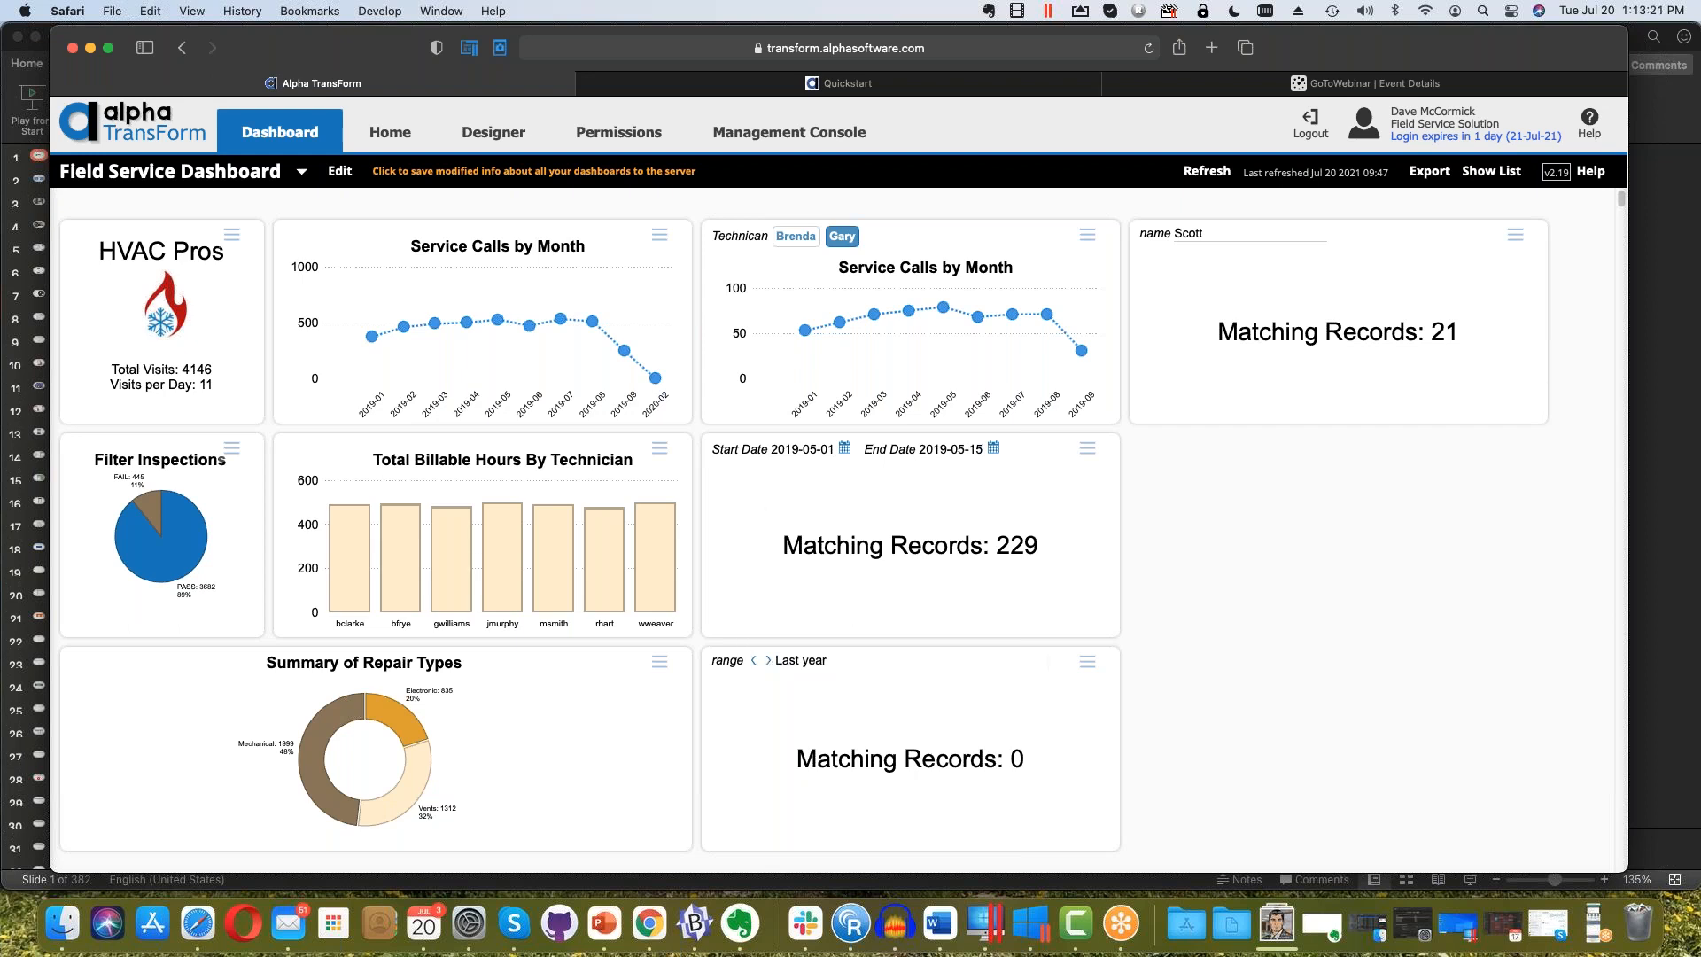
Open the range tile for editing and set its template action to Show filtered list
click(1089, 664)
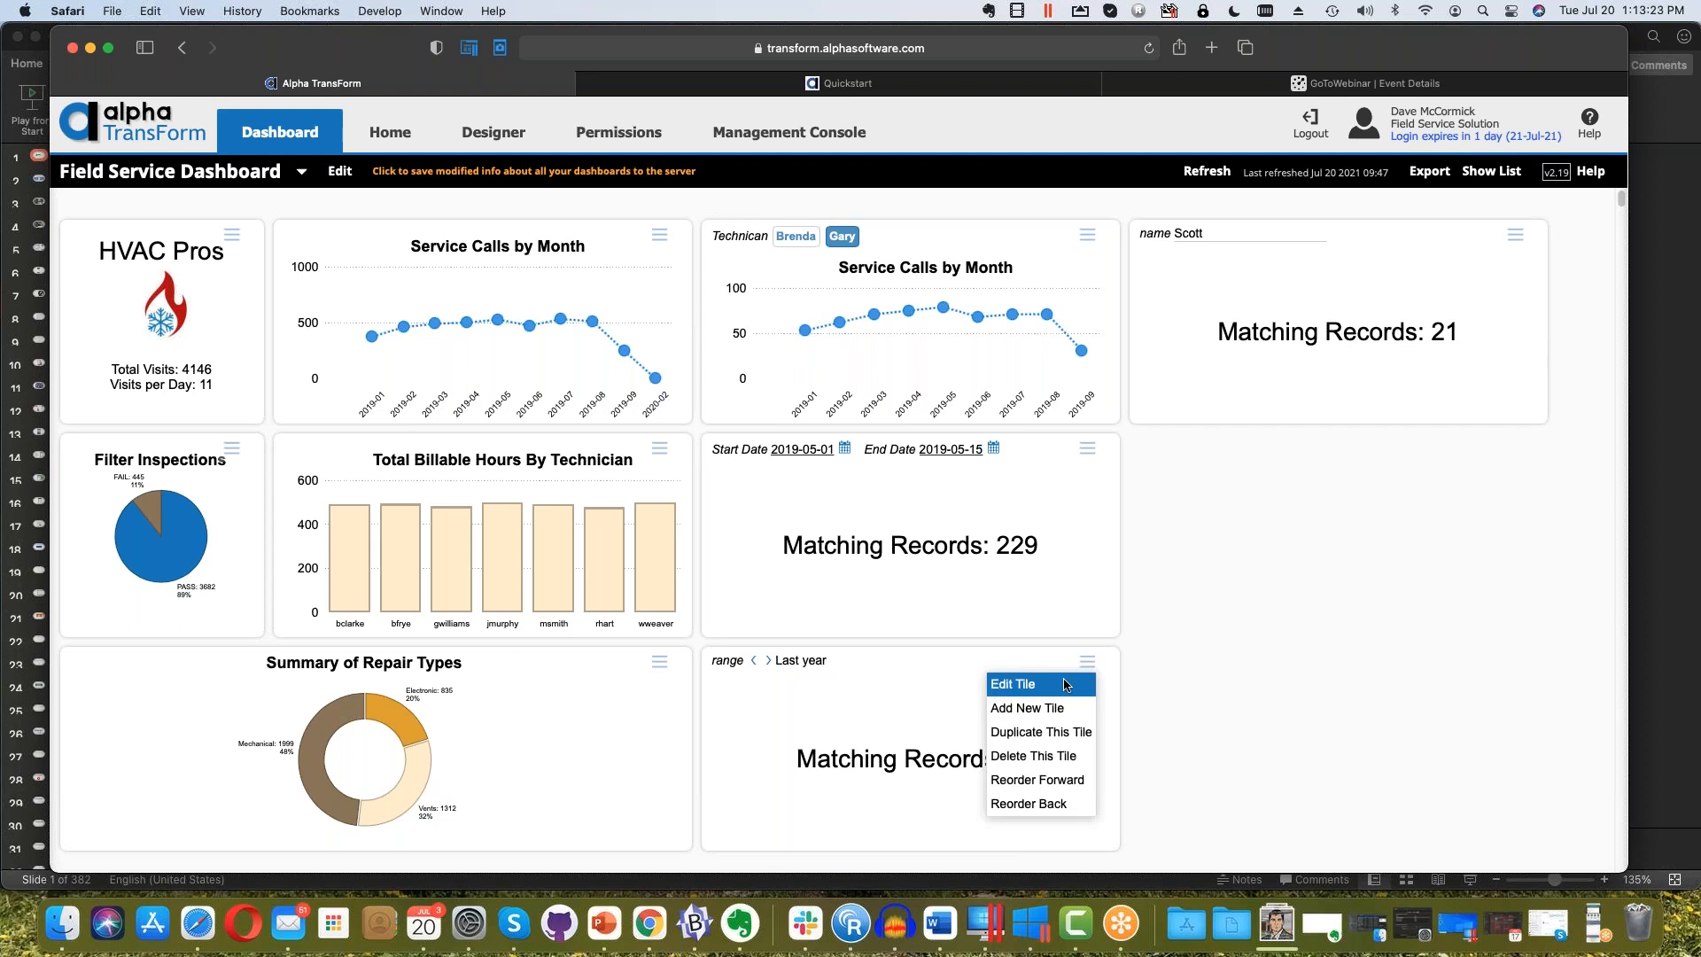
click(1028, 684)
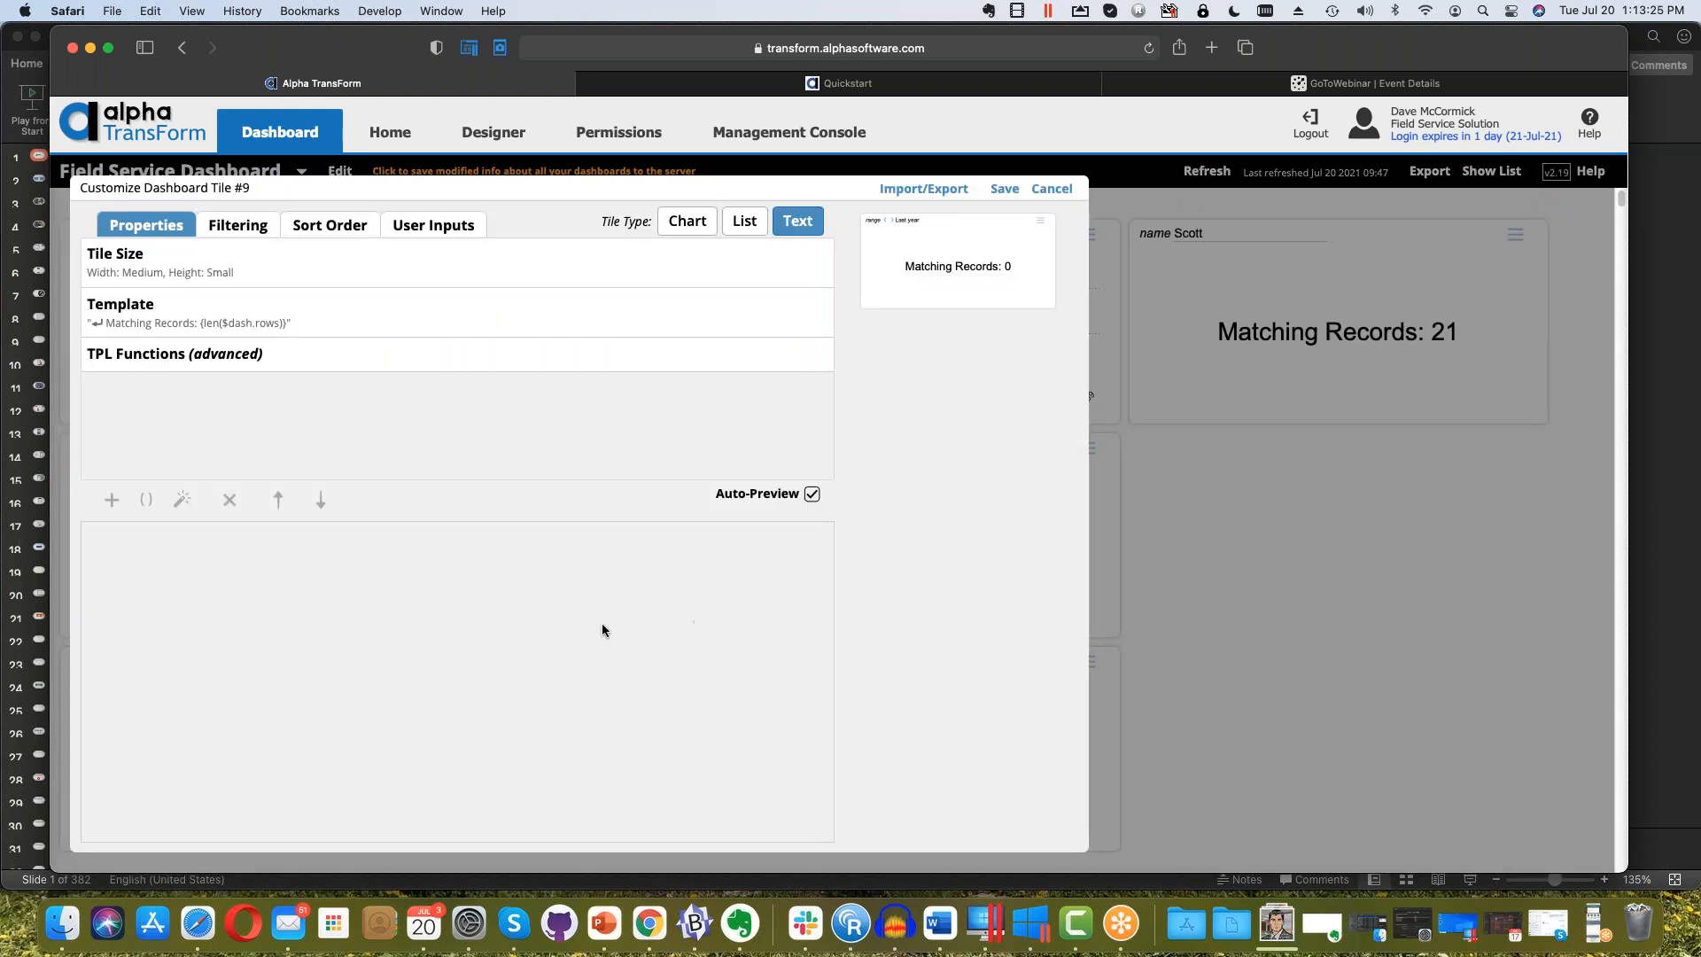
click(475, 323)
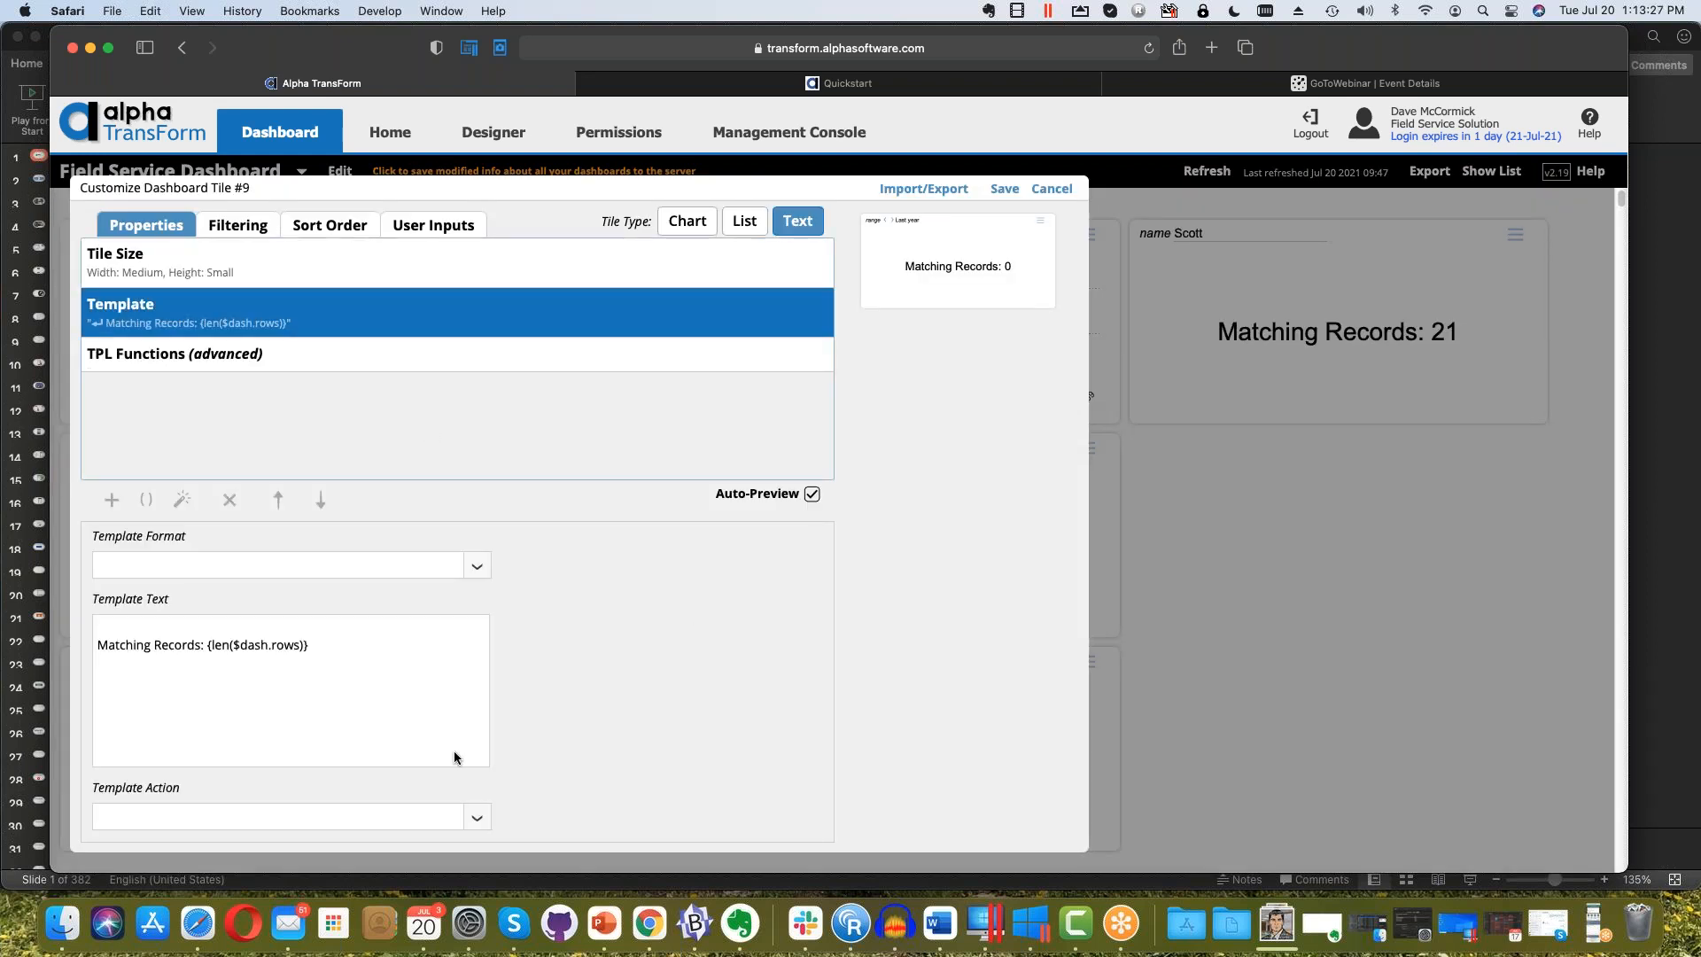
click(473, 819)
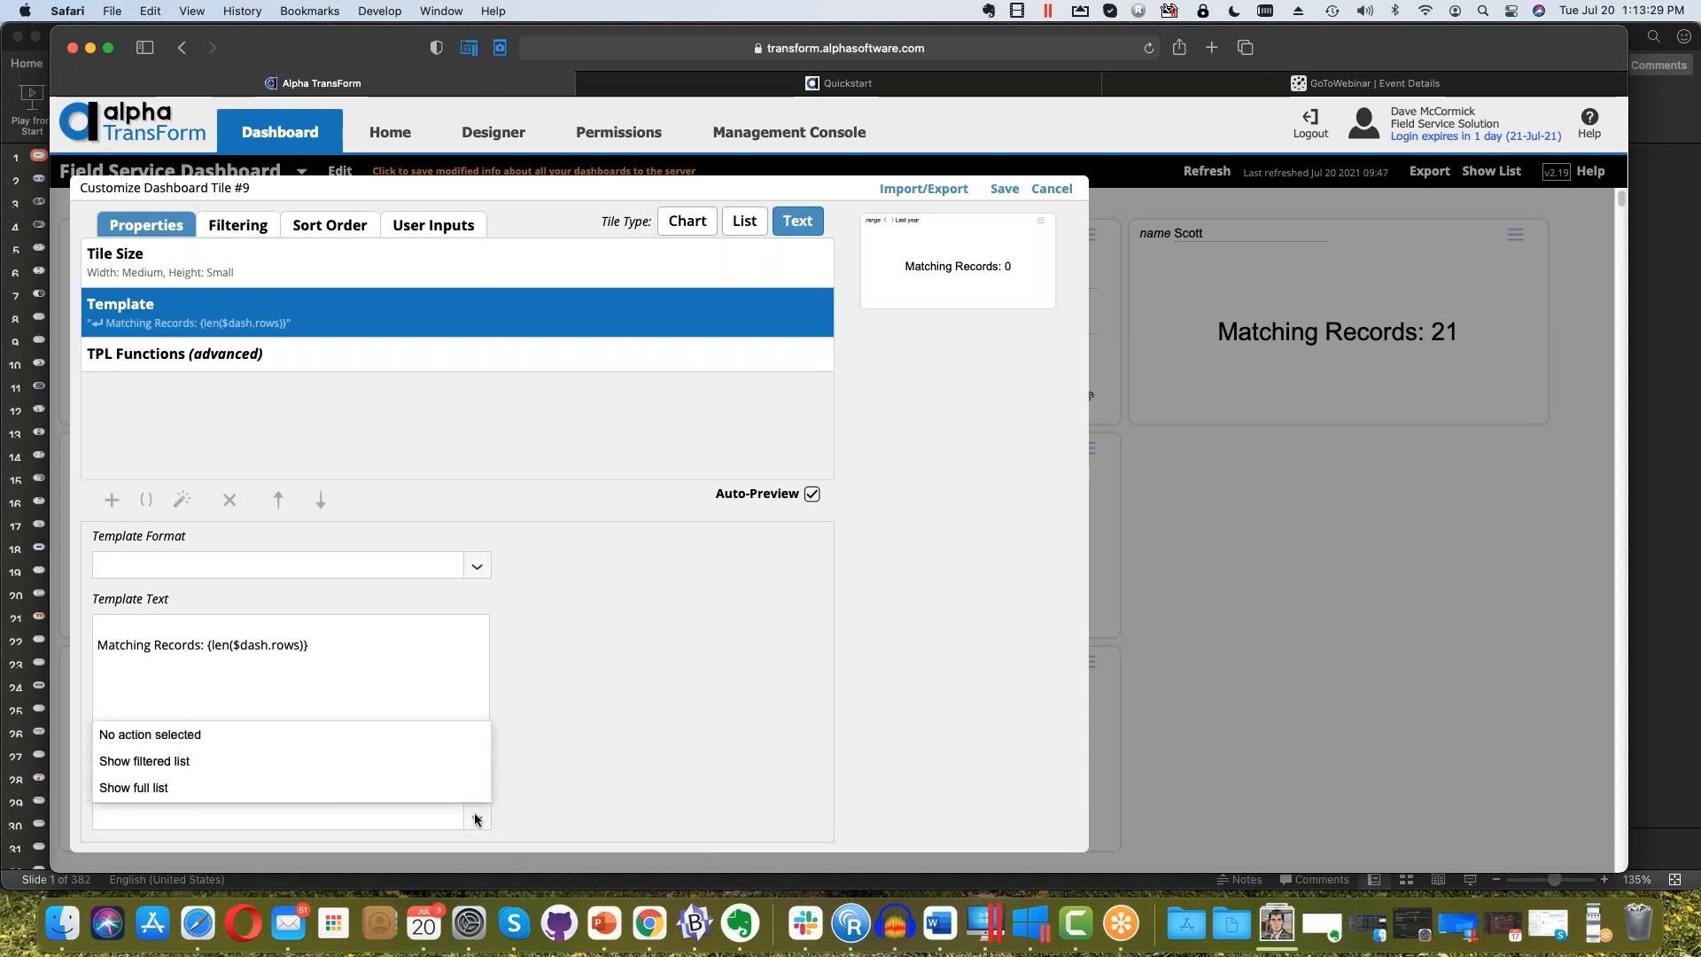
click(312, 775)
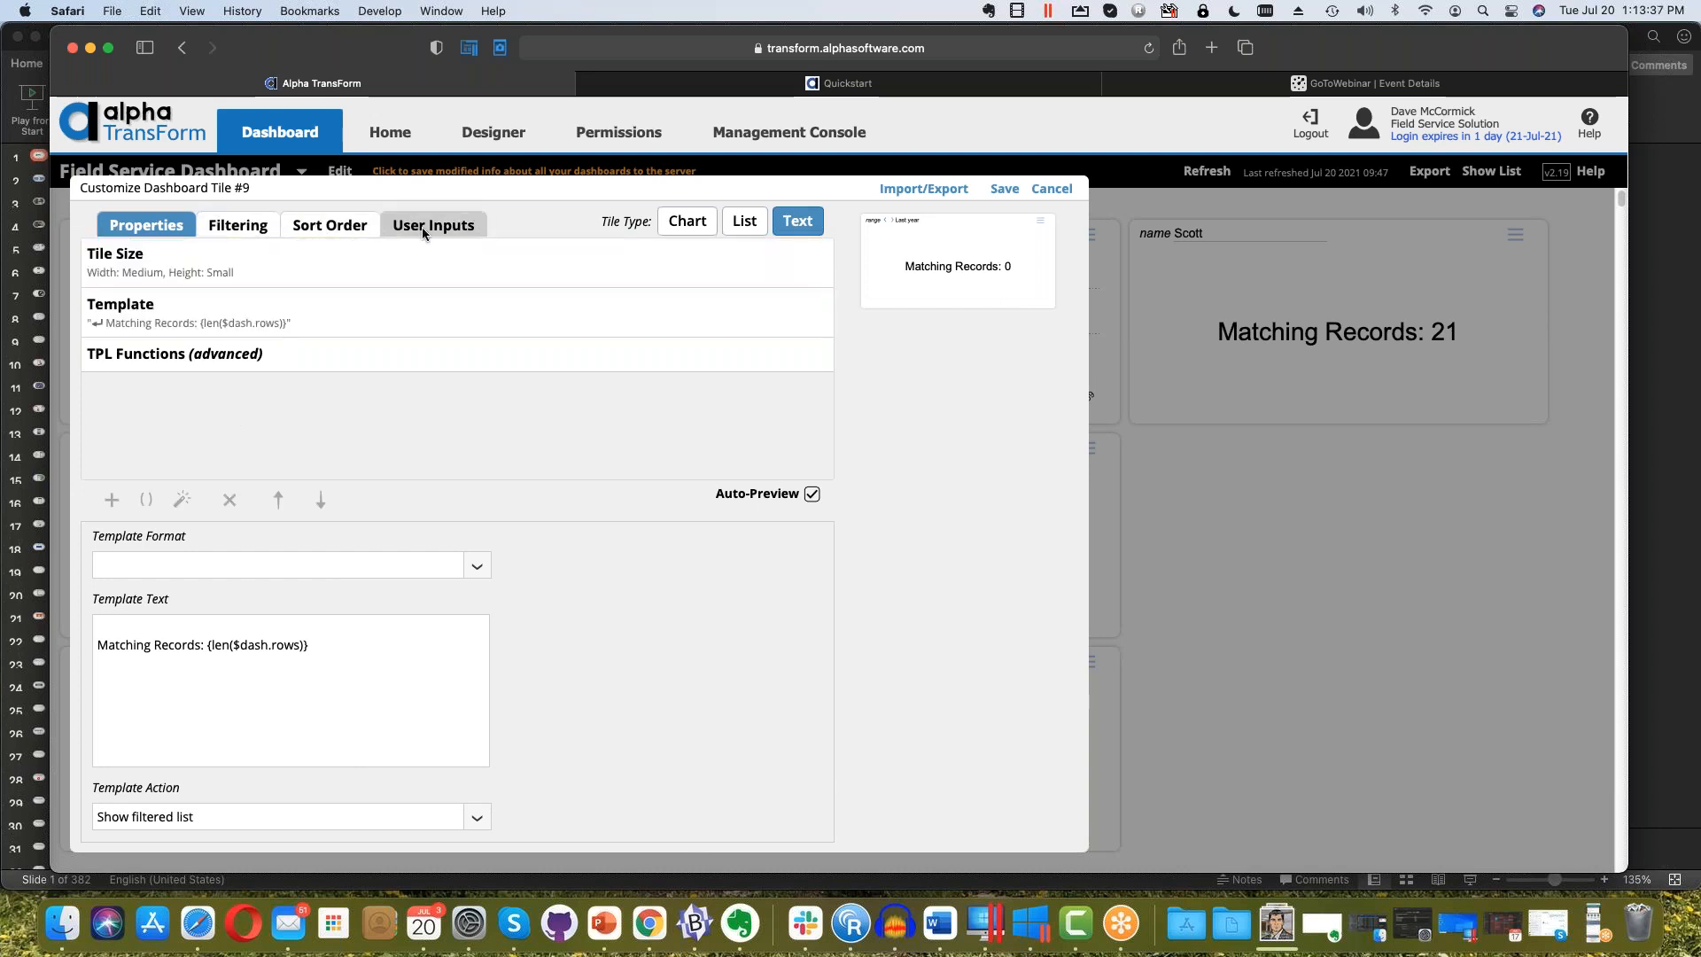
Examine the range user input's Relative Date settings, including its chooser type, period length and initial value
click(459, 227)
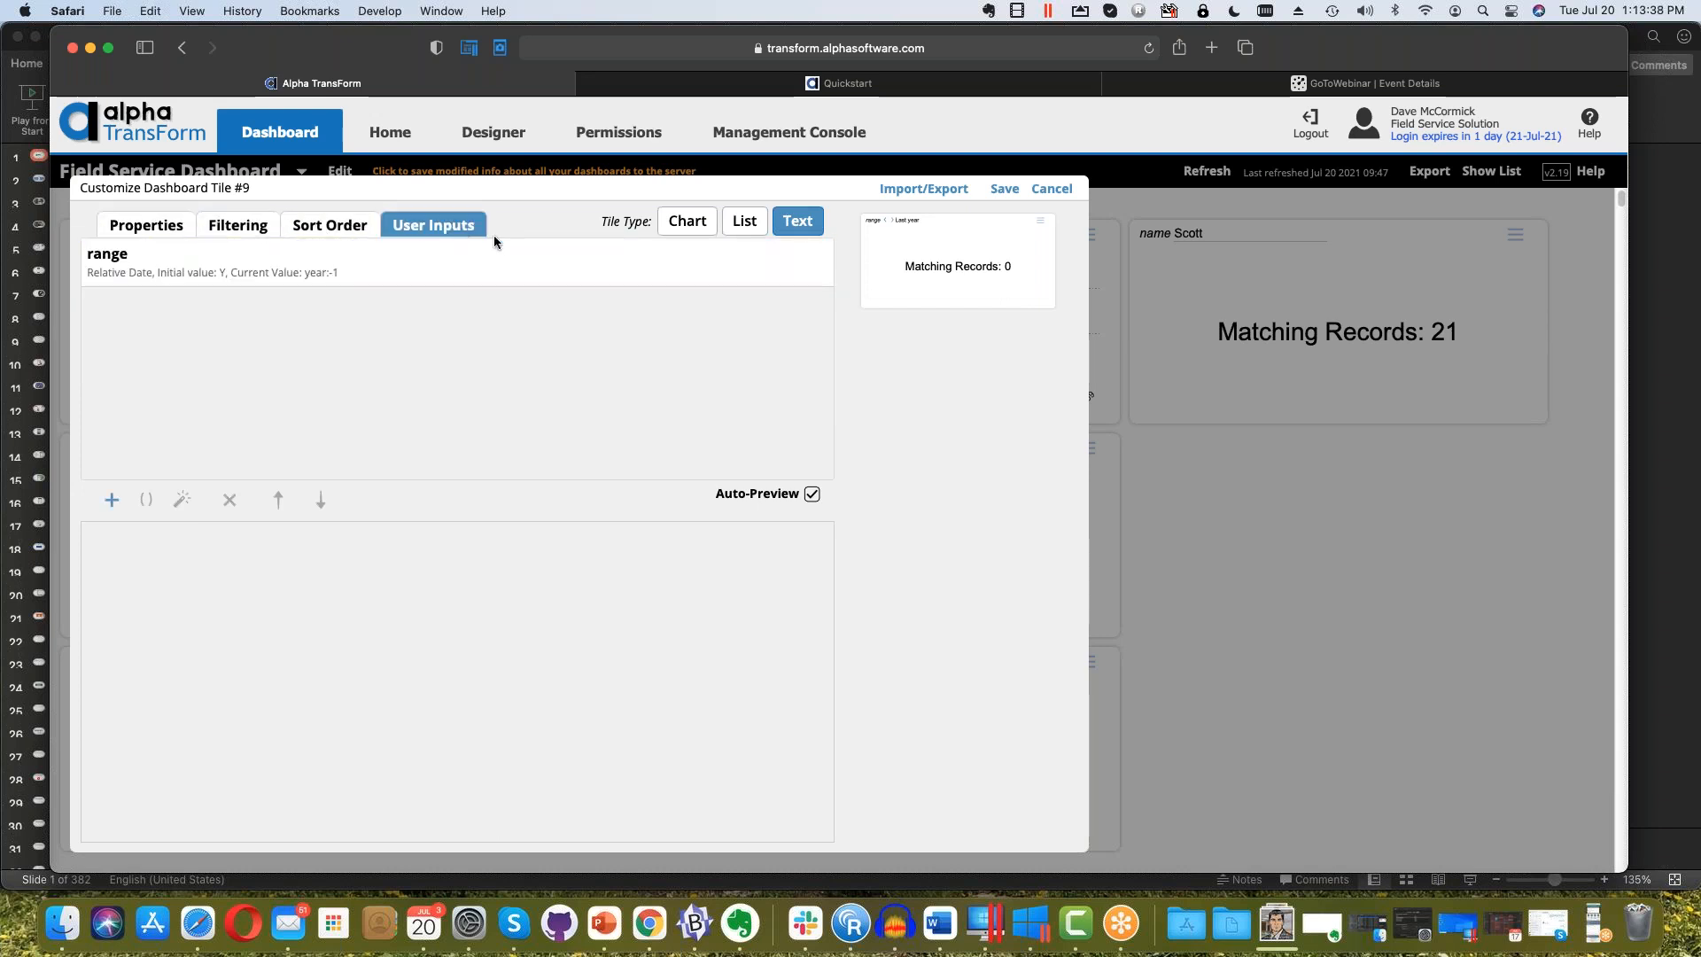
click(403, 278)
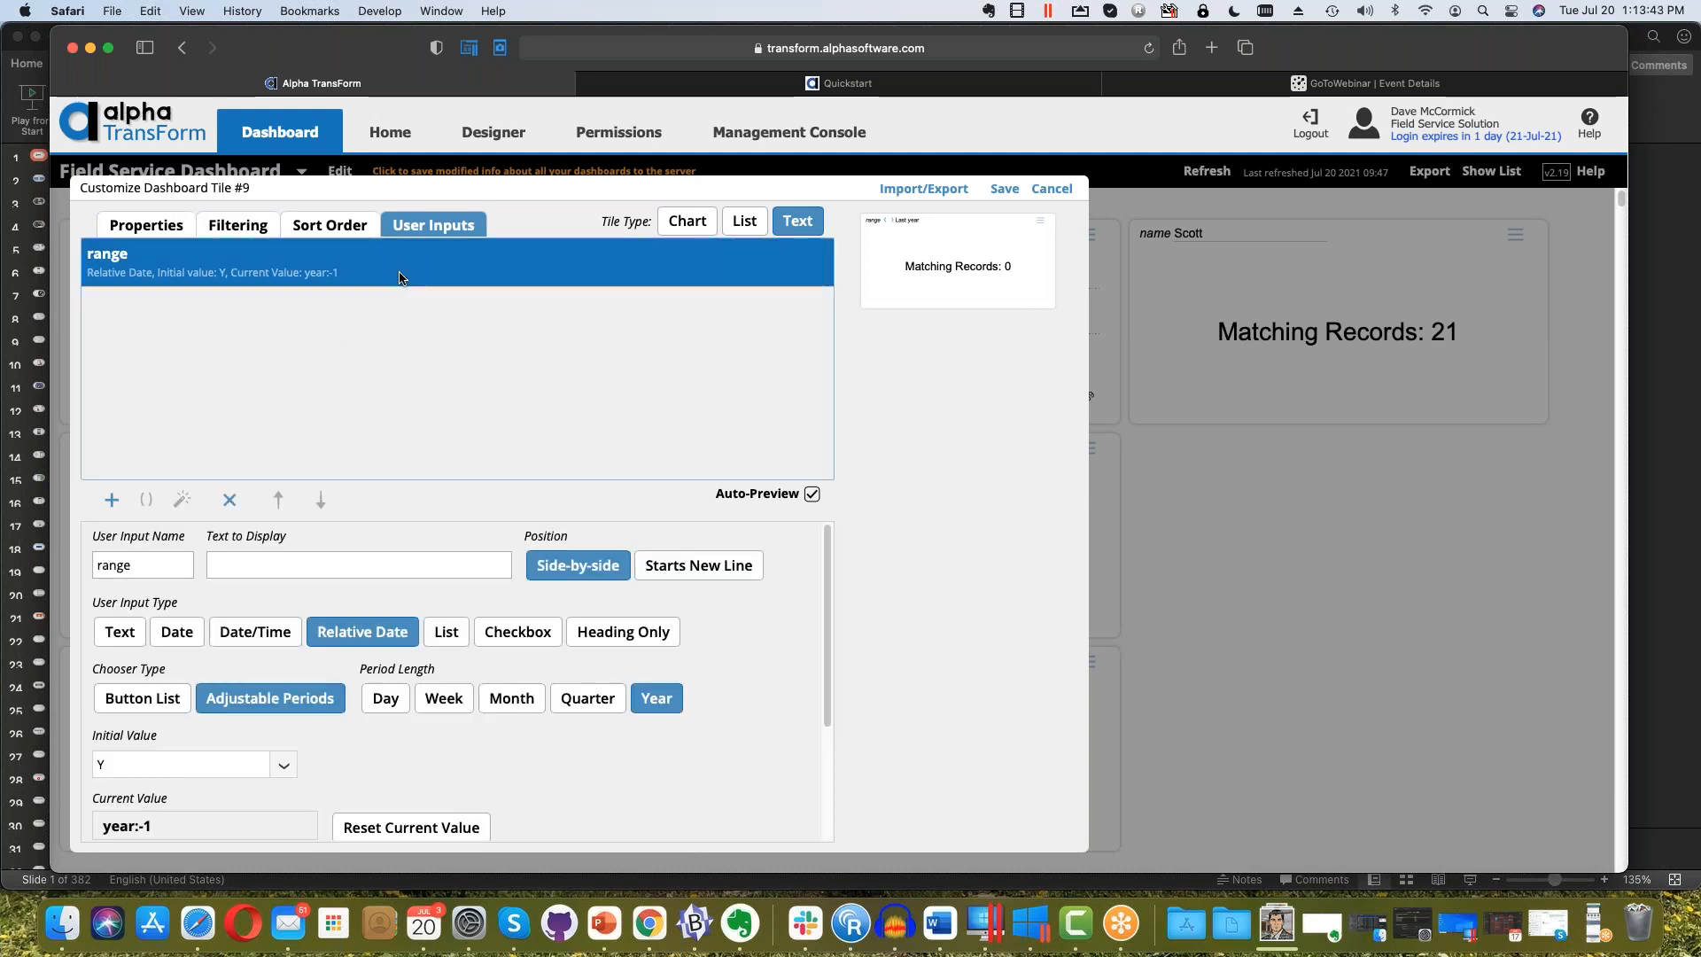
click(150, 574)
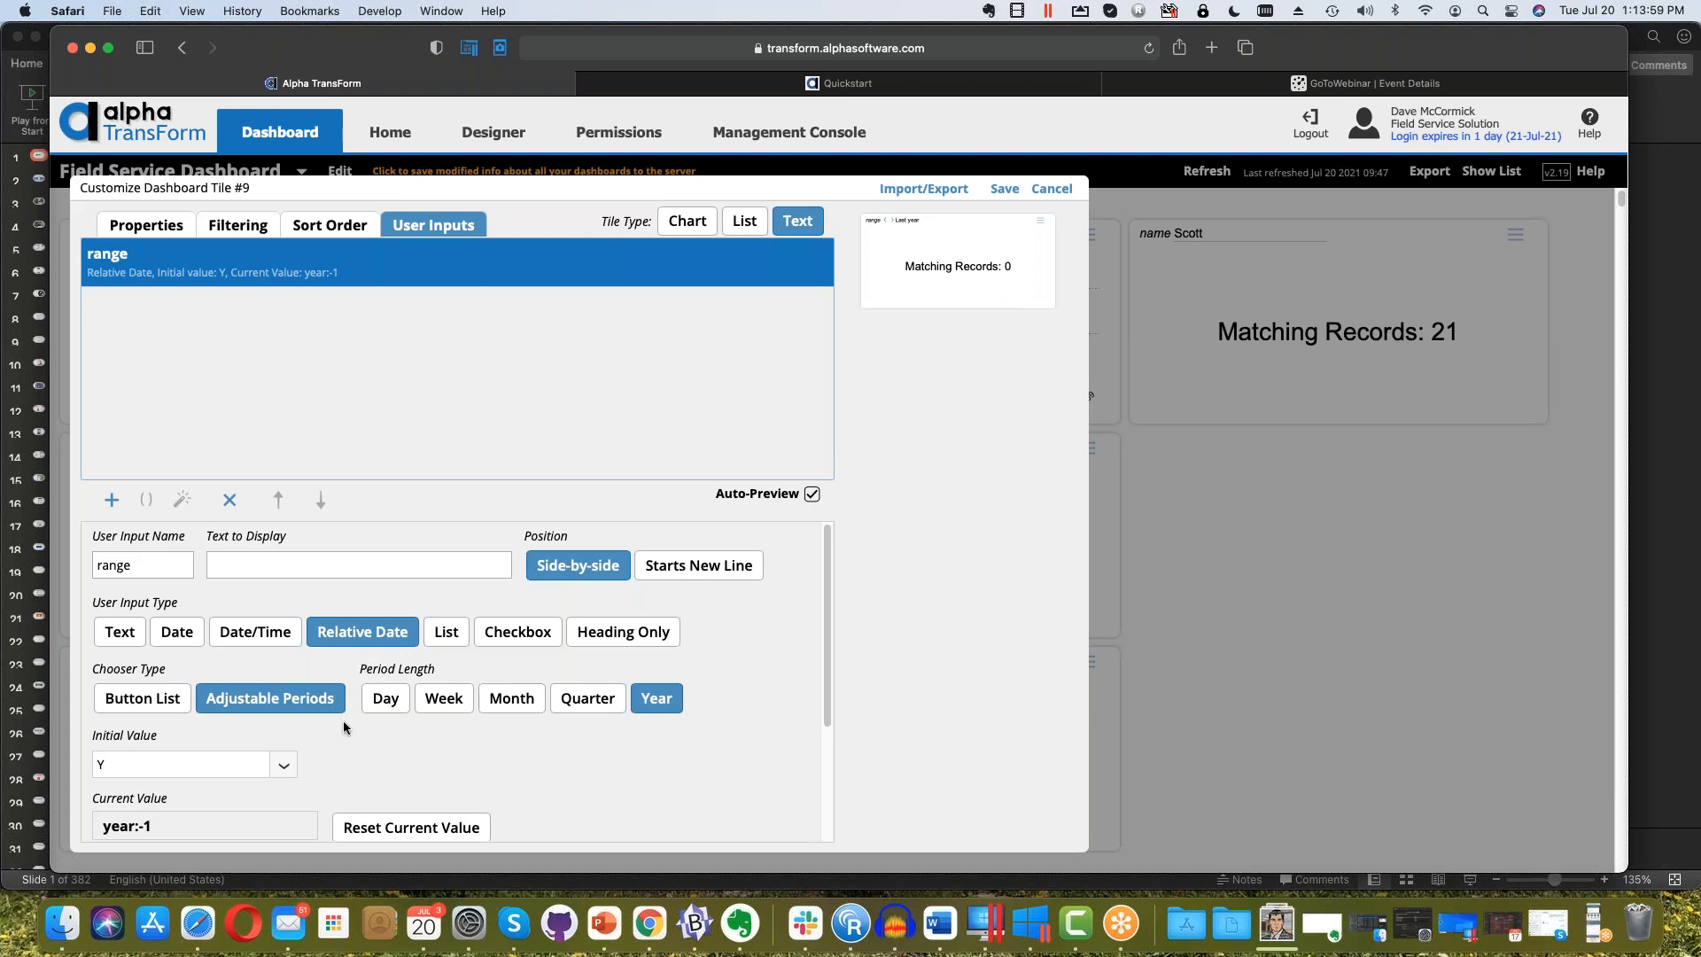
scroll(423, 721, down, 2)
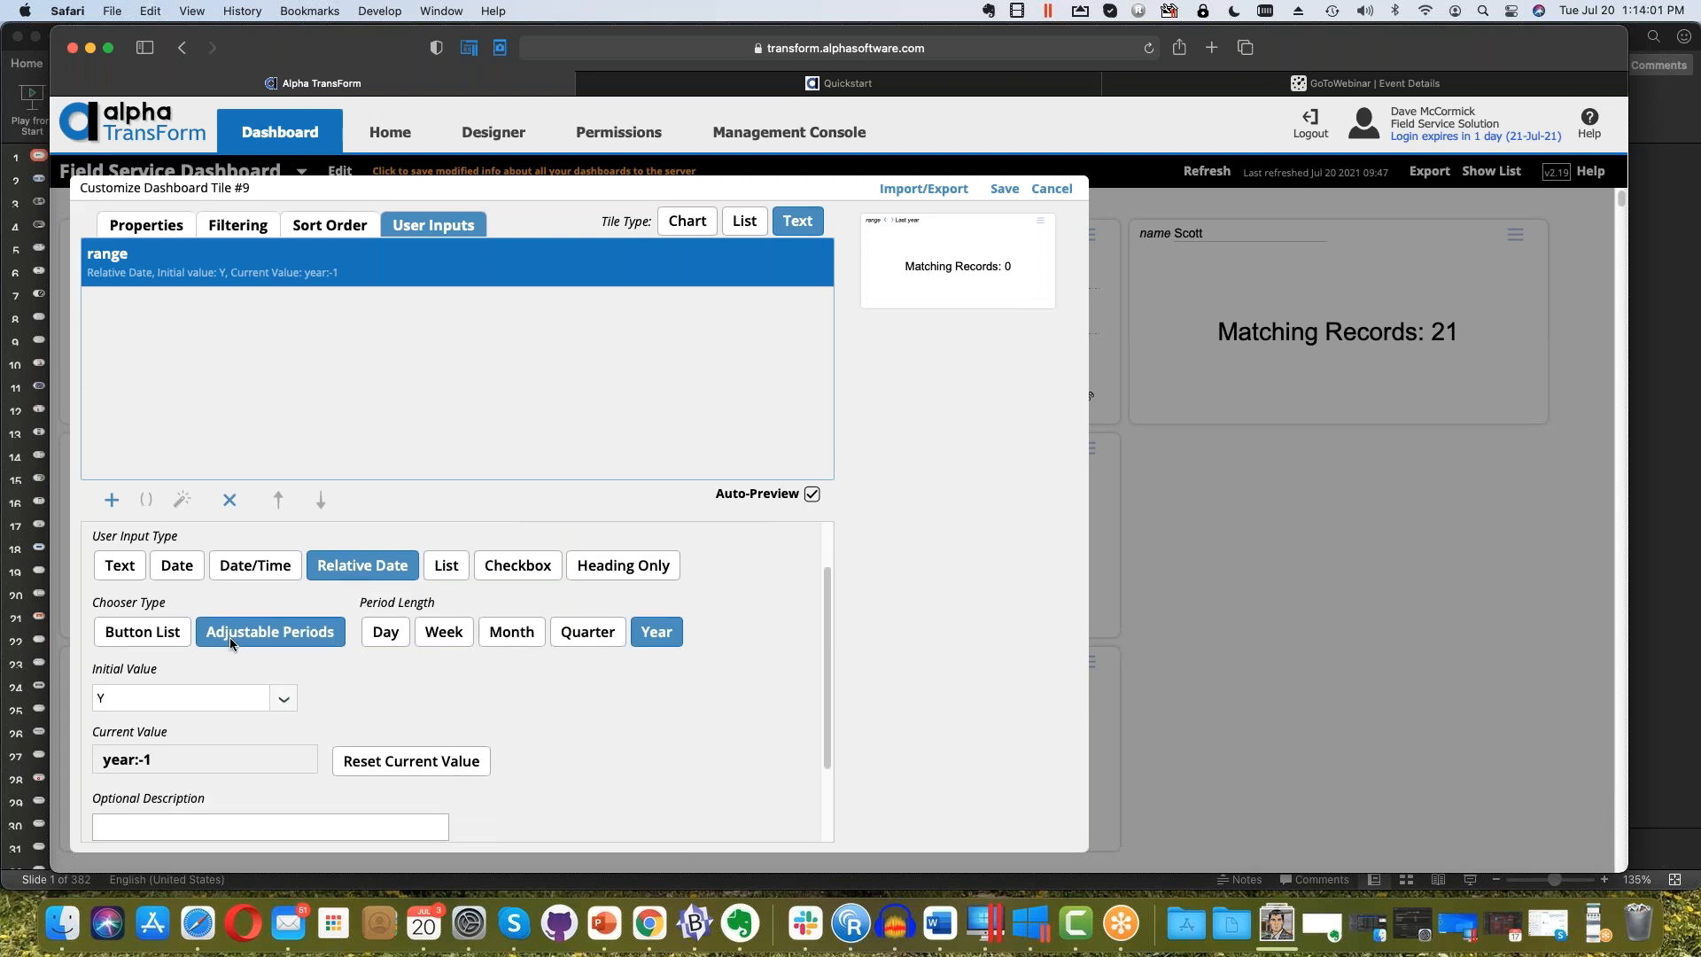
Preview the range input with the Button List chooser type, restore Adjustable Periods, and discard the tile's edits
click(176, 635)
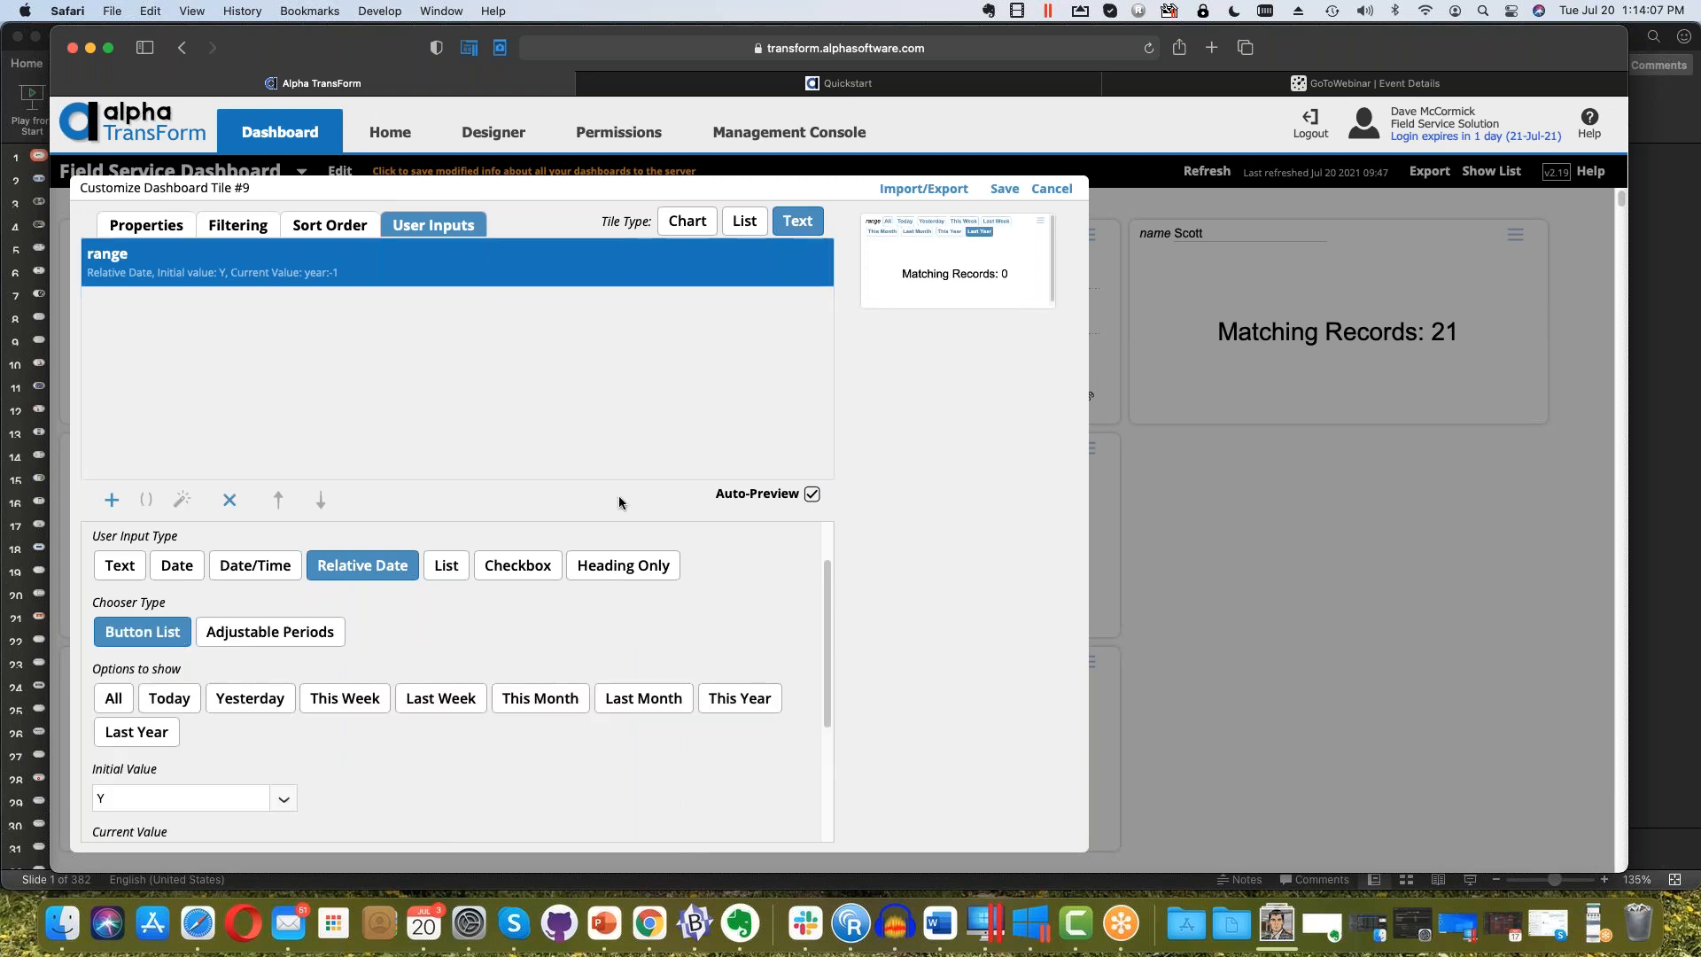
mouse_move(920, 241)
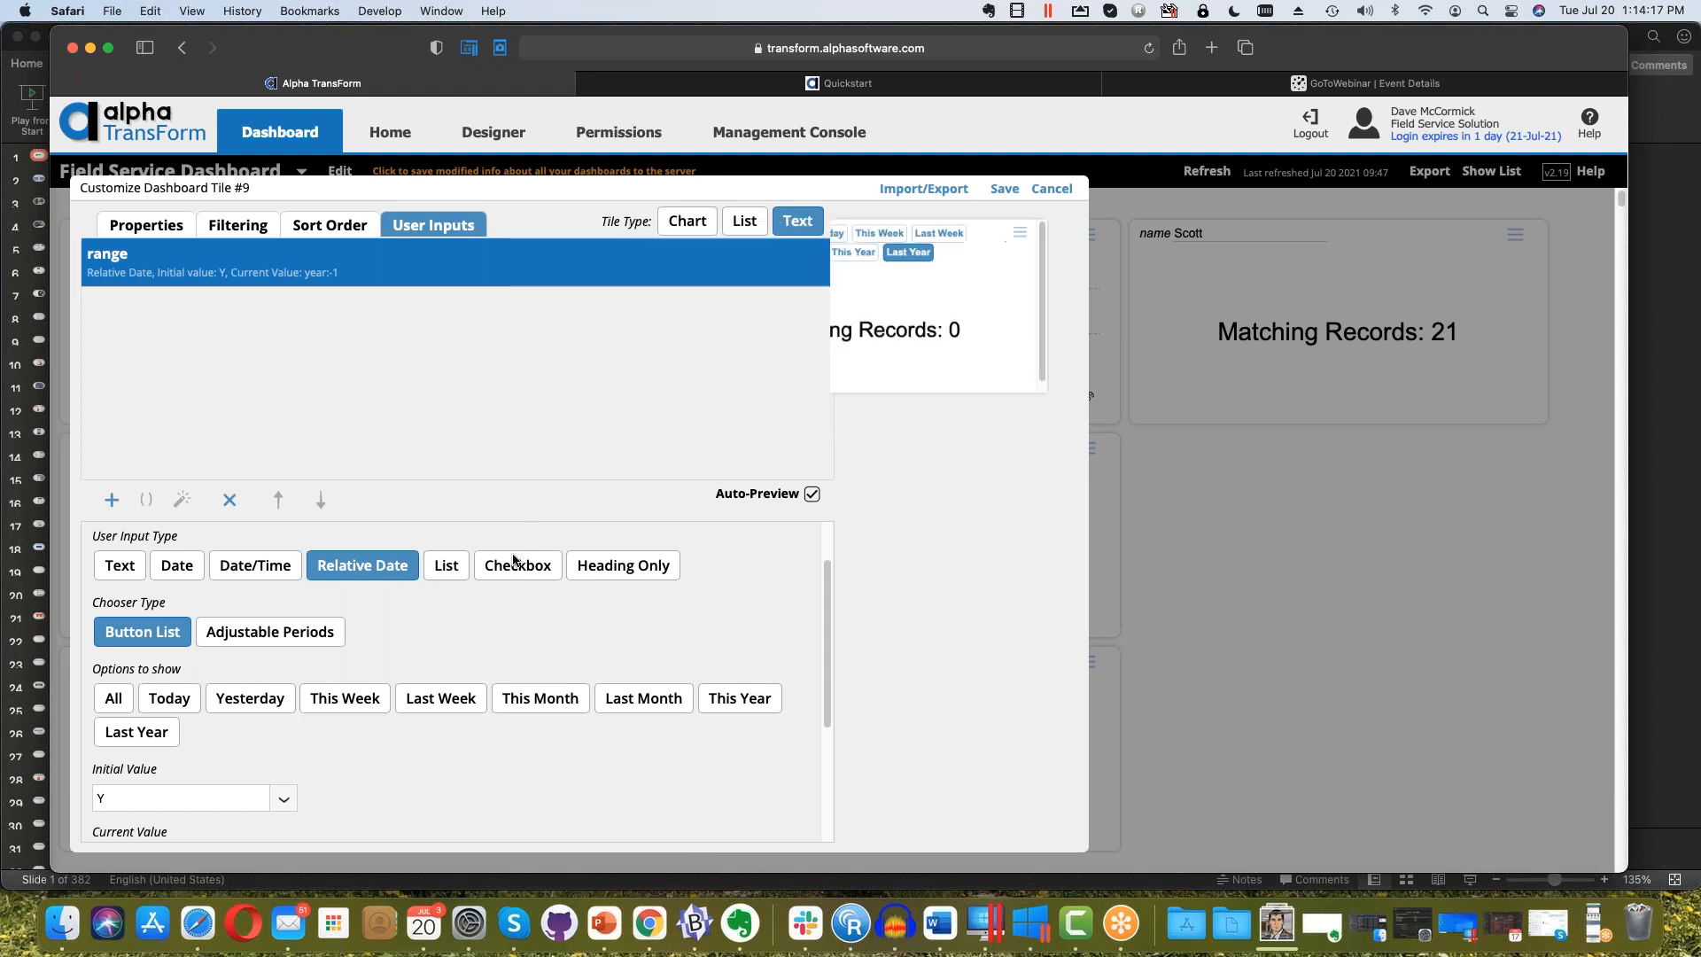
click(317, 635)
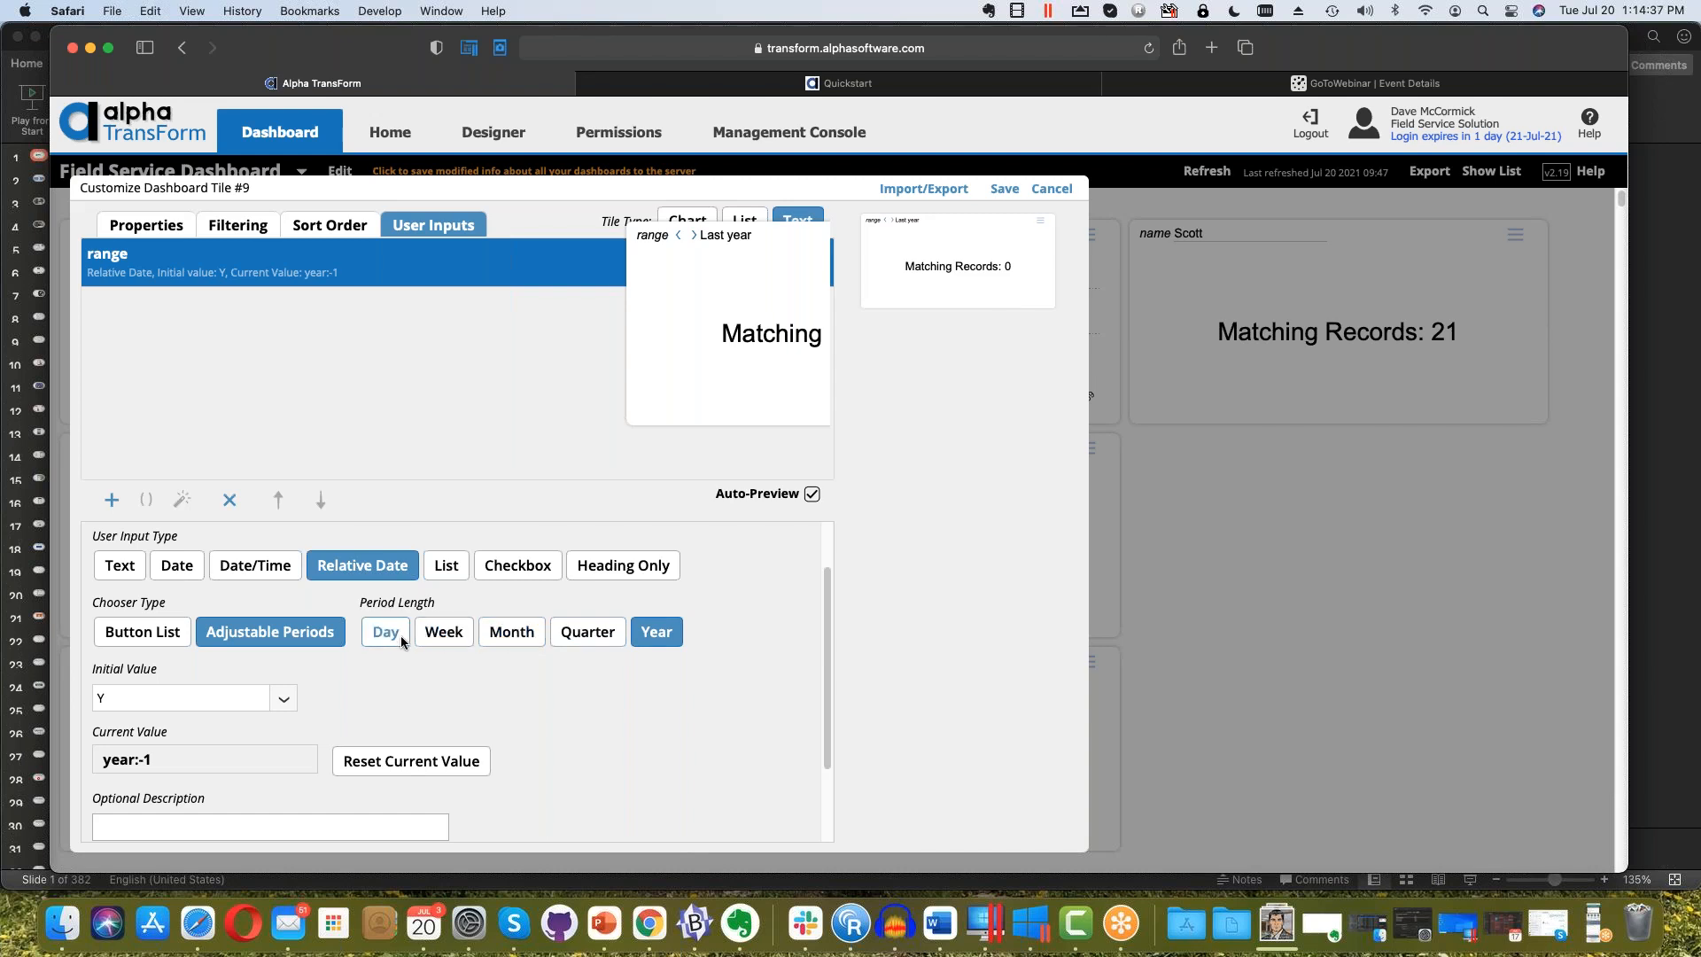
scroll(742, 689, down, 3)
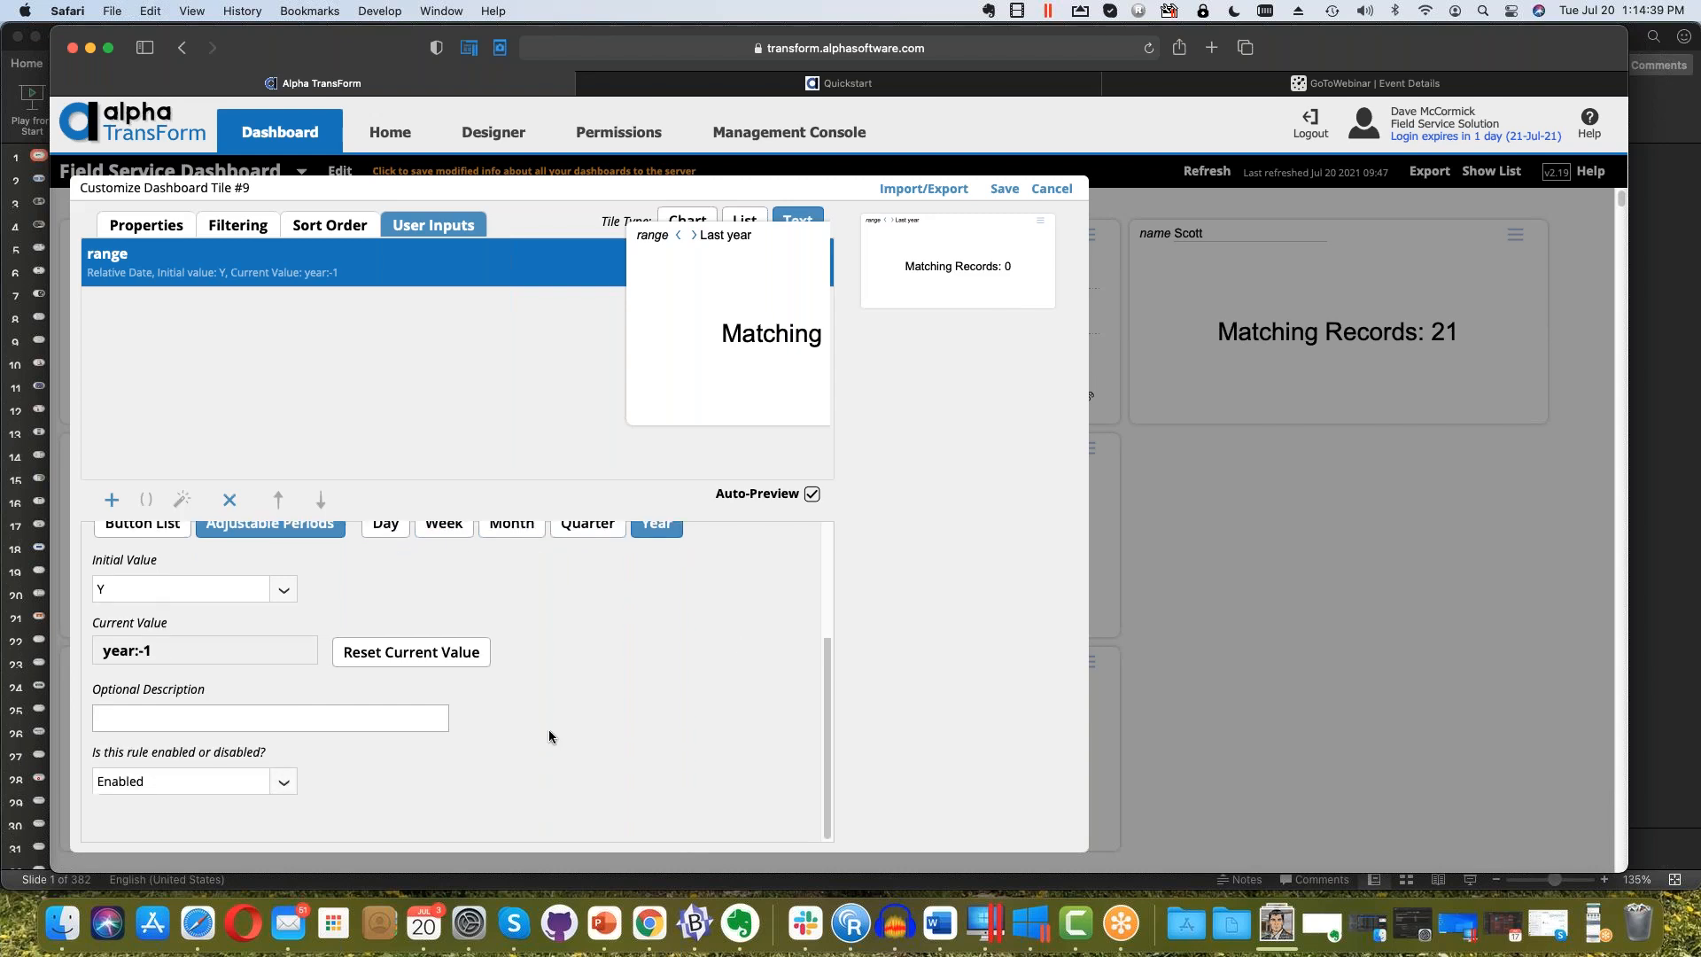
scroll(558, 721, up, 5)
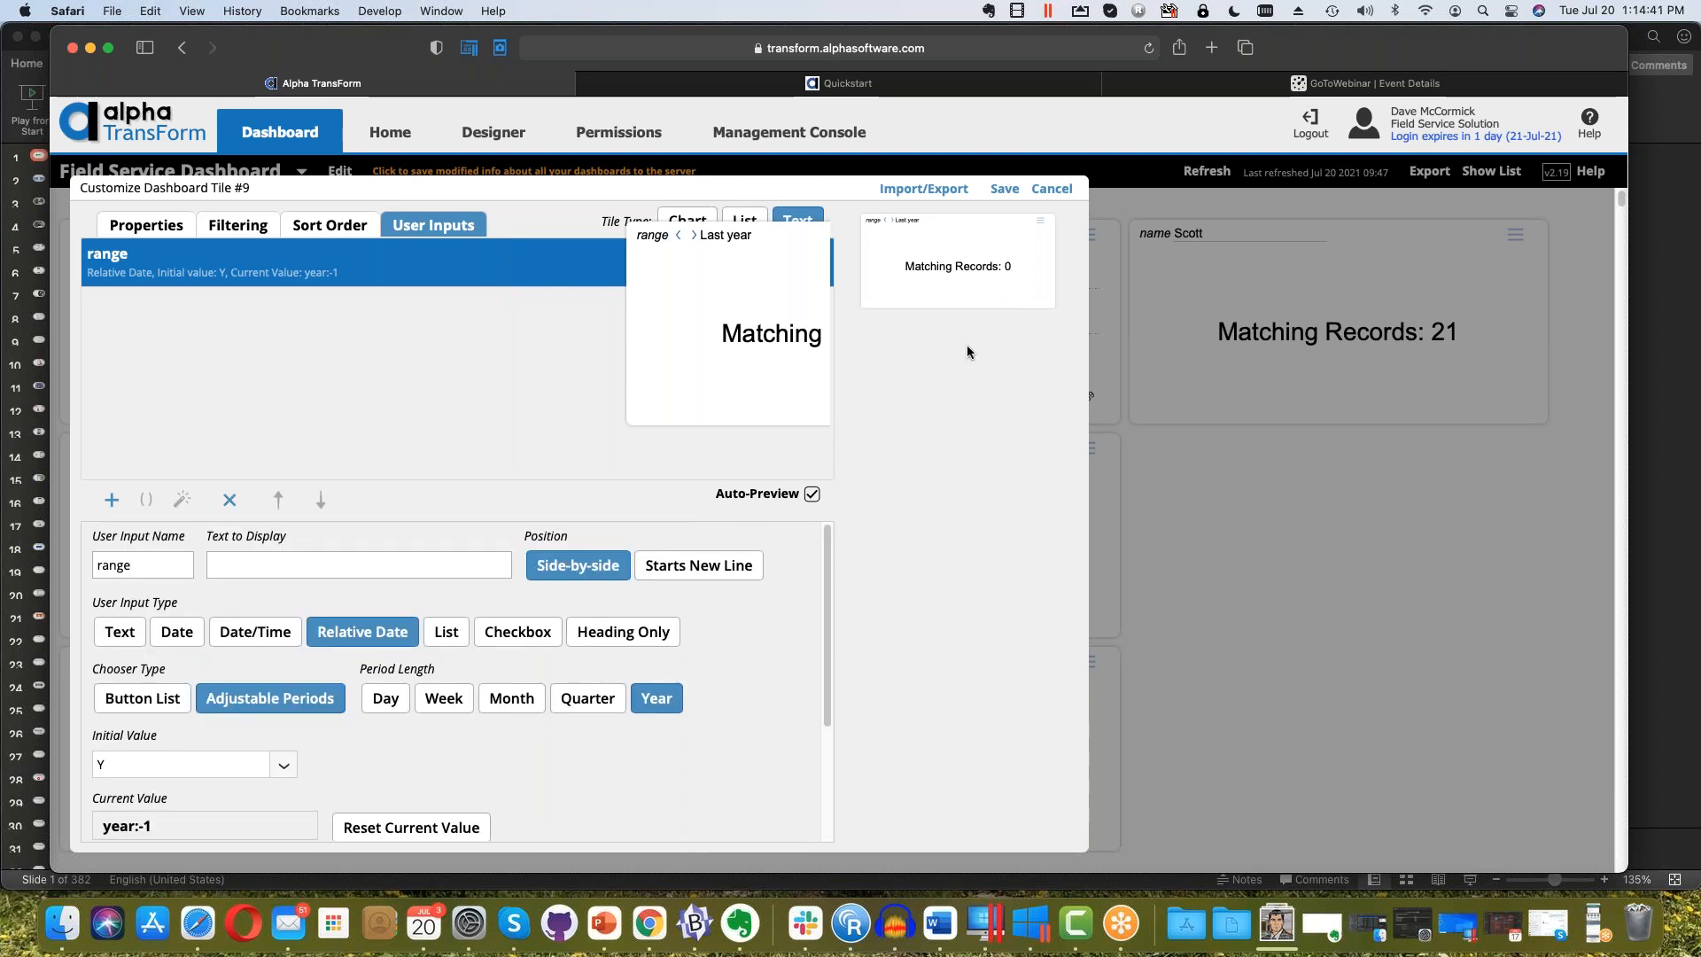
click(1058, 189)
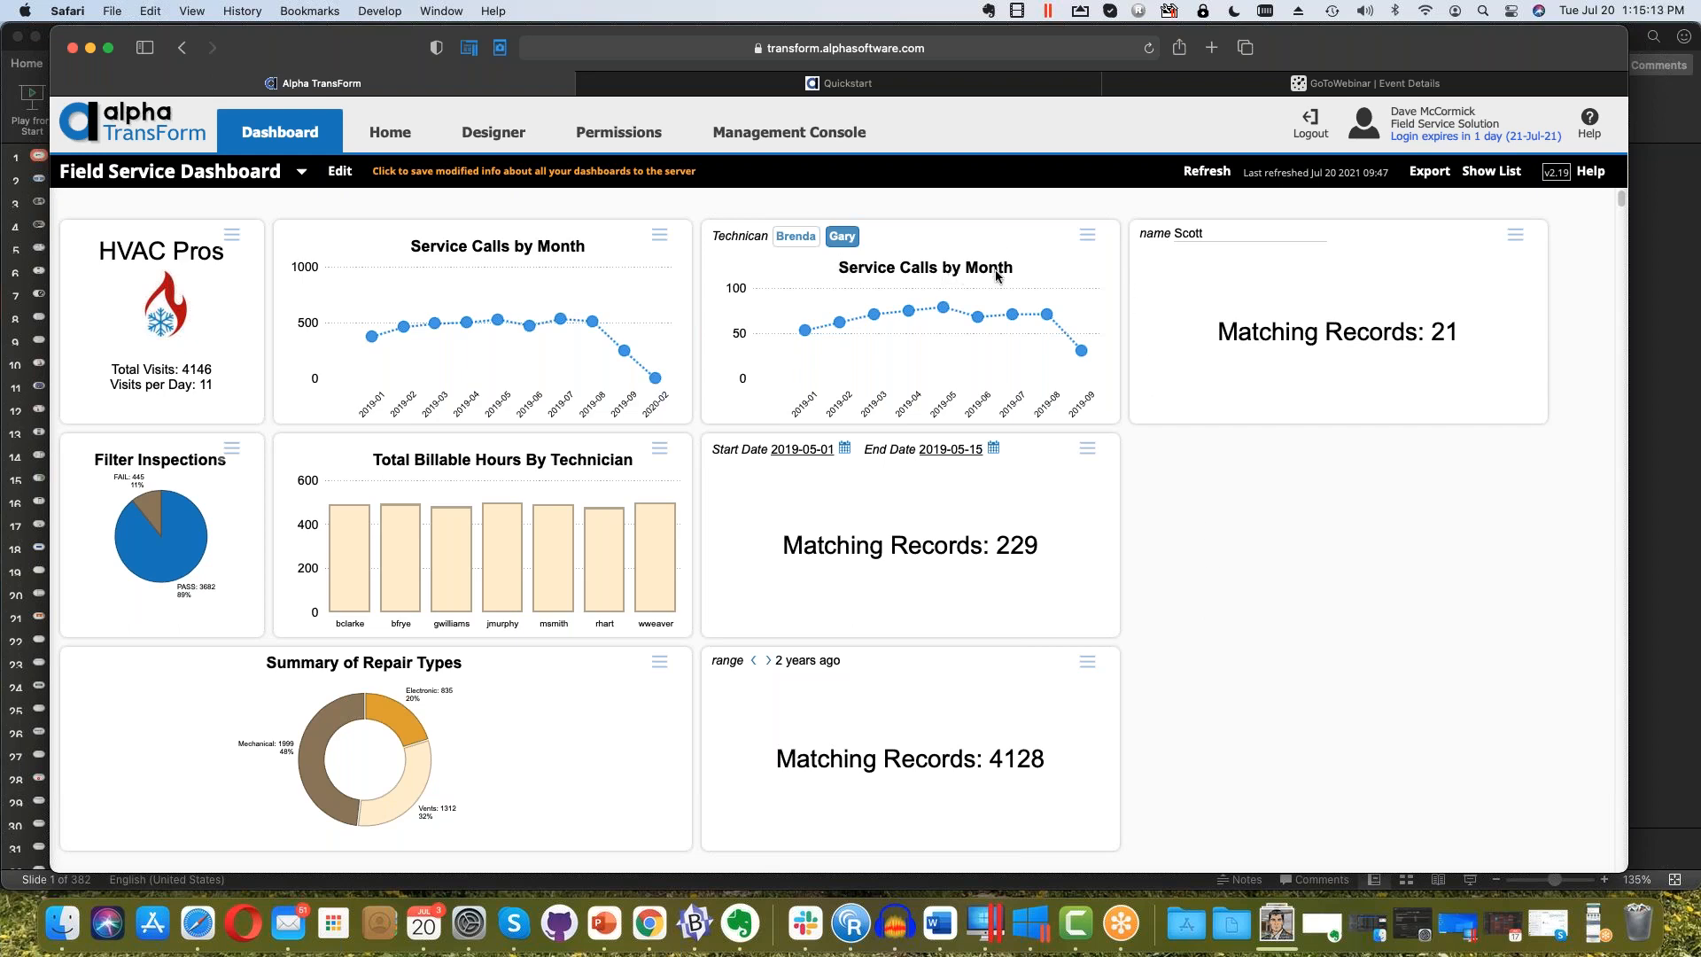
Switch the Technican chart to the first technician, open that tile for editing, and examine its chart properties
click(797, 237)
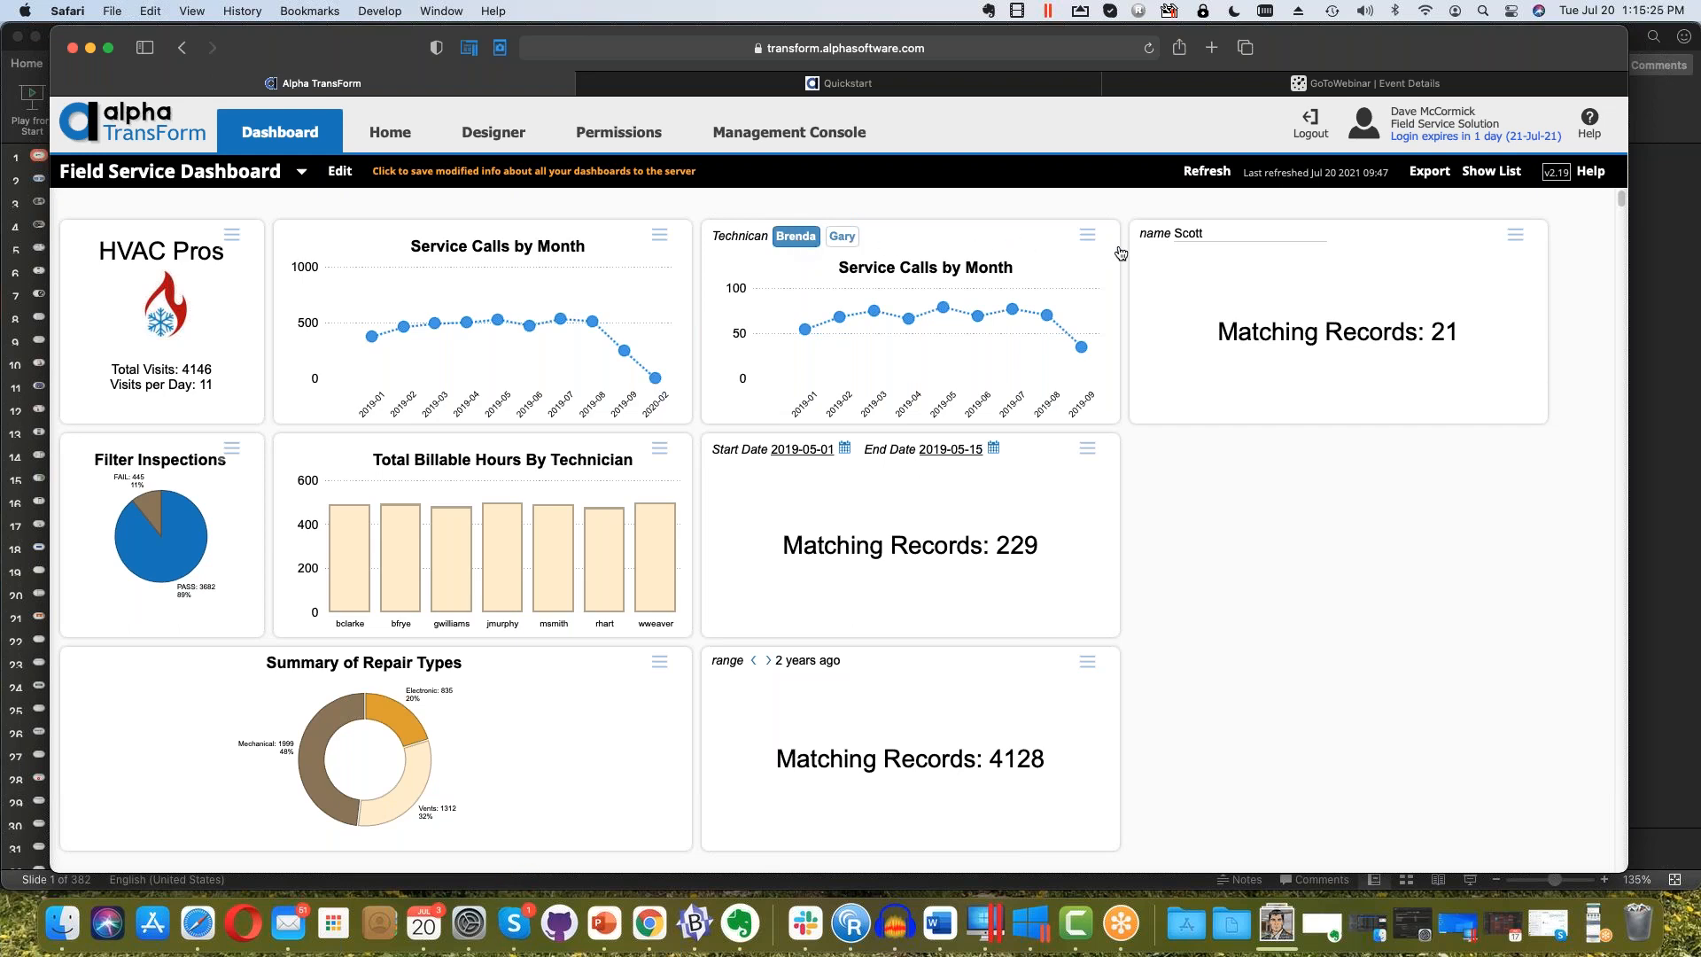
click(1088, 237)
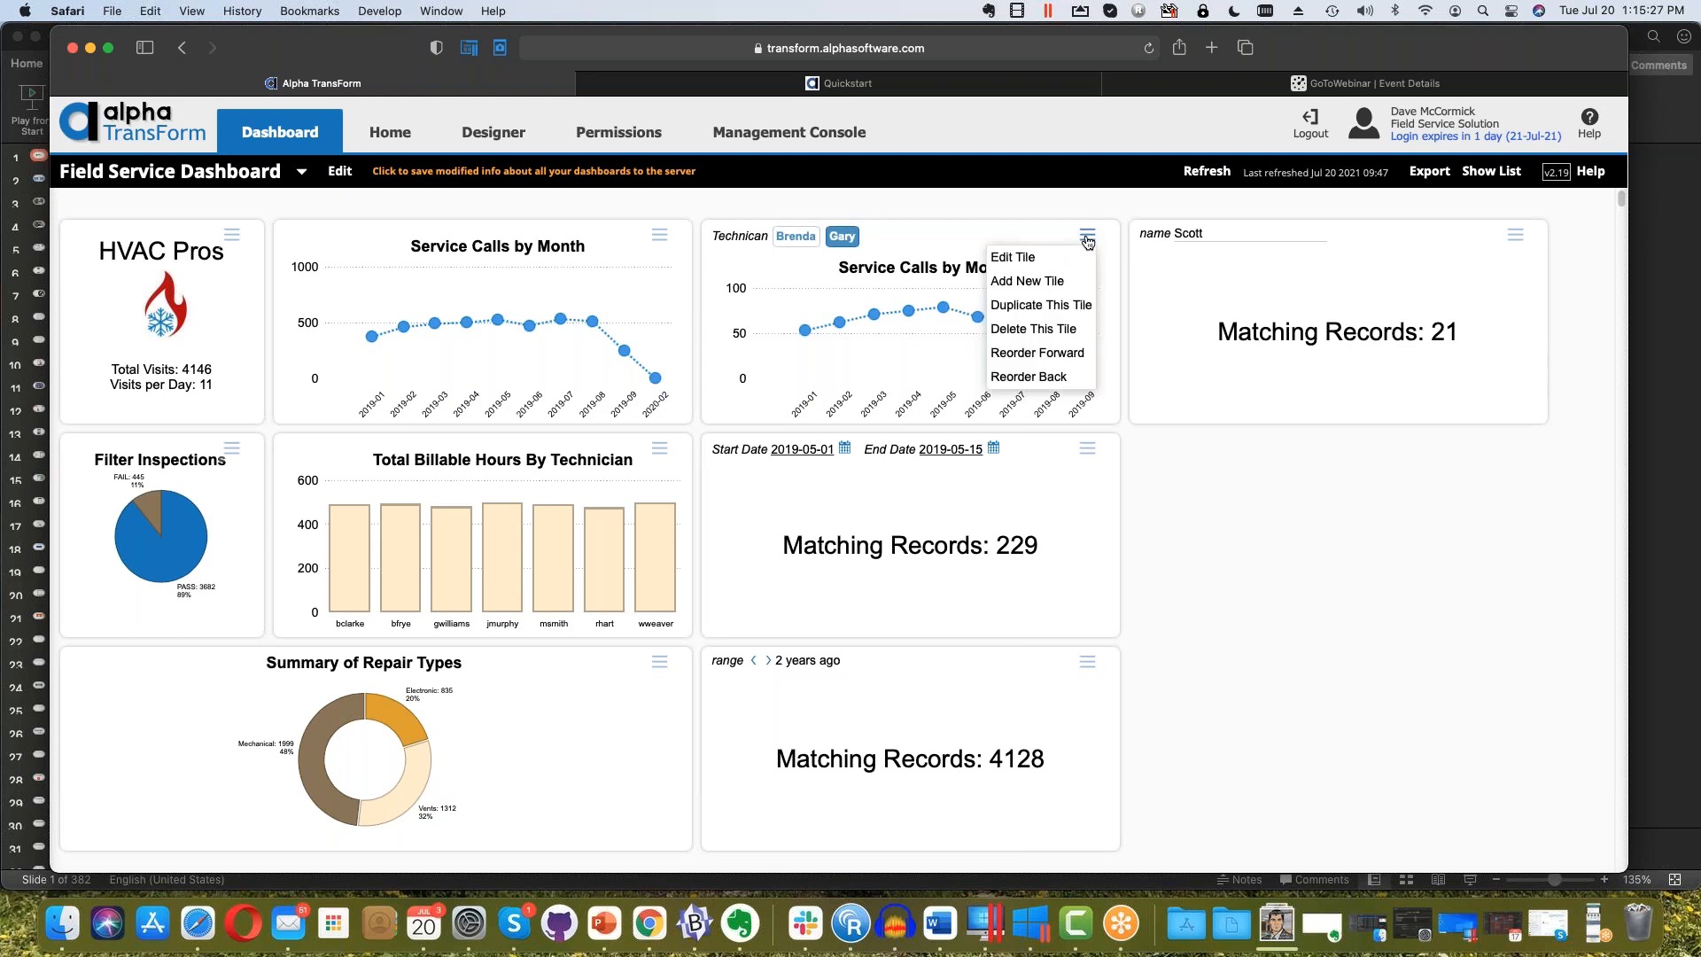
click(1021, 259)
click(375, 359)
click(375, 311)
click(375, 277)
click(375, 328)
scroll(375, 350, down, 2)
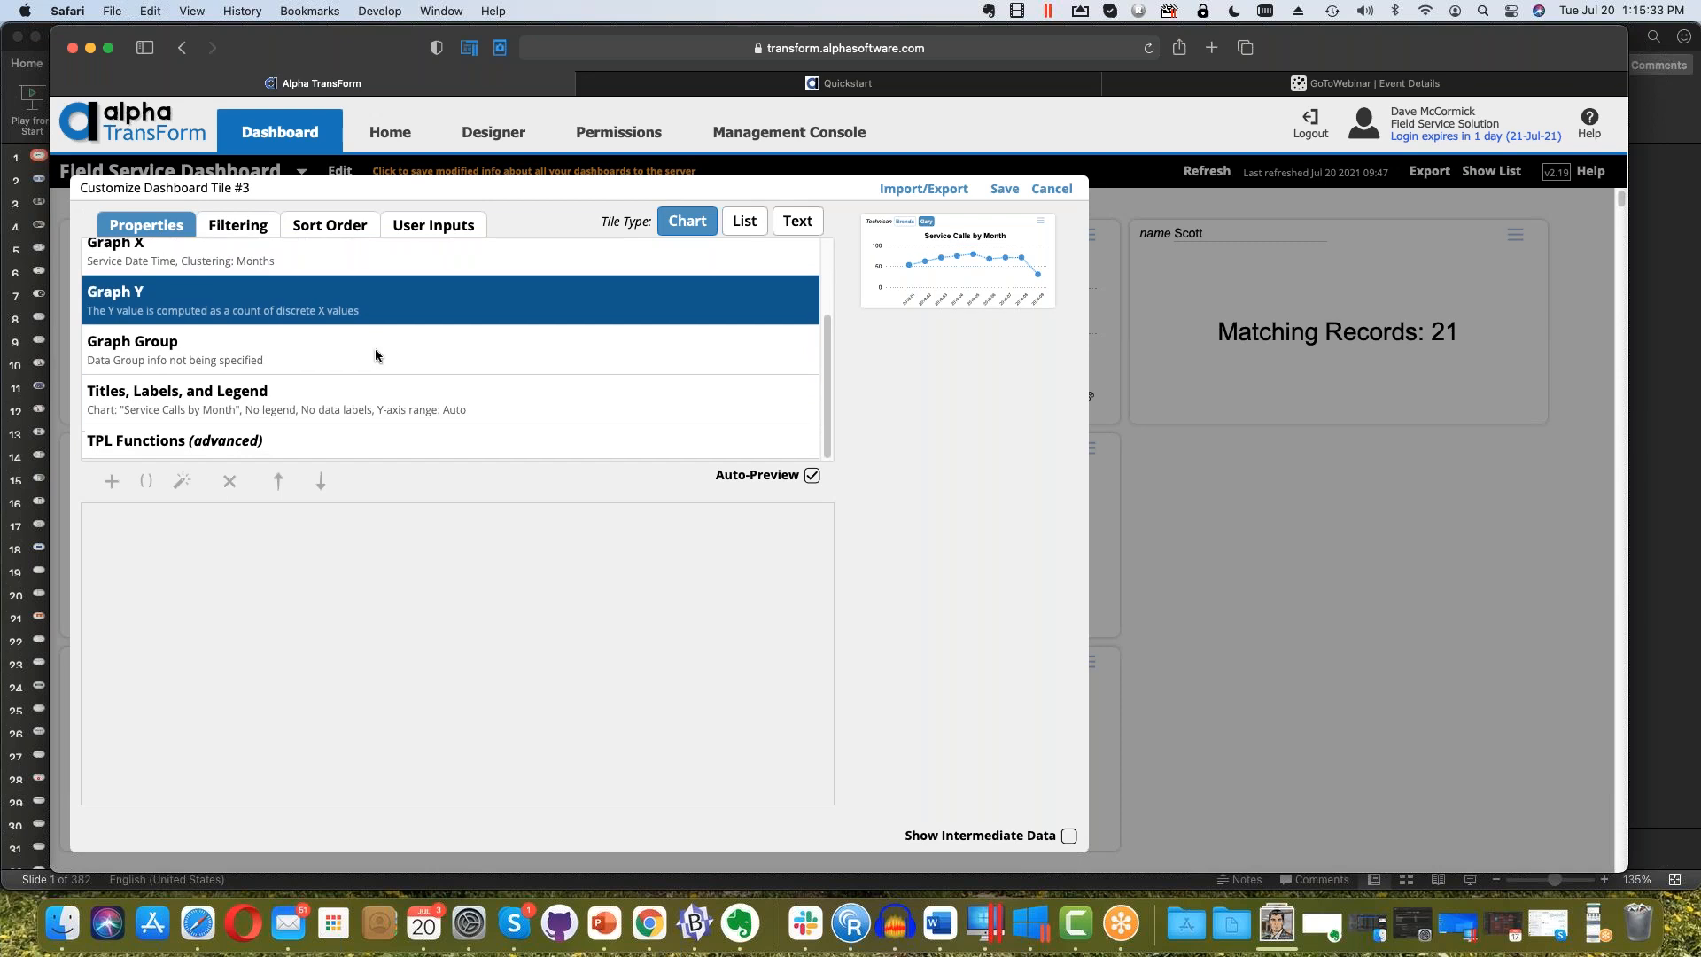
scroll(367, 341, up, 3)
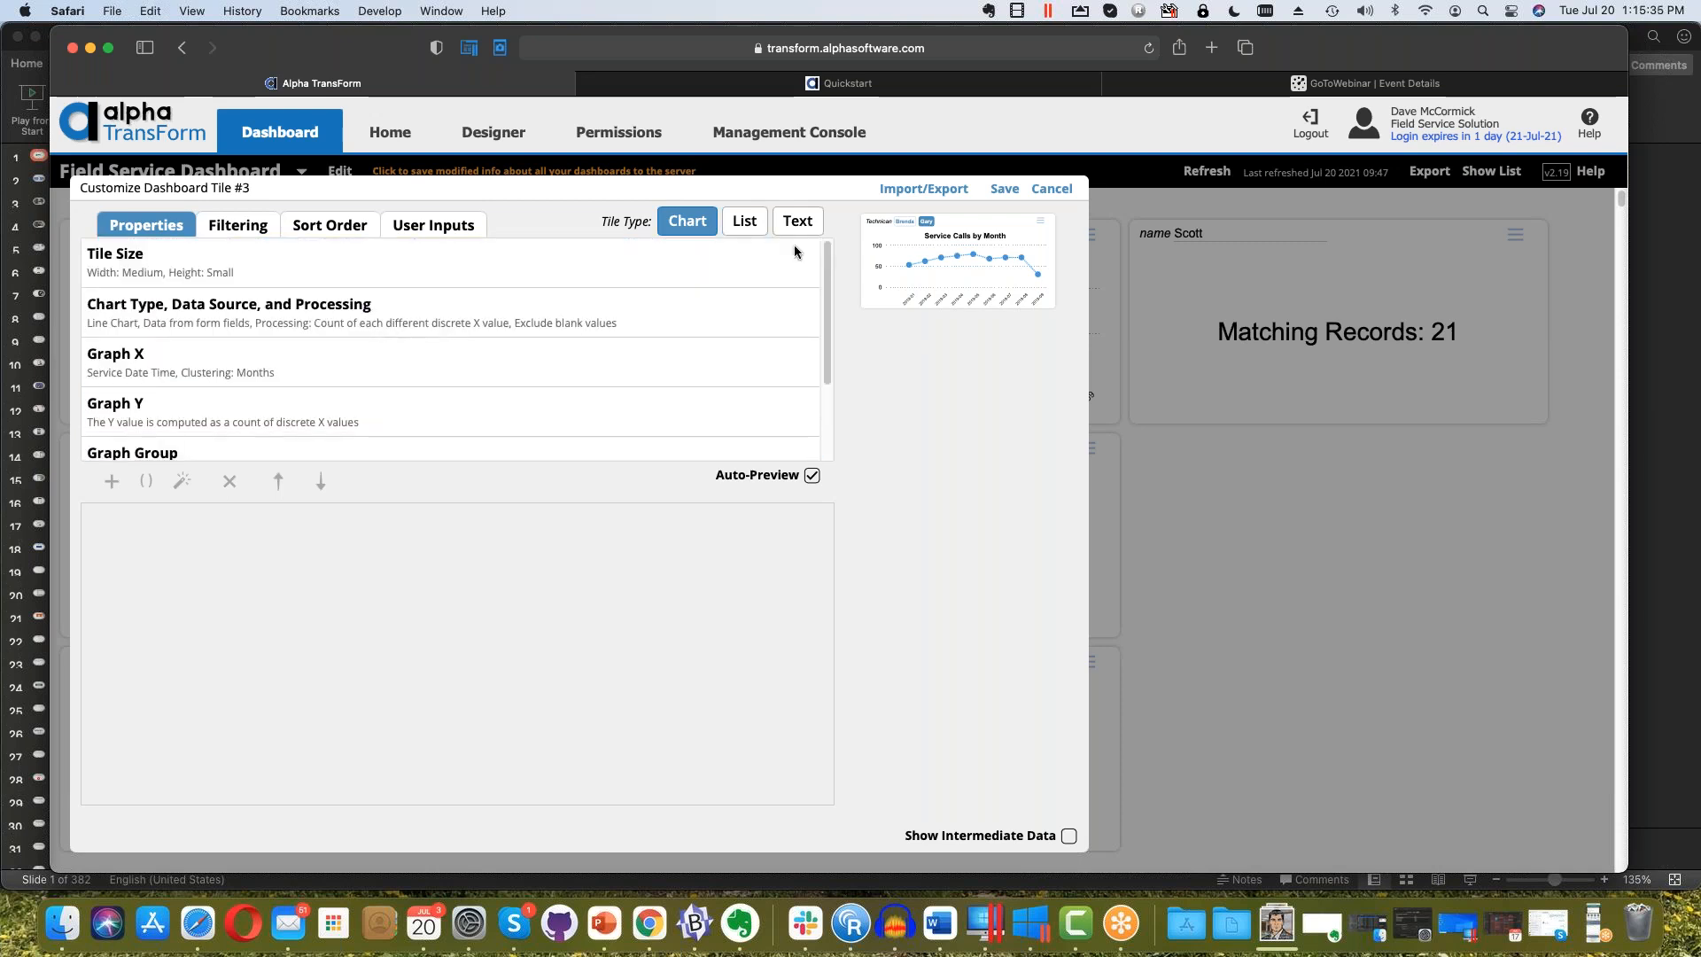
mouse_move(963, 275)
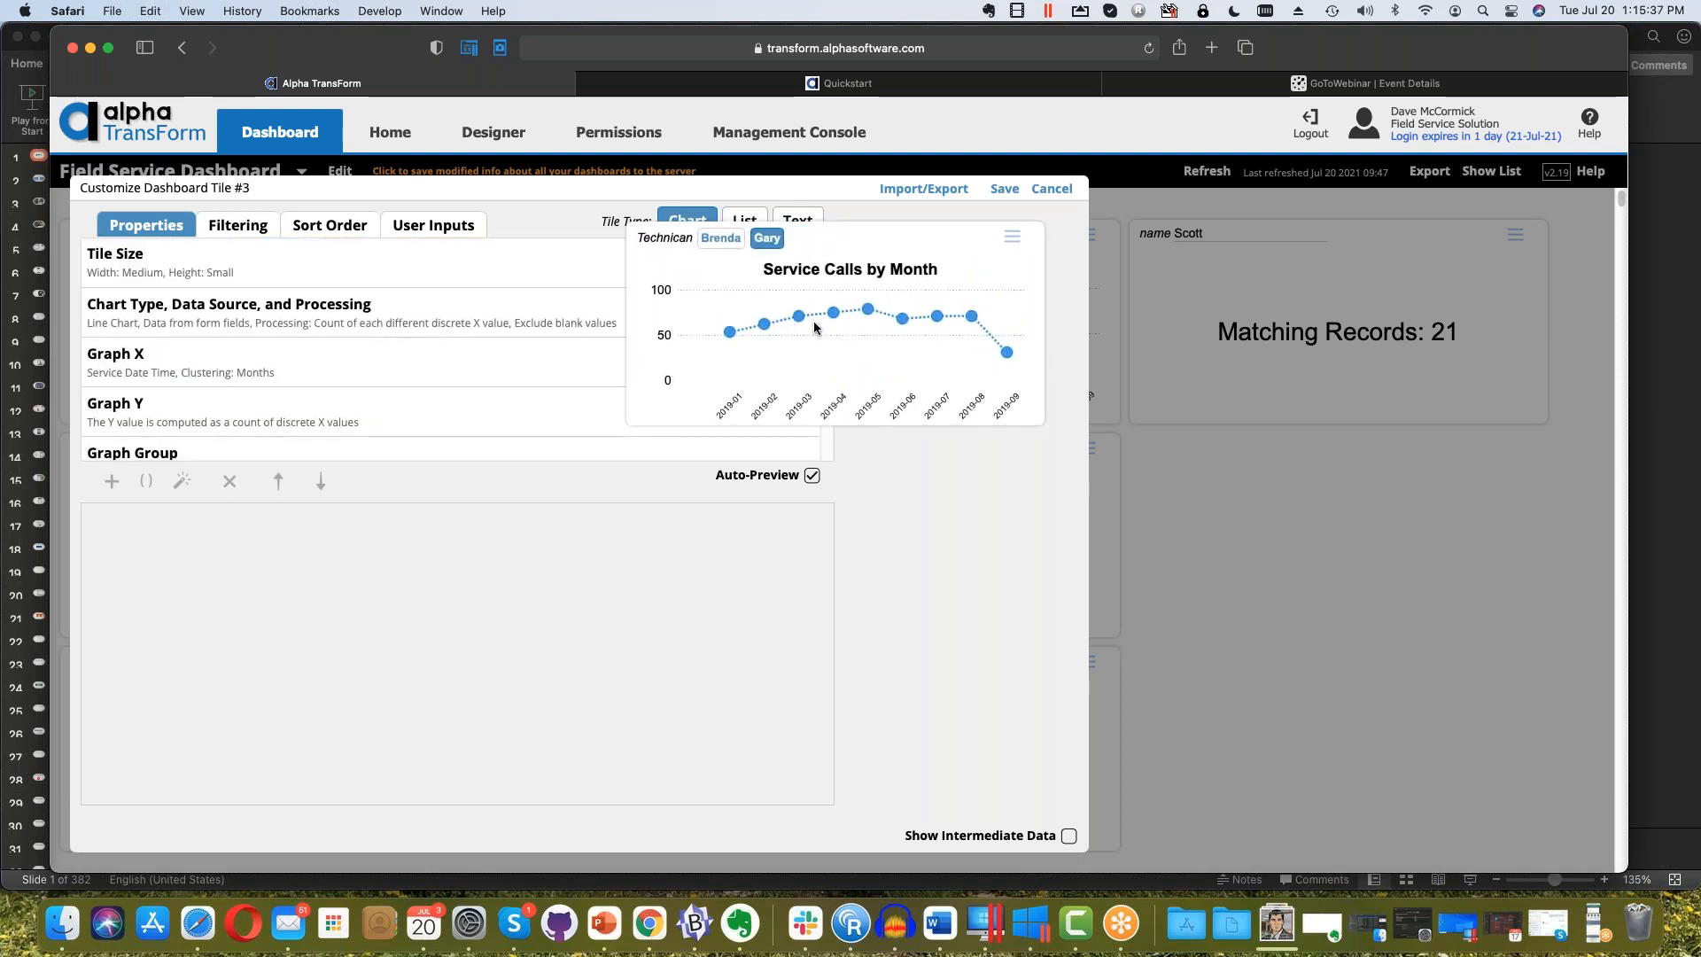
Open the Technican user input, preview the Dropdown list type, and restore Button List
click(396, 221)
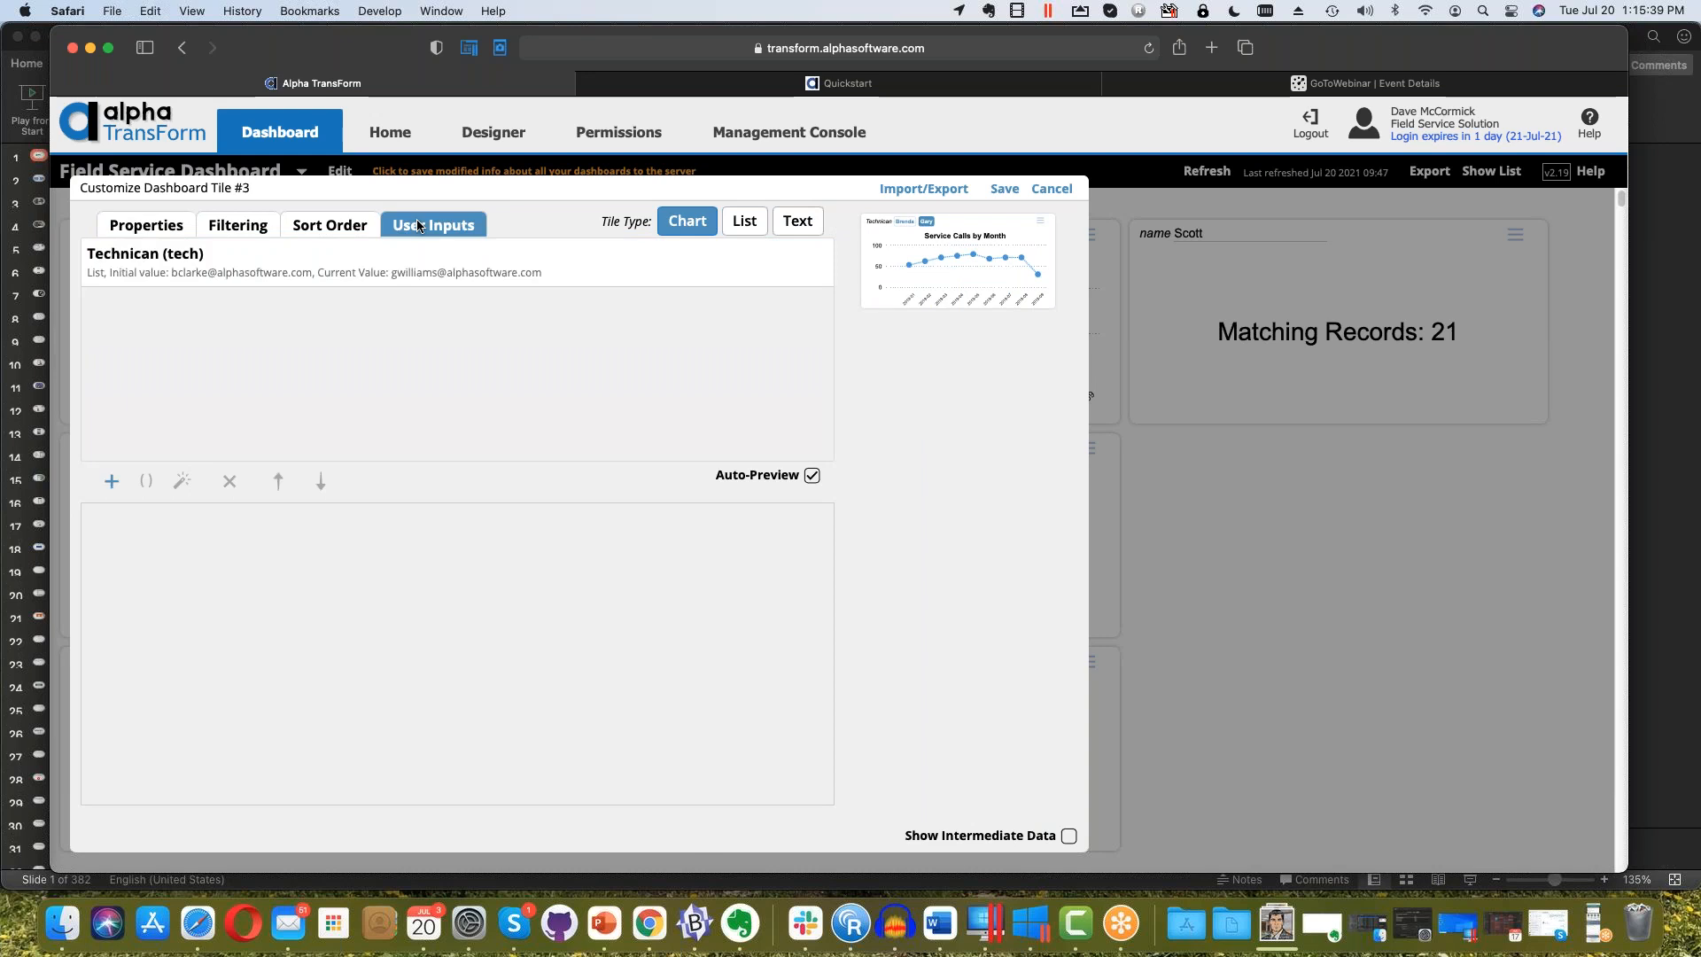
click(428, 272)
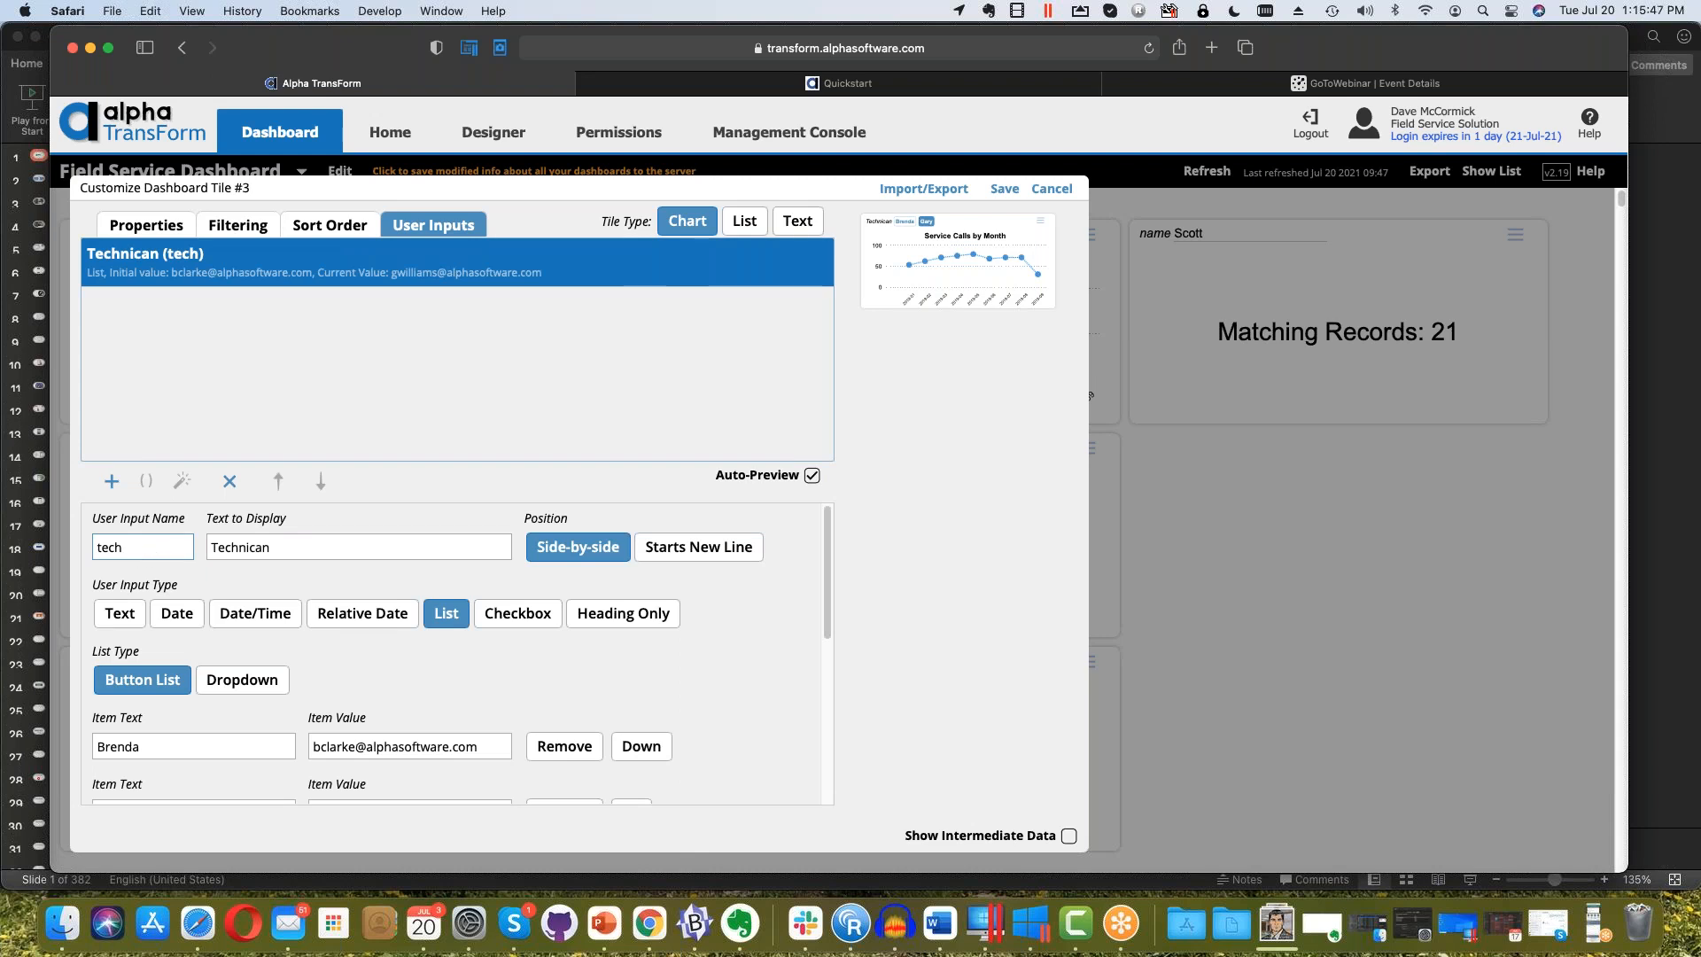
mouse_move(883, 231)
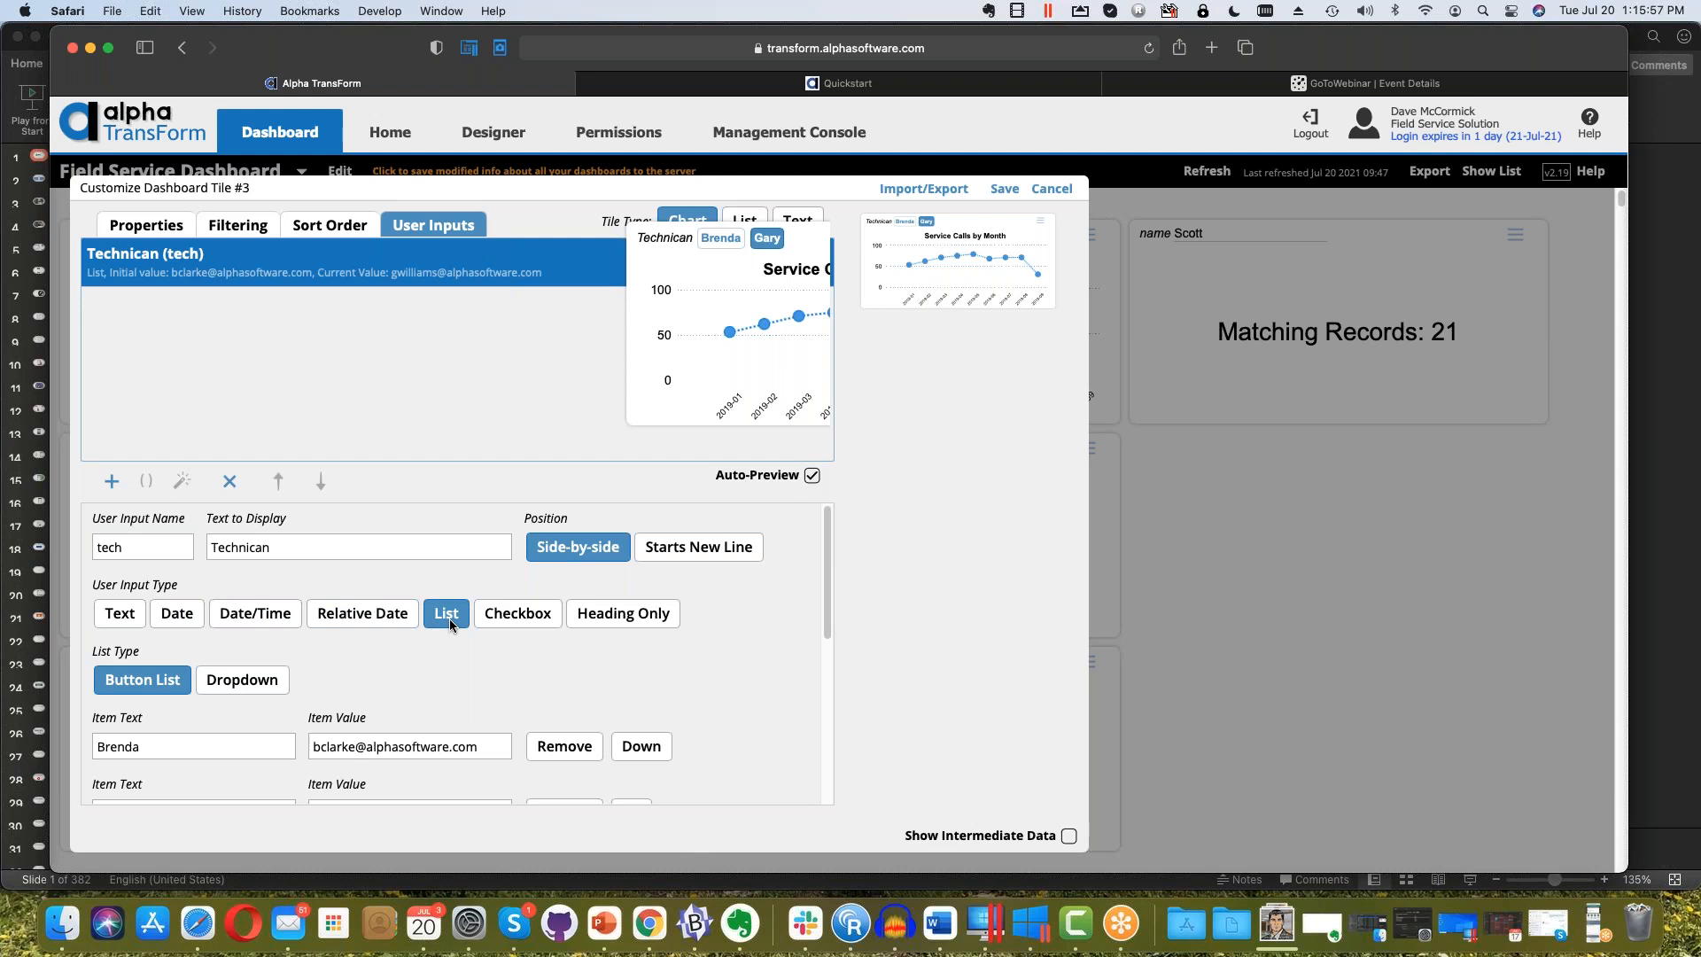
scroll(411, 678, down, 1)
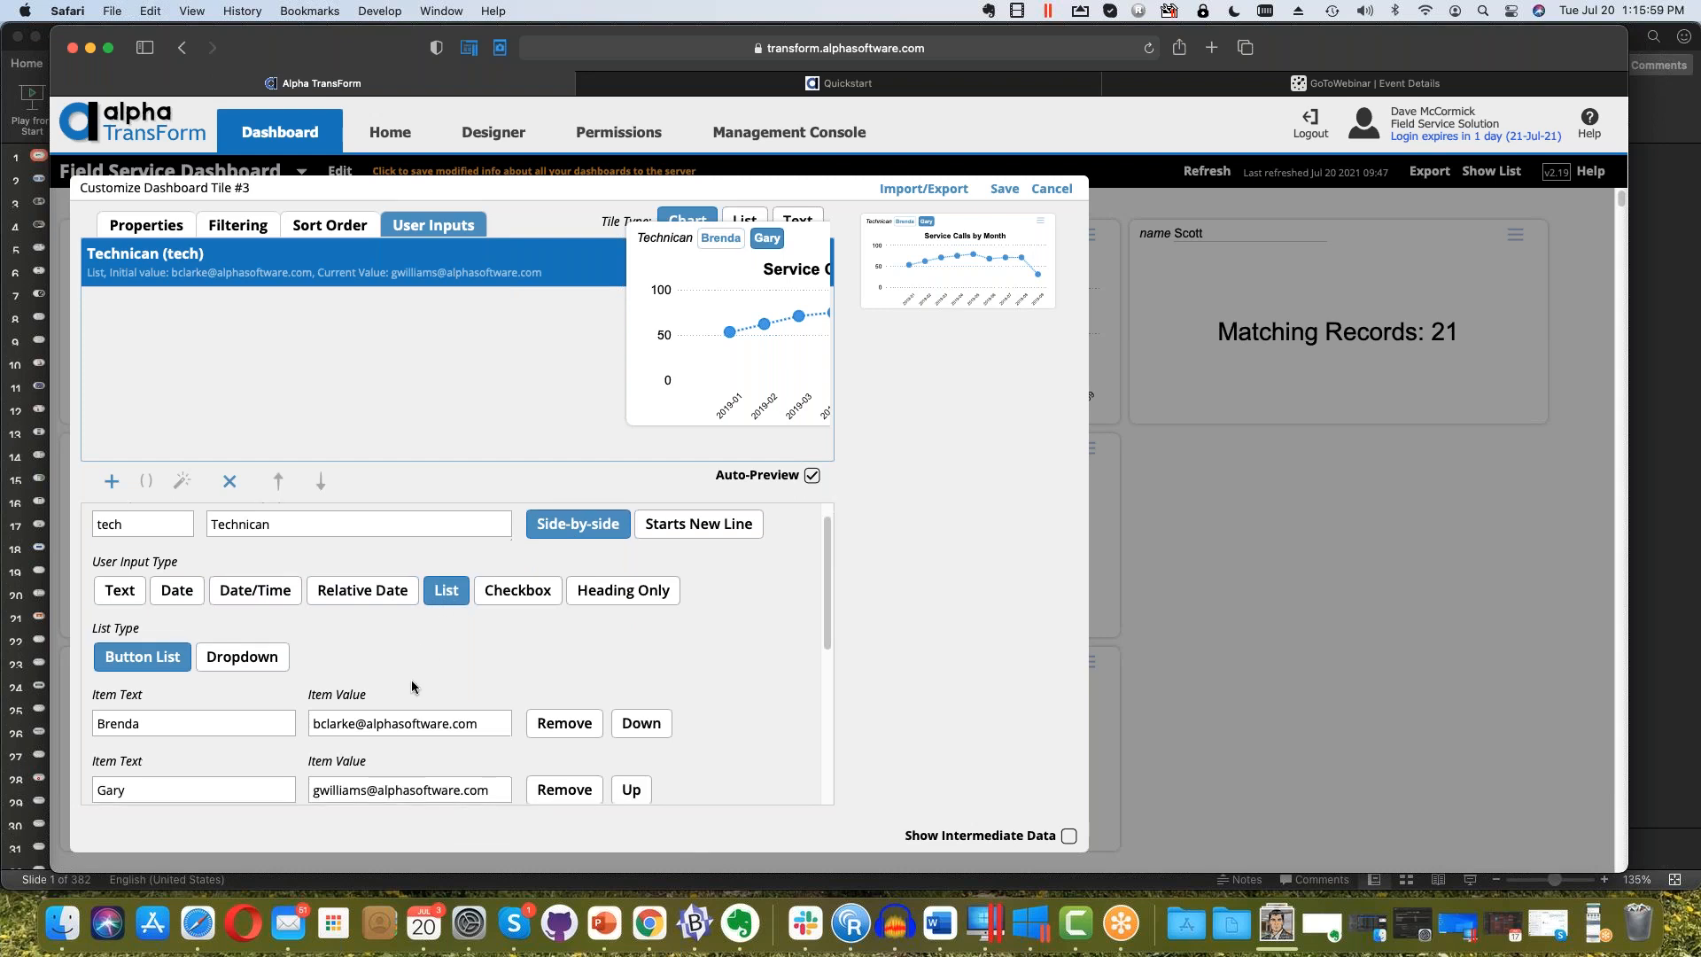
click(242, 655)
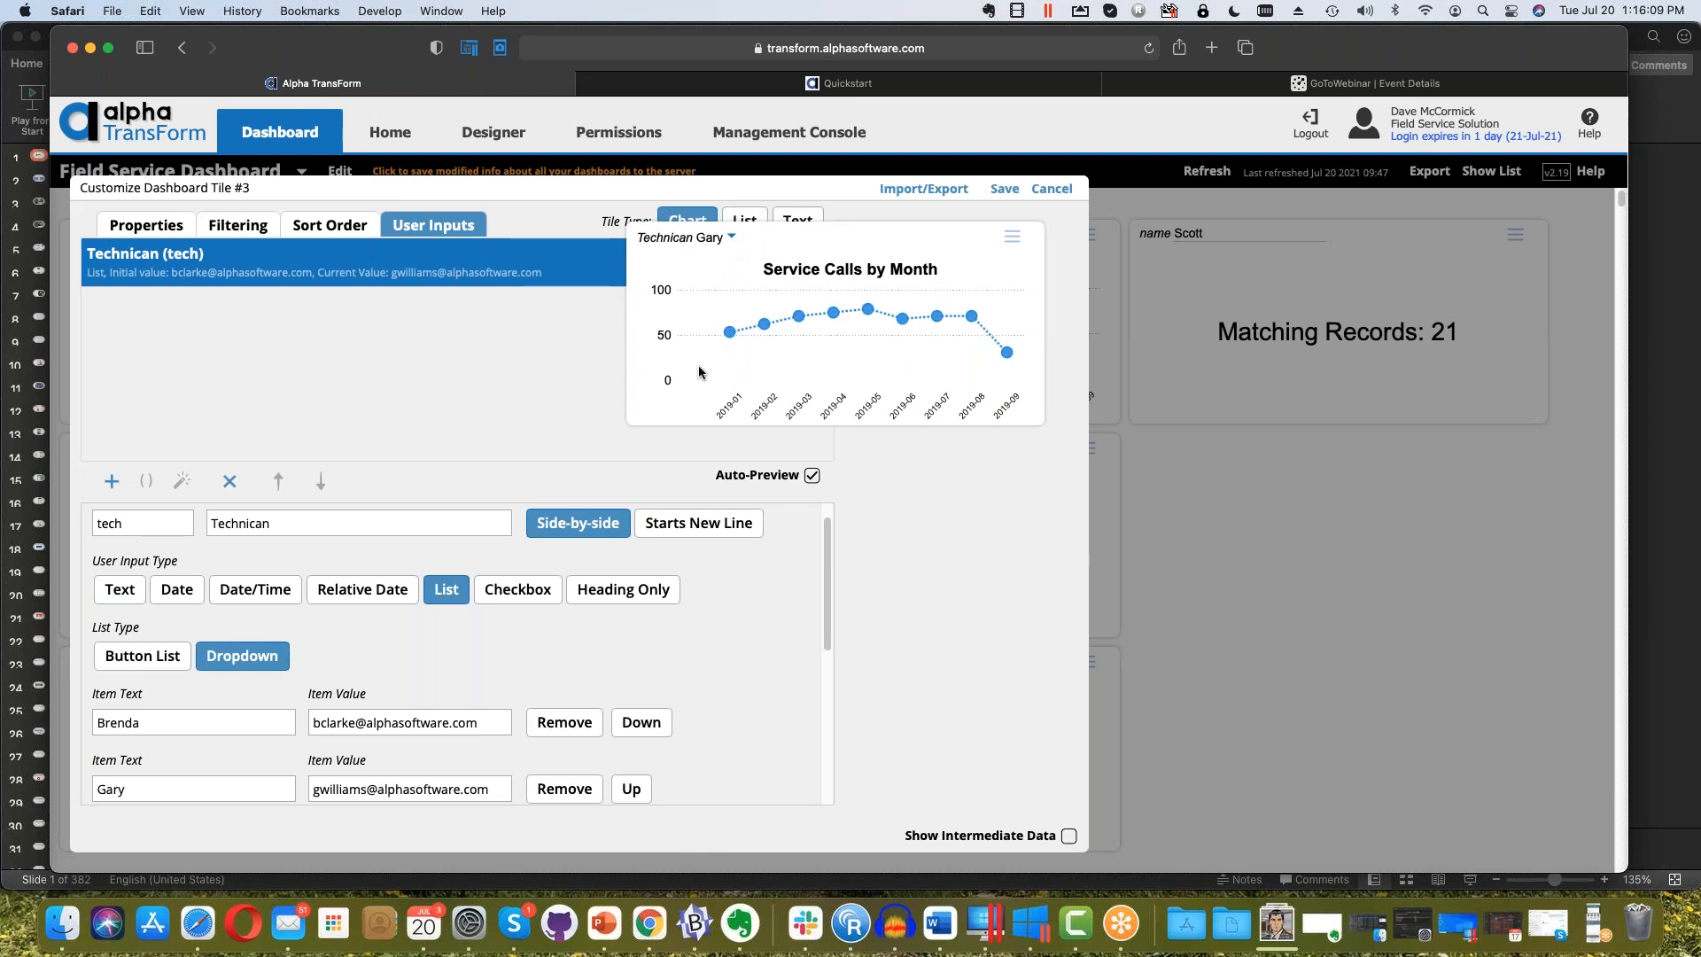
click(145, 656)
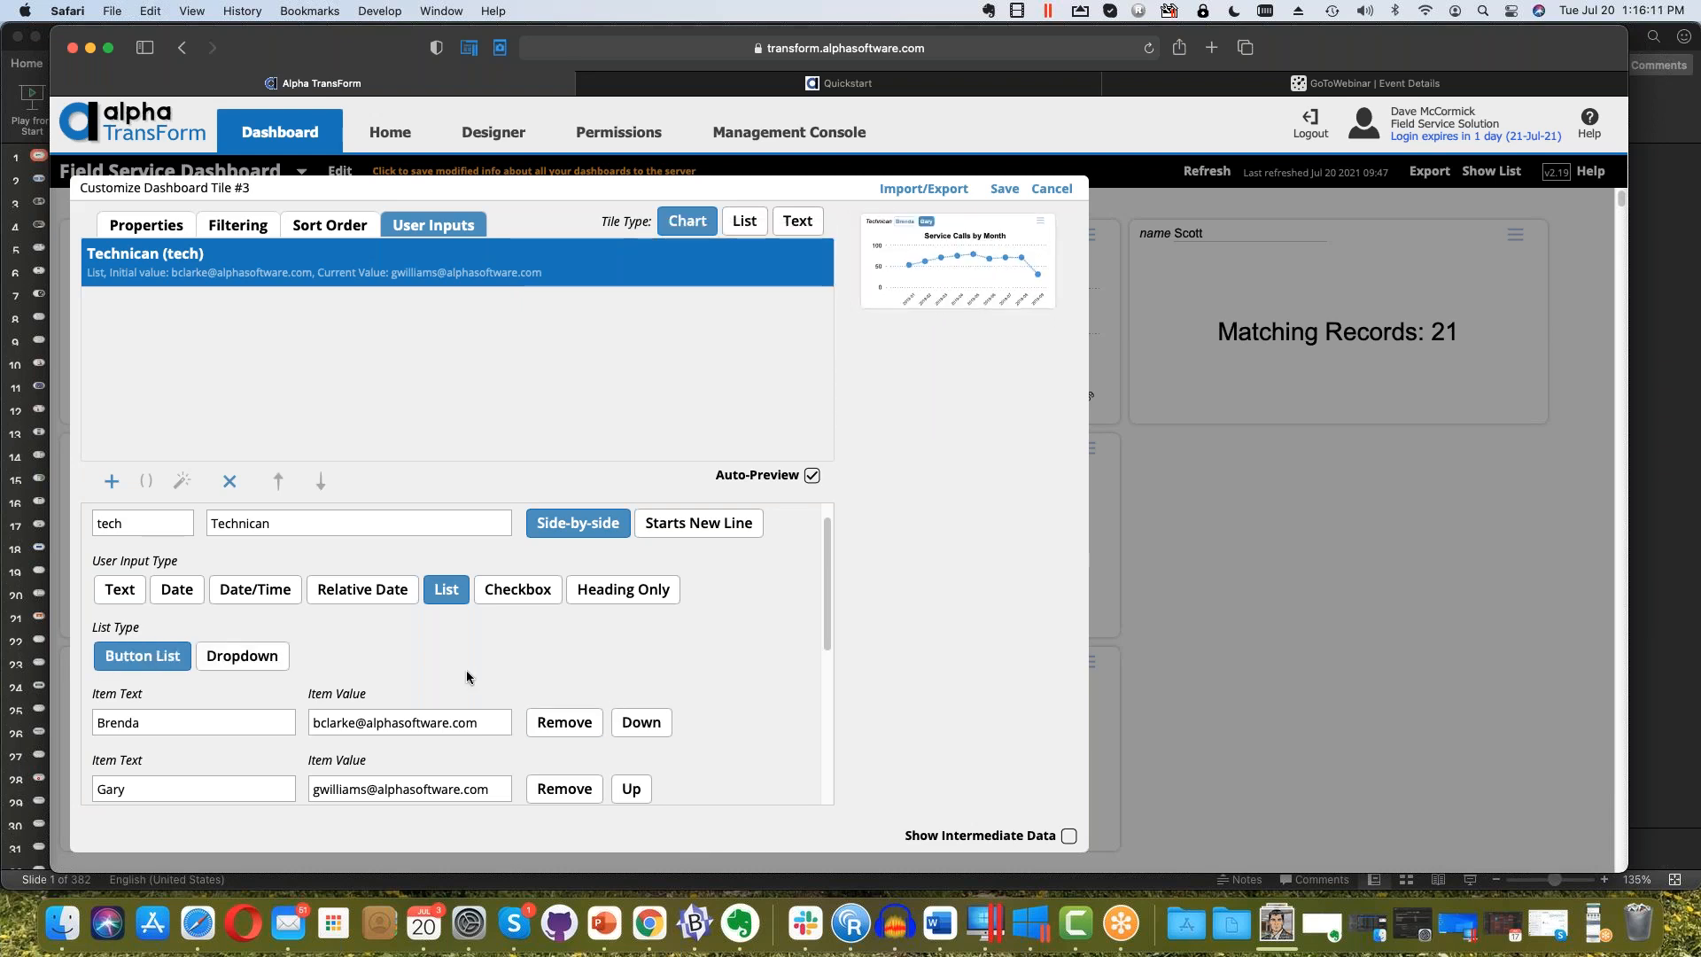
Examine the item text and item value of both technicians in the Technican input's button list
scroll(652, 646, down, 2)
click(198, 646)
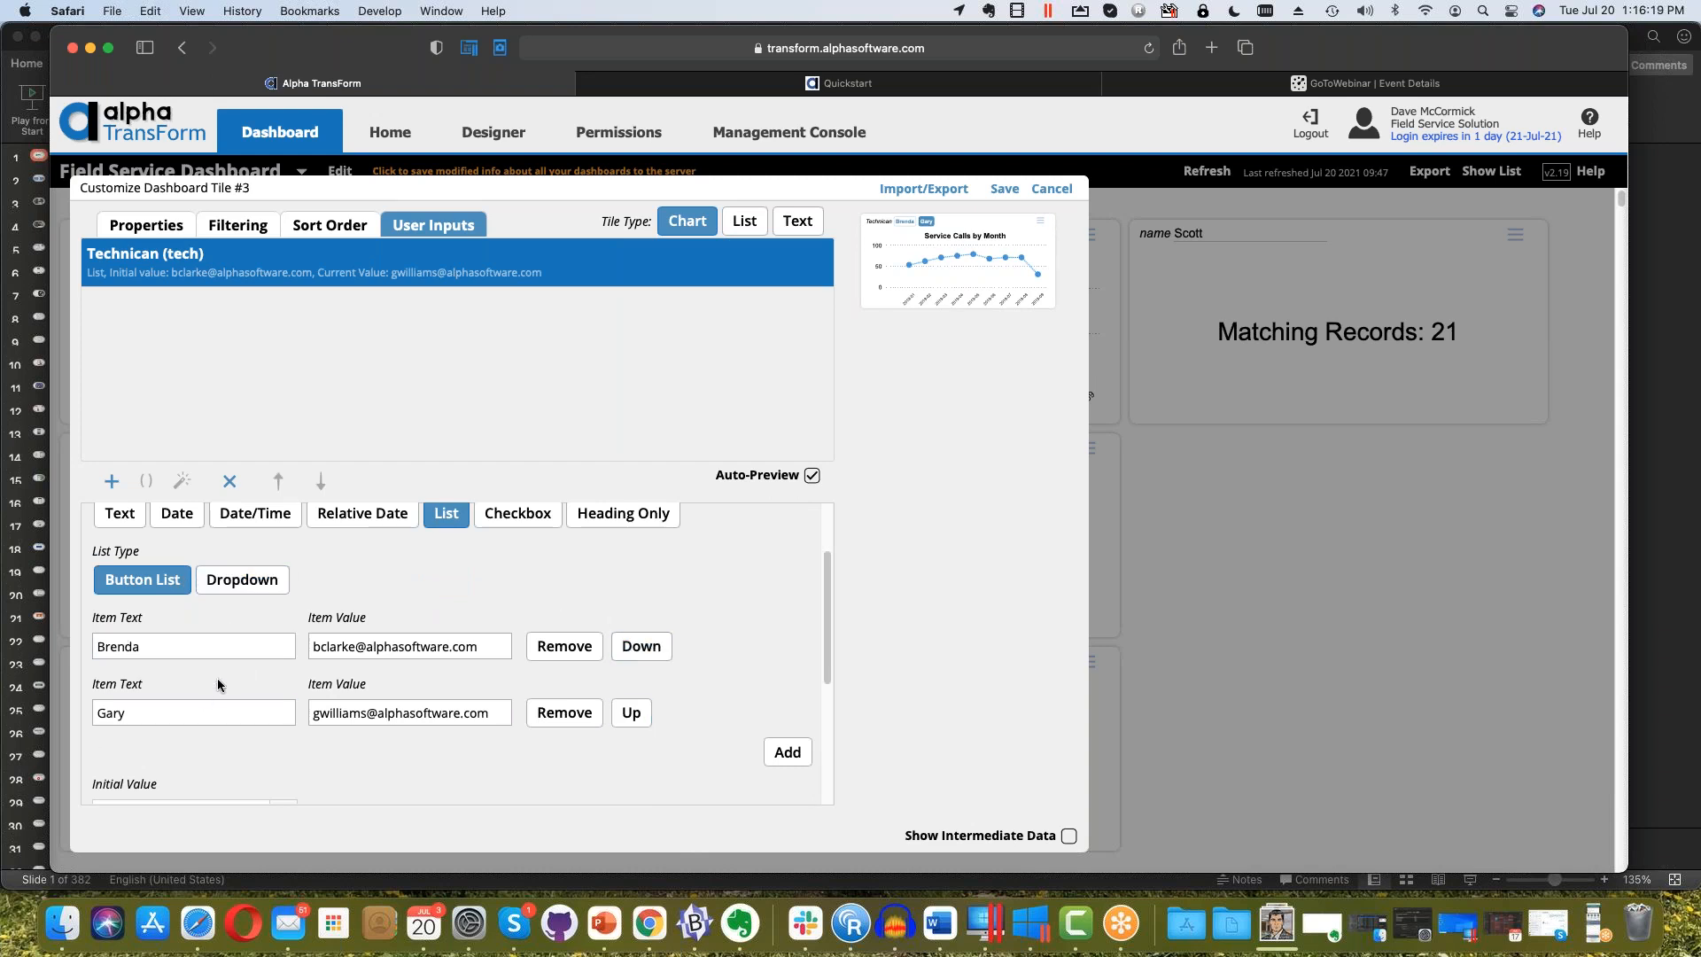
scroll(217, 678, down, 1)
click(217, 608)
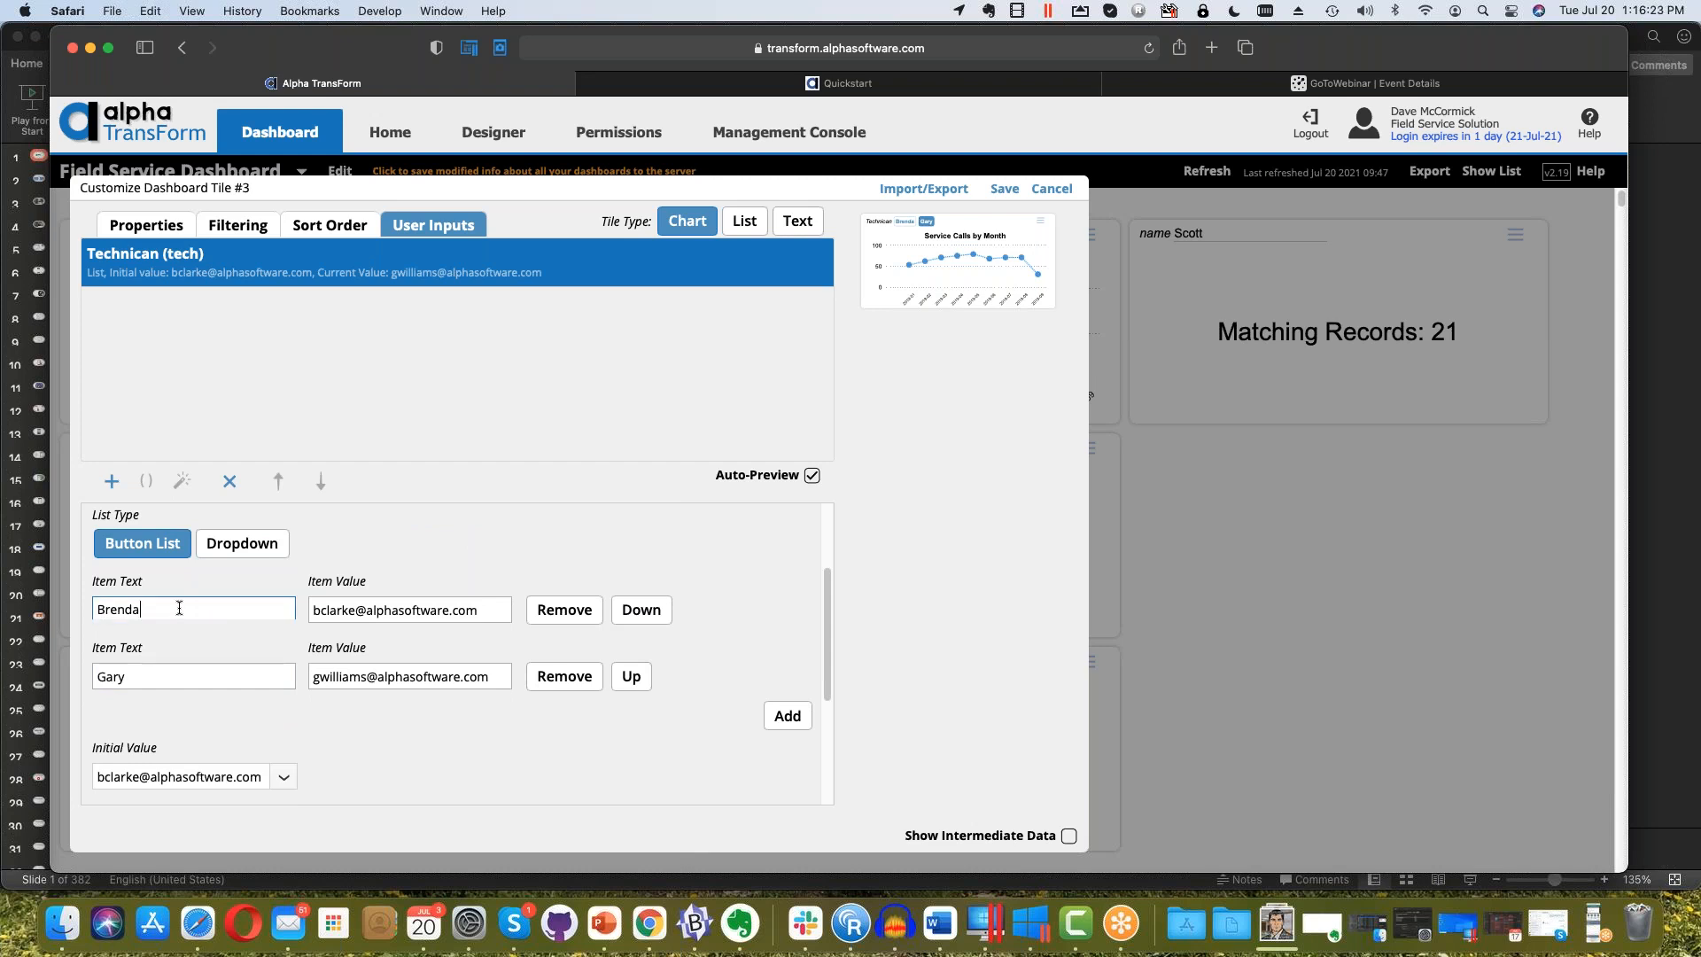
click(434, 610)
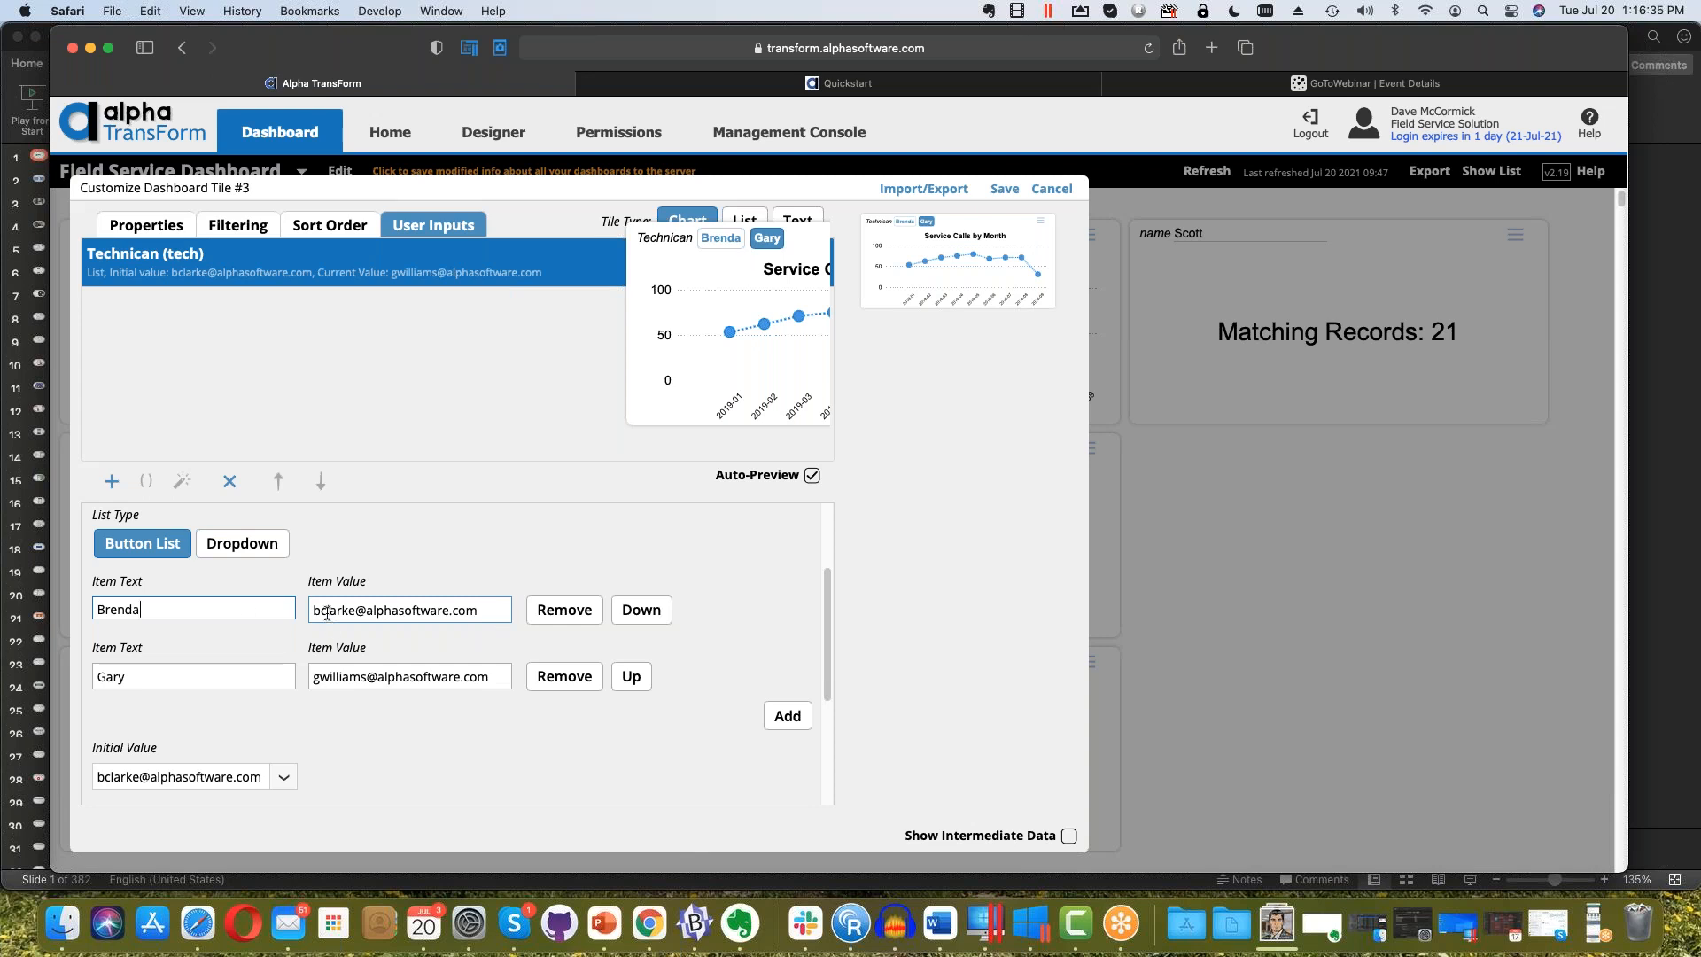
drag(312, 611, 479, 614)
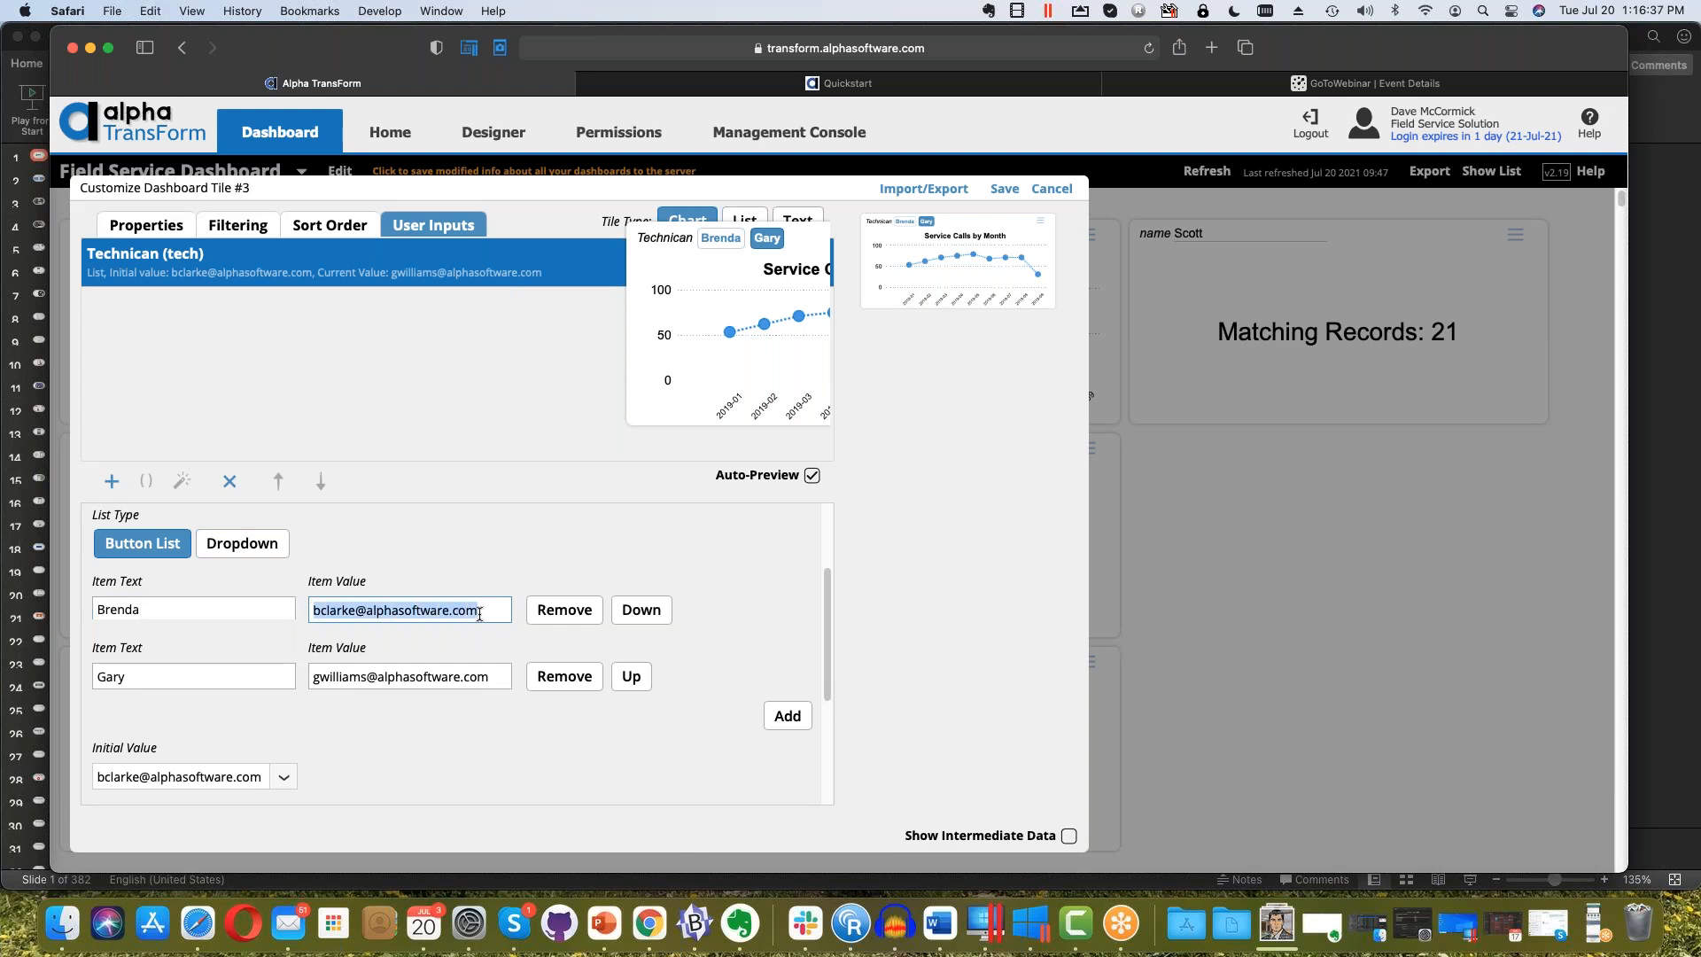
click(479, 614)
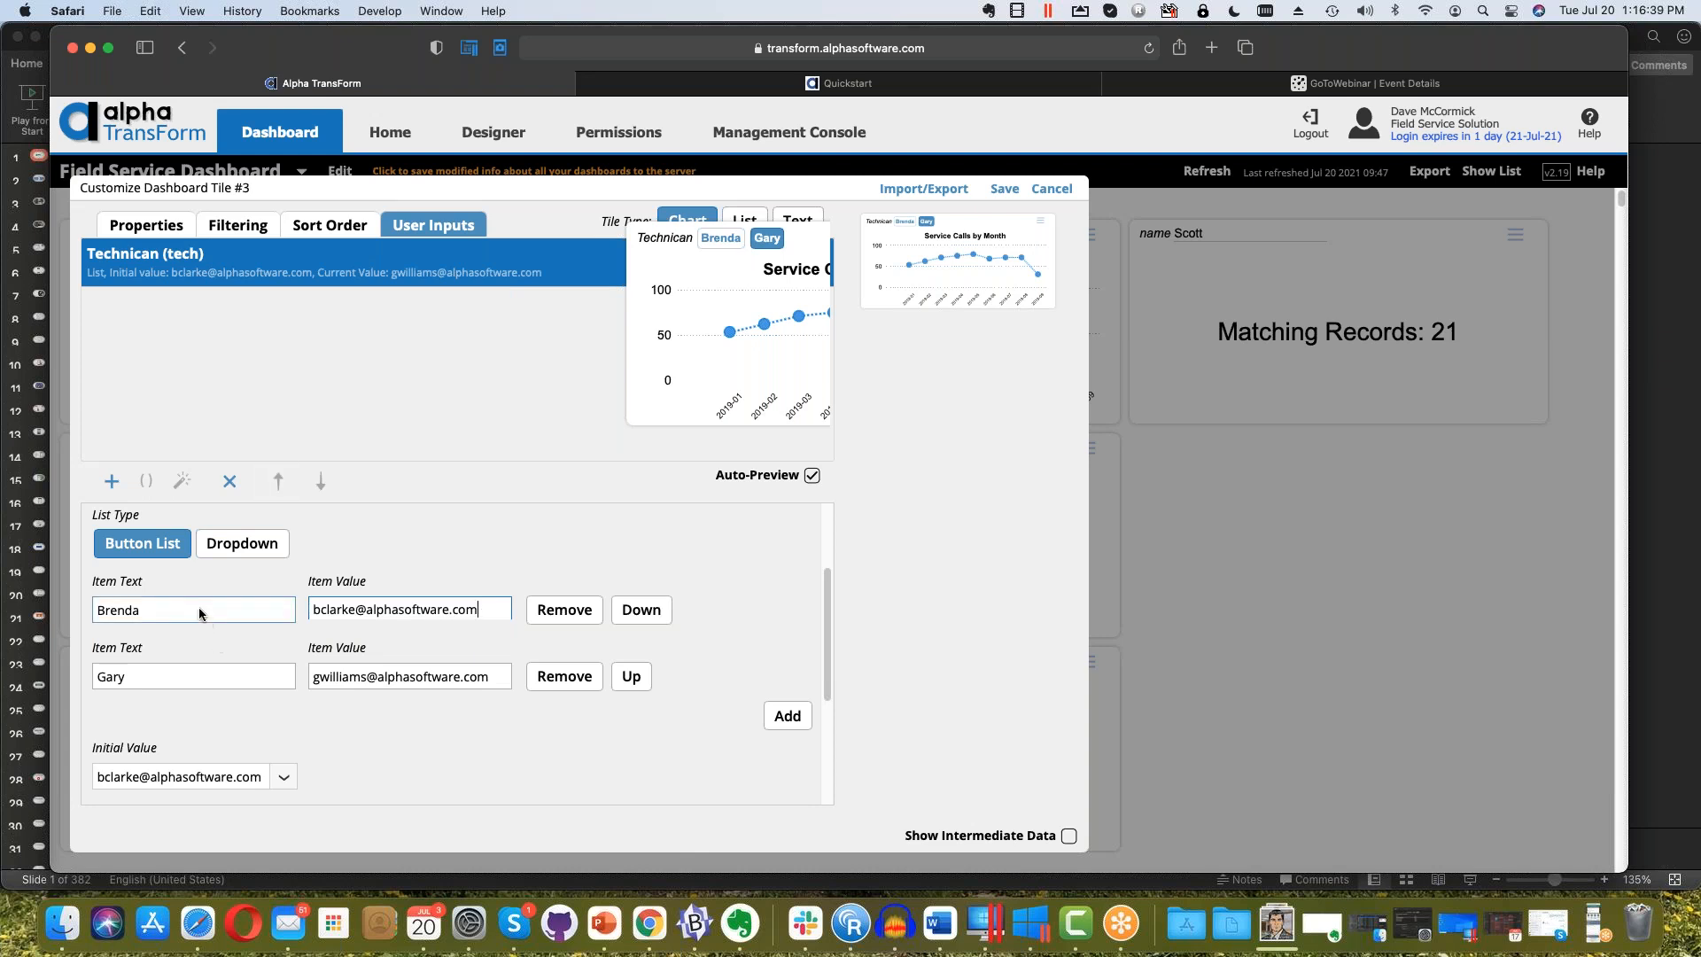
drag(489, 613, 320, 594)
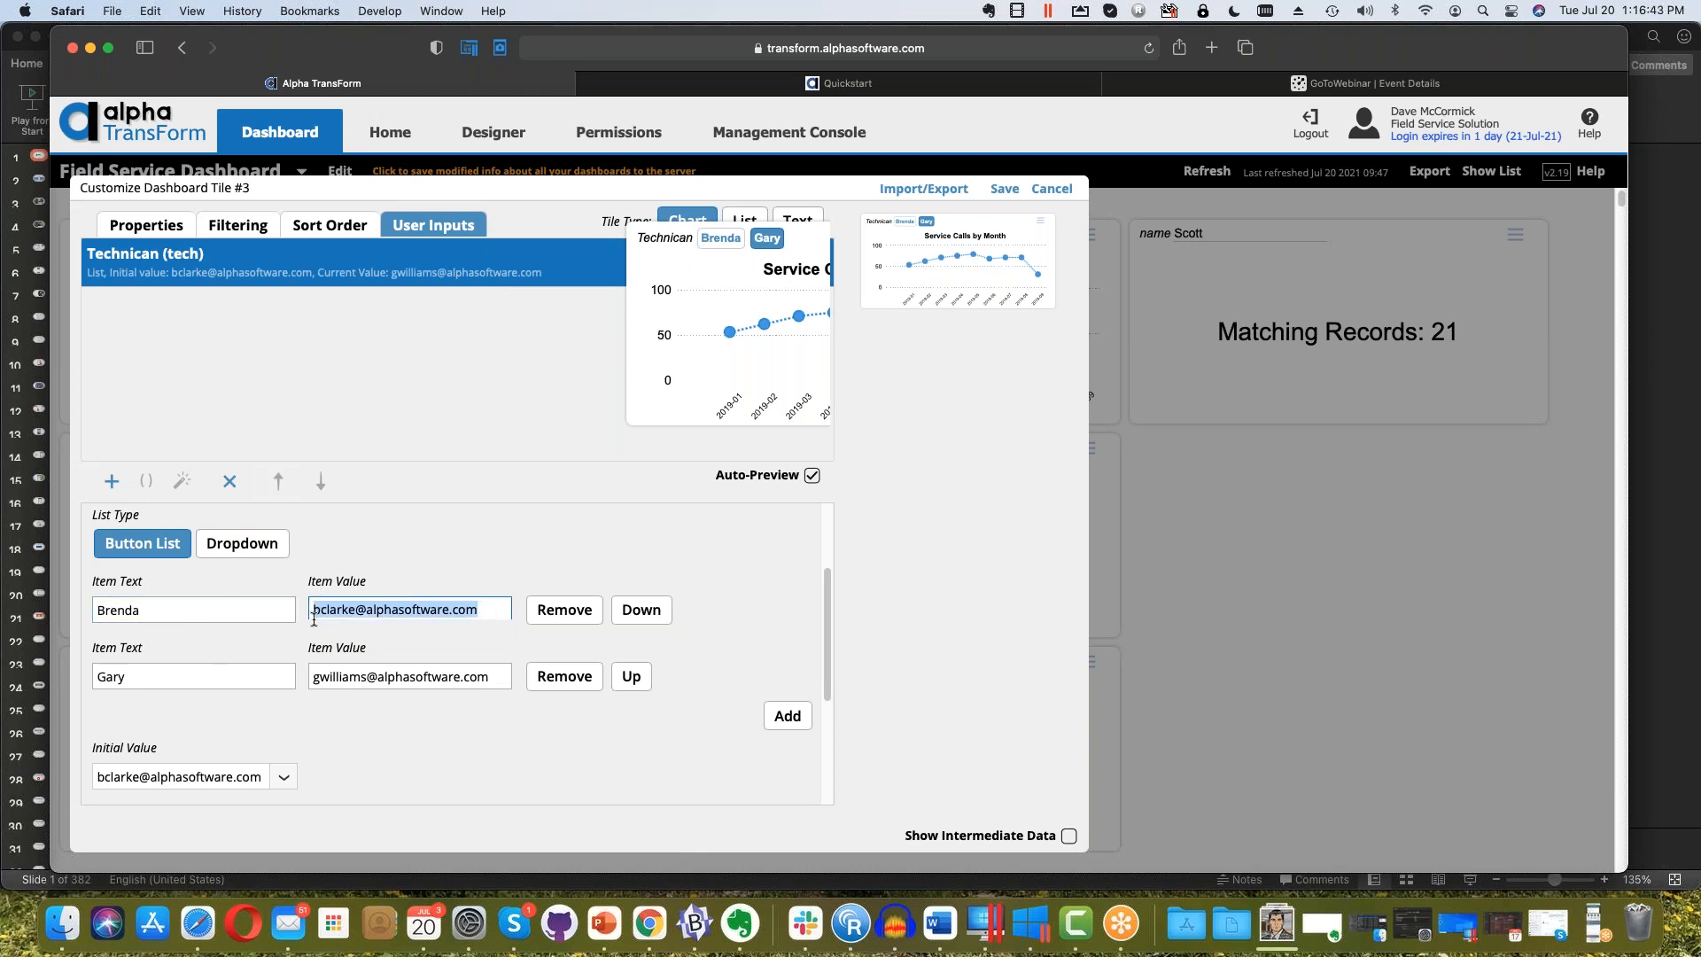
click(488, 609)
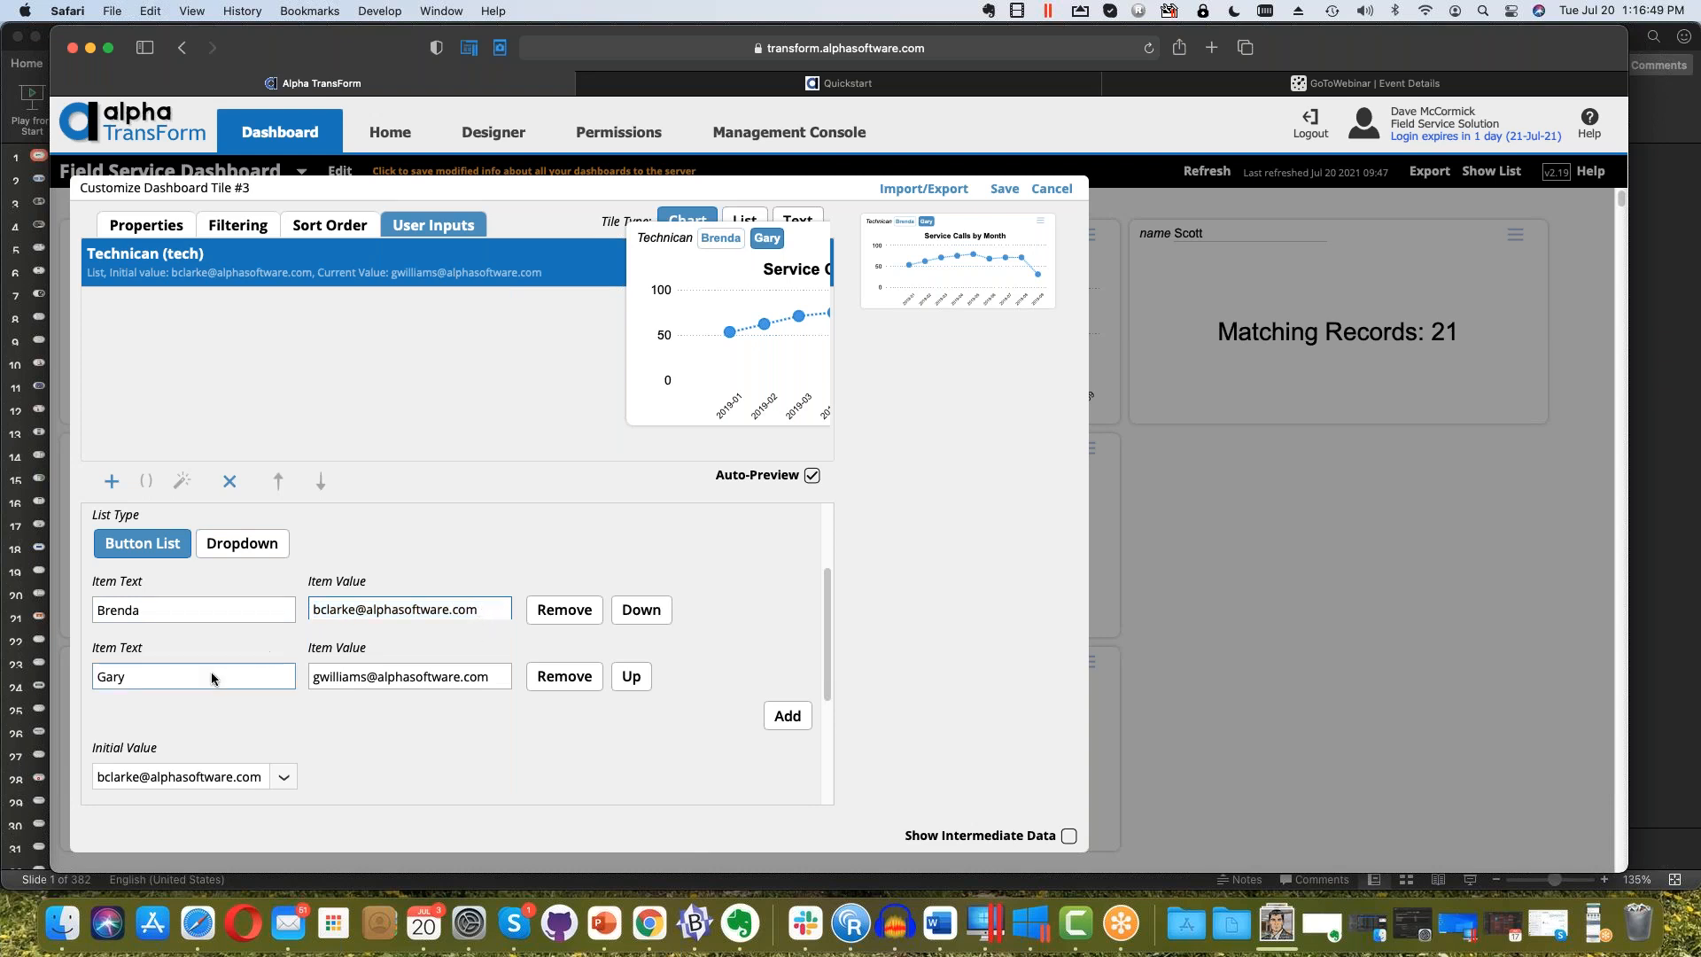
click(335, 684)
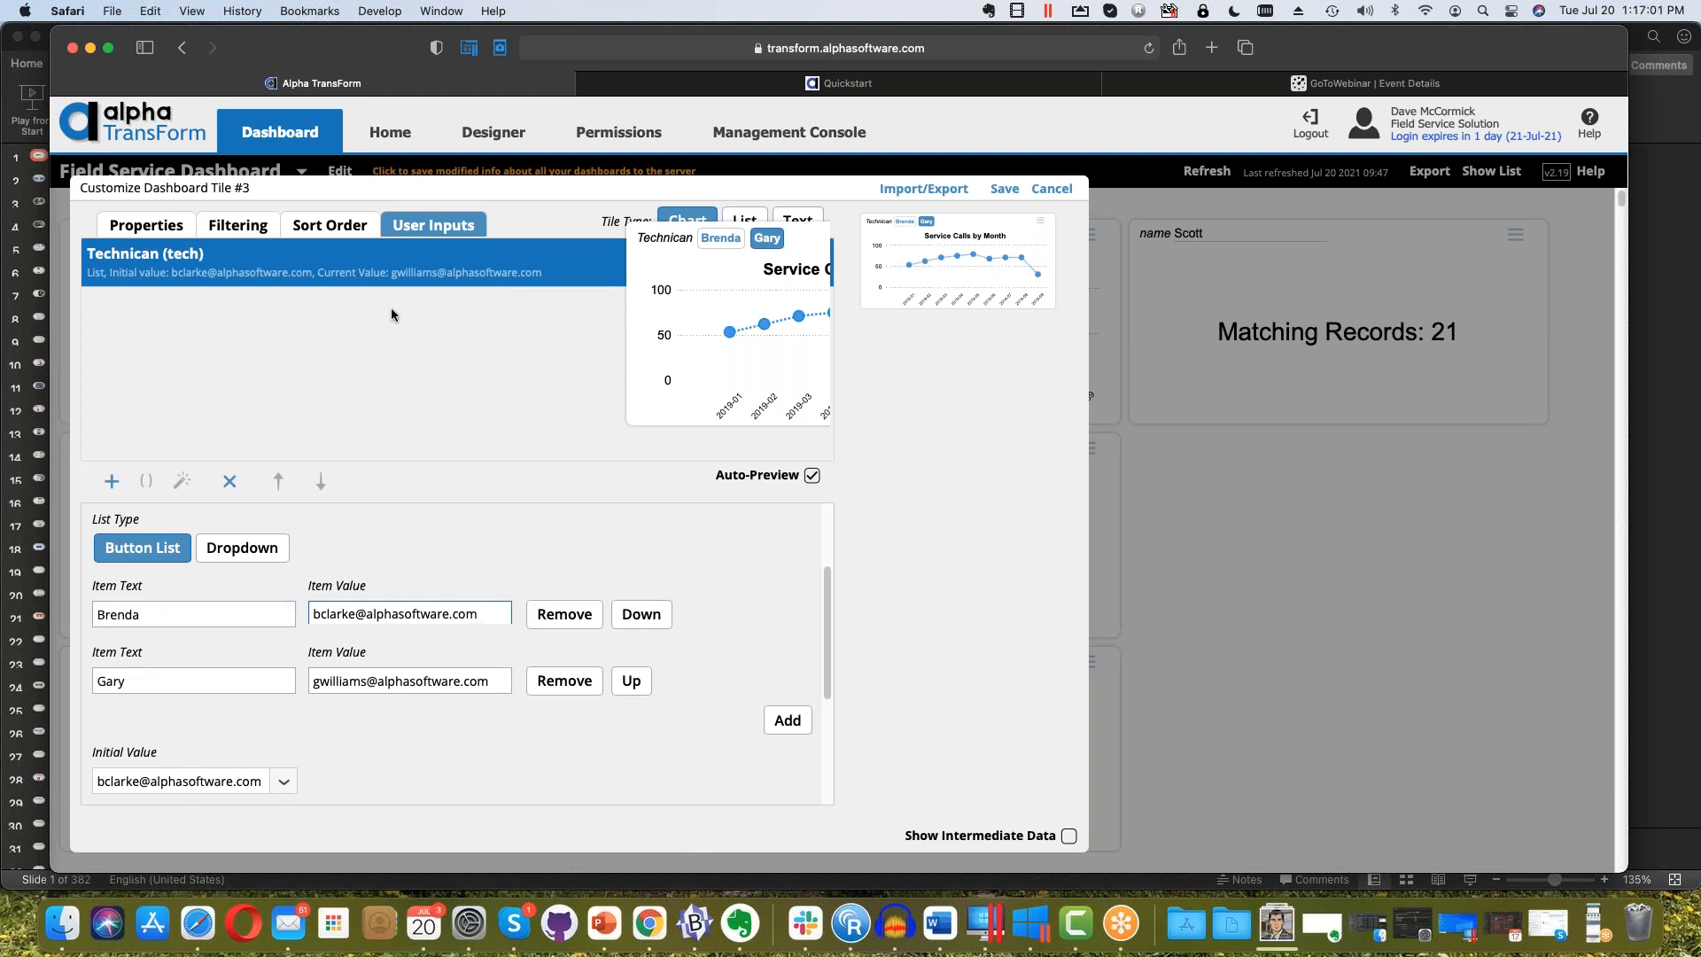
Examine the tile's Person Equal filter rule and its choices for the compared value, and discard the tile's edits
click(260, 232)
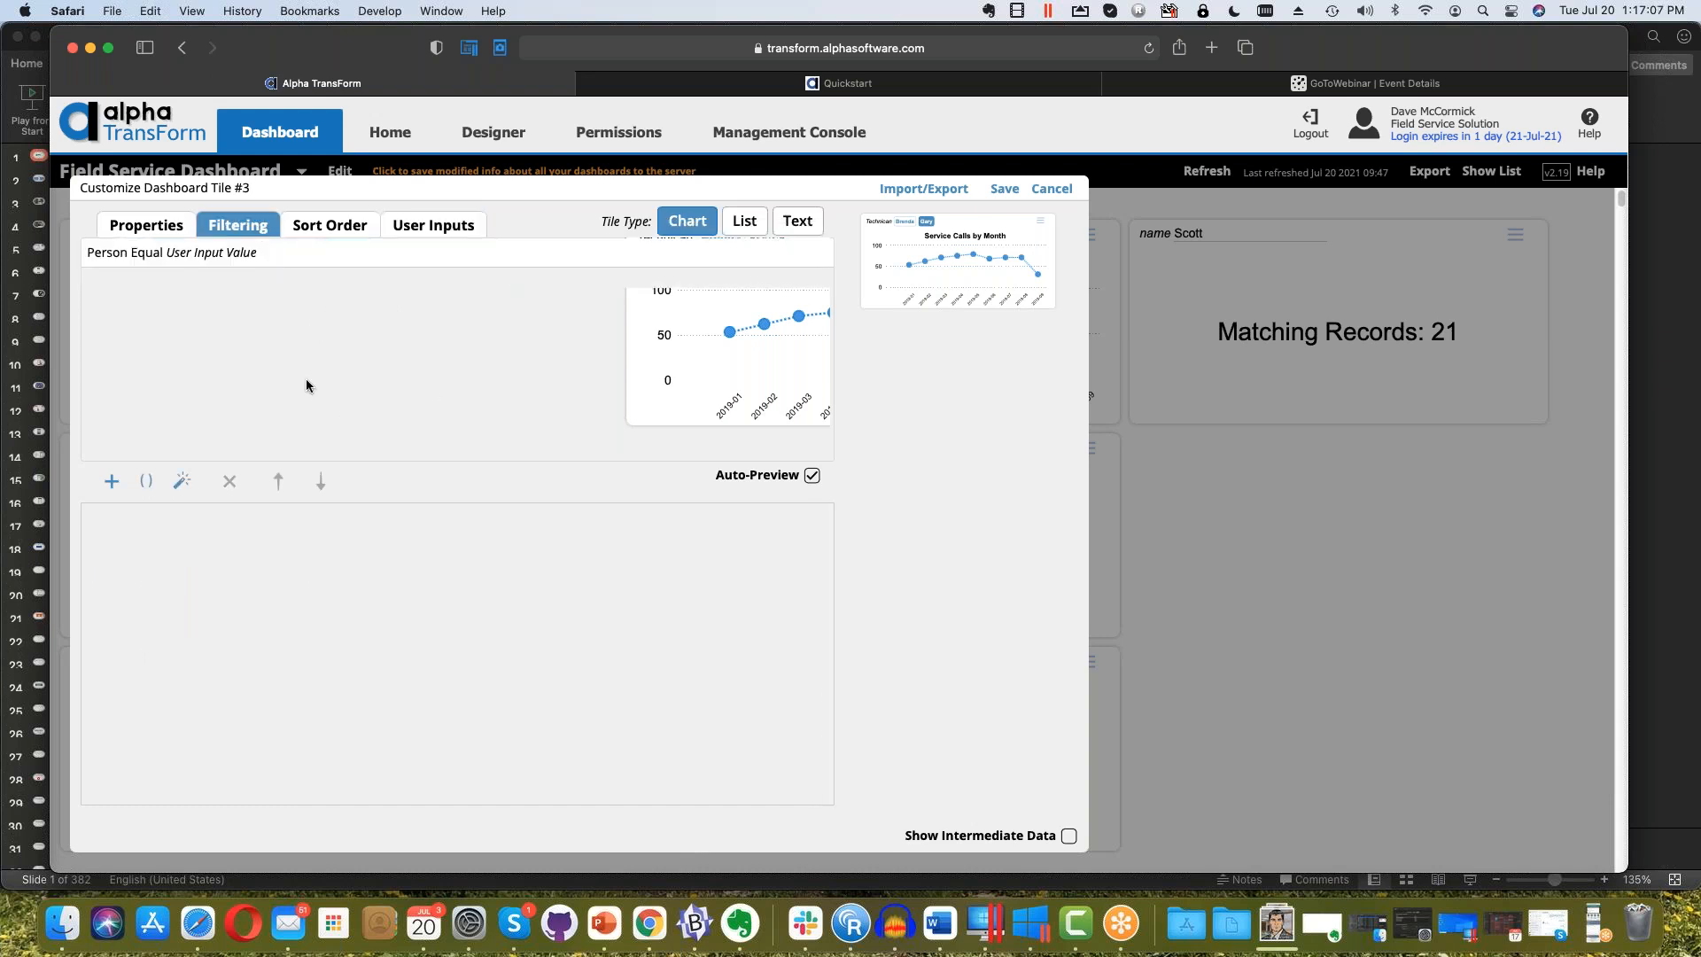
click(314, 251)
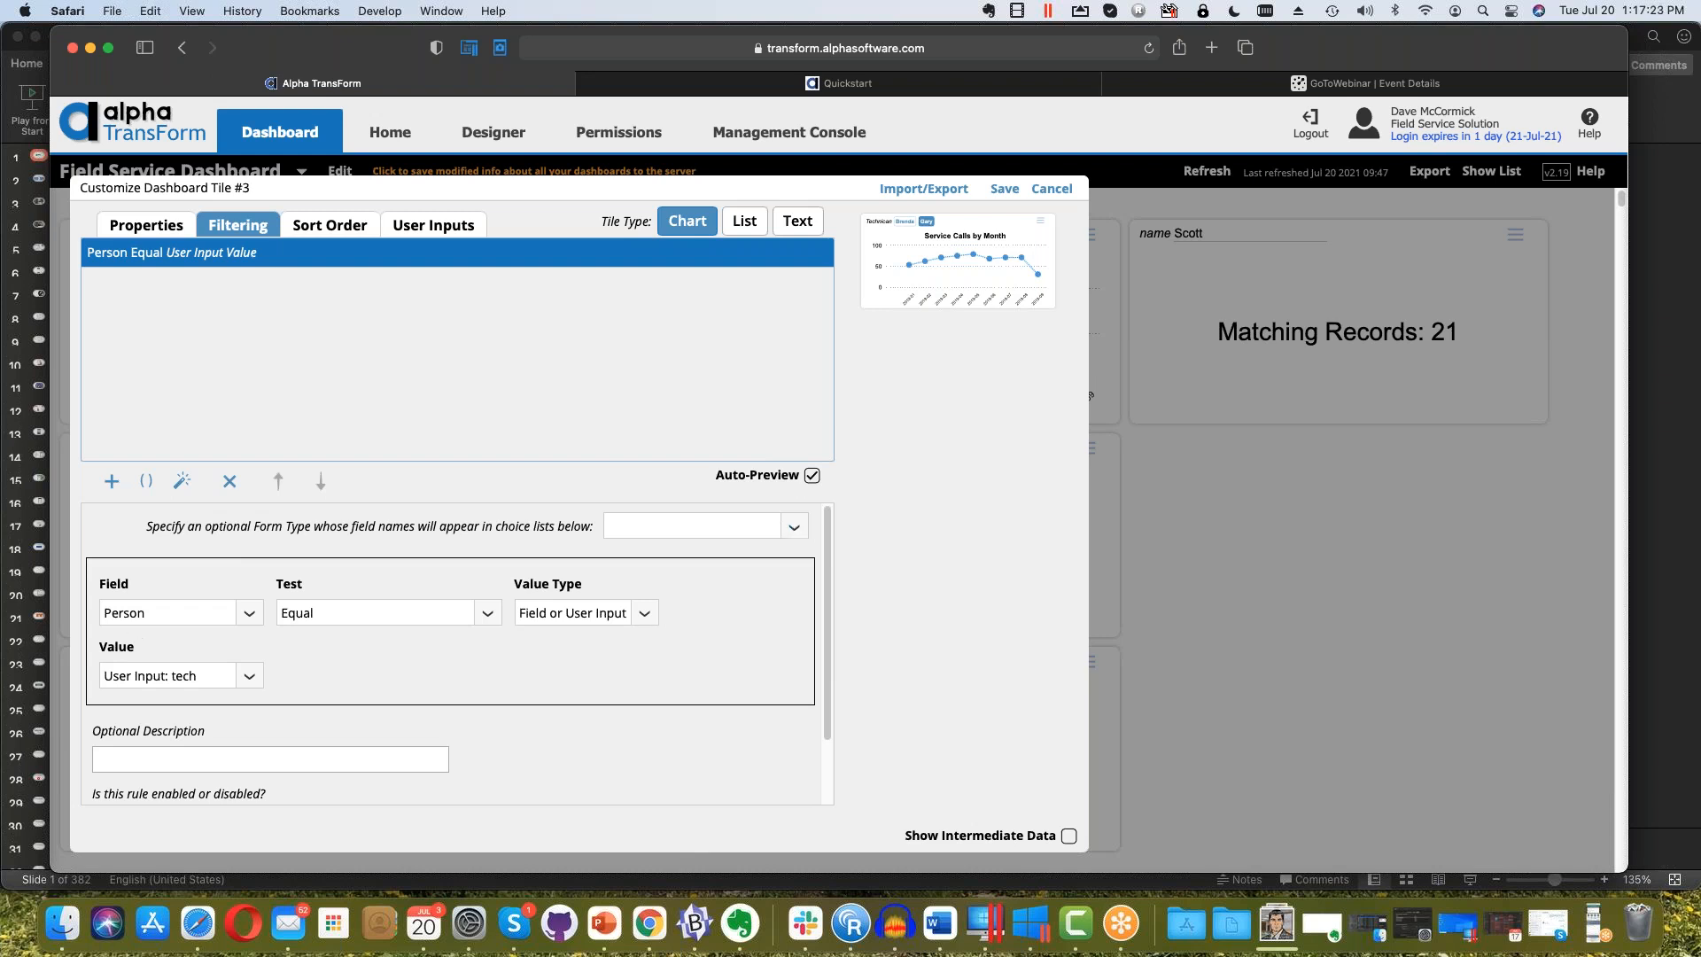
click(249, 679)
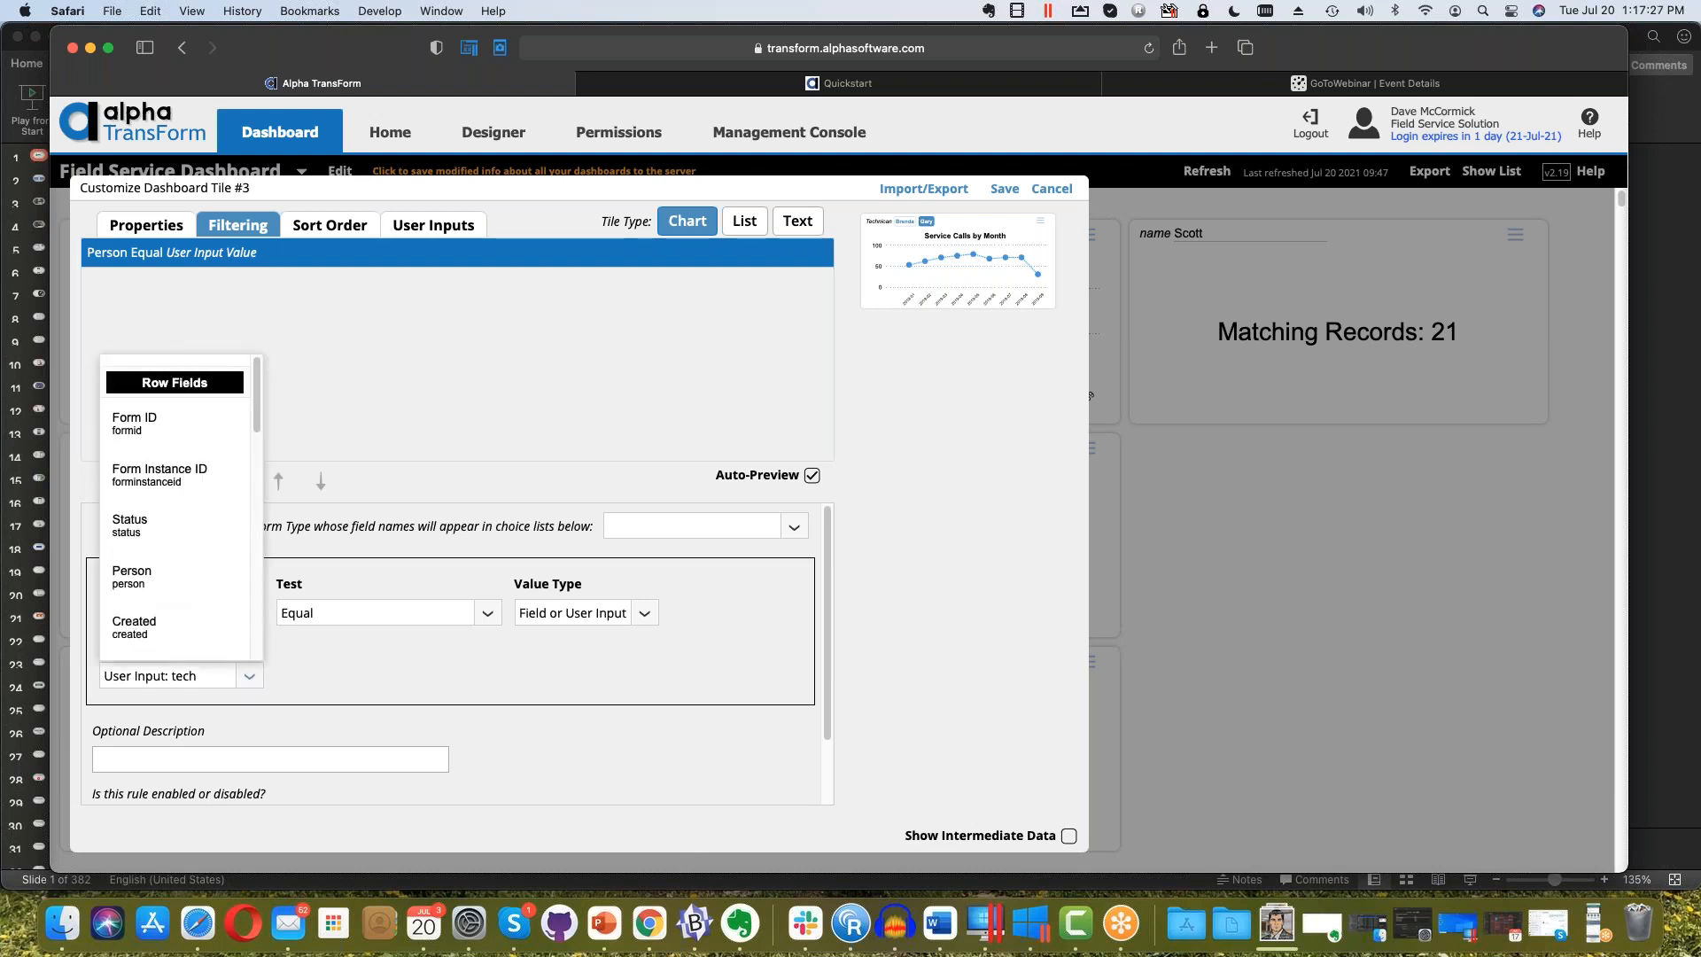
drag(257, 407, 255, 671)
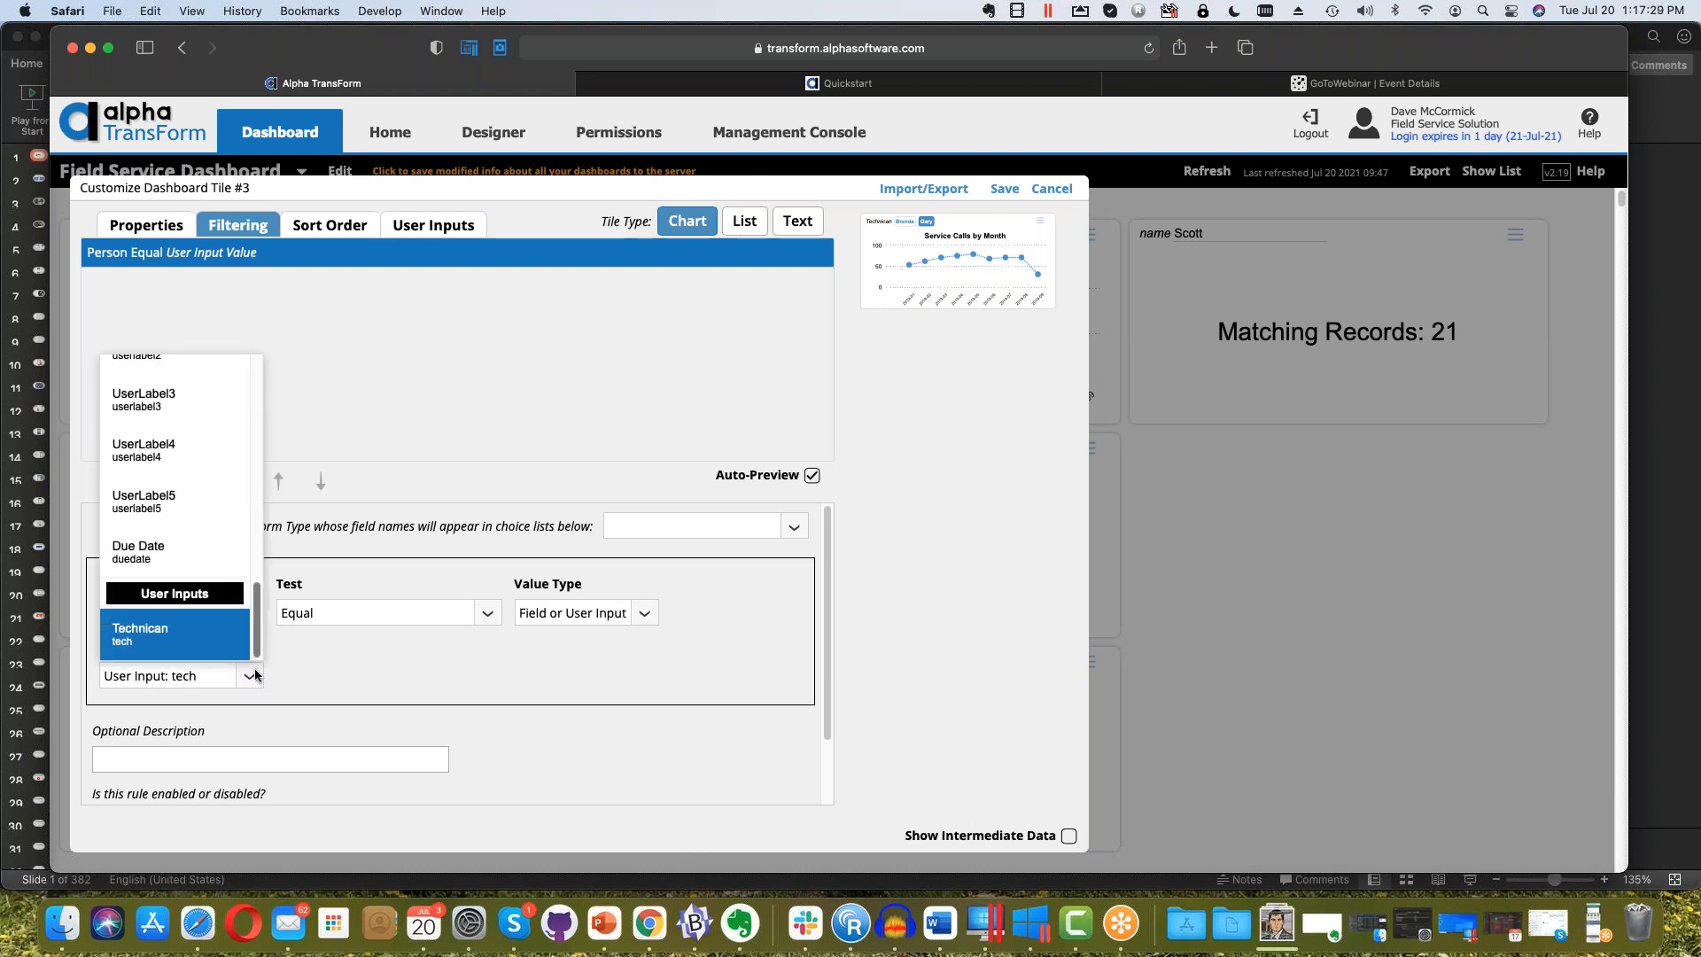
click(438, 660)
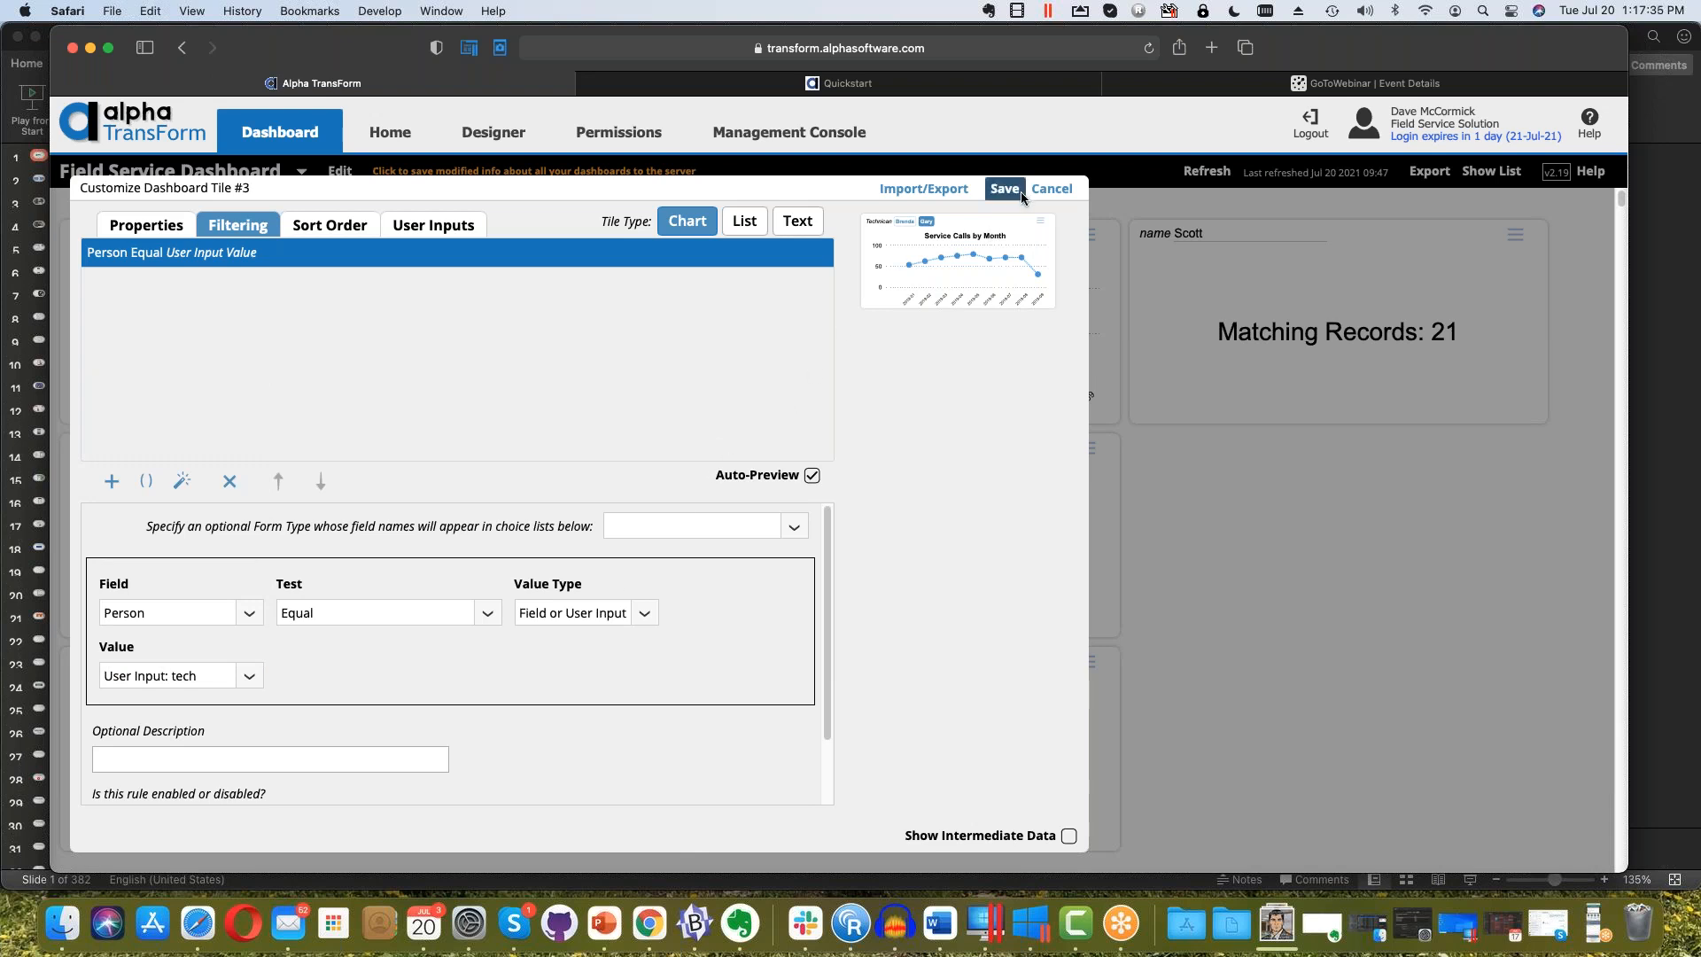
click(1050, 190)
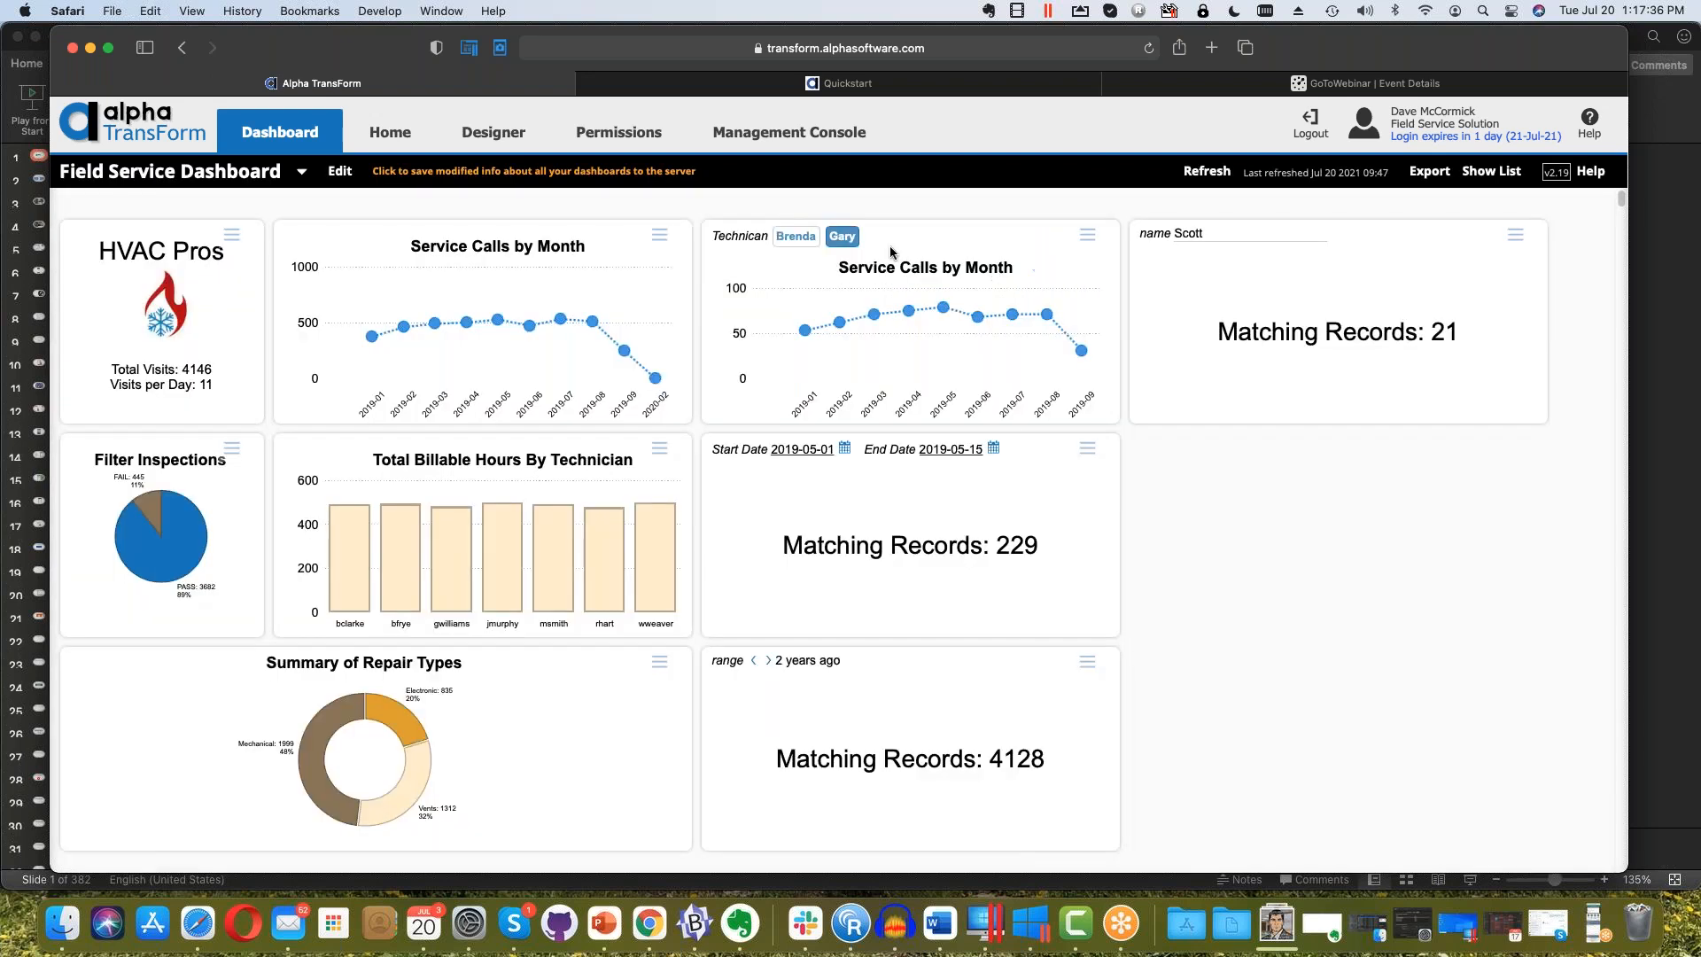
Open the filtered list of the first technician's service calls for 2019-03 and examine a record's form contents
click(797, 238)
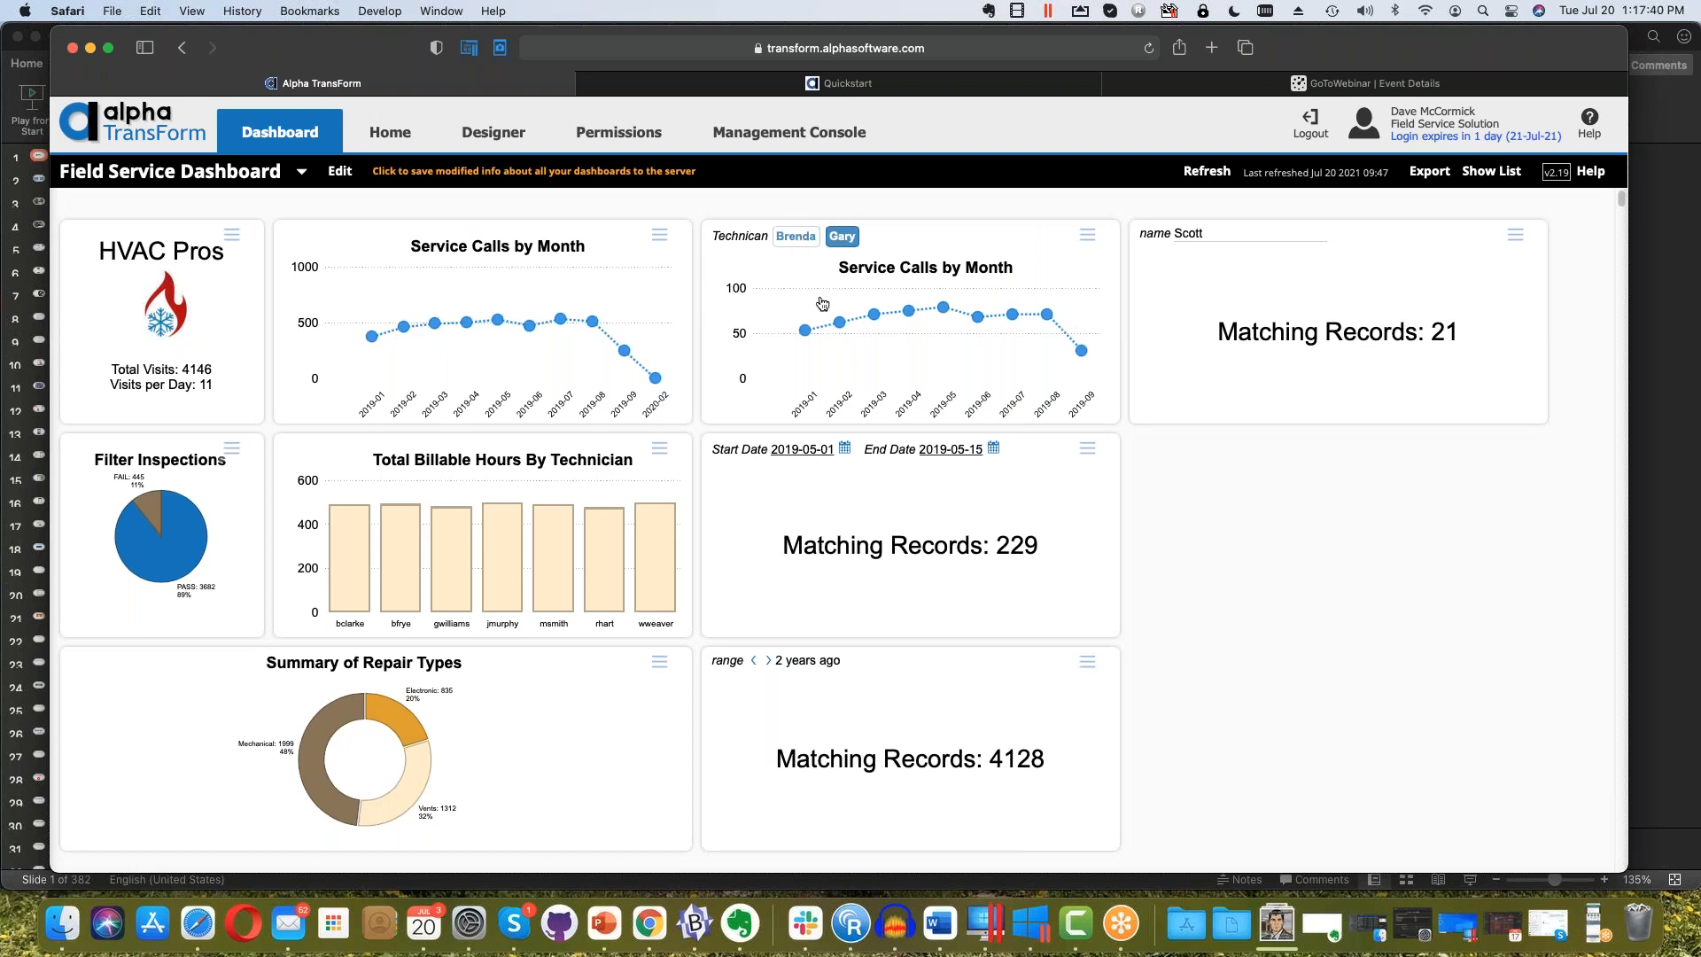
click(876, 313)
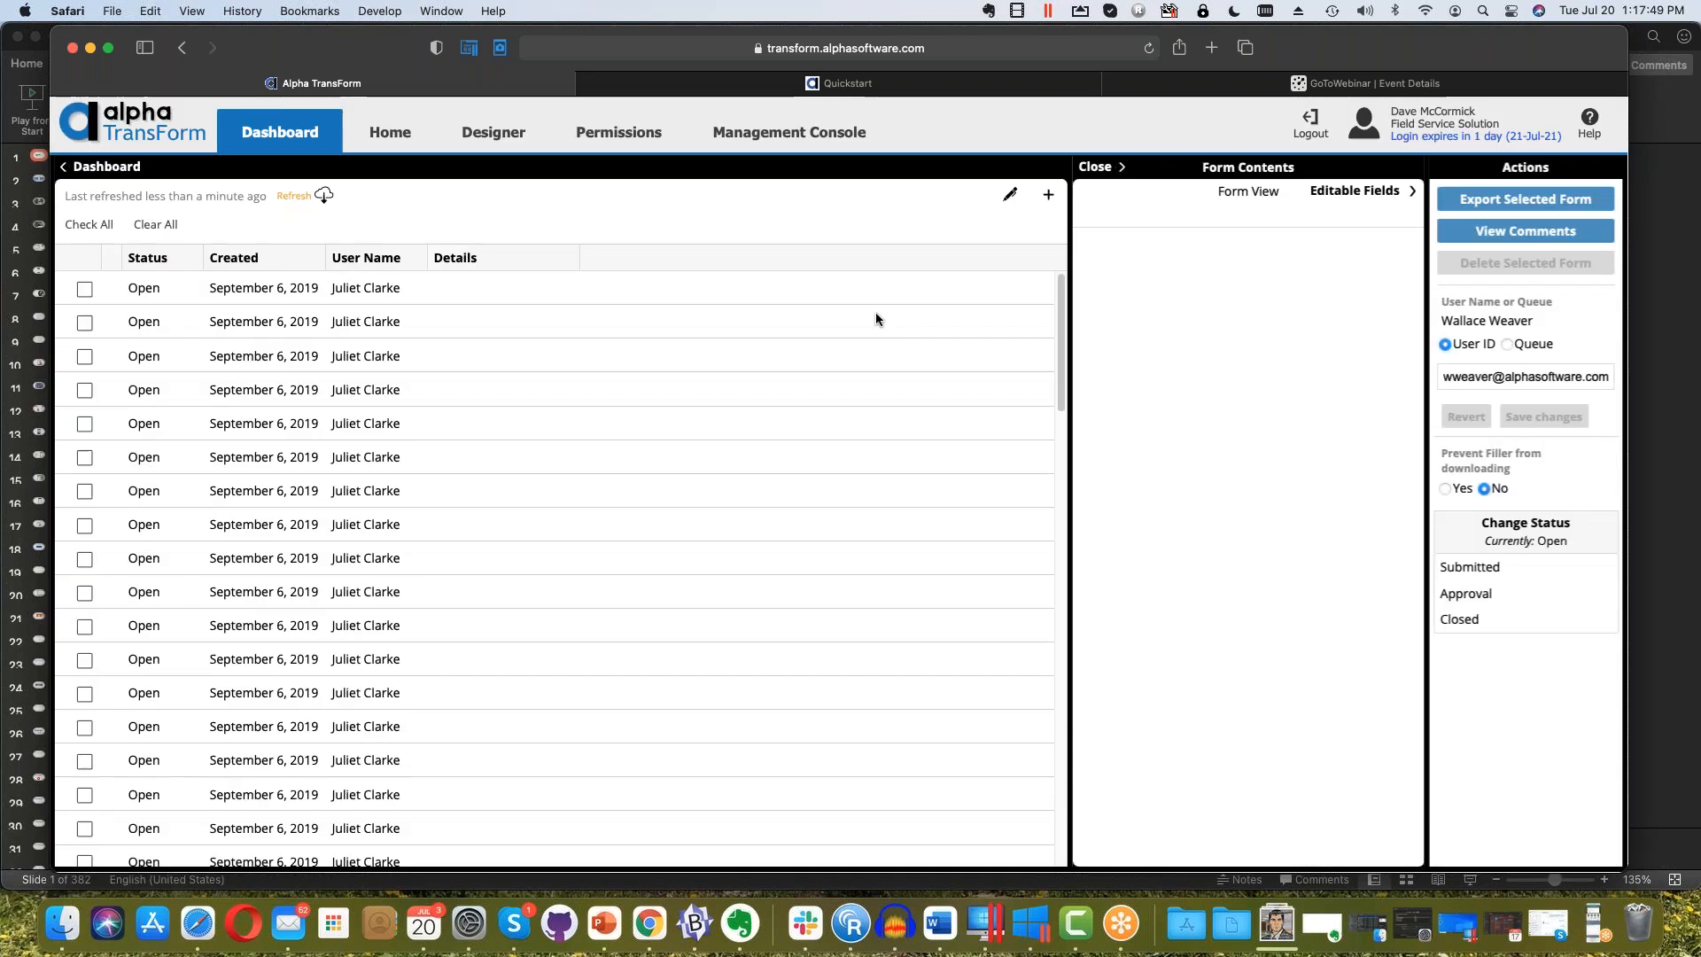
click(368, 431)
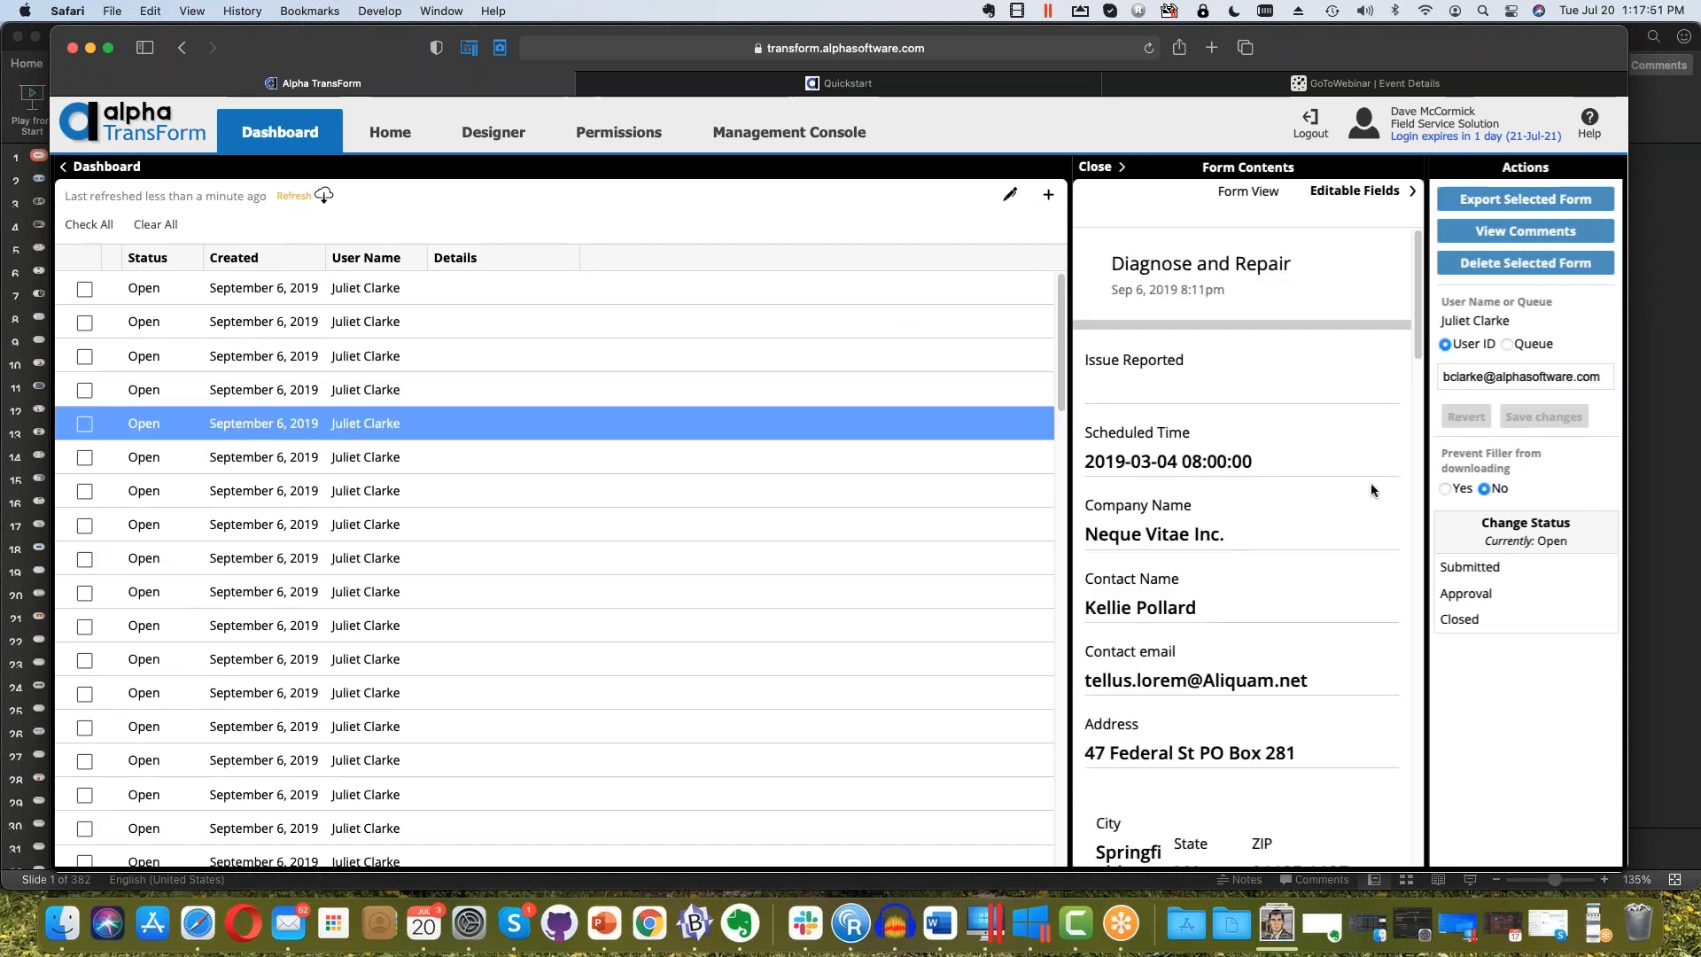
scroll(1304, 492, down, 8)
scroll(1304, 493, down, 4)
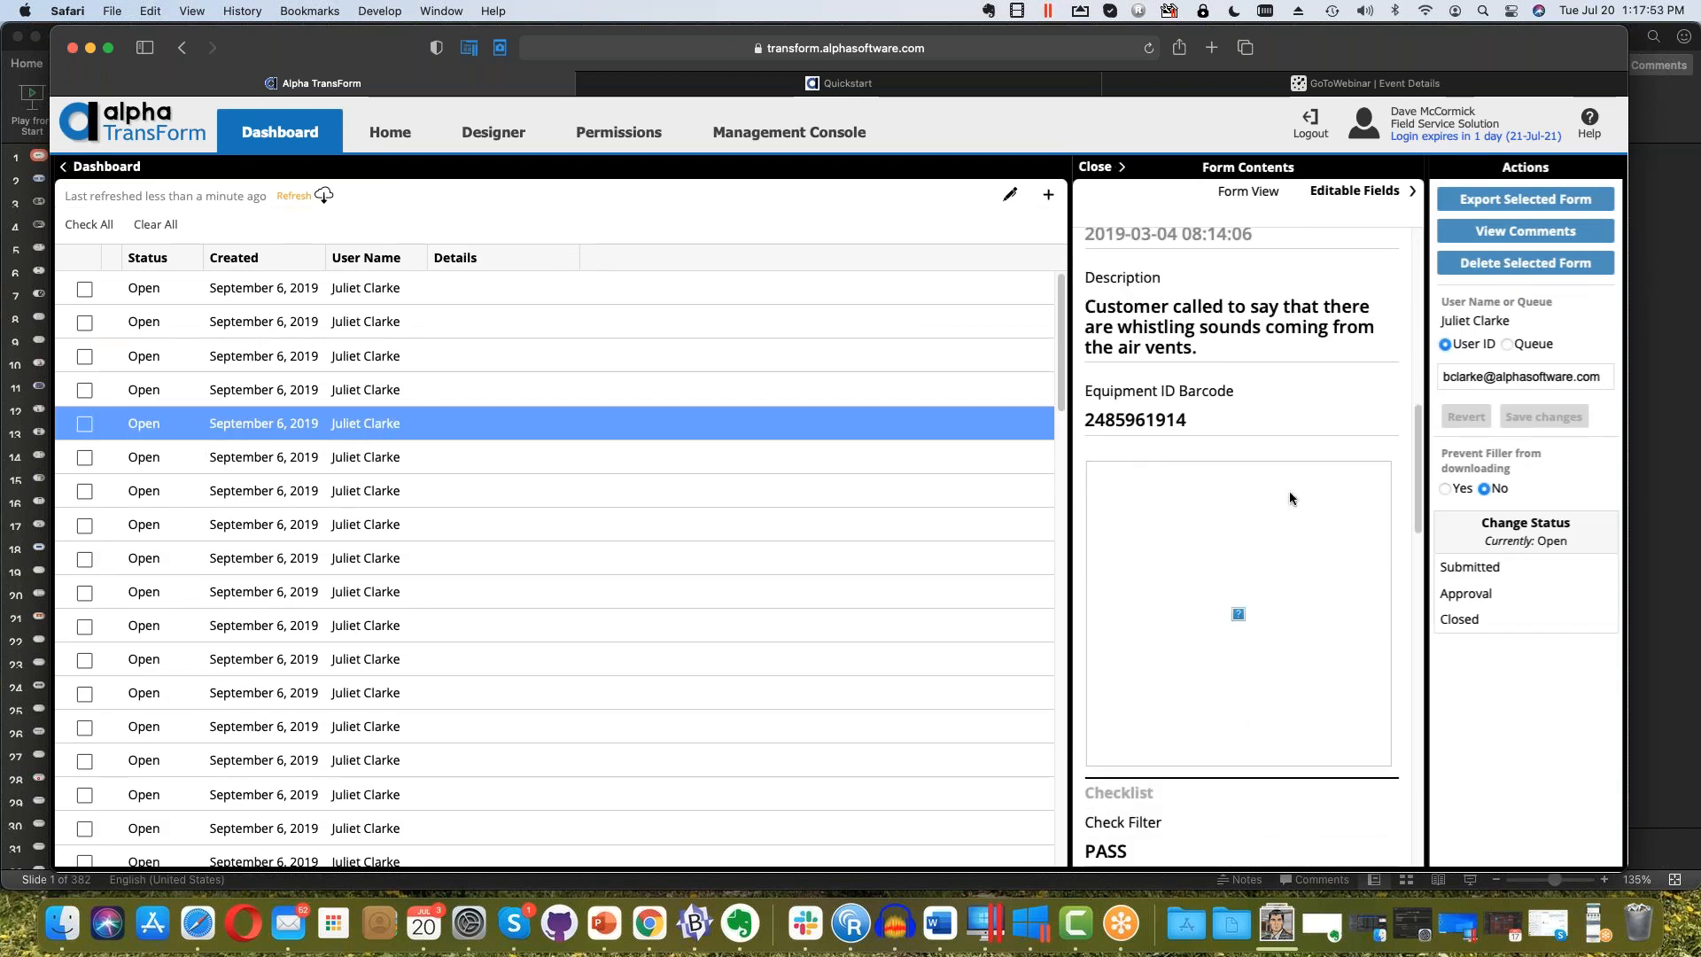
scroll(759, 470, down, 5)
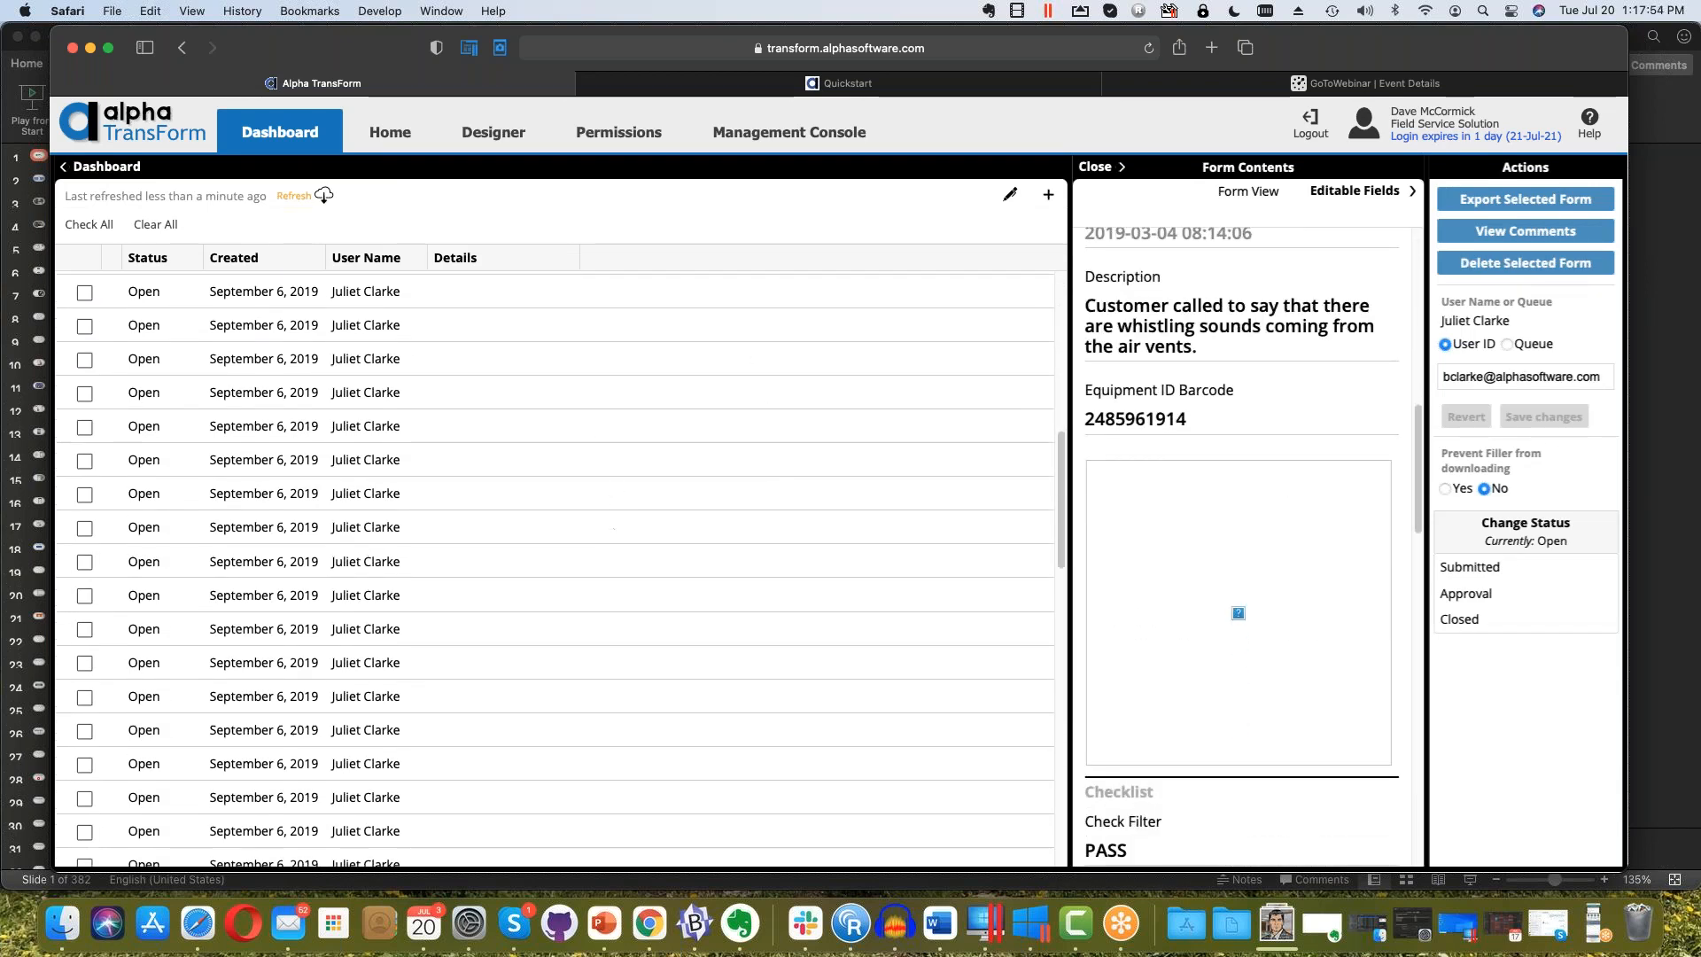
scroll(1274, 492, down, 8)
scroll(1273, 496, down, 3)
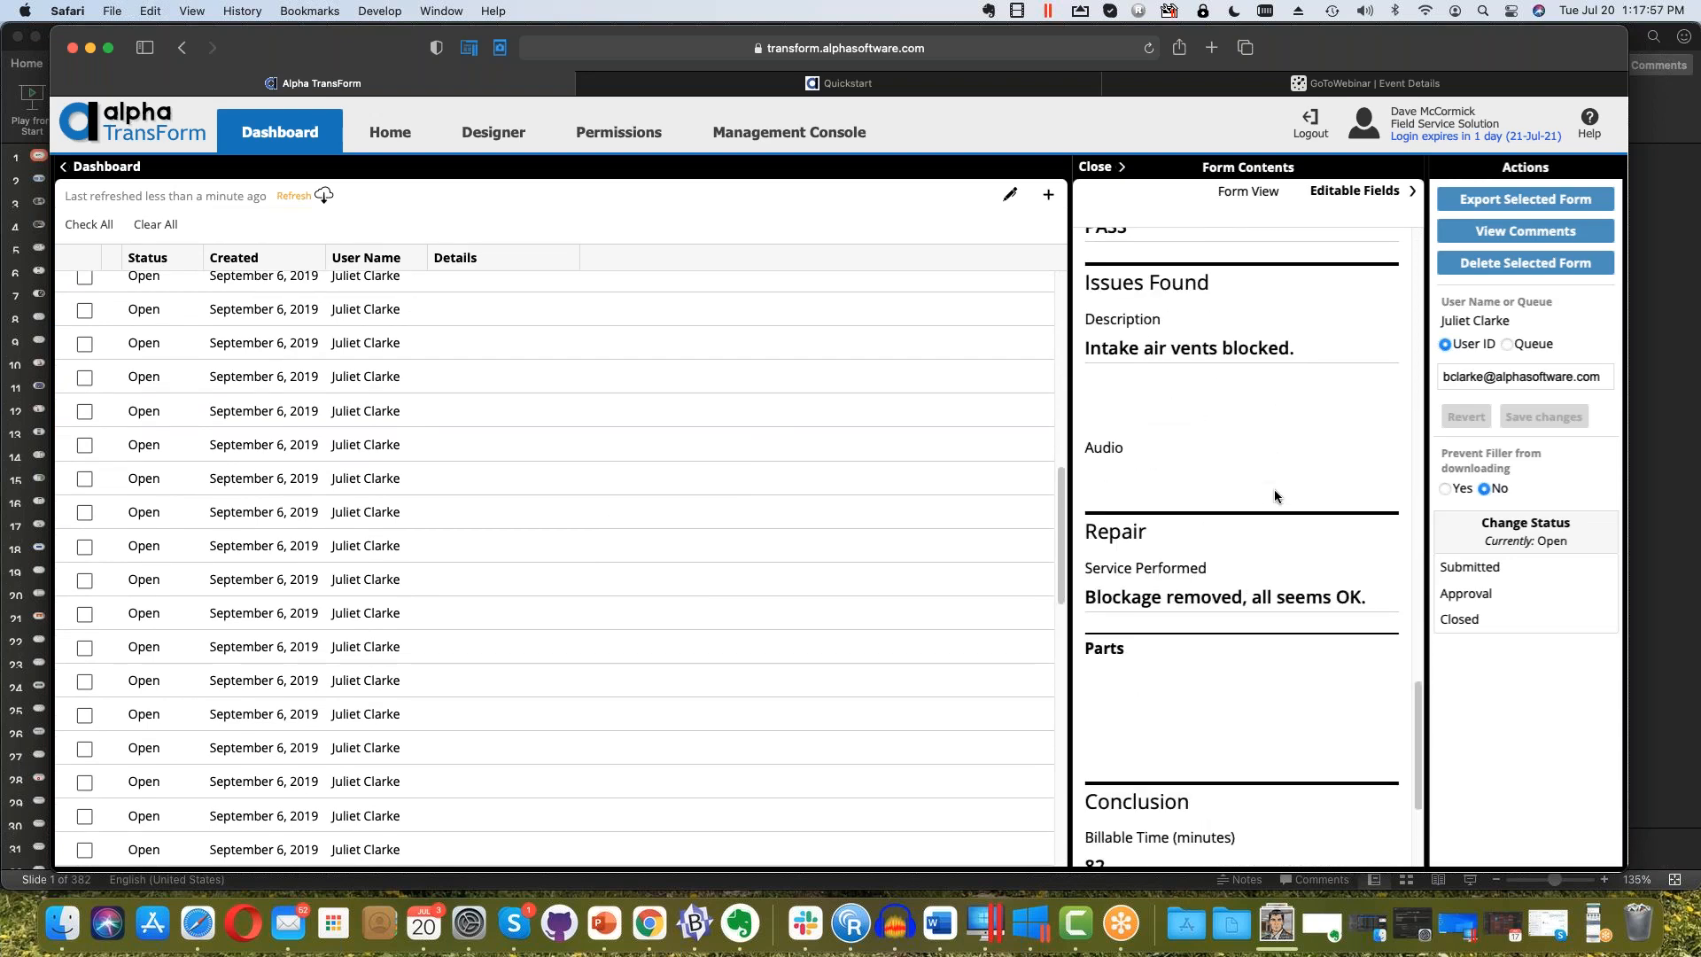
Examine the selected record's assigned user name and user ID, and return to the dashboard
click(1466, 377)
click(1480, 325)
click(1496, 372)
click(1385, 330)
click(389, 134)
click(95, 169)
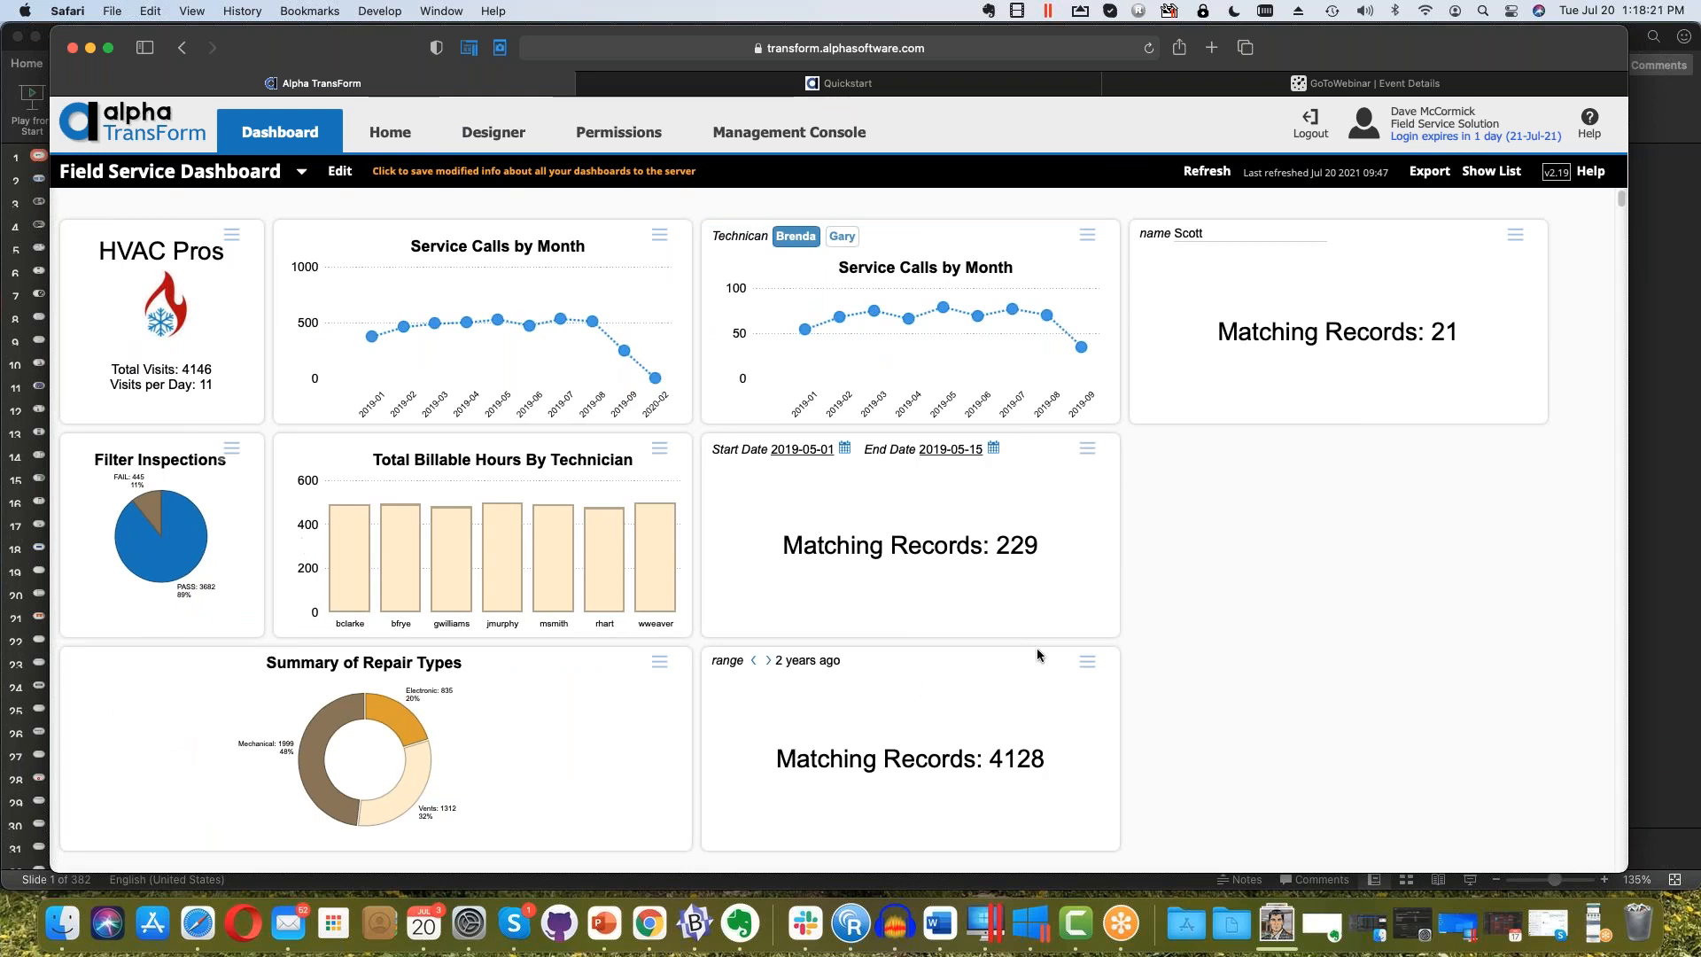
Move the browser window aside and bring the GoToWebinar Control Panel to the front
click(1121, 923)
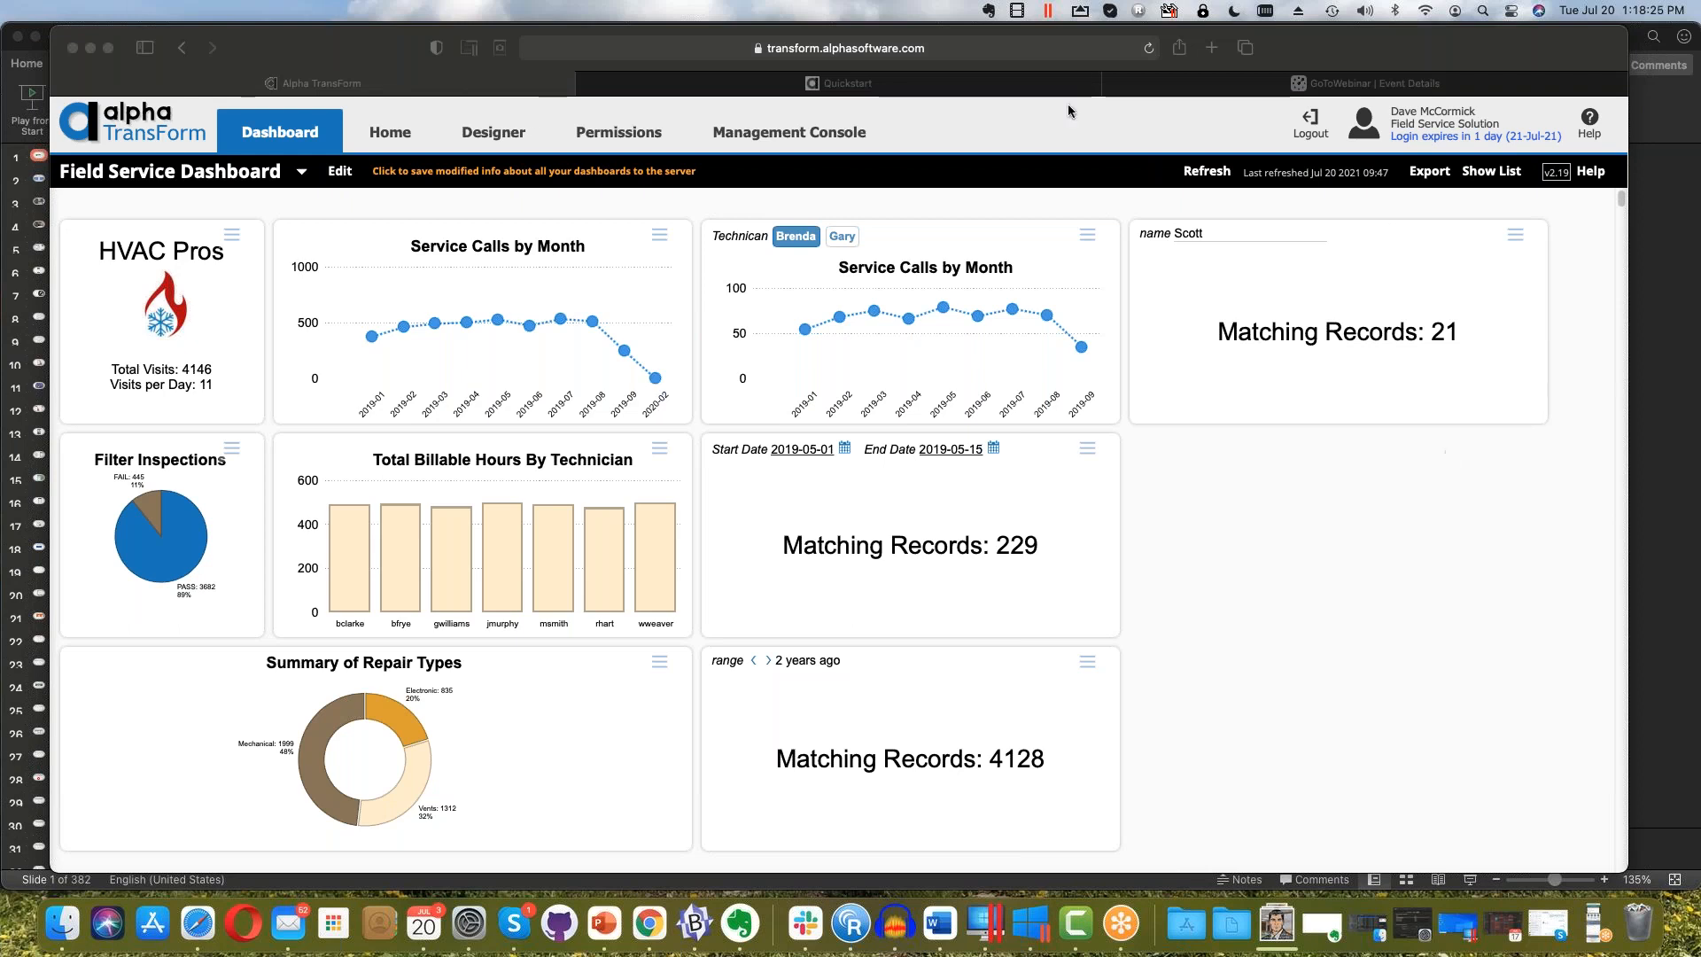
drag(381, 44, 27, 45)
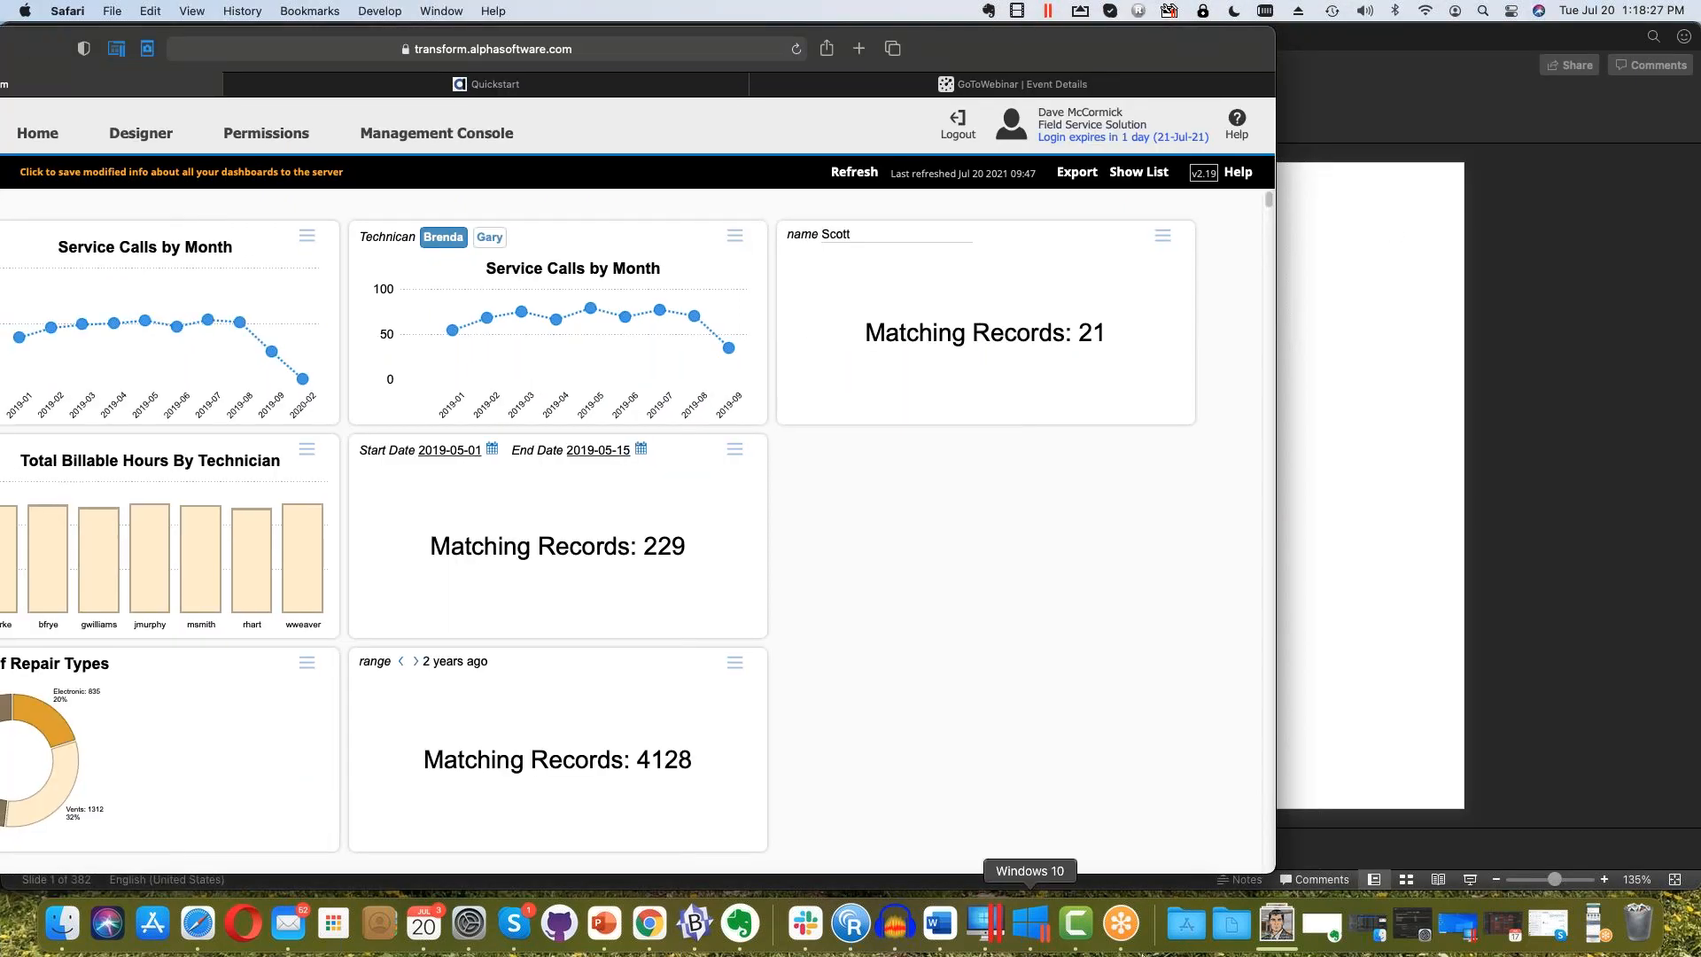
right_click(1123, 936)
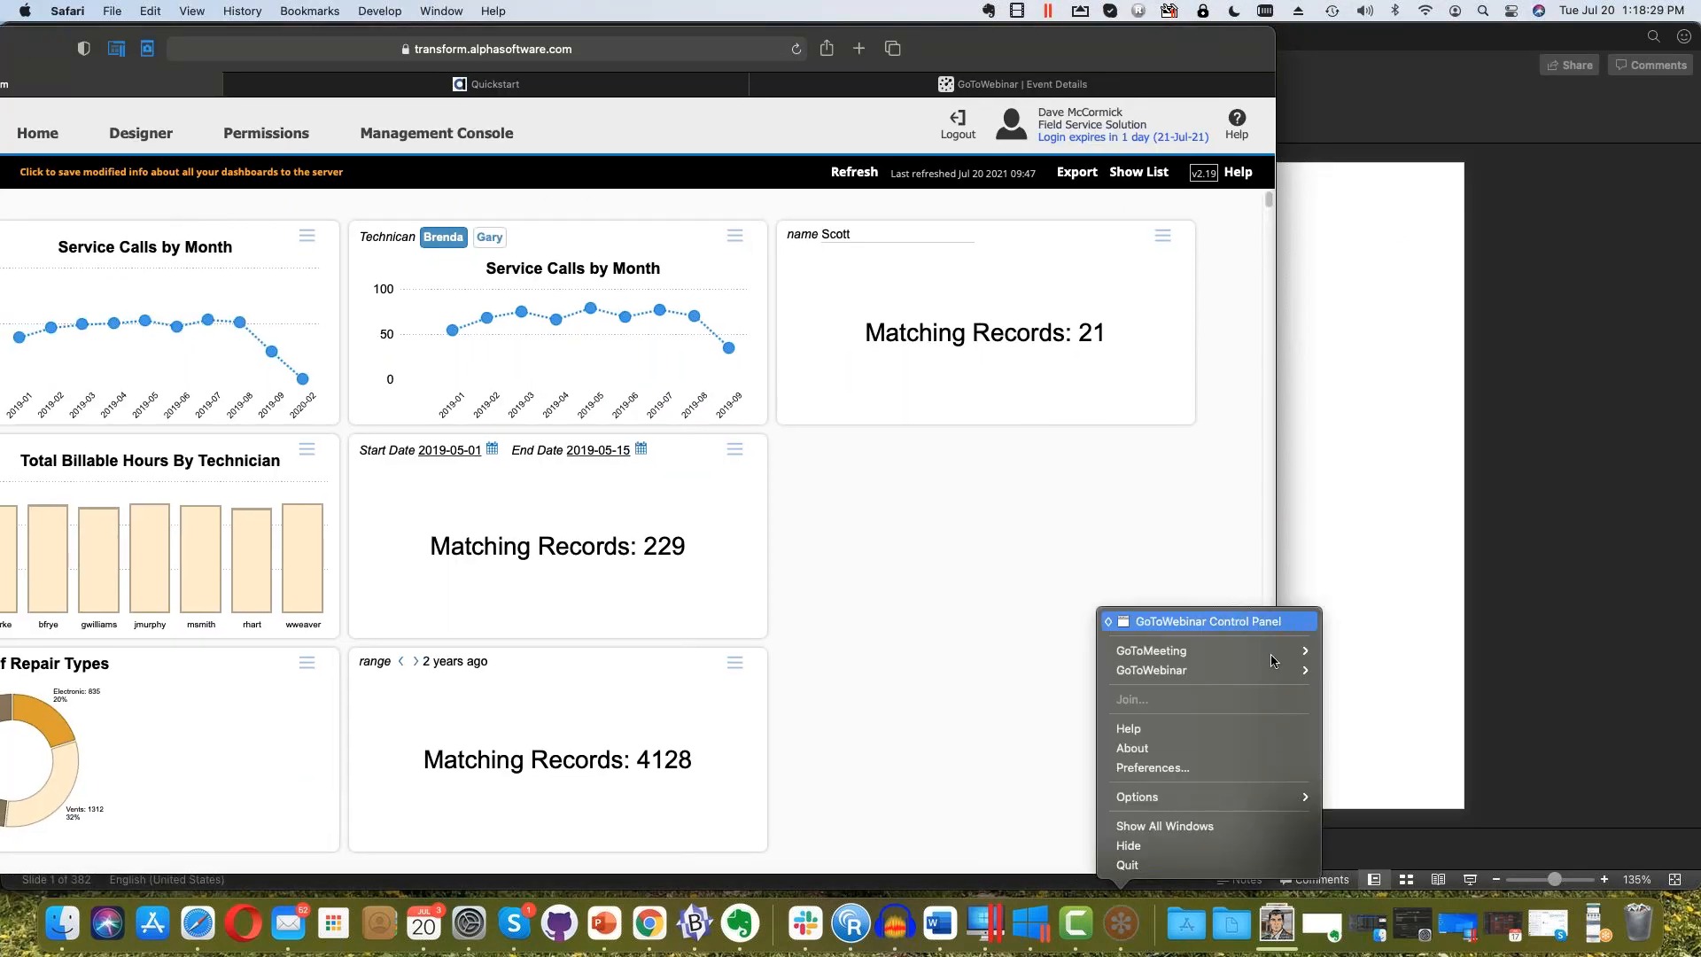
mouse_move(1279, 661)
click(1264, 626)
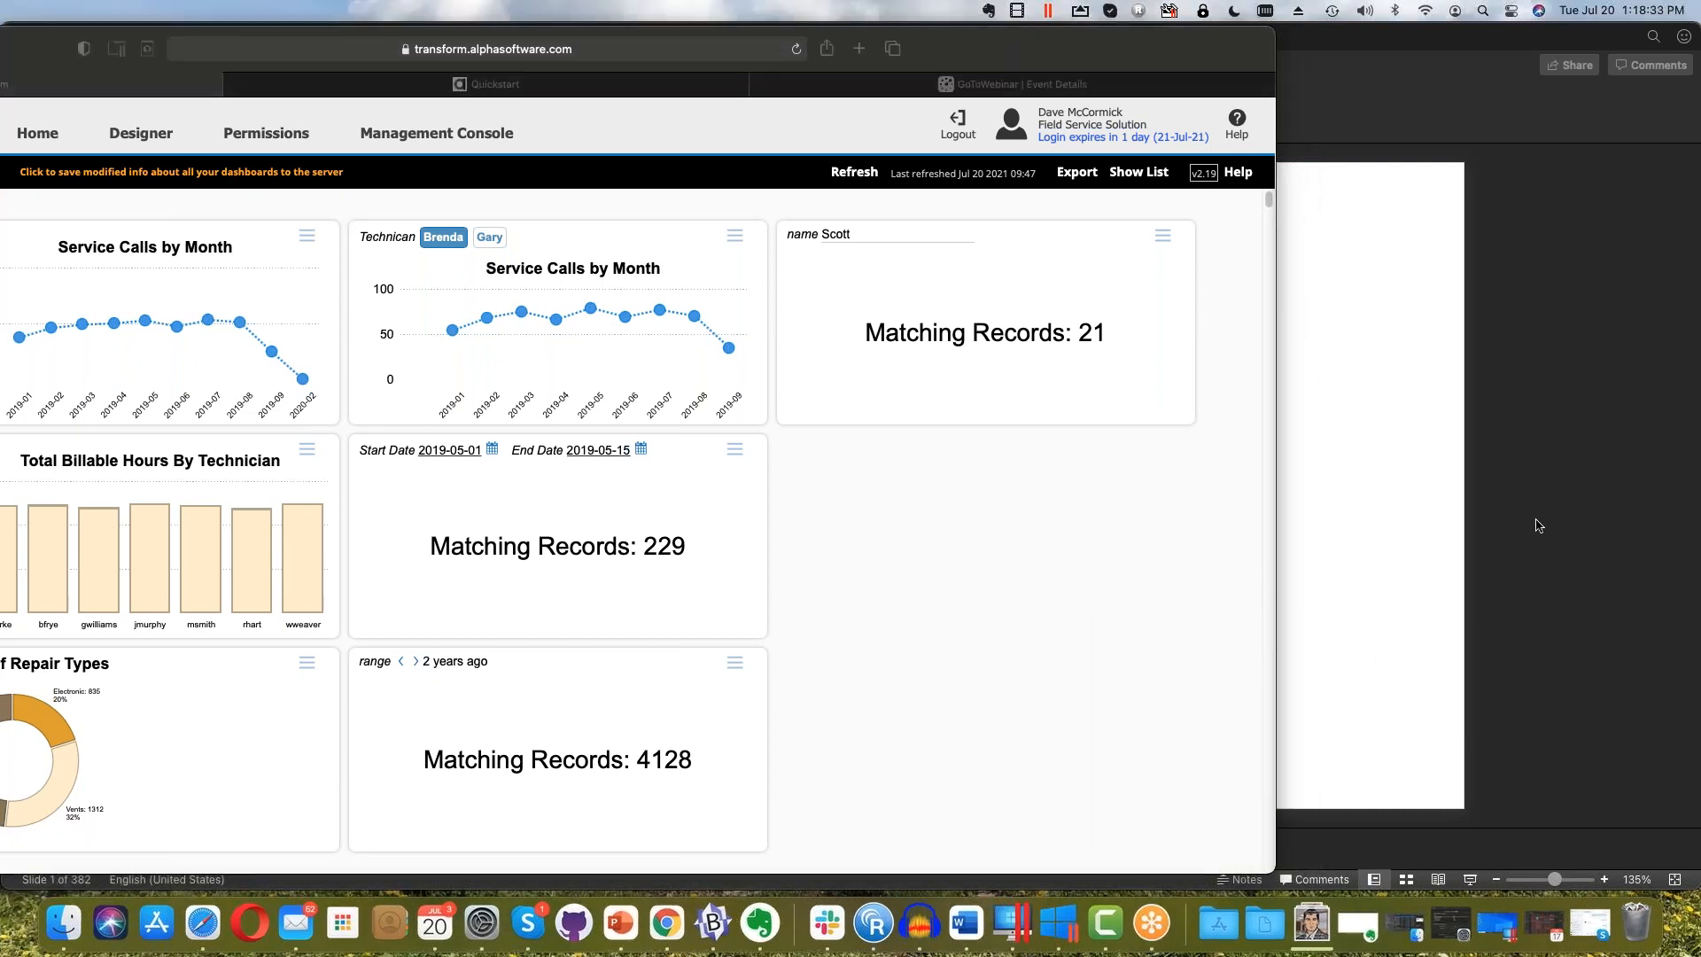